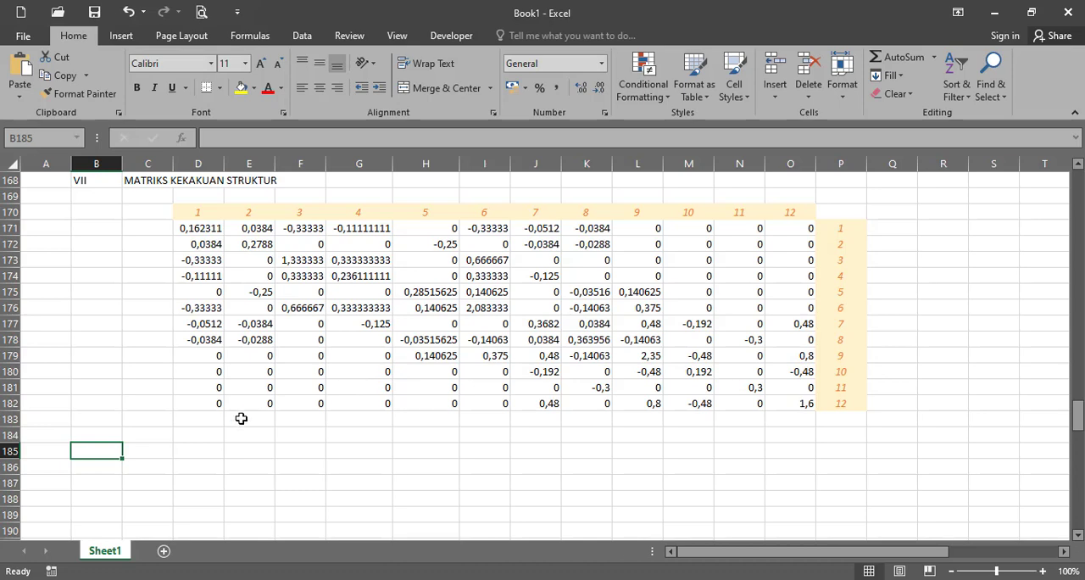
- Copy the restrained DOF headers 1, 2, 10, 11 and 12 from row 170 to a new header row starting at D185
left_click_drag(1078, 415, 1079, 226)
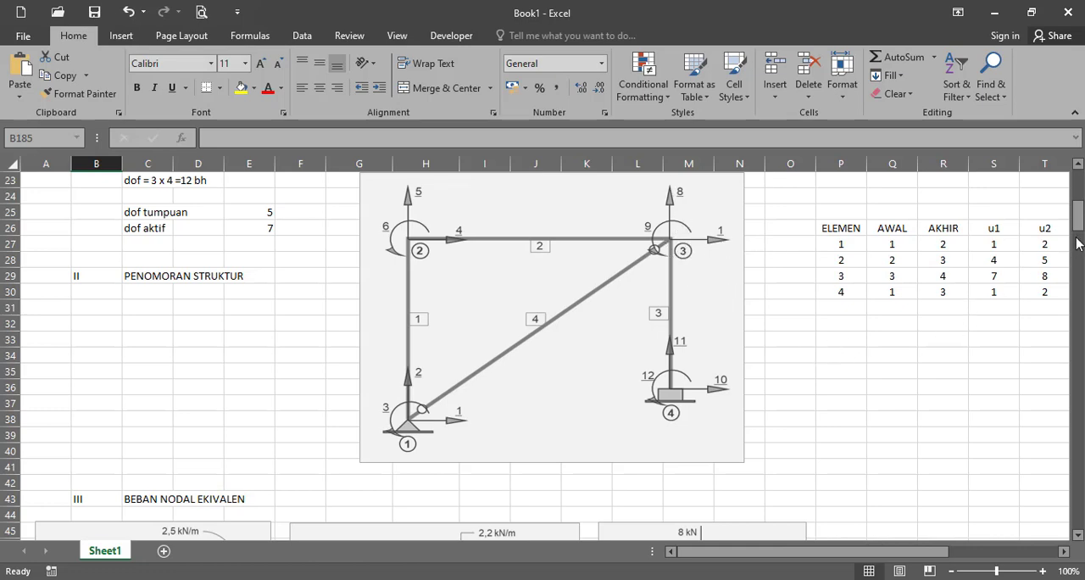
left_click_drag(1078, 227, 1078, 431)
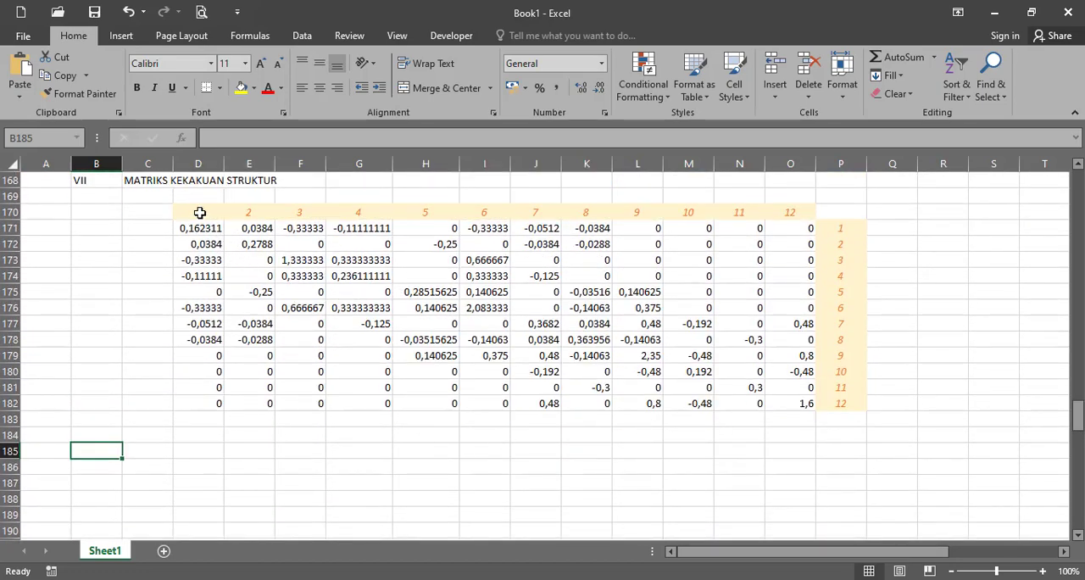
left_click_drag(200, 212, 250, 212)
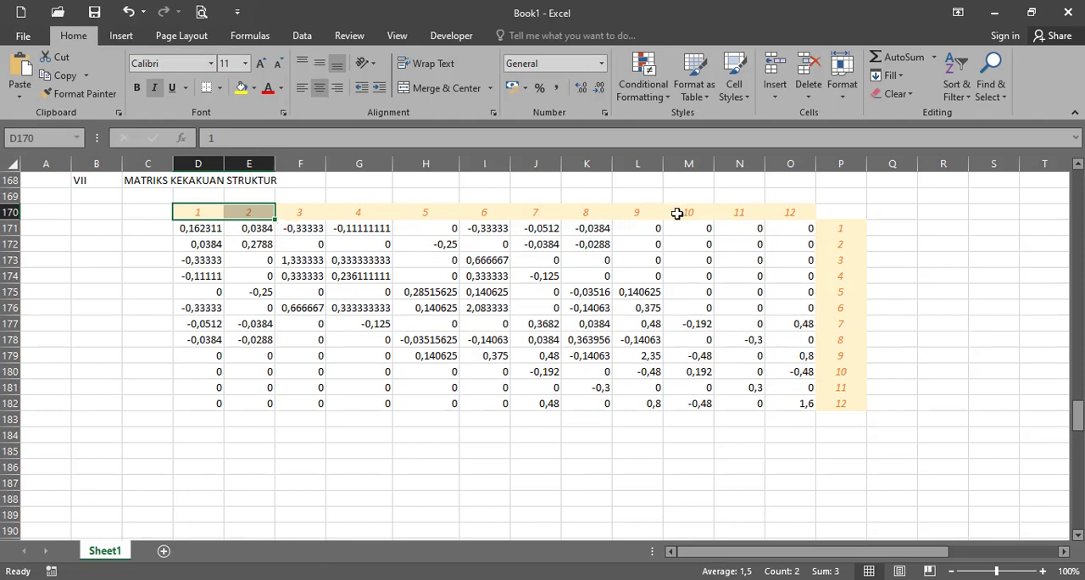
left_click_drag(676, 212, 779, 221)
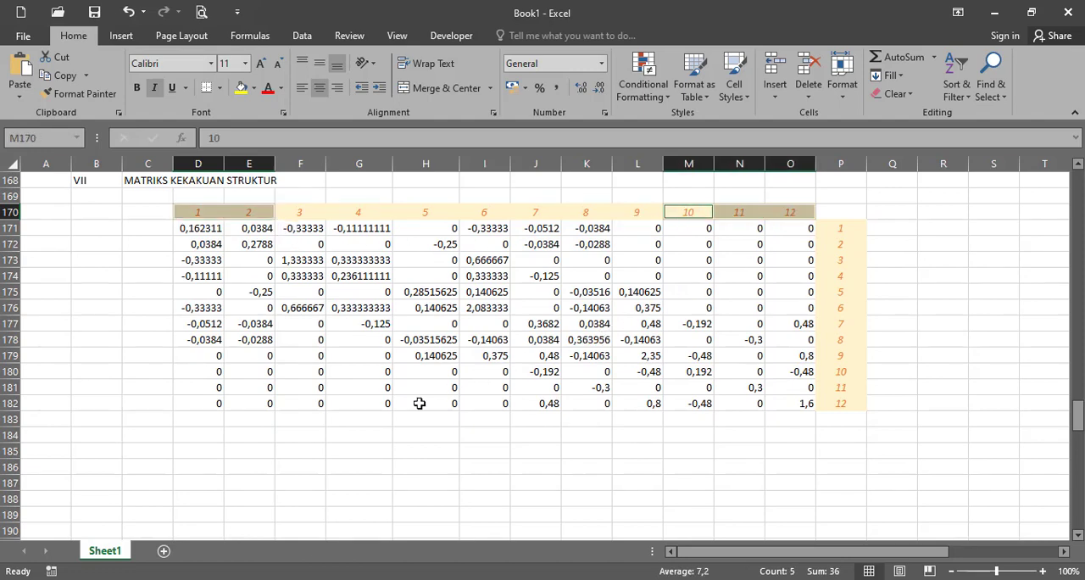
key("ctrl+c")
left_click(211, 455)
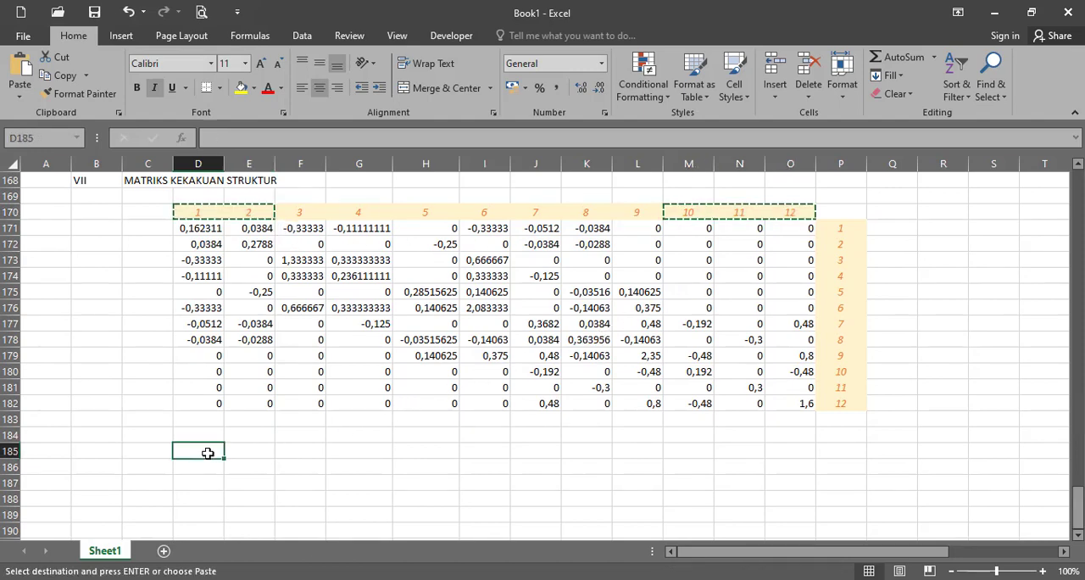
key("ctrl+v")
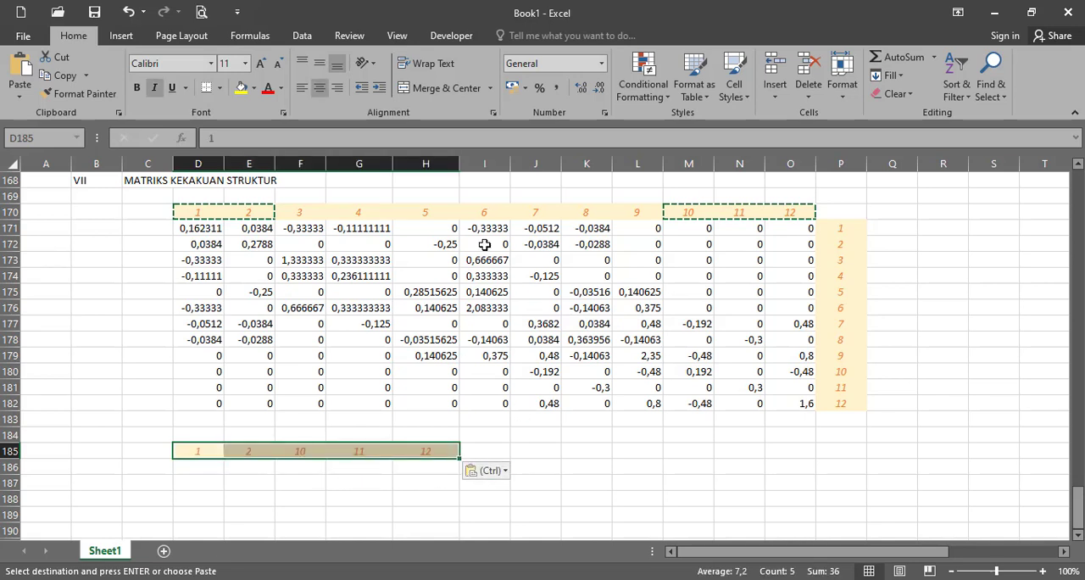
- Copy the active DOF headers 3 to 9 from F170:L170 to I185, directly after header 12
left_click_drag(316, 211, 637, 211)
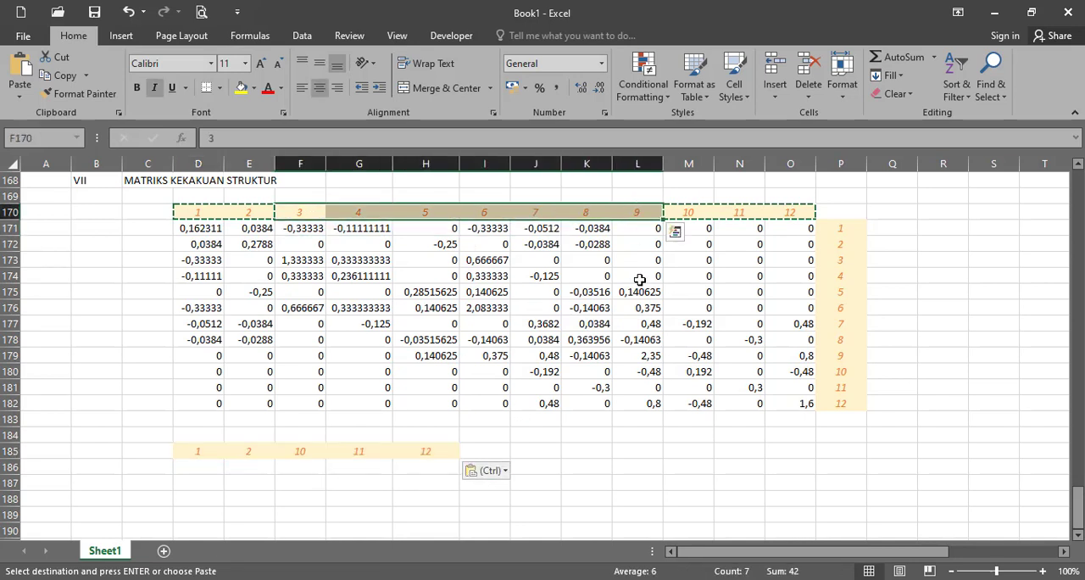
key("ctrl+c")
left_click(495, 452)
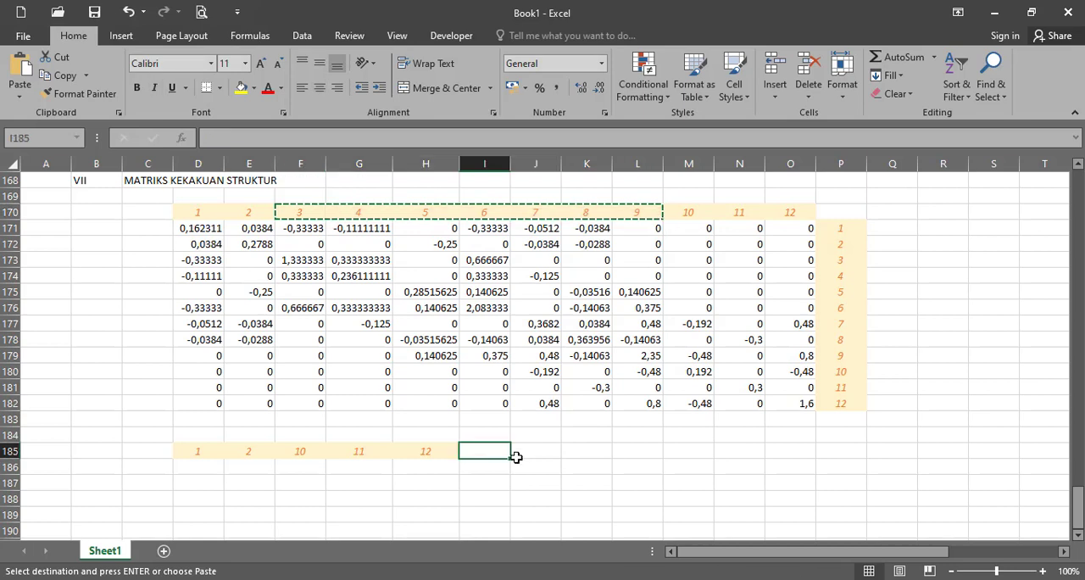
key("ctrl+v")
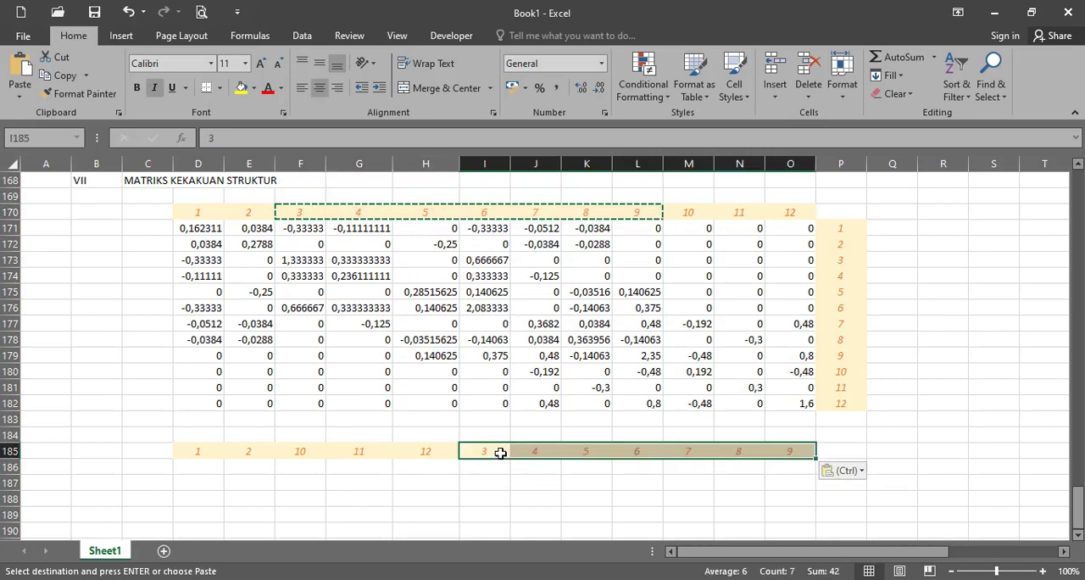
- Format the headers 3 to 9 in I185:O185 with a light green fill and blue font
left_click(252, 89)
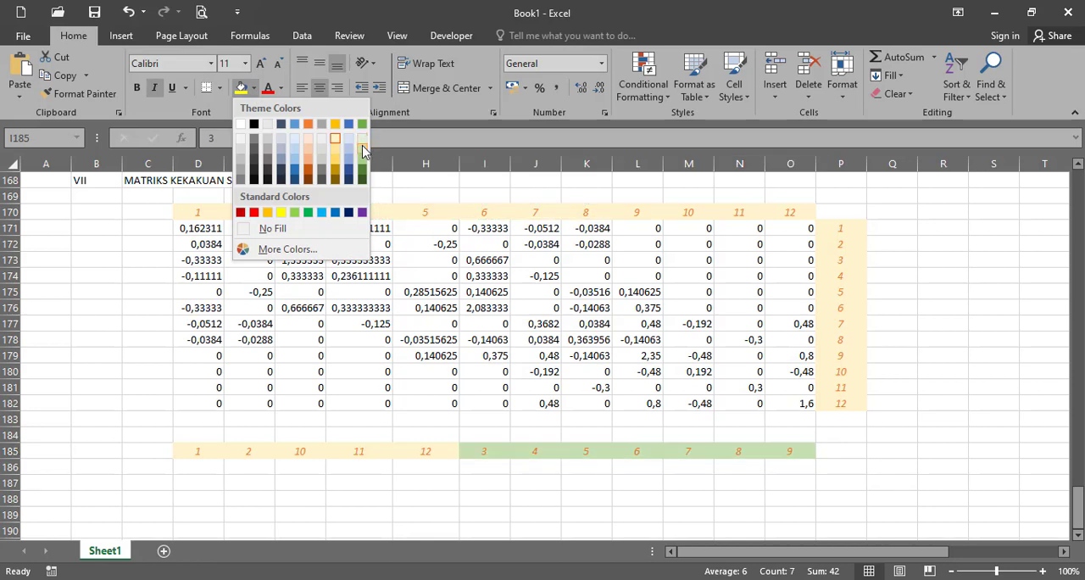
left_click(363, 150)
left_click(280, 89)
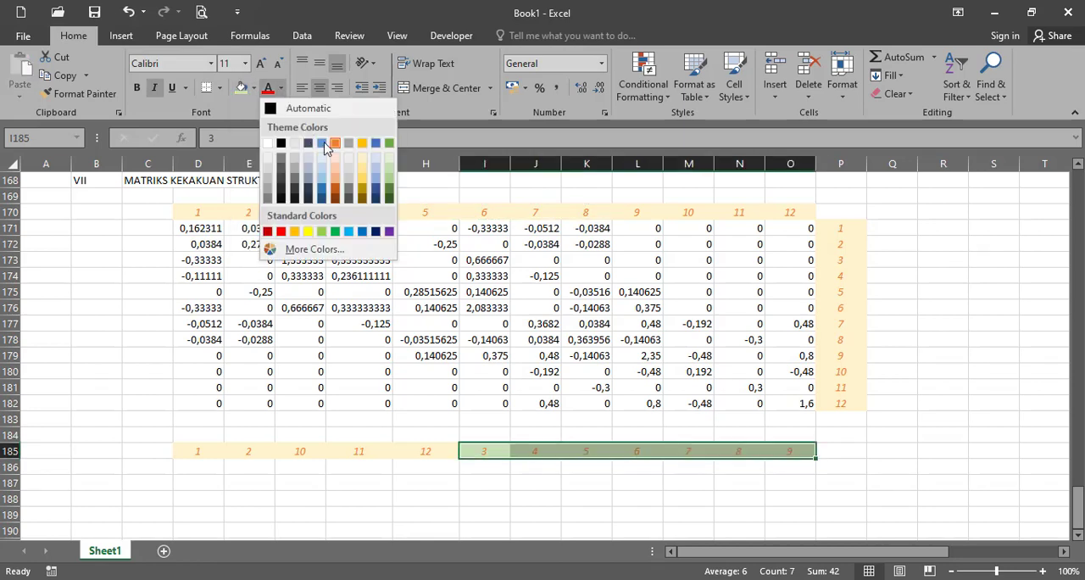
left_click(374, 143)
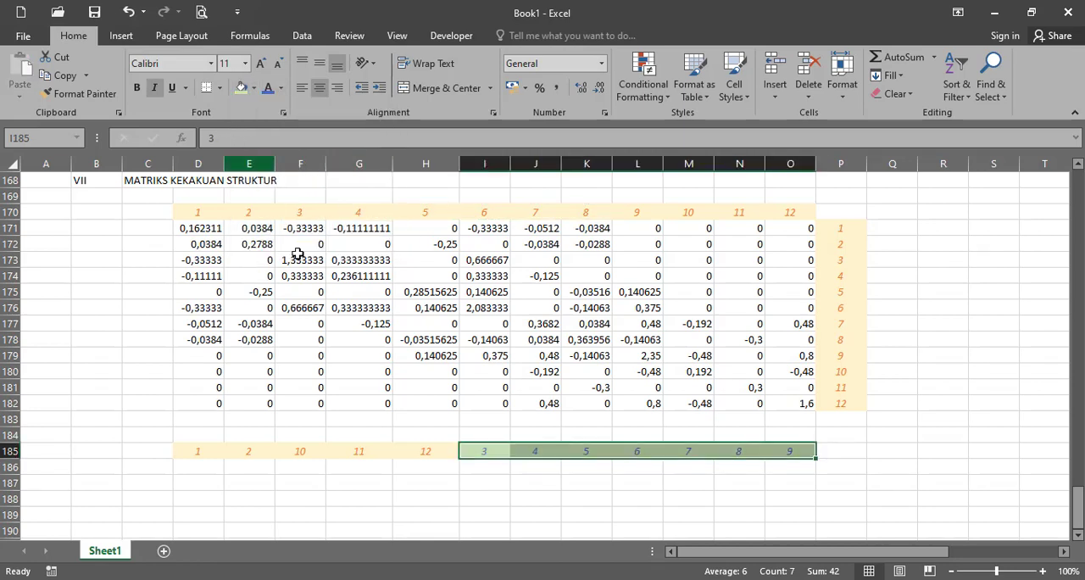
- Copy the reordered header row D185:O185 and paste it transposed as row labels starting at P186
left_click(206, 451)
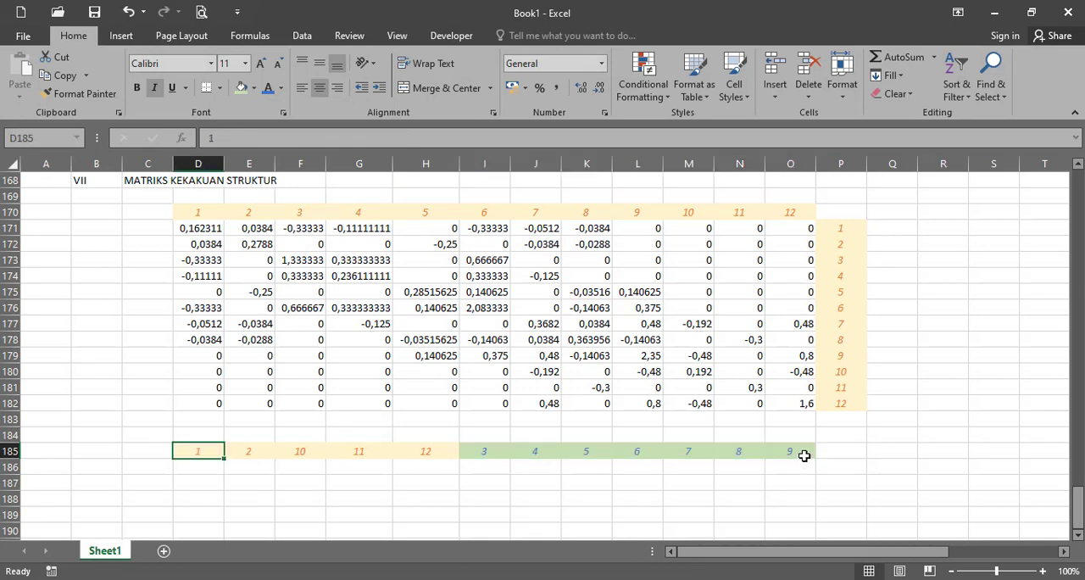
left_click(802, 453, "shift")
key("ctrl+c")
right_click(841, 467)
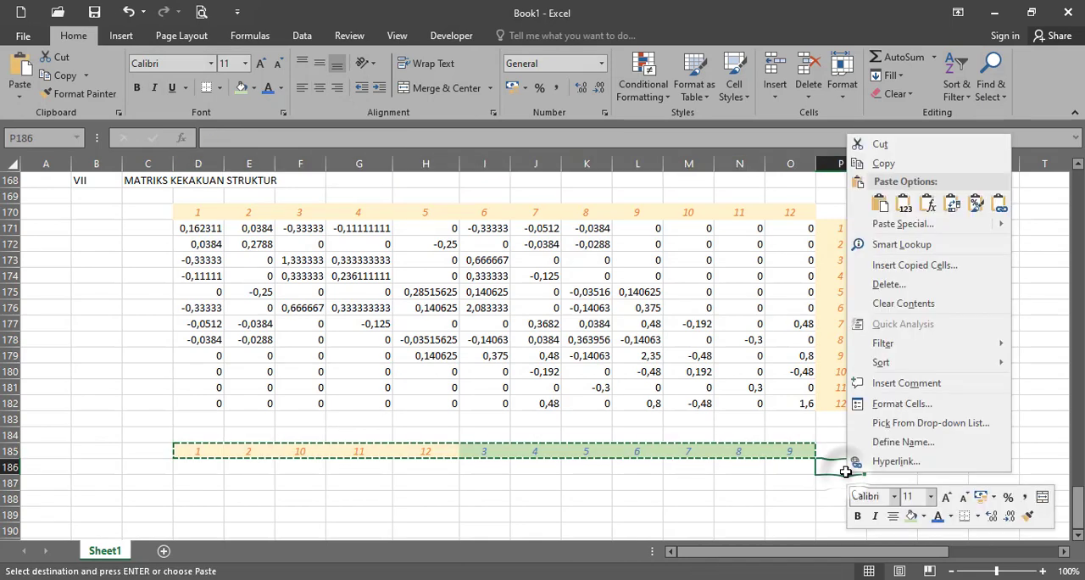
left_click(951, 204)
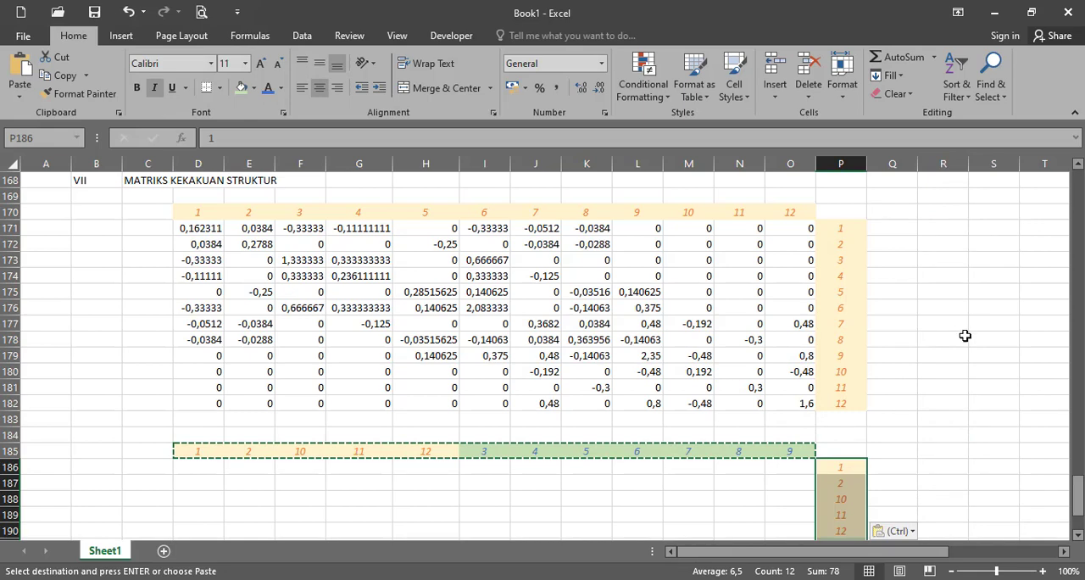
left_click_drag(1076, 471, 1030, 468)
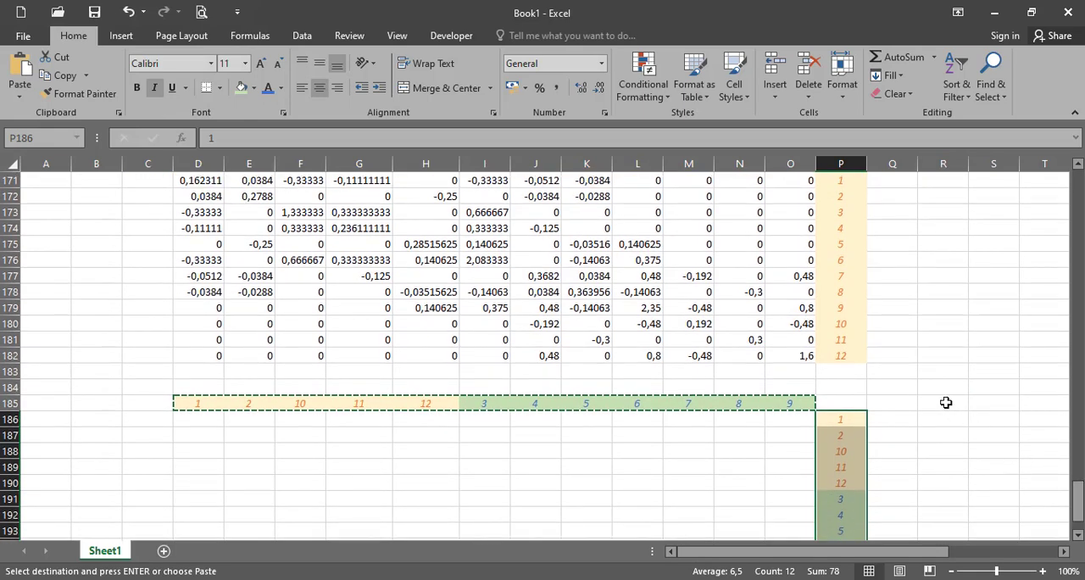
scroll(946, 403, "up", 1)
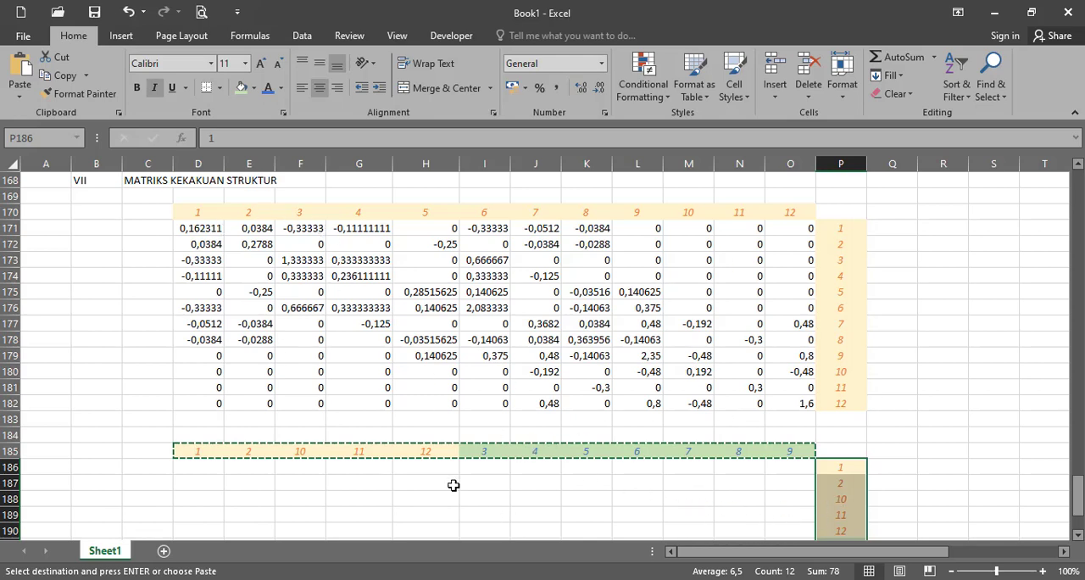
left_click(1010, 451)
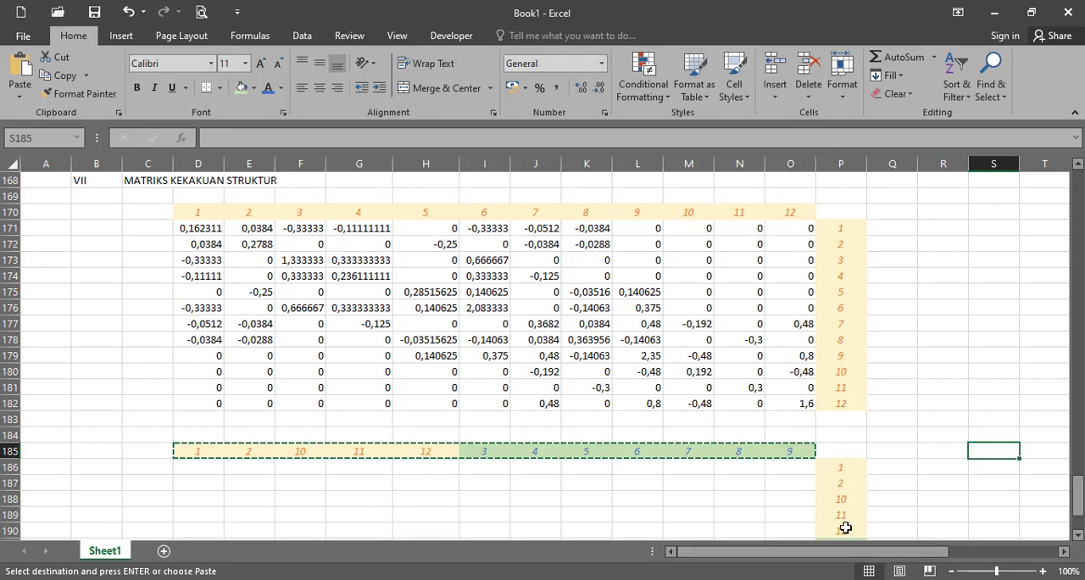
scroll(845, 527, "down", 1)
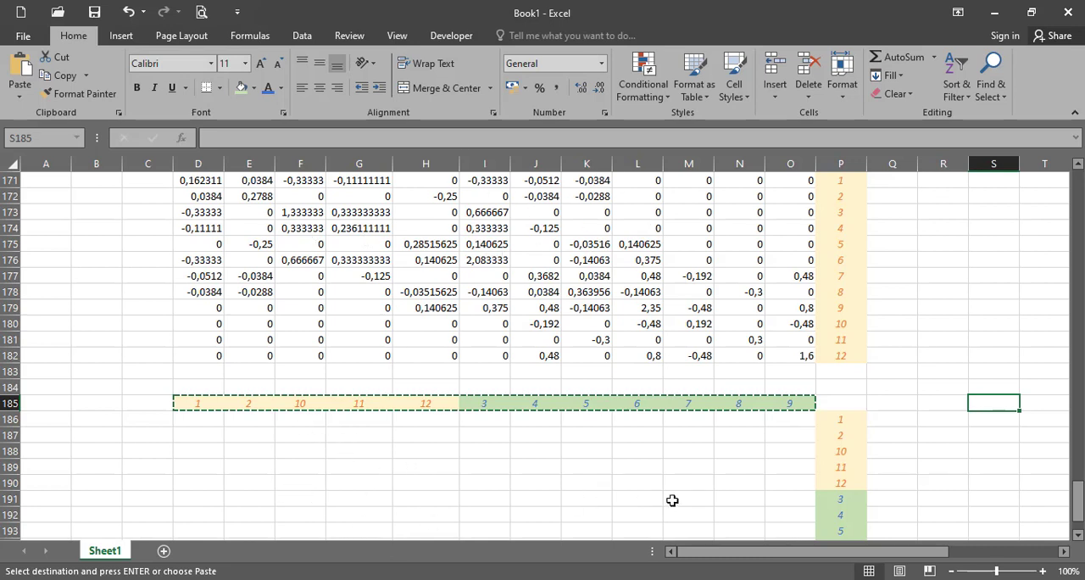
left_click(680, 485)
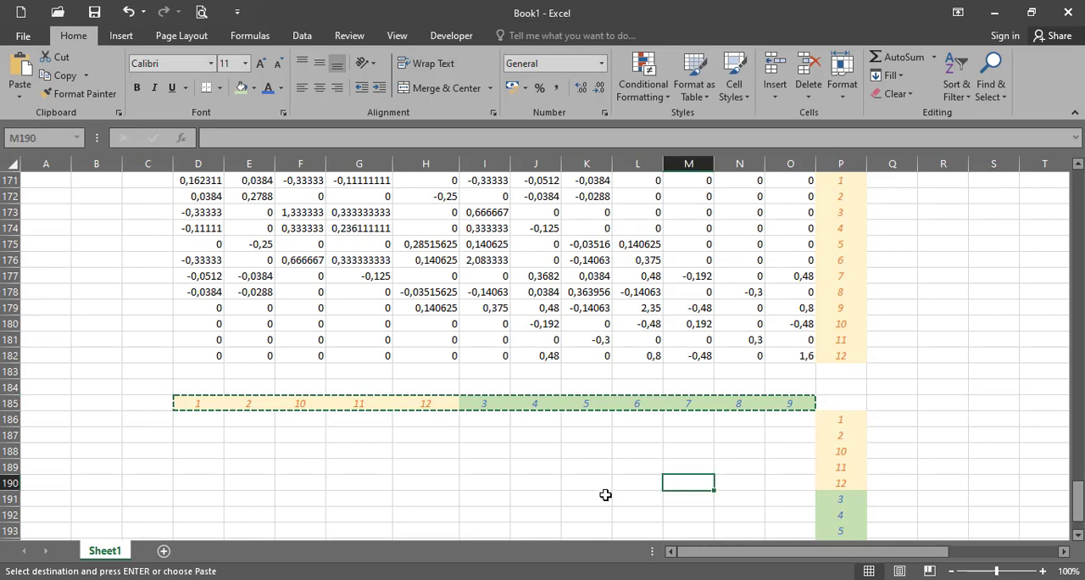
key("Escape")
scroll(574, 490, "up", 1)
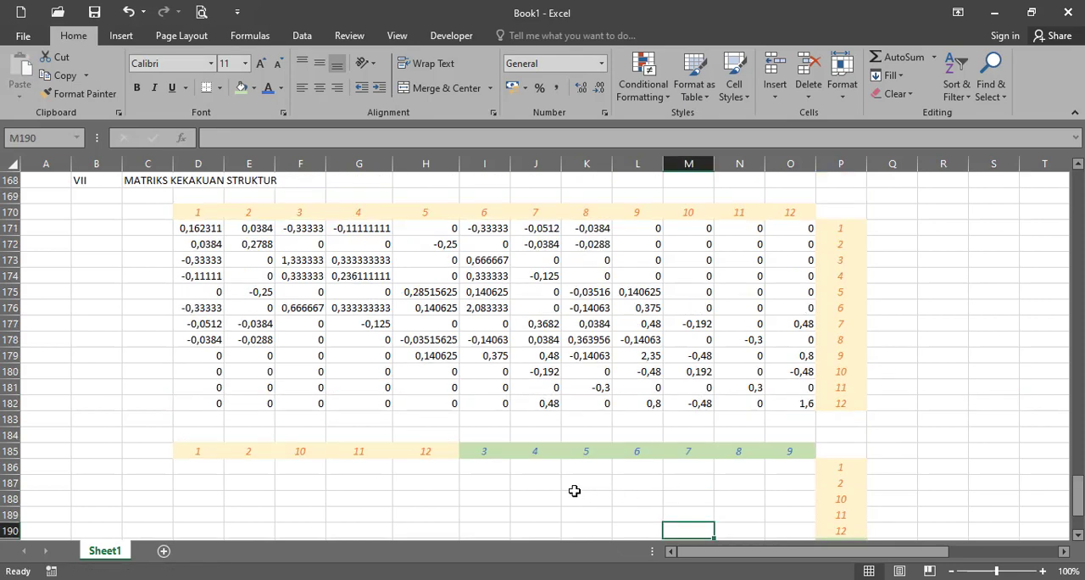
- Try copying the stiffness block D171:E172 to D186, first as values and then as linked cells
left_click_drag(200, 229, 254, 244)
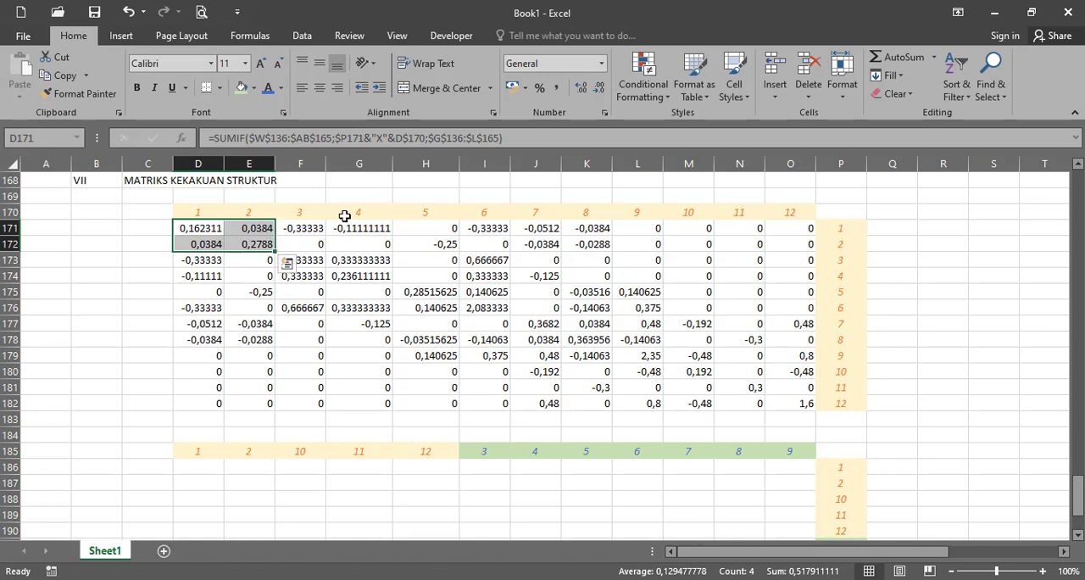
key("ctrl+c")
right_click(212, 471)
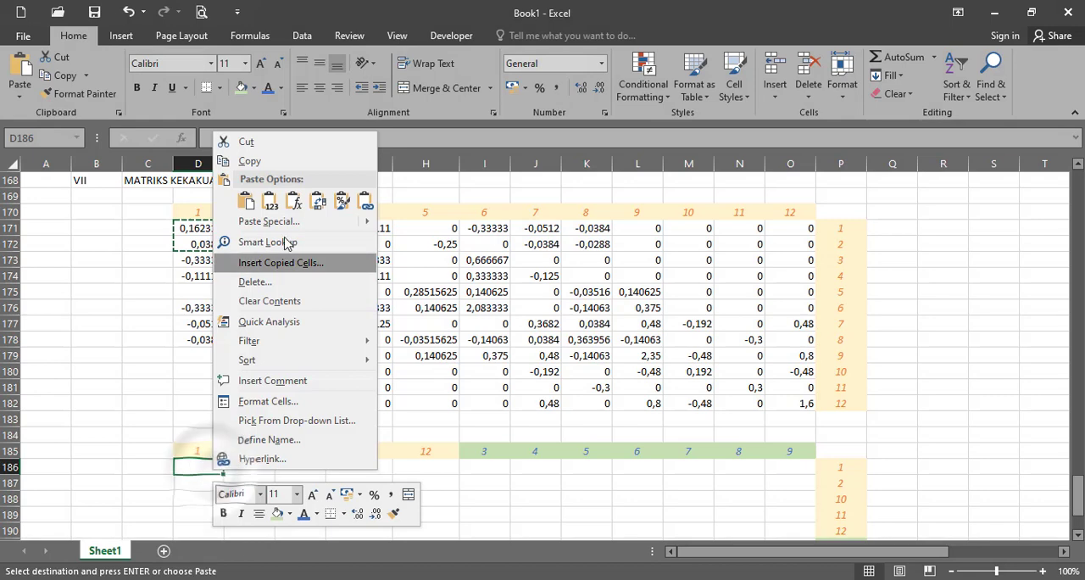
left_click(270, 204)
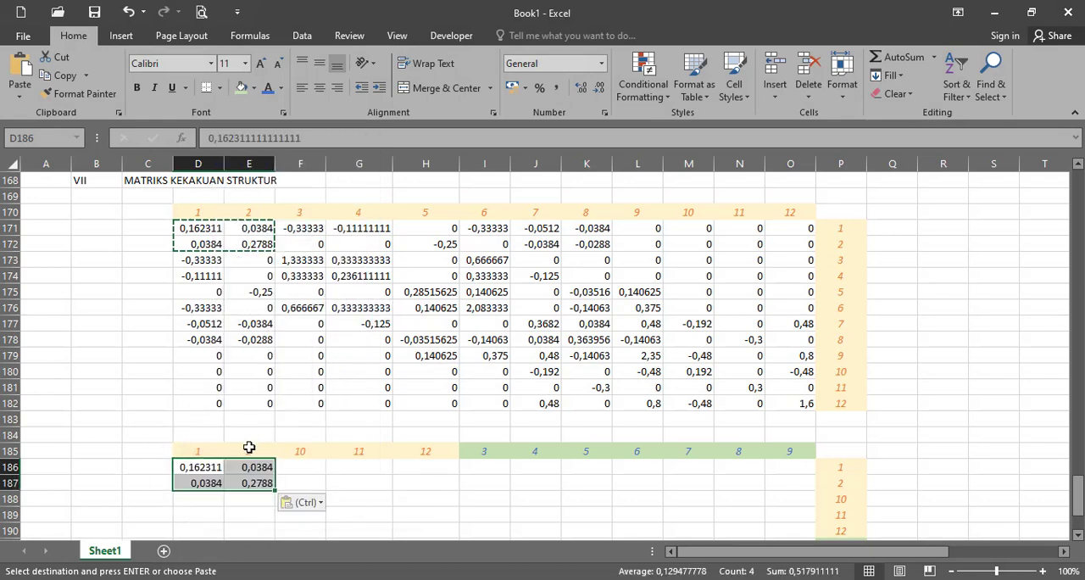
right_click(220, 473)
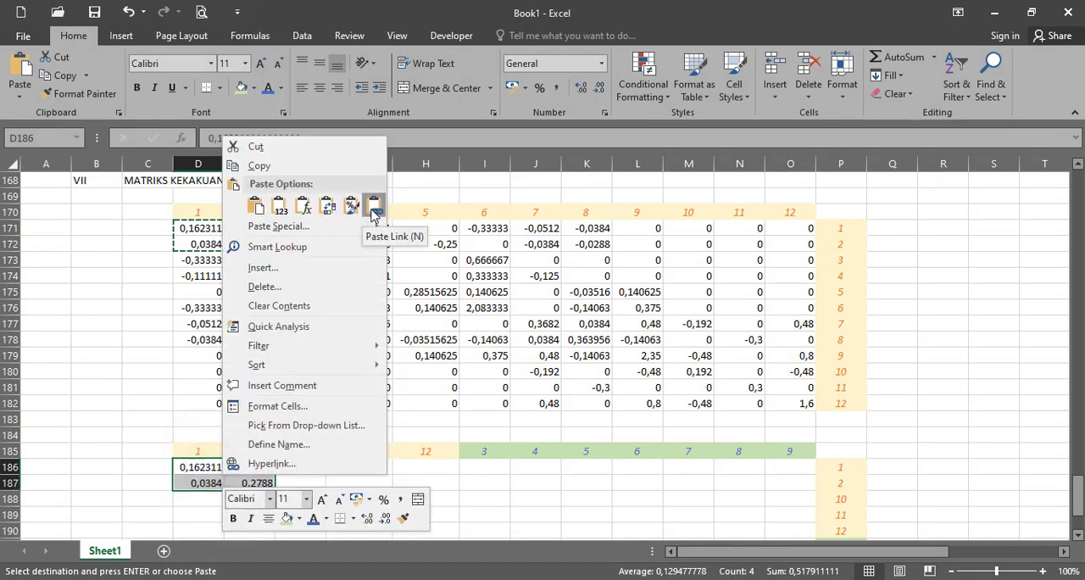
left_click(377, 211)
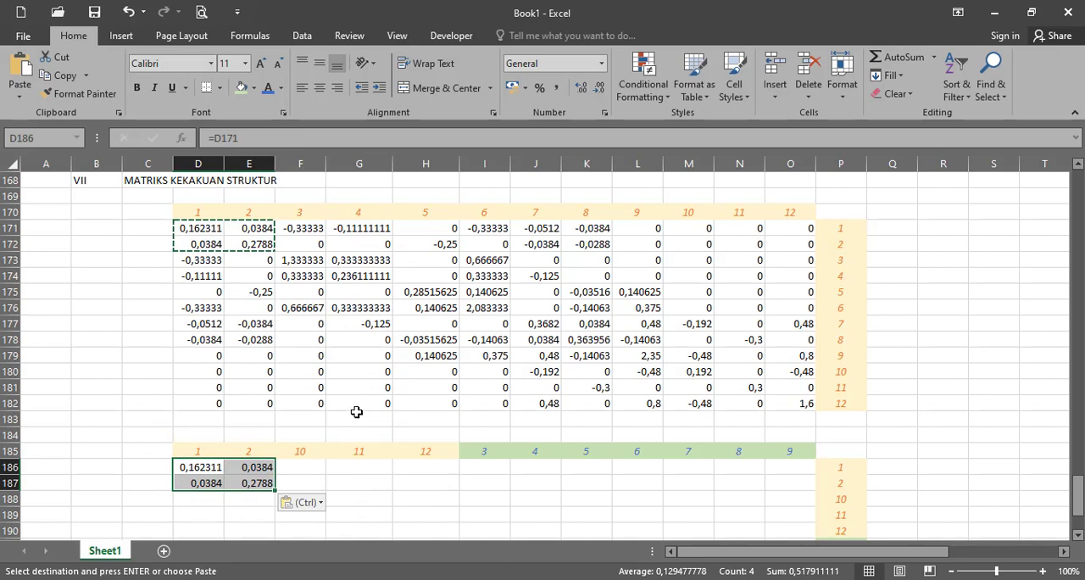
key("Escape")
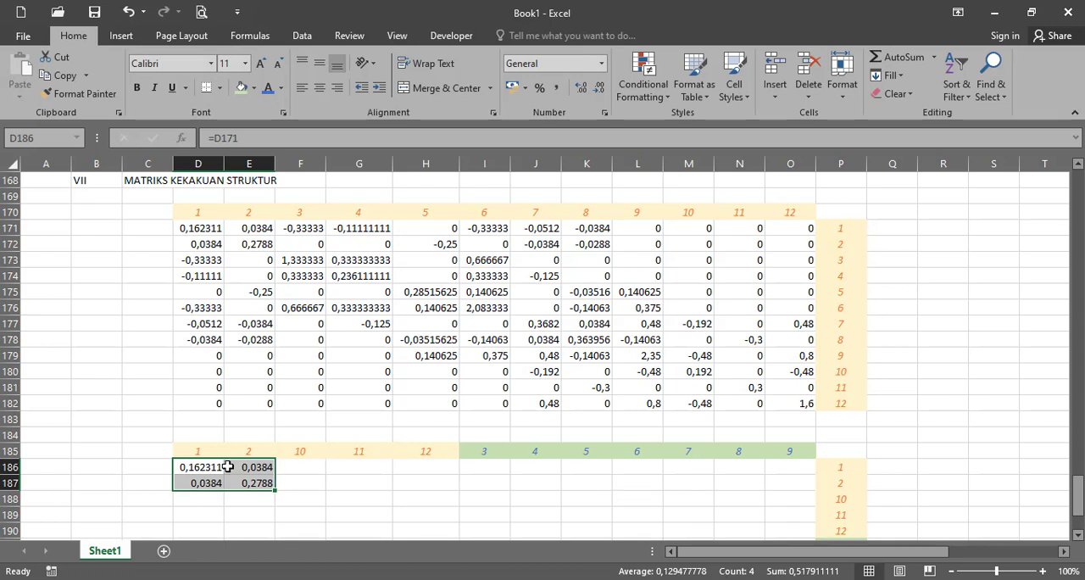
- Copy the SUMIF formula from D171 to D186 and change its column header reference to D$185
left_click(210, 230)
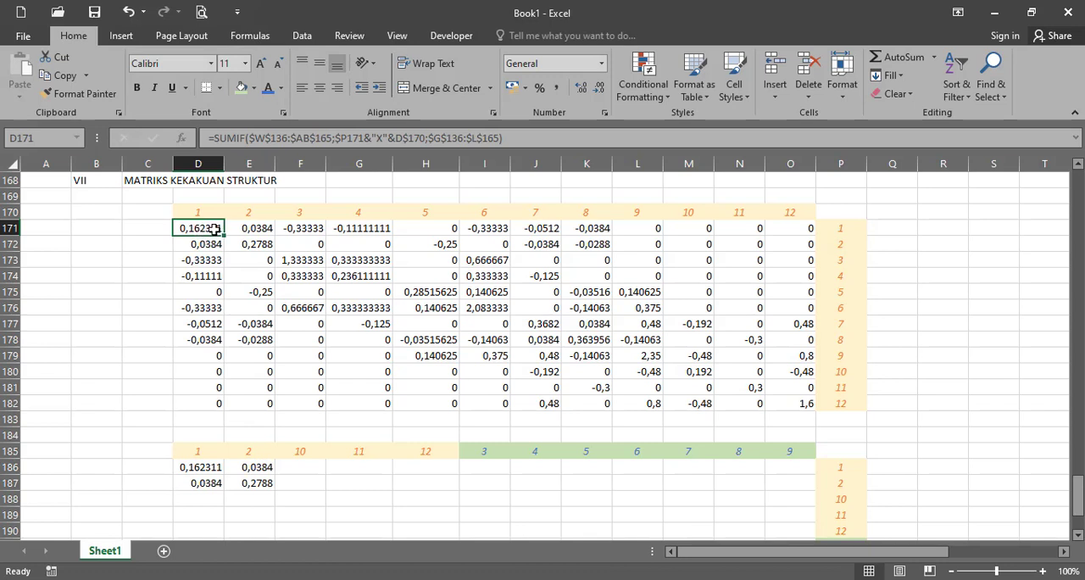
key("ctrl+c")
left_click(214, 471)
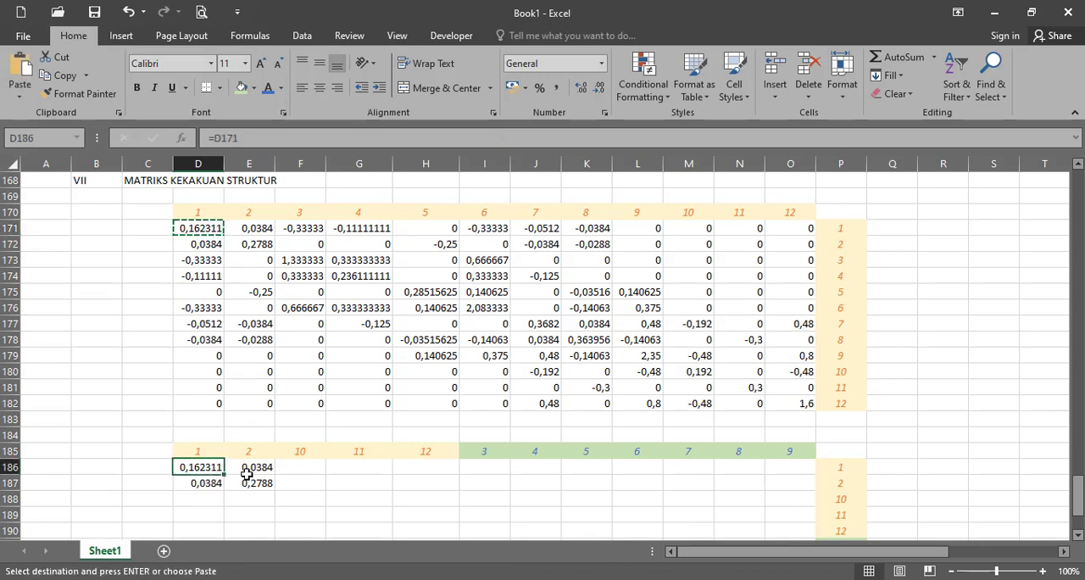
key("ctrl+v")
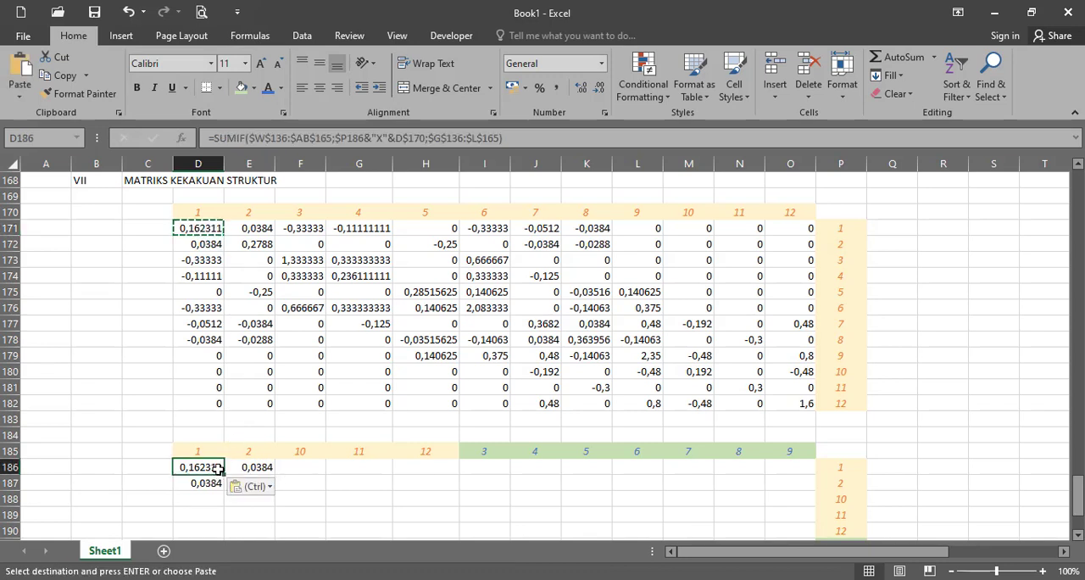
left_click(421, 137)
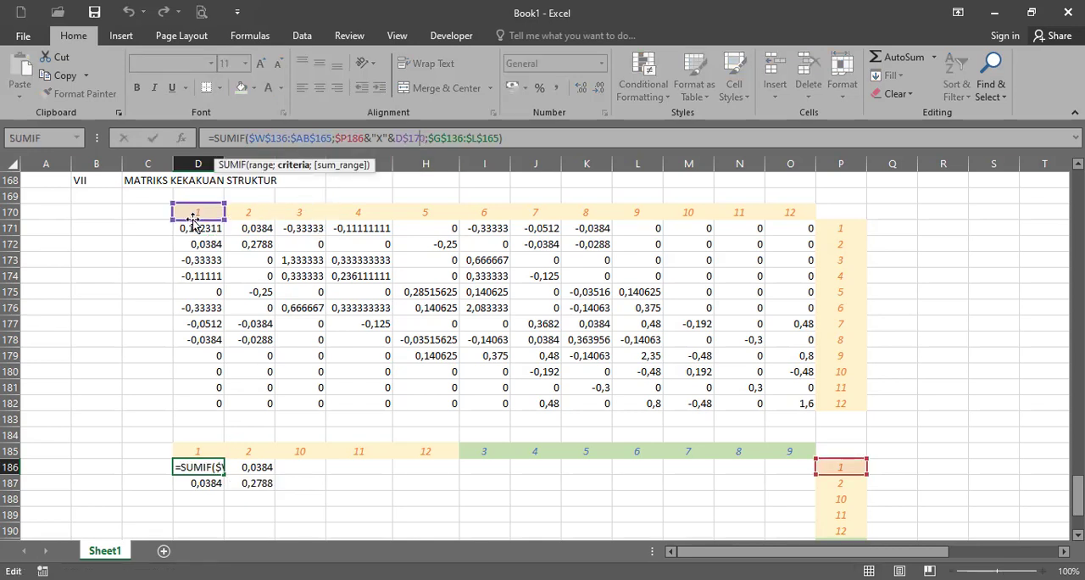
left_click_drag(195, 230, 195, 470)
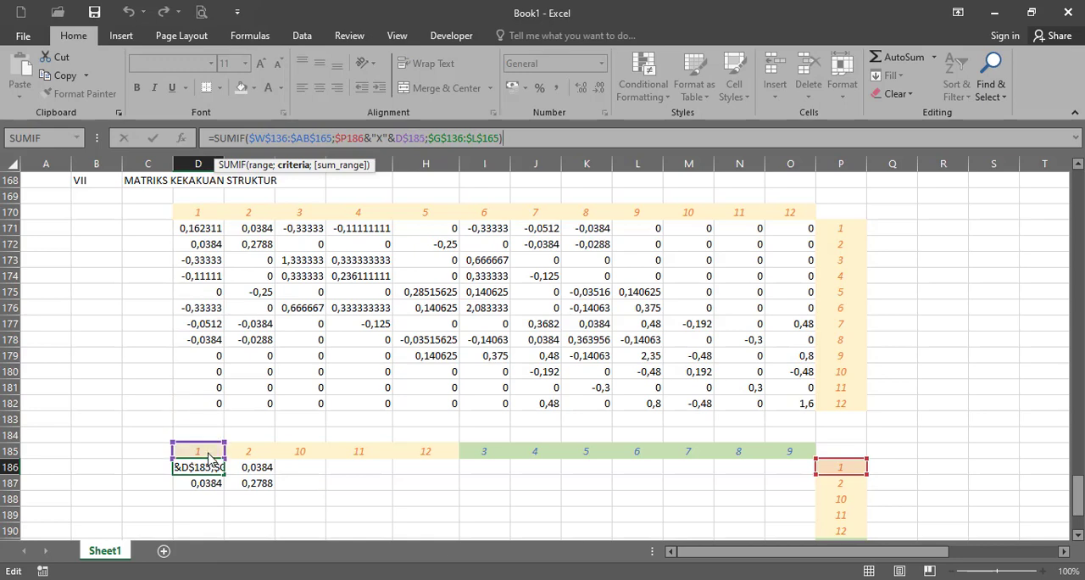
left_click(1078, 535)
left_click(1077, 536)
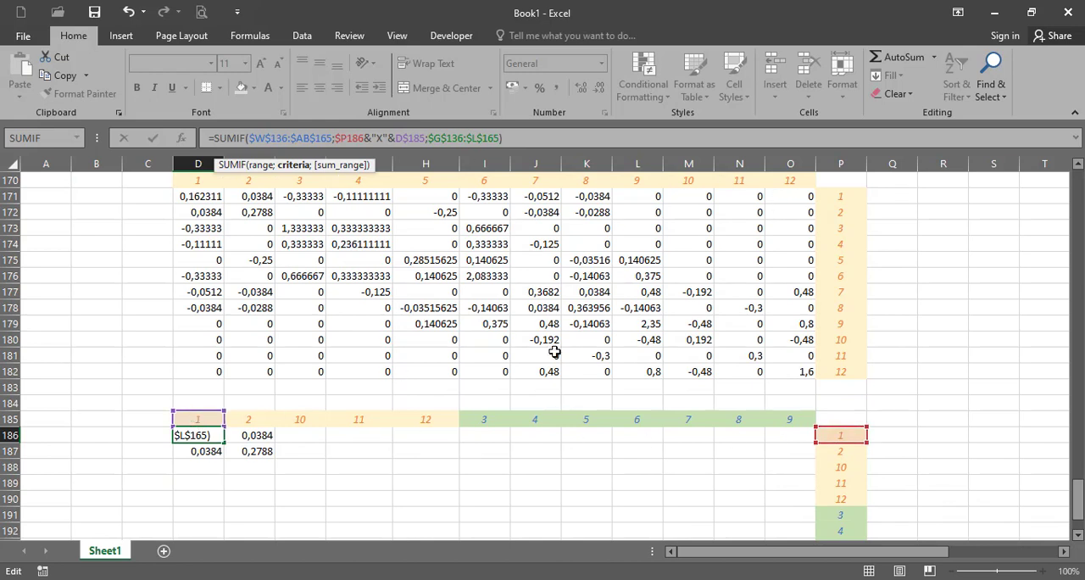
key("Return")
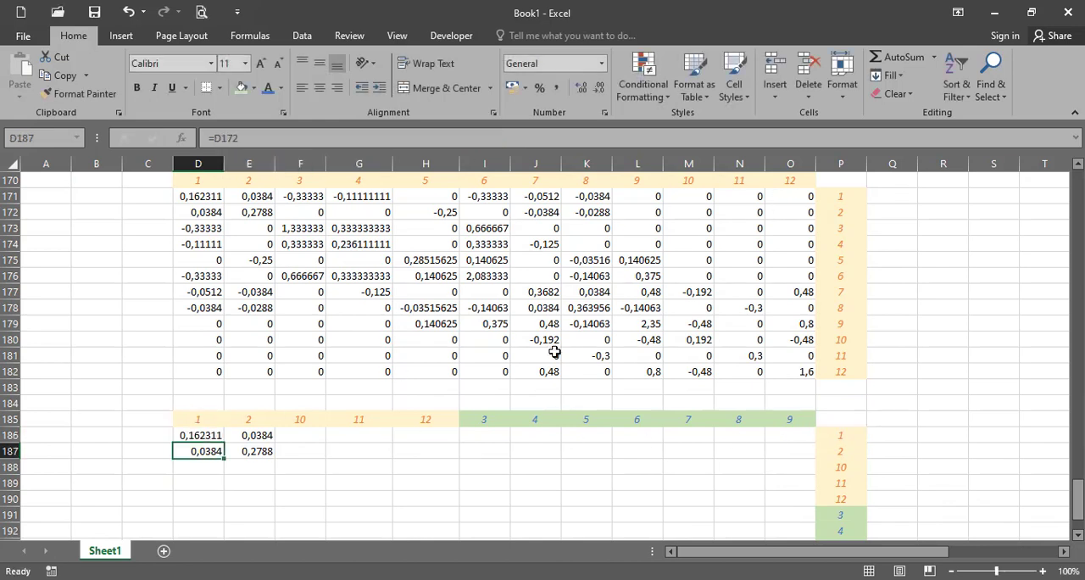
- Fill the SUMIF formula from D186 across the whole reordered 12 by 12 matrix, D186:O197
left_click(206, 436)
left_click_drag(224, 443, 811, 522)
scroll(916, 451, "up", 1)
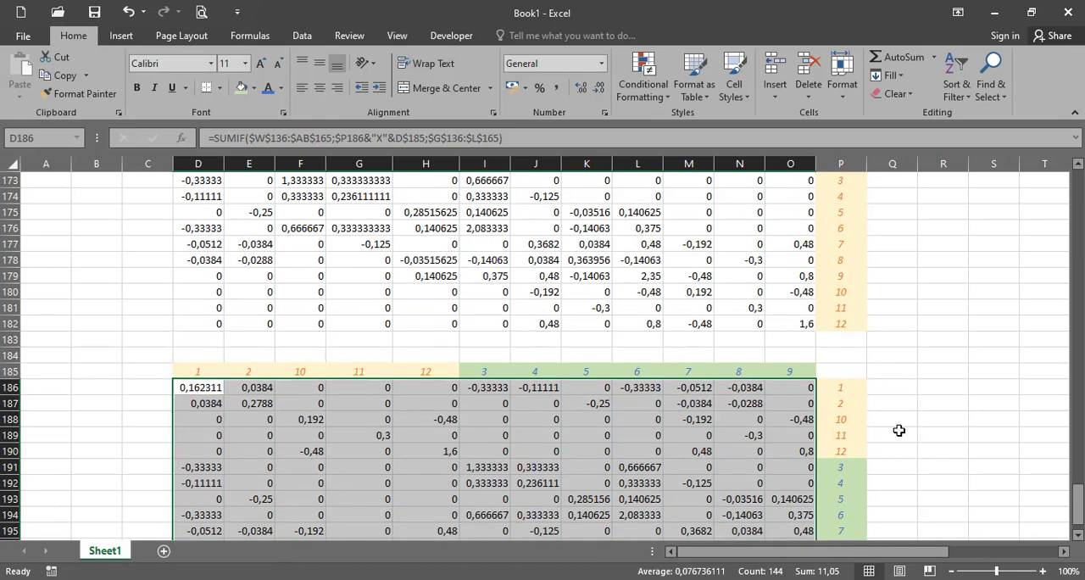
- Compare the reordered block D186:H190 with the original matrix cells for degrees of freedom 1, 2, 10, 11 and 12
left_click_drag(208, 389, 419, 418)
left_click_drag(423, 439, 449, 457)
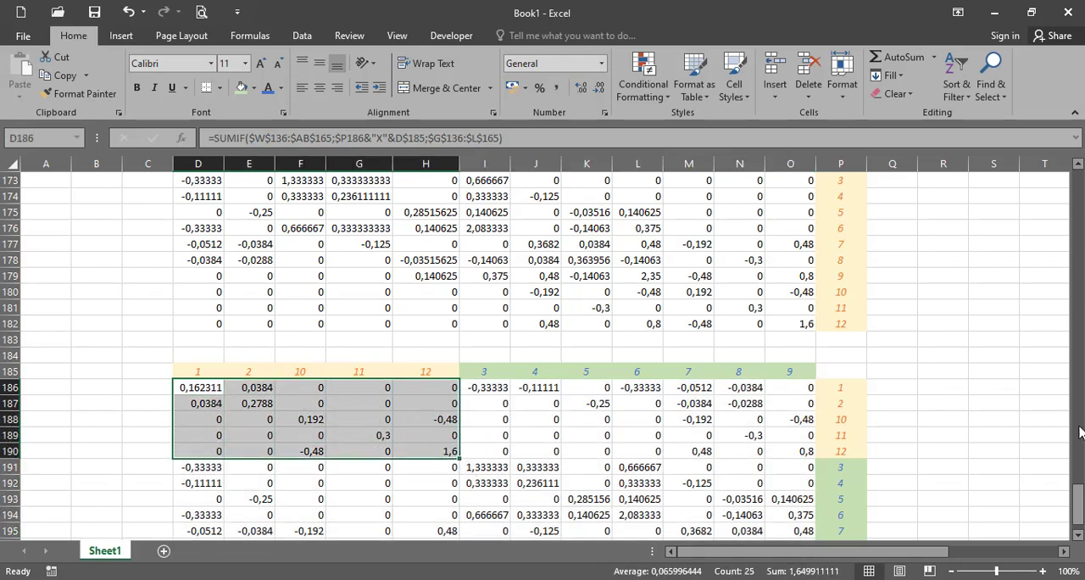
left_click(1077, 166)
left_click(1077, 167)
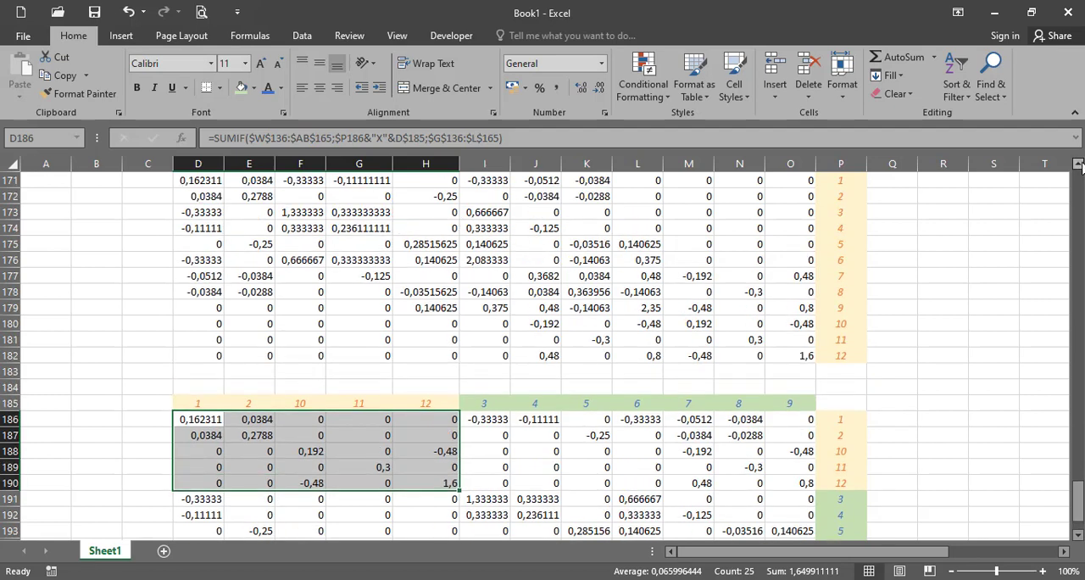
left_click(1077, 166)
left_click_drag(209, 201, 248, 218, "ctrl")
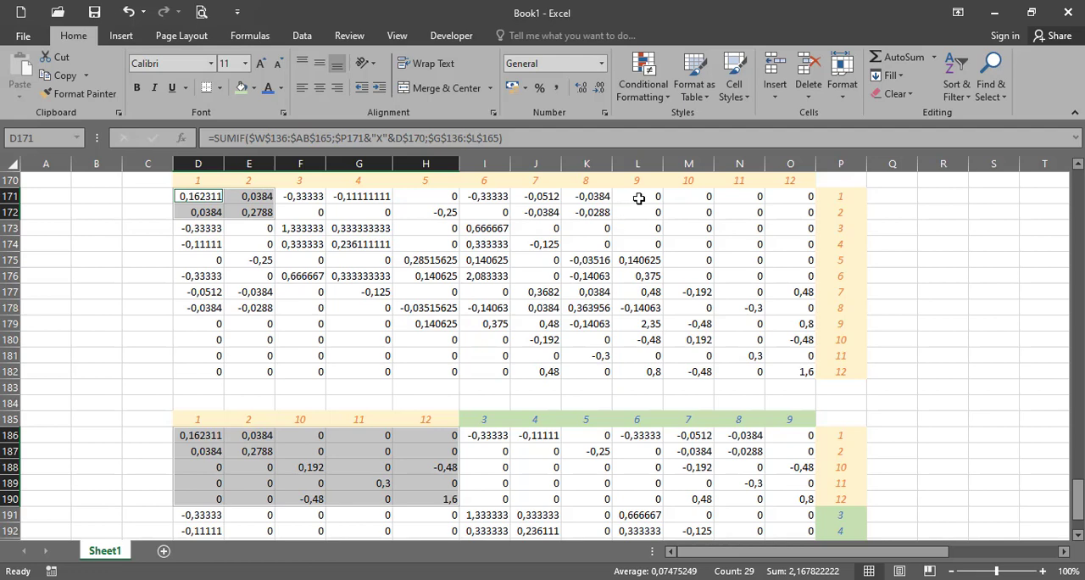
left_click_drag(688, 205, 792, 213, "ctrl")
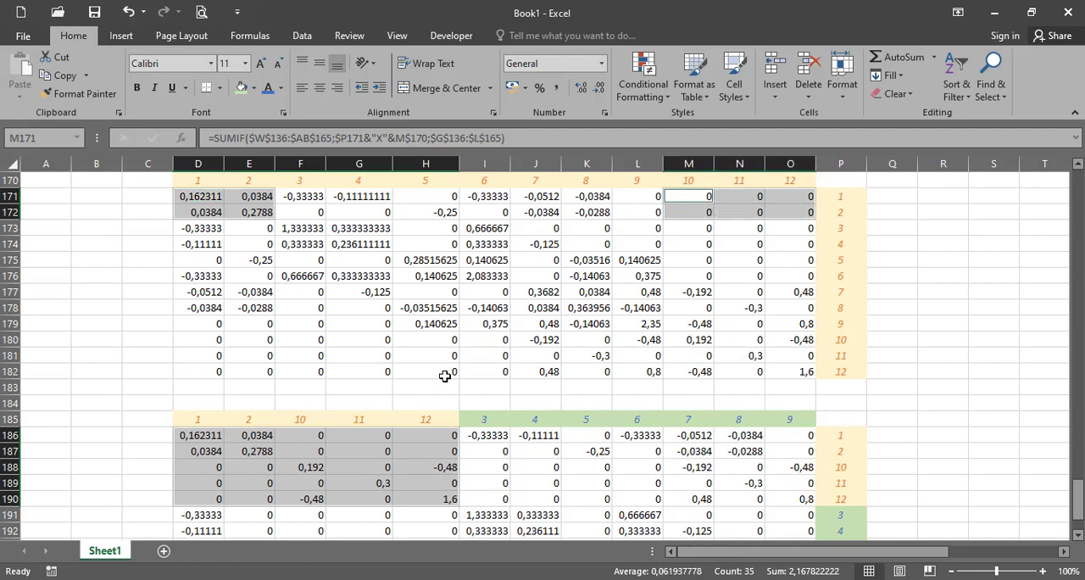
left_click_drag(223, 341, 245, 365, "ctrl")
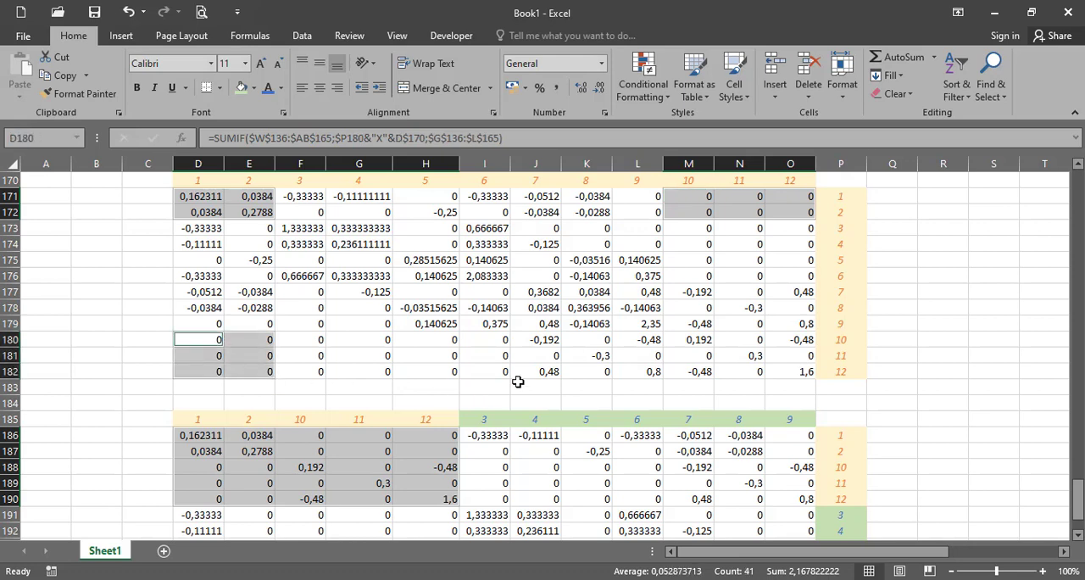
left_click_drag(684, 336, 799, 375, "ctrl")
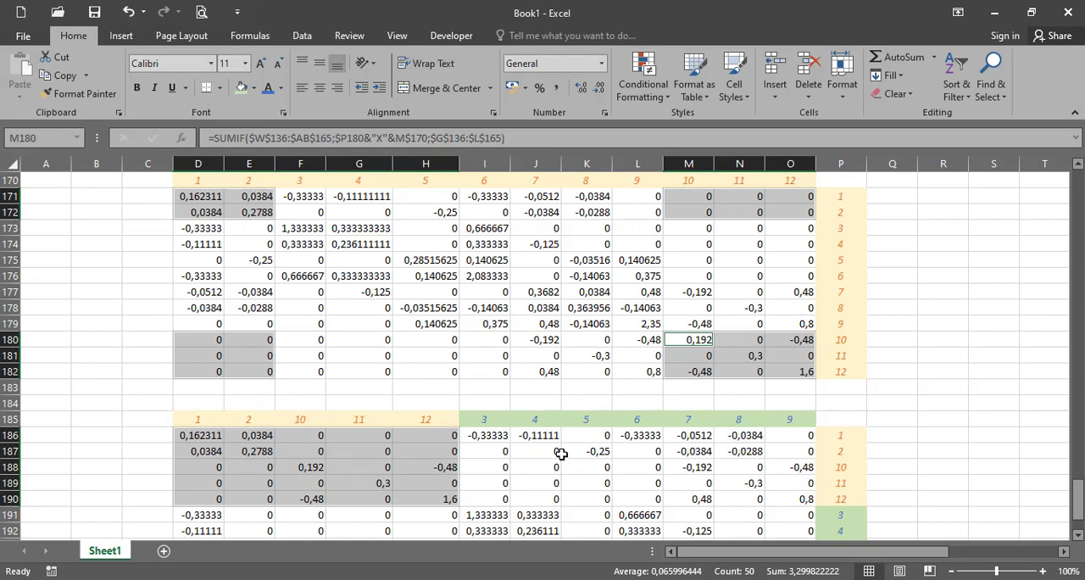
- Compare the original matrix cells D173:E179 and N173:O179 with the rows for degrees of freedom 3 to 9 in the reordered matrix
left_click_drag(208, 228, 263, 324)
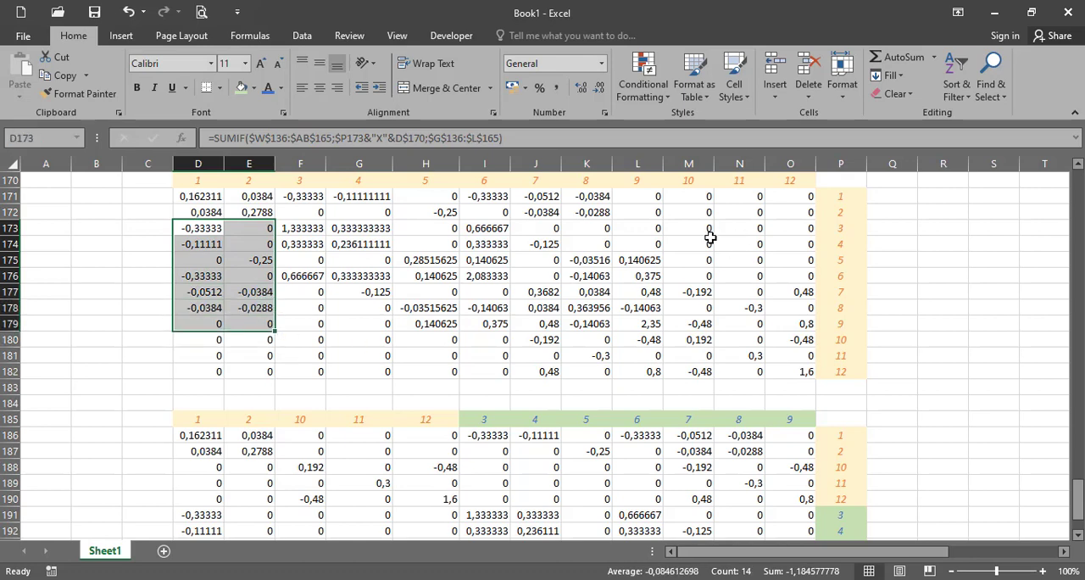
left_click_drag(729, 227, 806, 323)
scroll(303, 506, "down", 1)
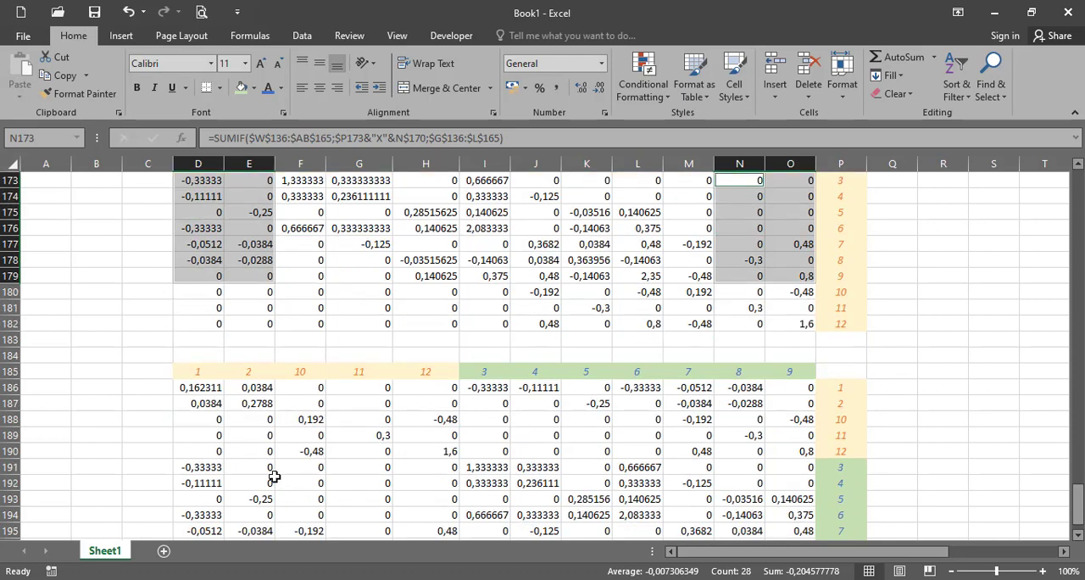
scroll(254, 482, "down", 1)
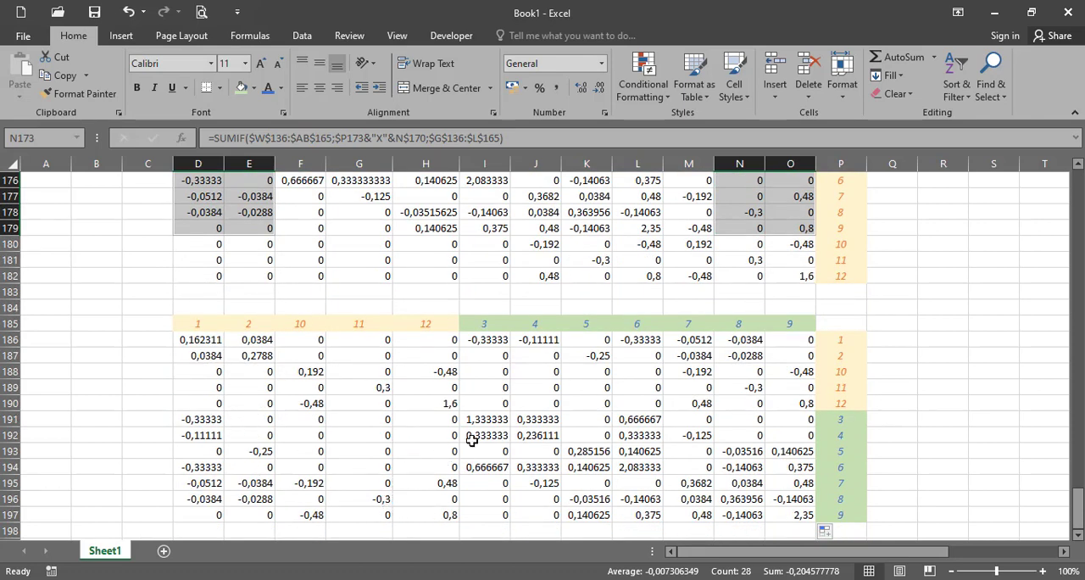
scroll(471, 441, "up", 1)
left_click(975, 363)
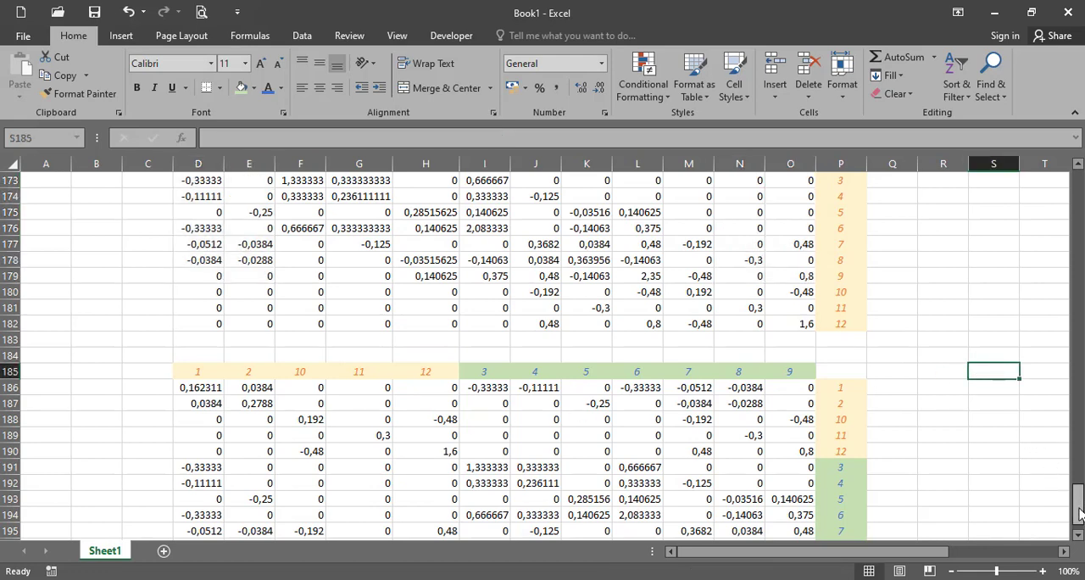
- Add a new section heading below the reordered matrix, with VIII in B200 and MATRIKS GAYA in C200
scroll(1078, 513, "down", 1)
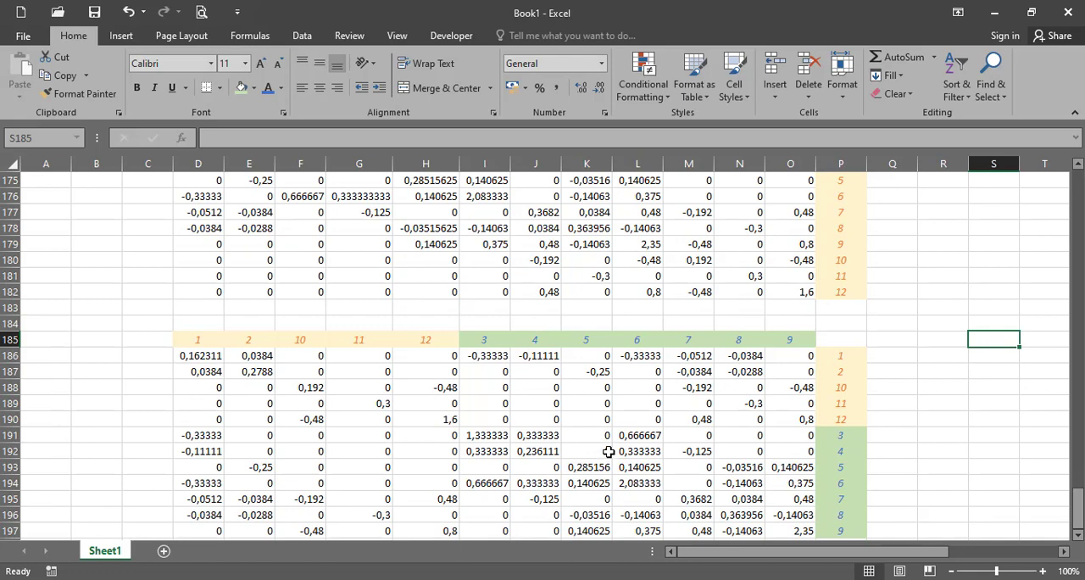
scroll(608, 451, "down", 2)
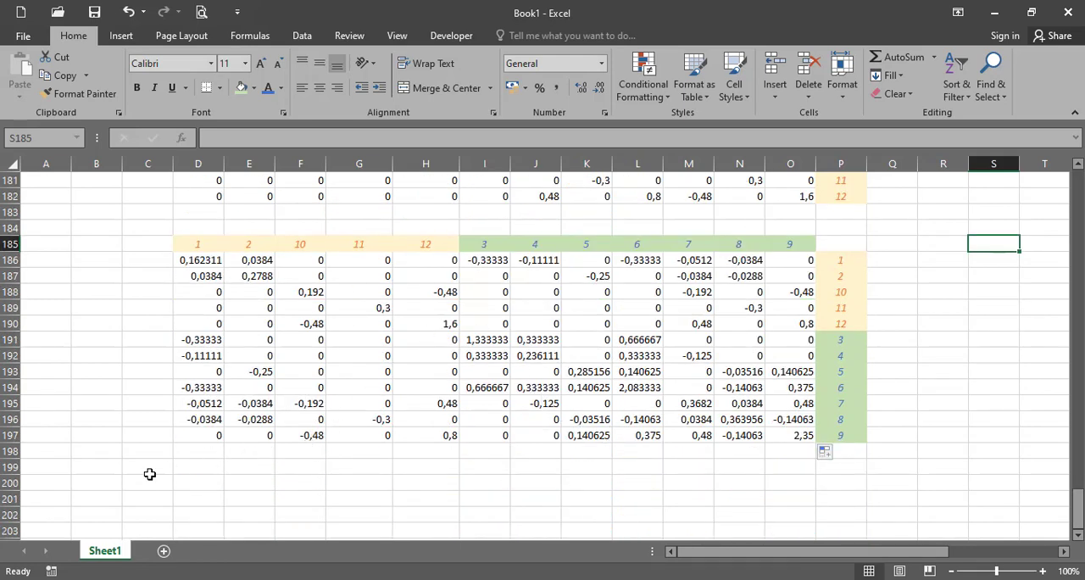
left_click(108, 484)
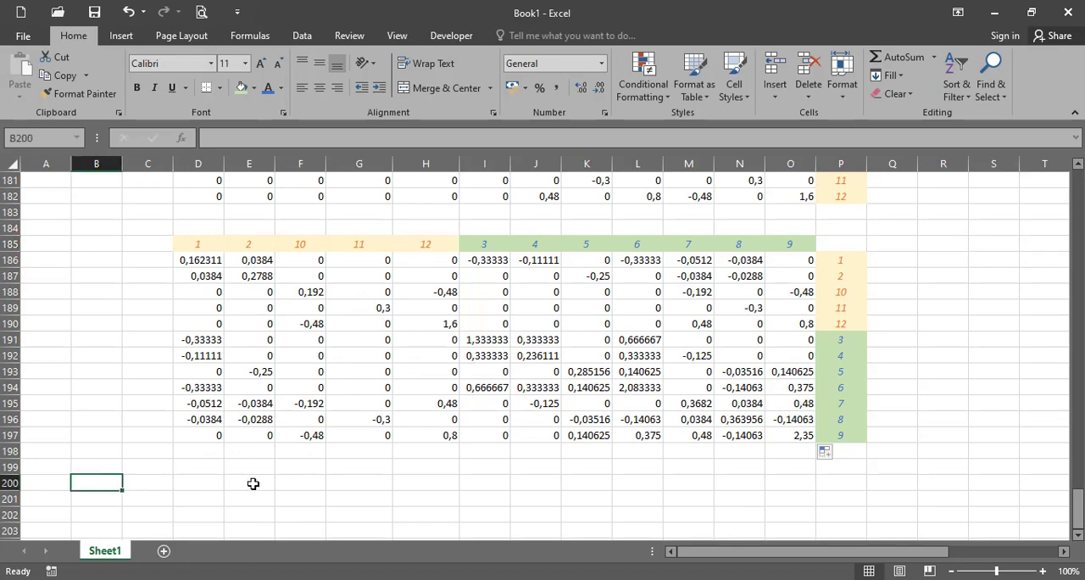
scroll(252, 483, "up", 6)
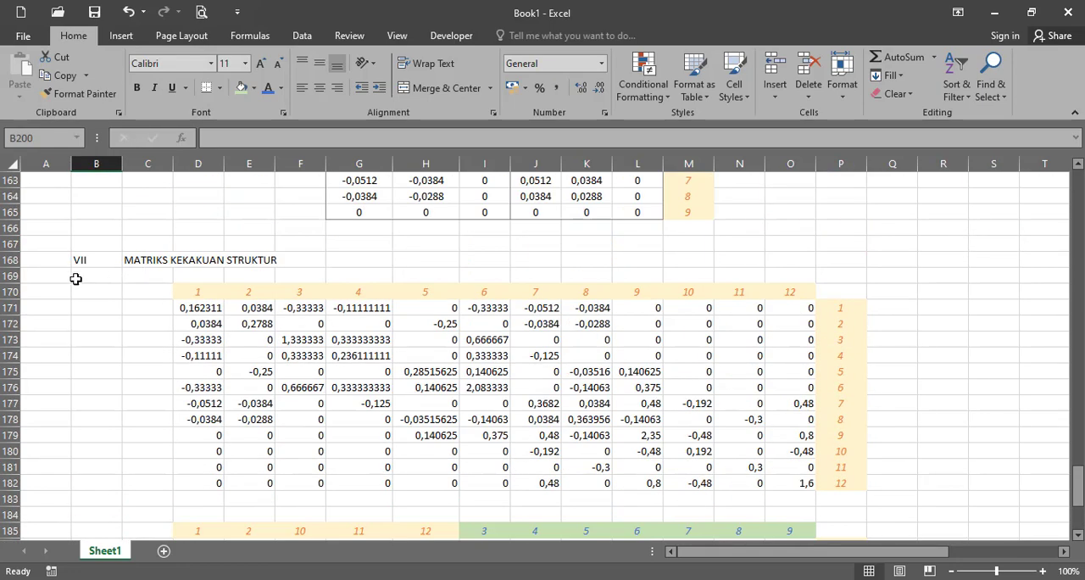
scroll(152, 386, "down", 6)
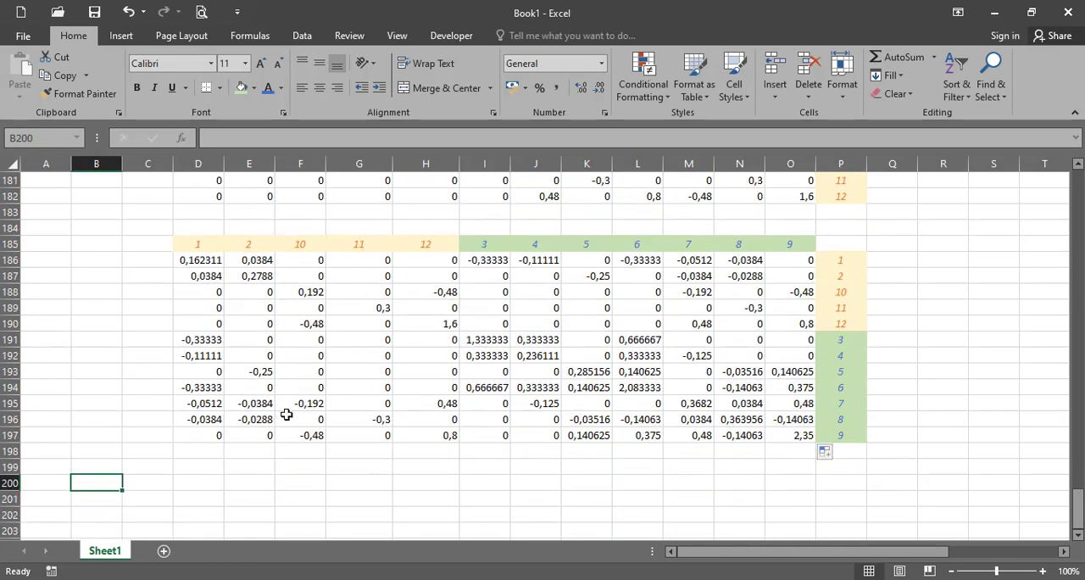
type("vi")
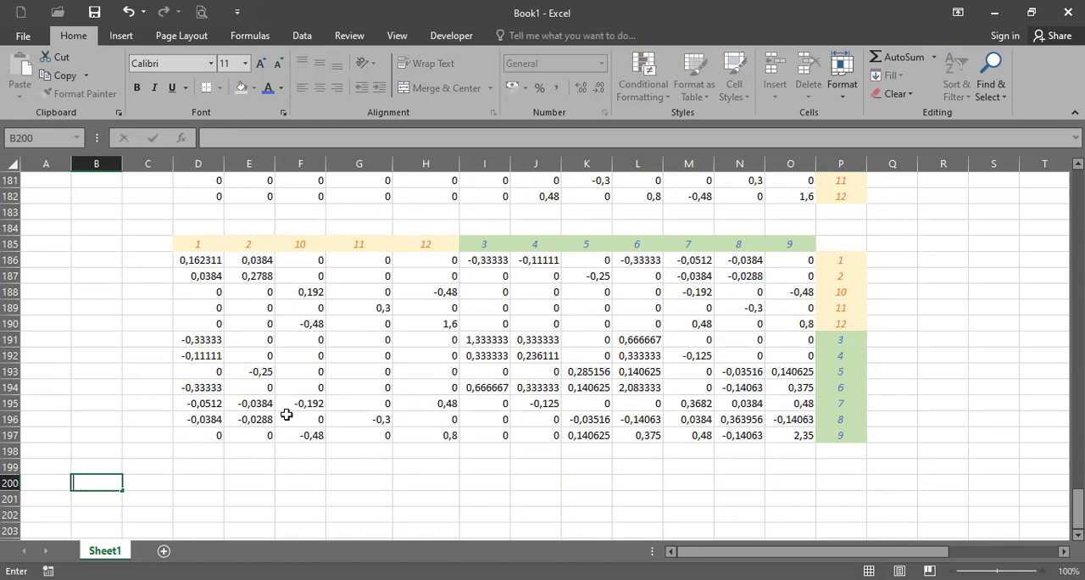
key("Escape")
type("VIII")
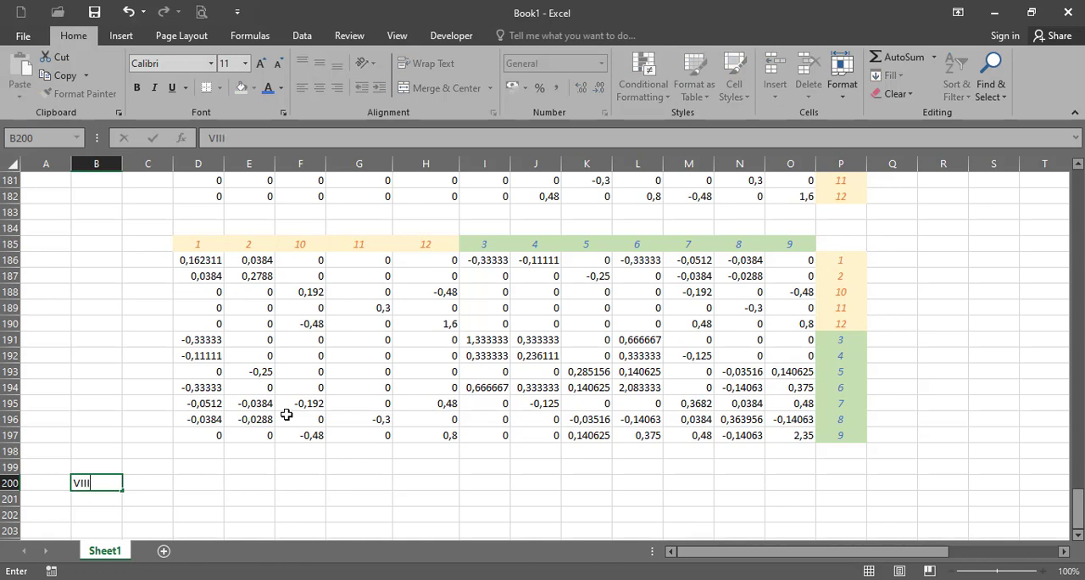
key("Tab")
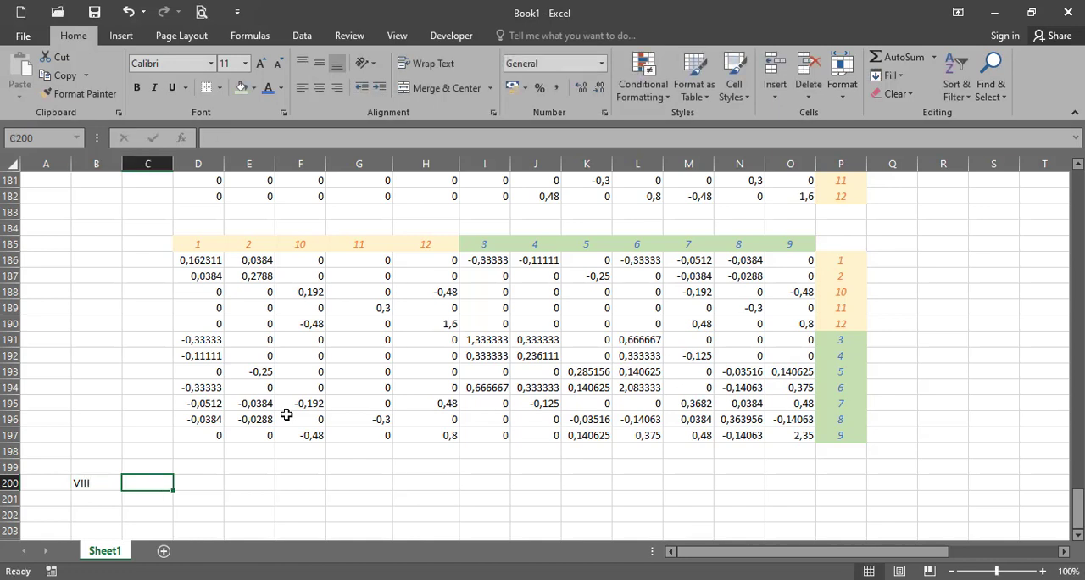
type("MATRIKS GAYA")
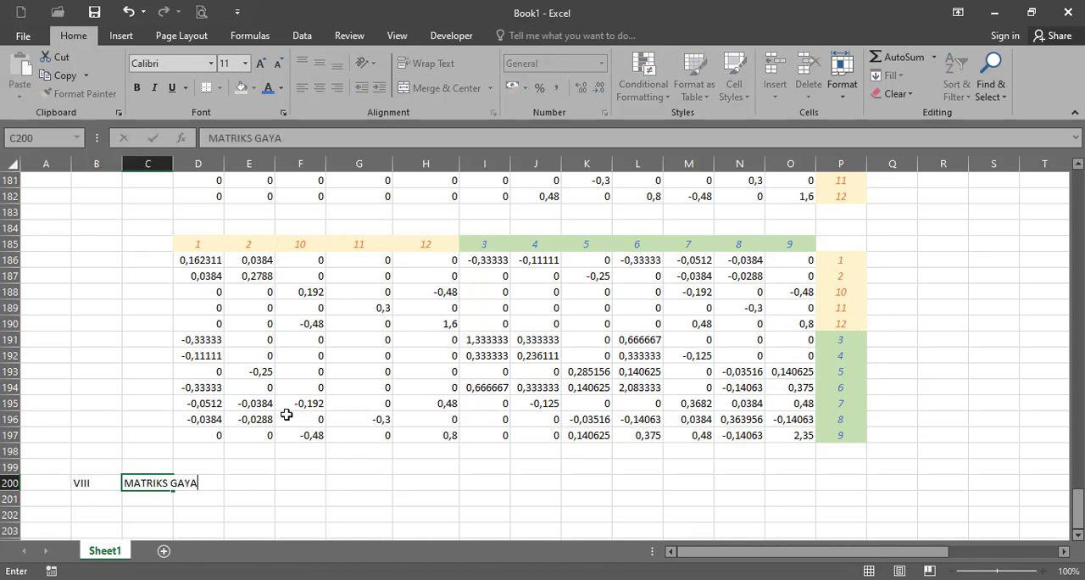
key("Return")
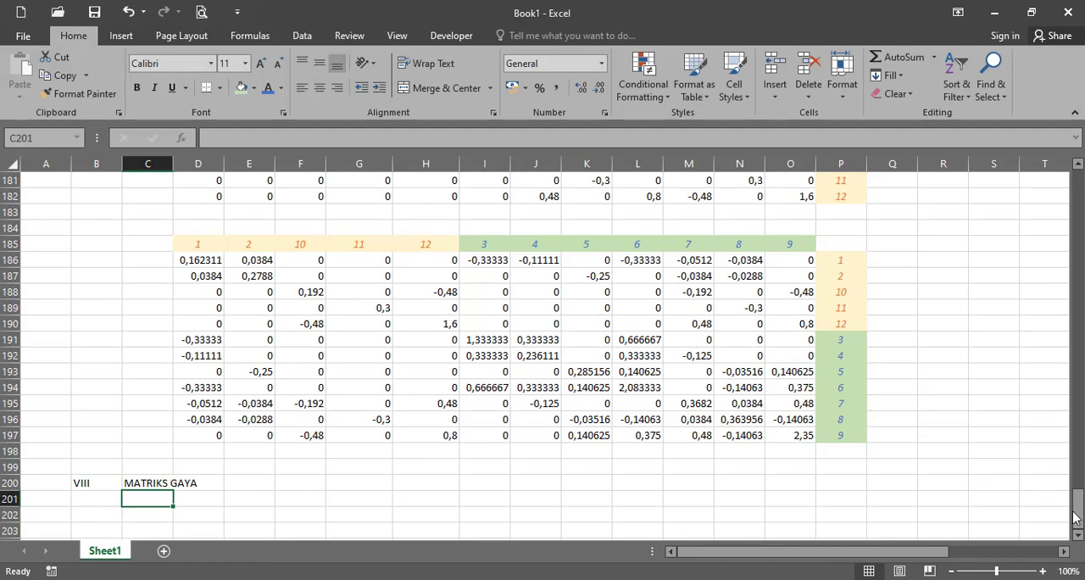
- Copy the numbered element force tables F11 to F36 in A61:M66 and paste them at I201 under MATRIKS GAYA
left_click_drag(1075, 517, 1075, 285)
left_click_drag(68, 373, 685, 453)
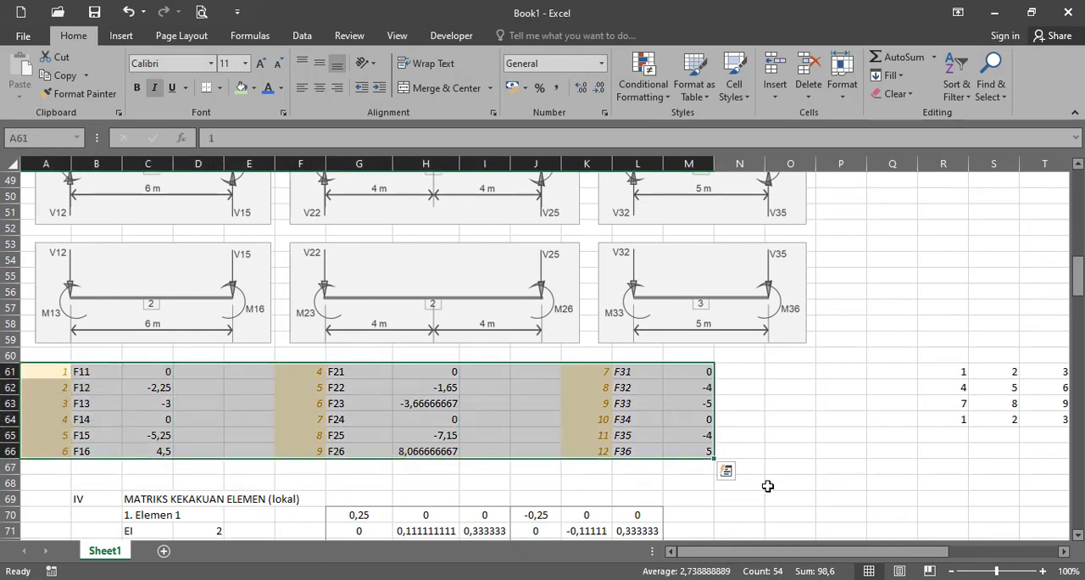
key("ctrl+g")
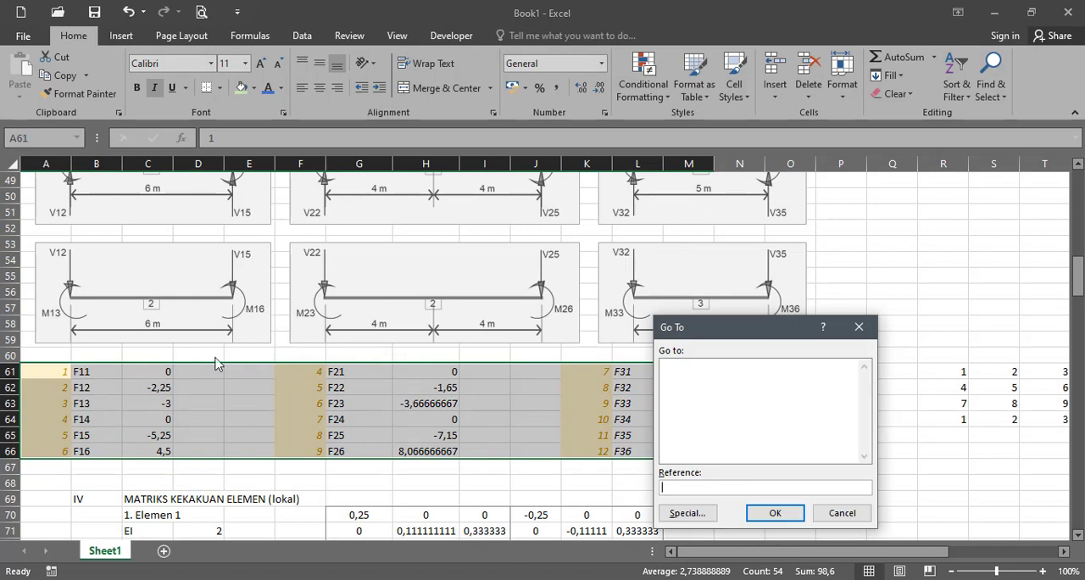
left_click(843, 514)
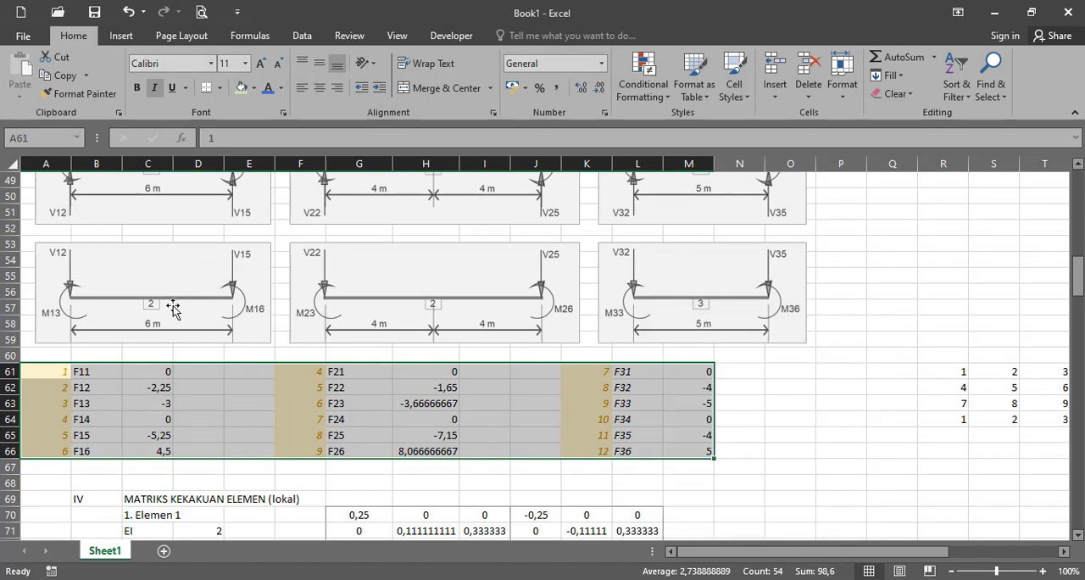
key("ctrl+c")
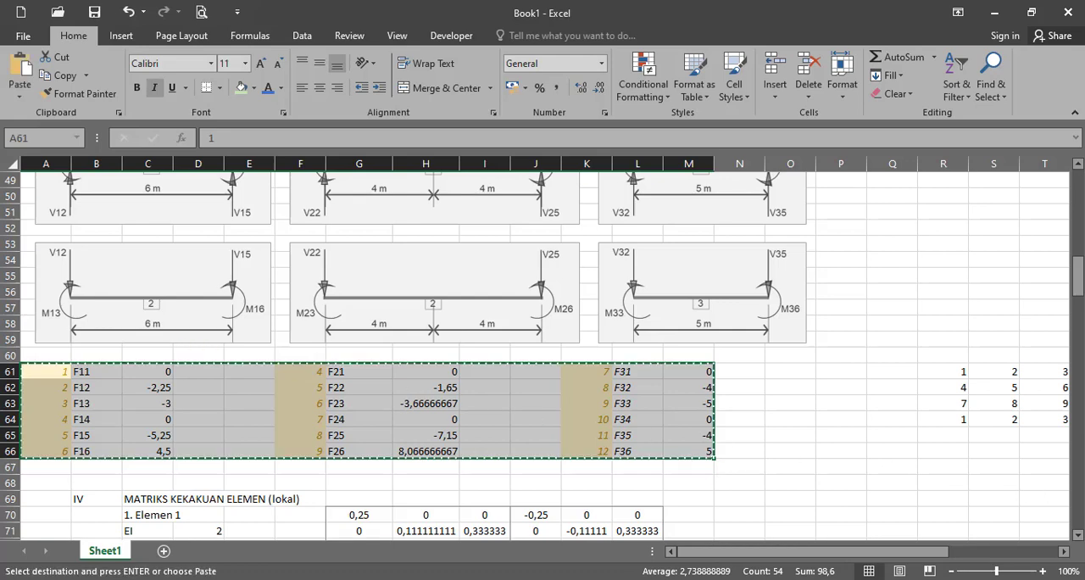
left_click_drag(1080, 292, 1081, 547)
scroll(1081, 547, "down", 5)
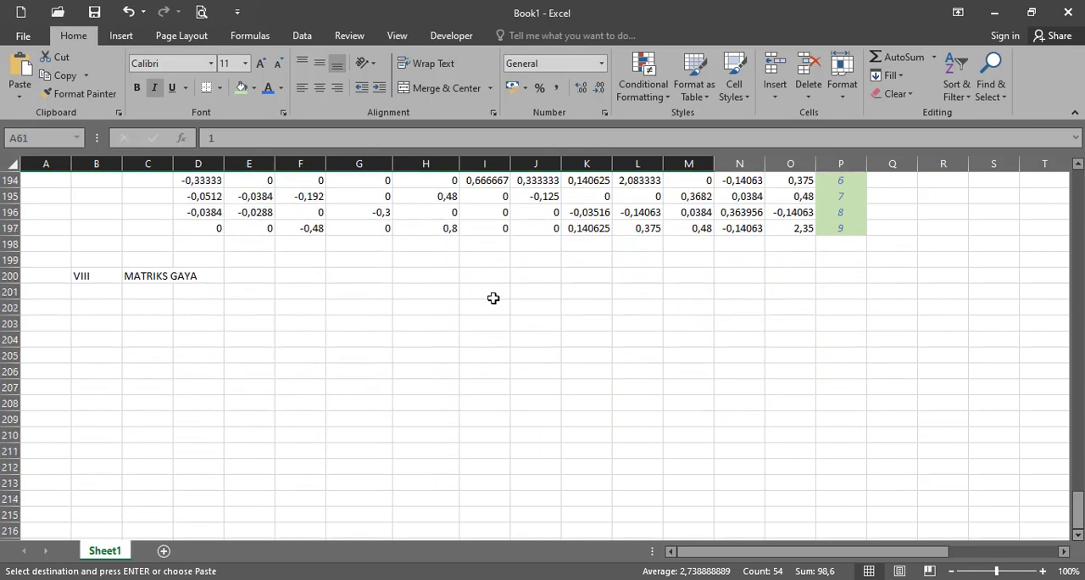
left_click(485, 289)
key("ctrl+v")
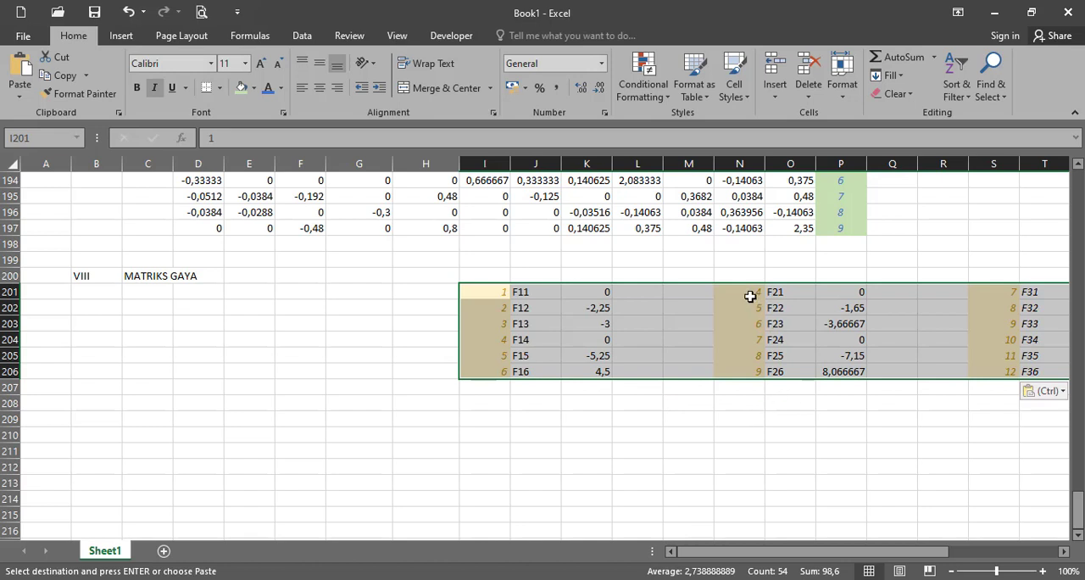
- Stack the pasted force tables vertically by moving the F21–F26 block to I209 and the F31–F36 block to I217
left_click_drag(750, 295, 584, 509)
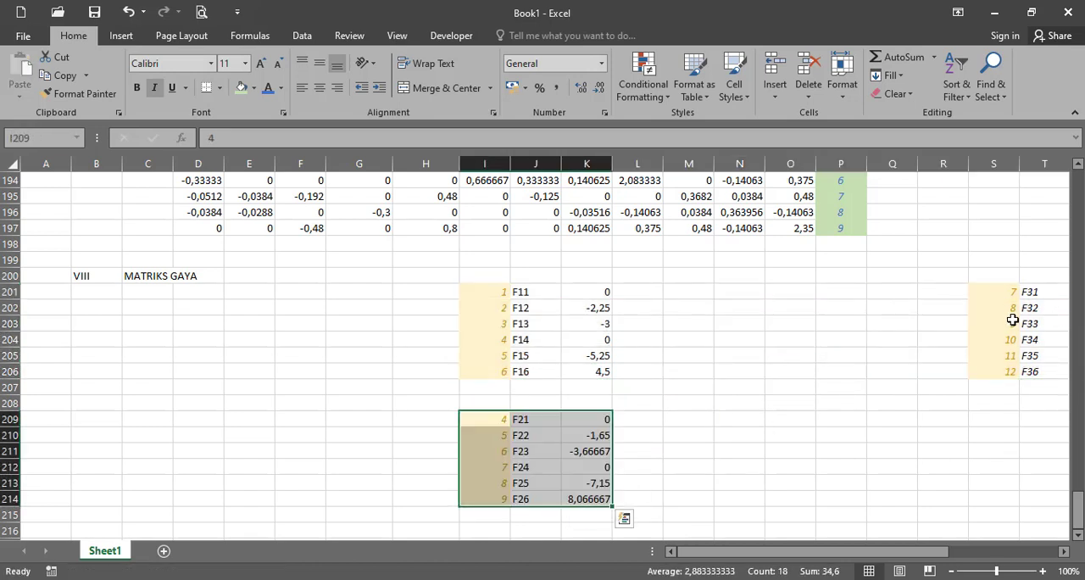
left_click_drag(1007, 293, 500, 506)
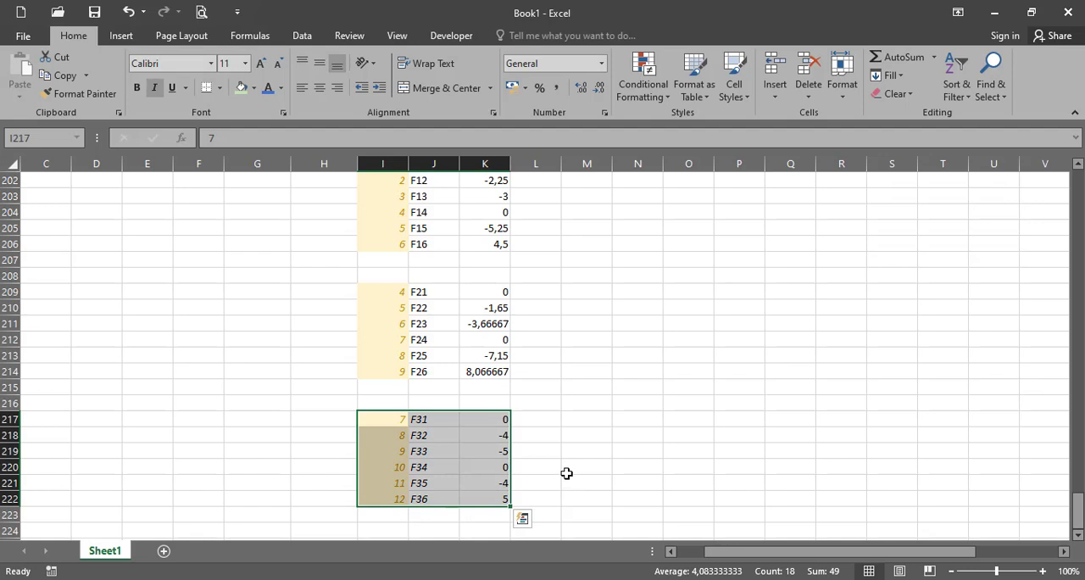
scroll(565, 472, "down", 3)
scroll(500, 416, "up", 5)
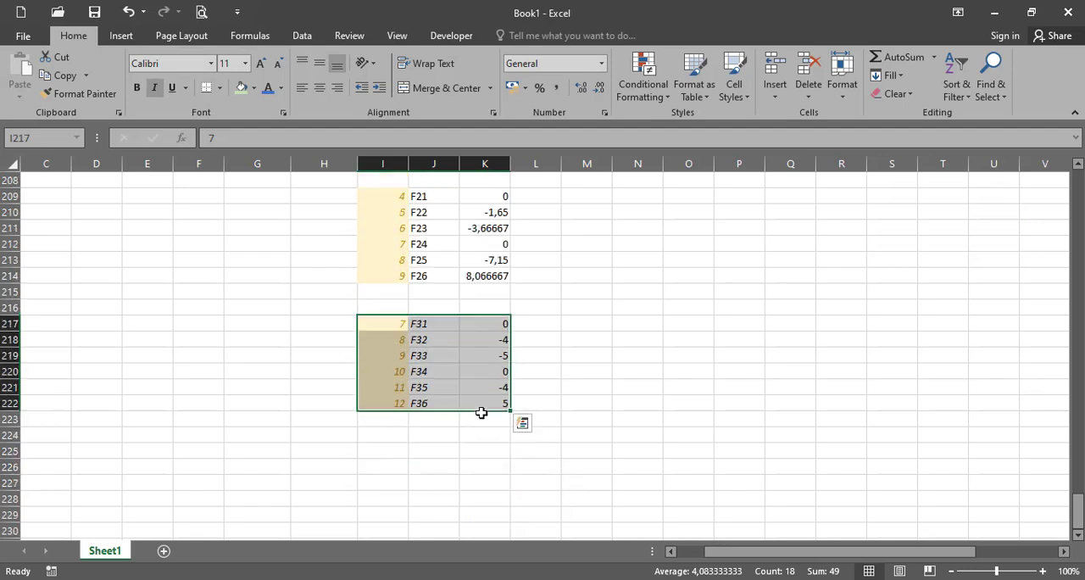
- Enter F41 in J225 and fill the labels down to F46 in J230
scroll(434, 470, "down", 4)
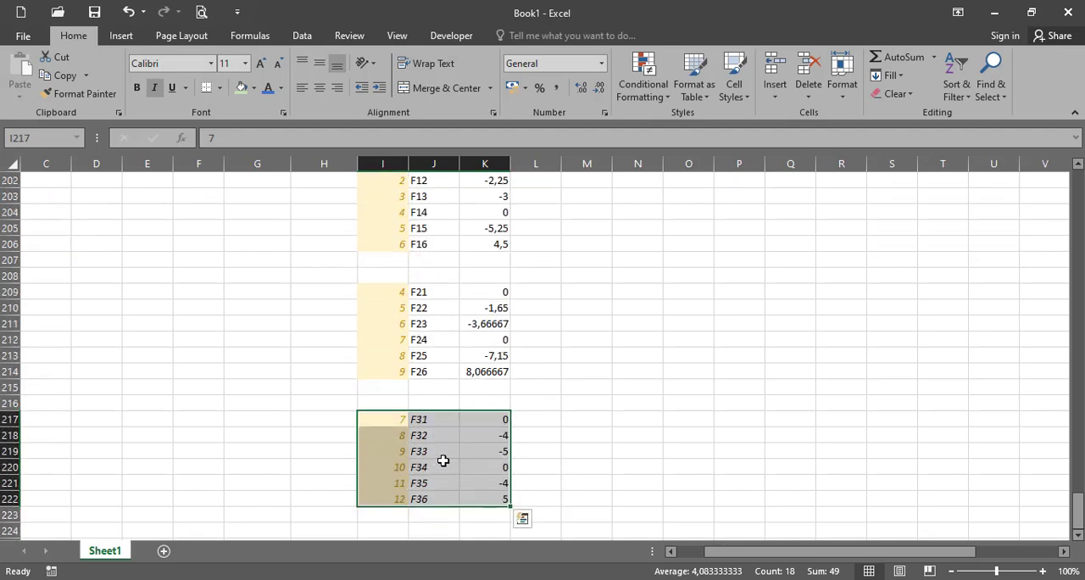
left_click(426, 454)
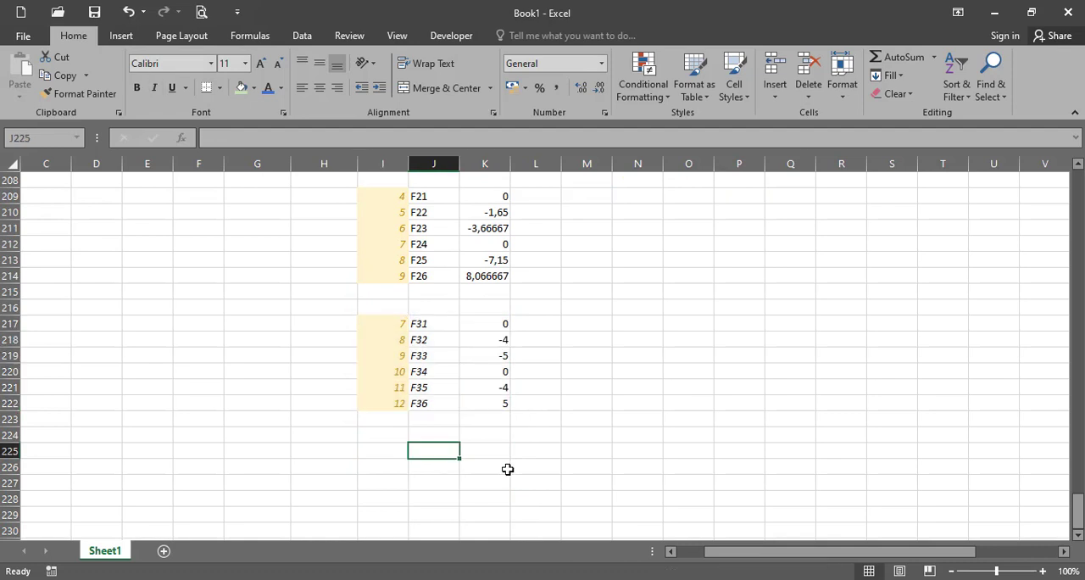
type("F41")
key("Return")
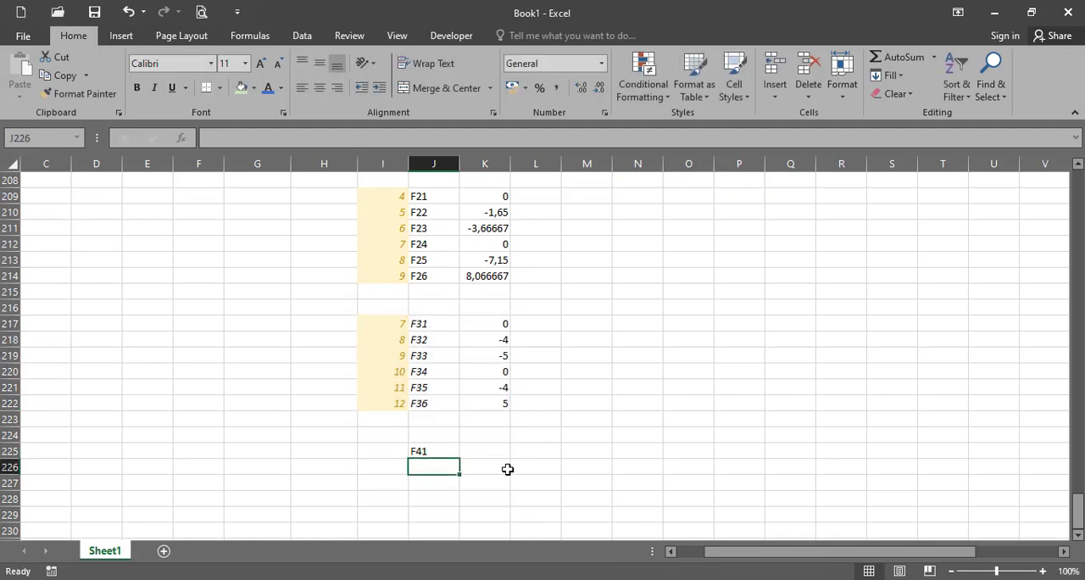
left_click(449, 451)
left_click_drag(458, 458, 466, 533)
- Enter 0 as the F41 force in K225 and fill it down to K230 for F42 to F46
left_click(494, 454)
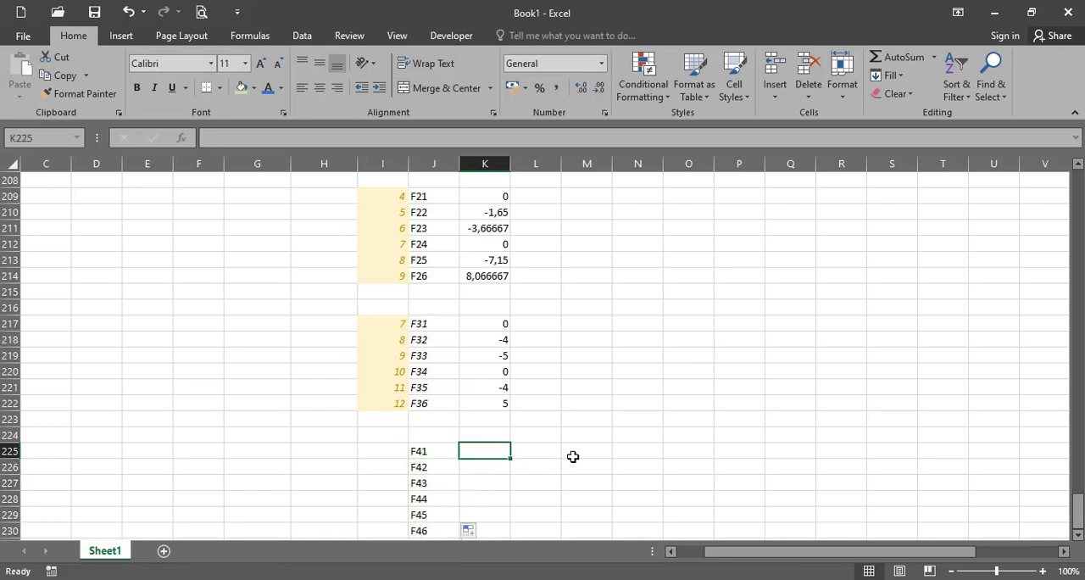
type("0")
key("Return")
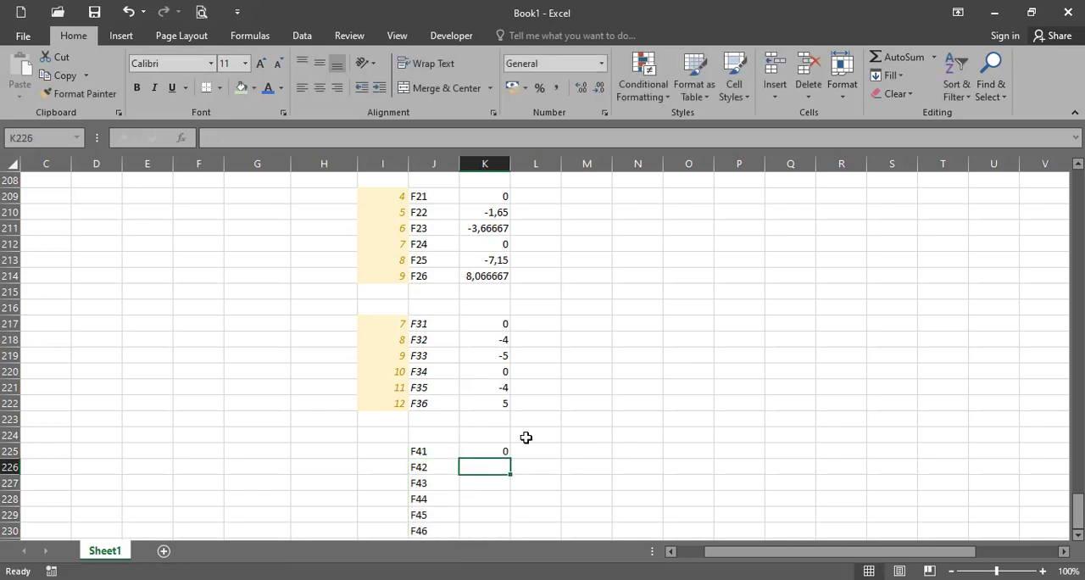
left_click(506, 454)
mouse_move(509, 460)
left_mouse_down()
mouse_move(513, 501)
mouse_move(509, 454)
mouse_move(496, 525)
mouse_move(510, 477)
left_mouse_up()
scroll(551, 475, "up", 15)
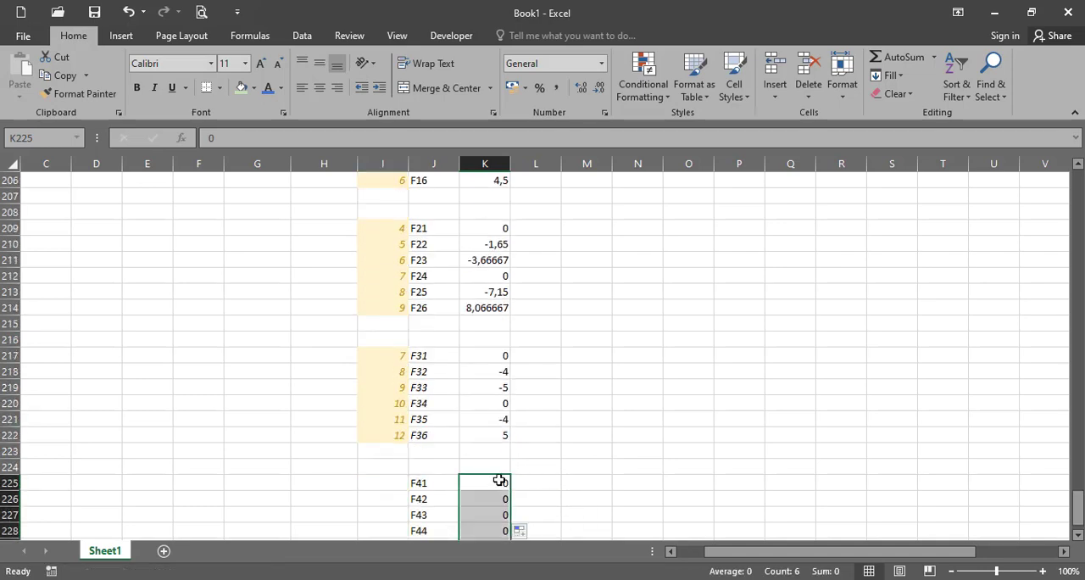
- Copy Elemen 4's degree-of-freedom numbers from M160:M165 and paste them at I225 beside the F41 to F46 labels
scroll(479, 373, "up", 5)
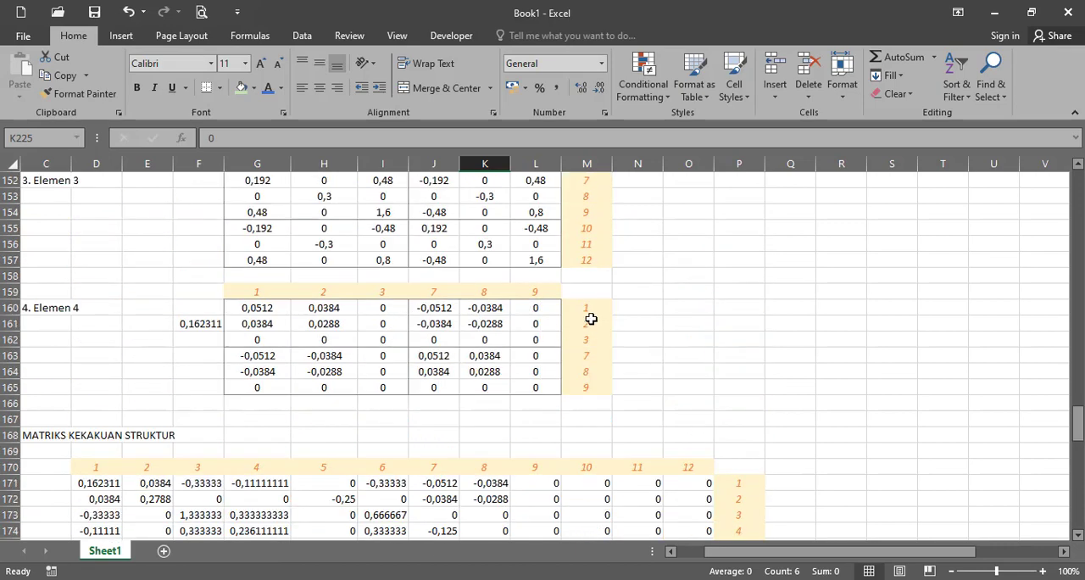
left_click_drag(592, 314, 598, 389)
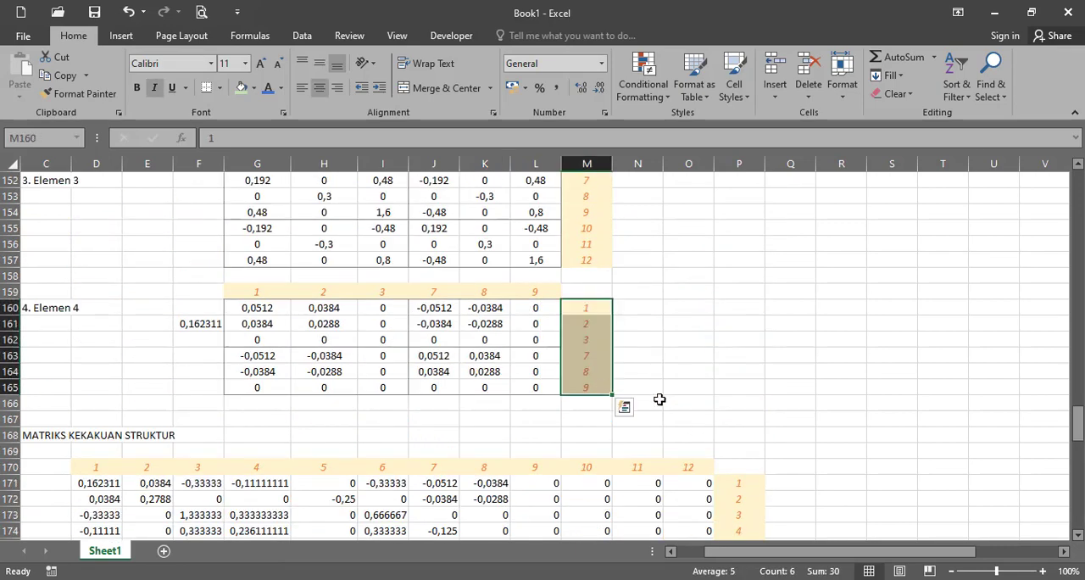
key("ctrl+c")
key("ctrl+q")
left_click(726, 356)
scroll(579, 412, "down", 14)
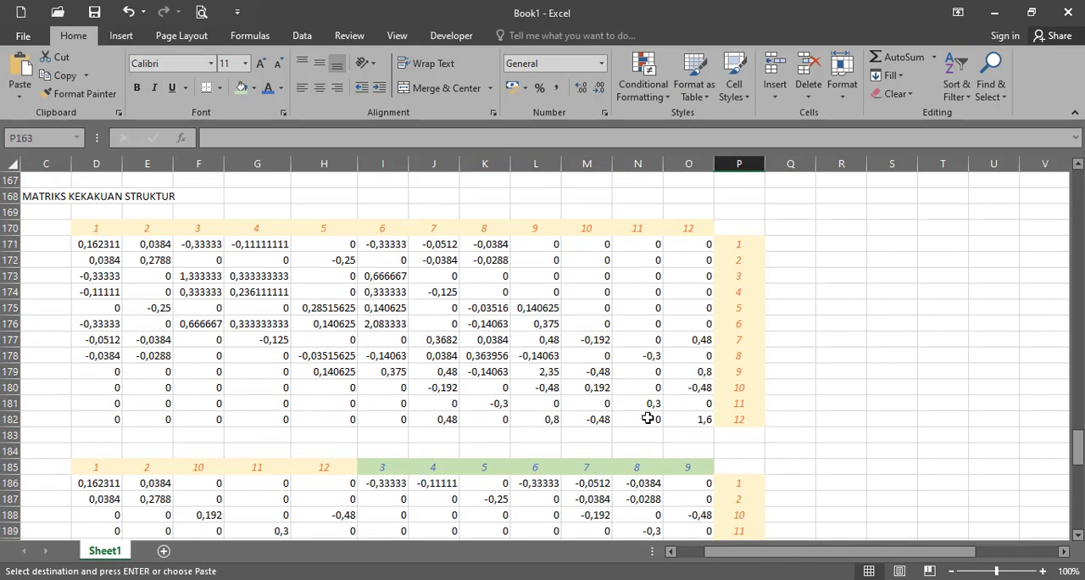
scroll(394, 424, "down", 6)
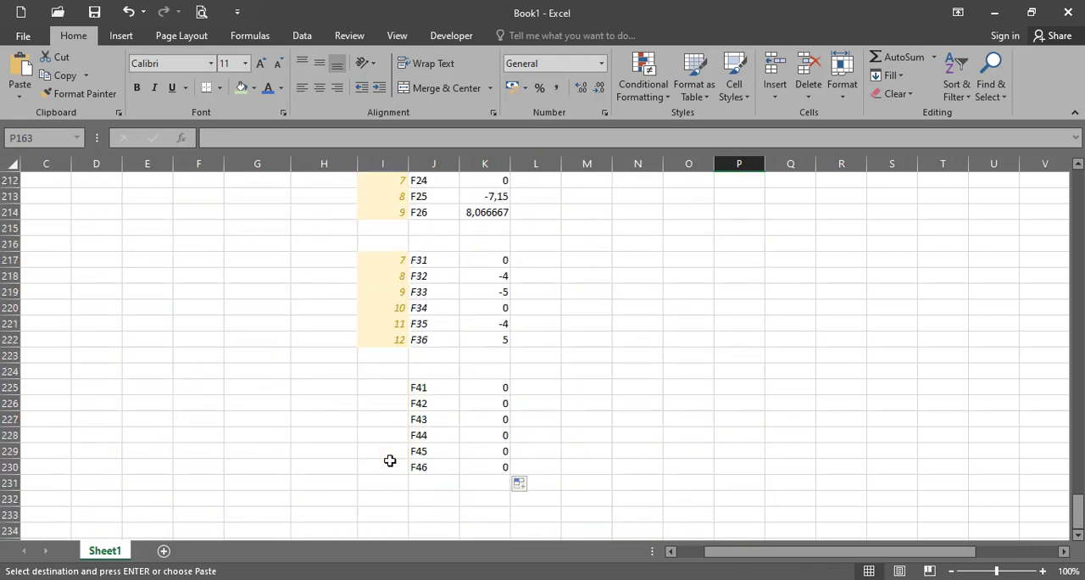
left_click(391, 387)
key("ctrl+v")
left_click(596, 406)
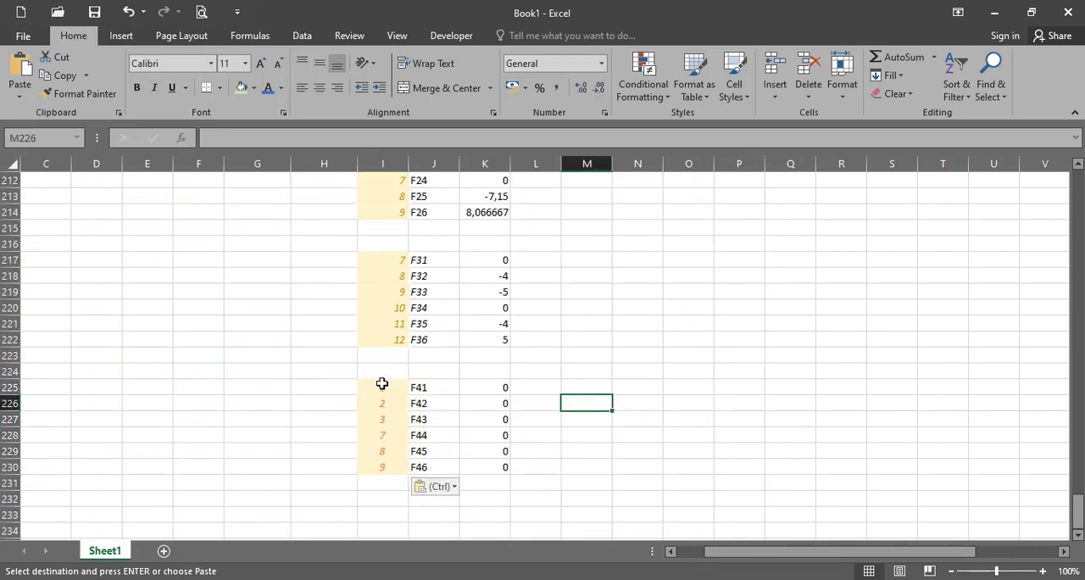
- Right-align the degree-of-freedom numbers in I225:I230
left_click_drag(382, 387, 383, 465)
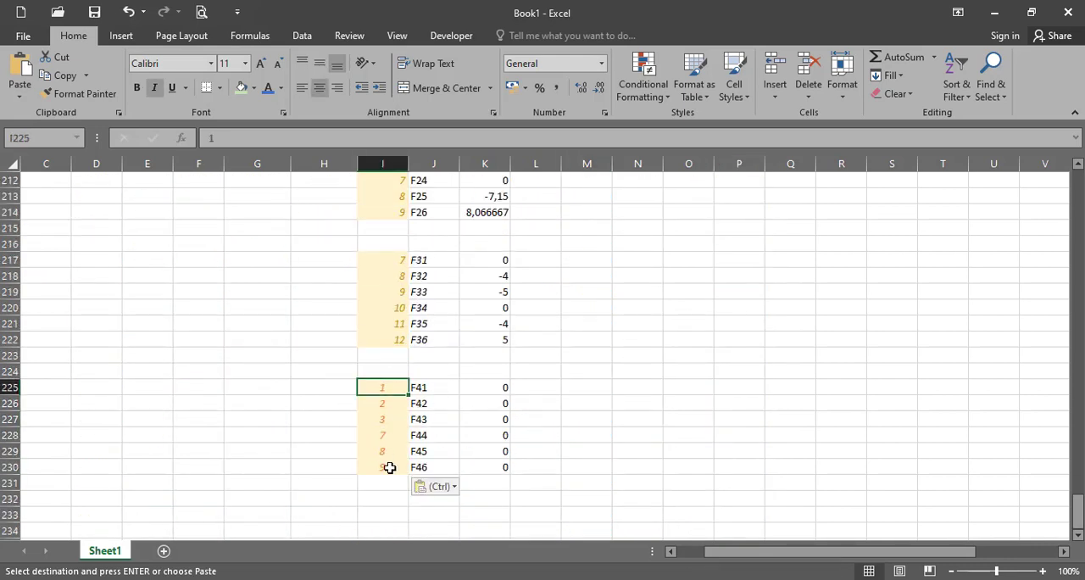
left_click(339, 88)
left_click(663, 324)
- Enter the array formula =MMULT(TRANSPOSE(G103:L108);K201:K206) in M201:M206 to transform element 1's forces
scroll(563, 360, "up", 5)
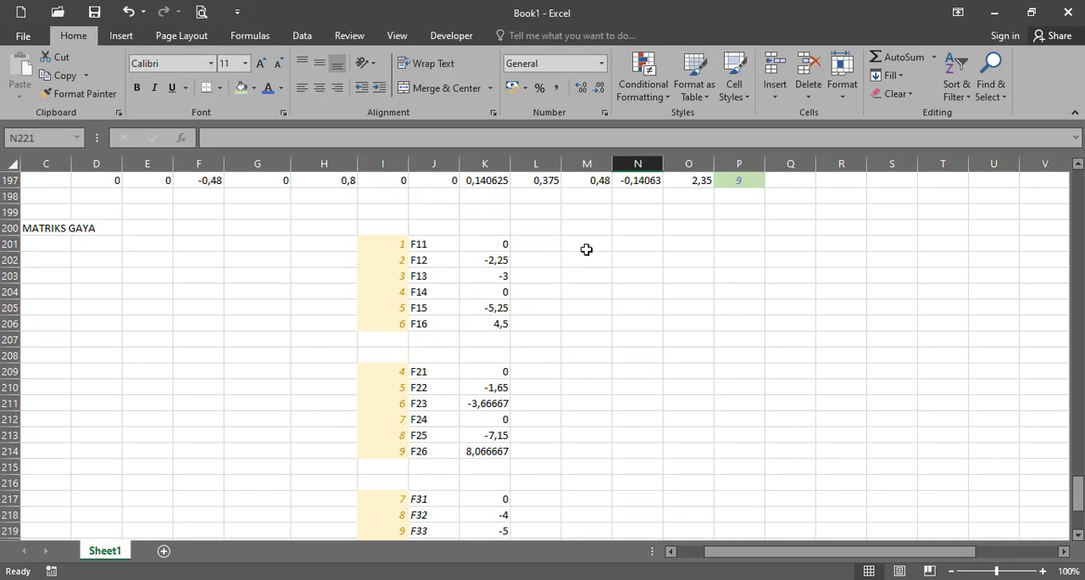
left_click_drag(588, 244, 584, 323)
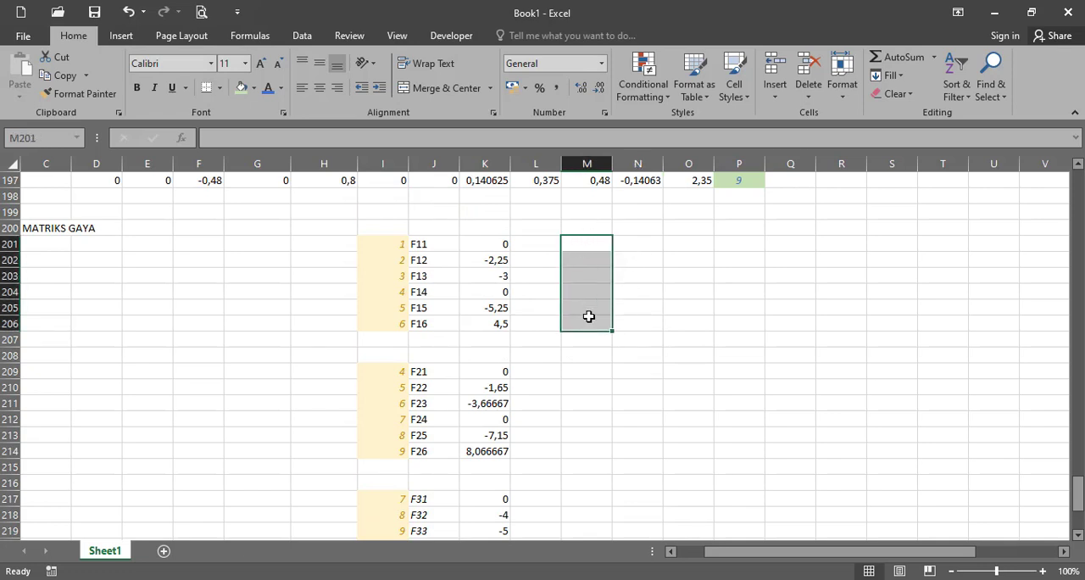
left_click(609, 136)
type("=")
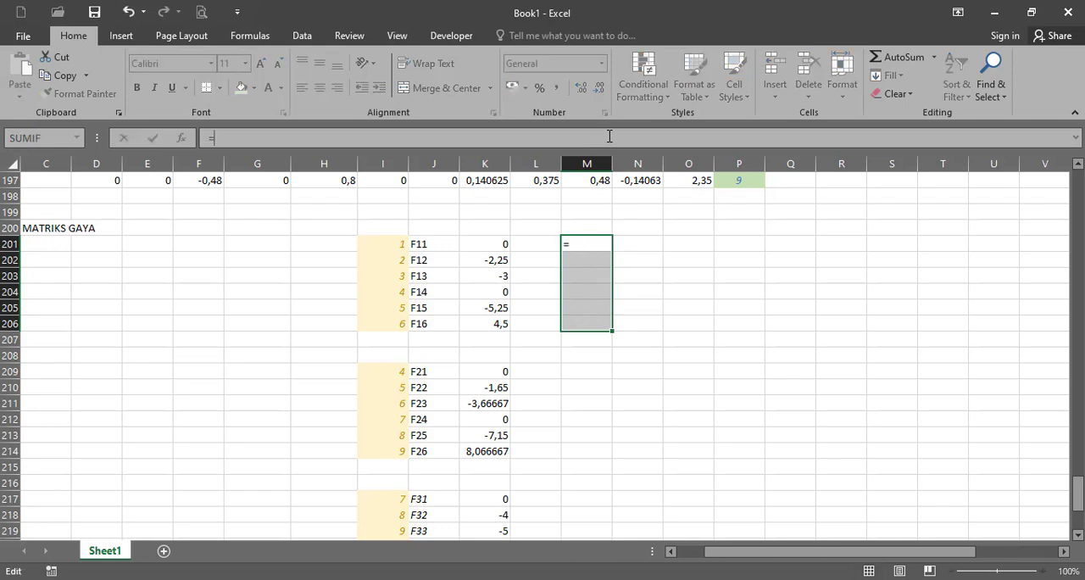
type("mmult")
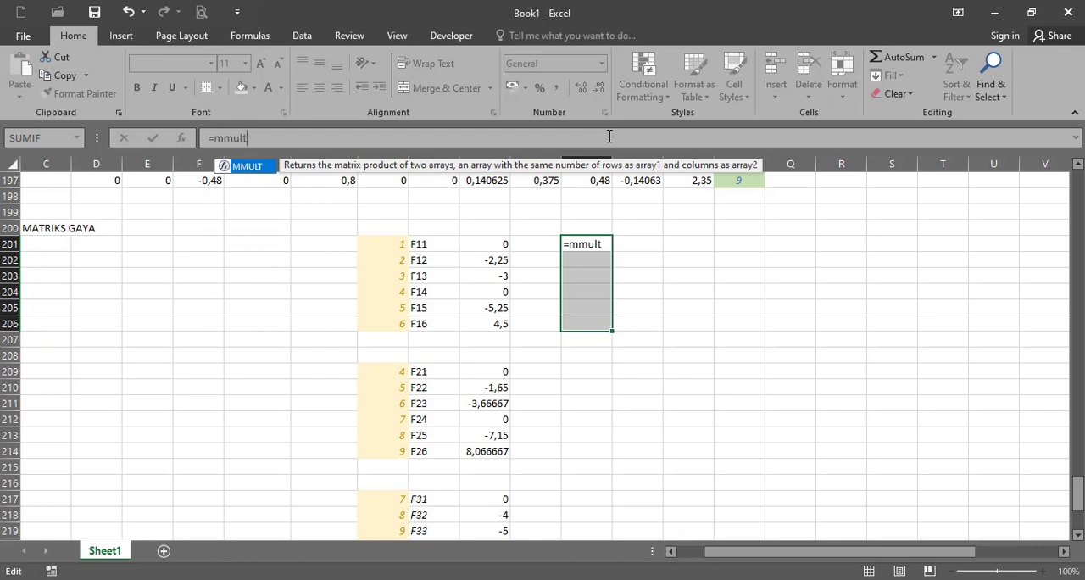
type("(TRANSP")
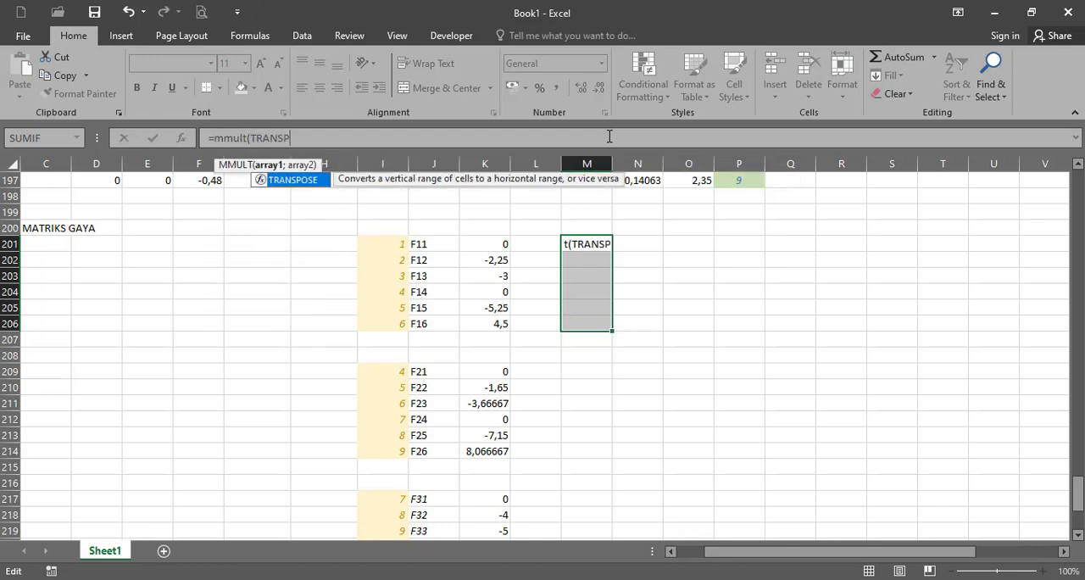
type("OSE(")
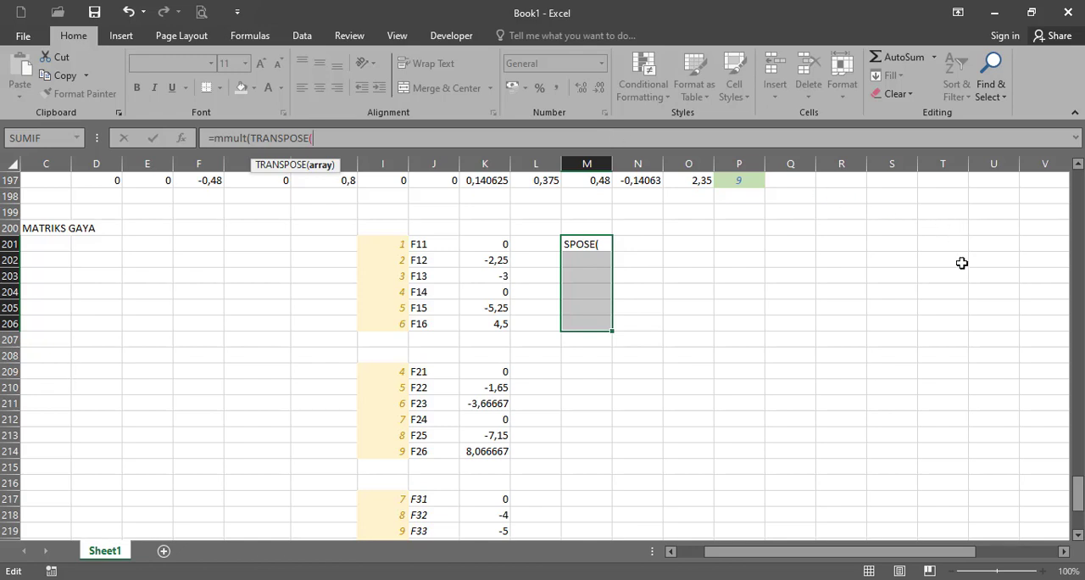
left_click_drag(1077, 497, 1077, 322)
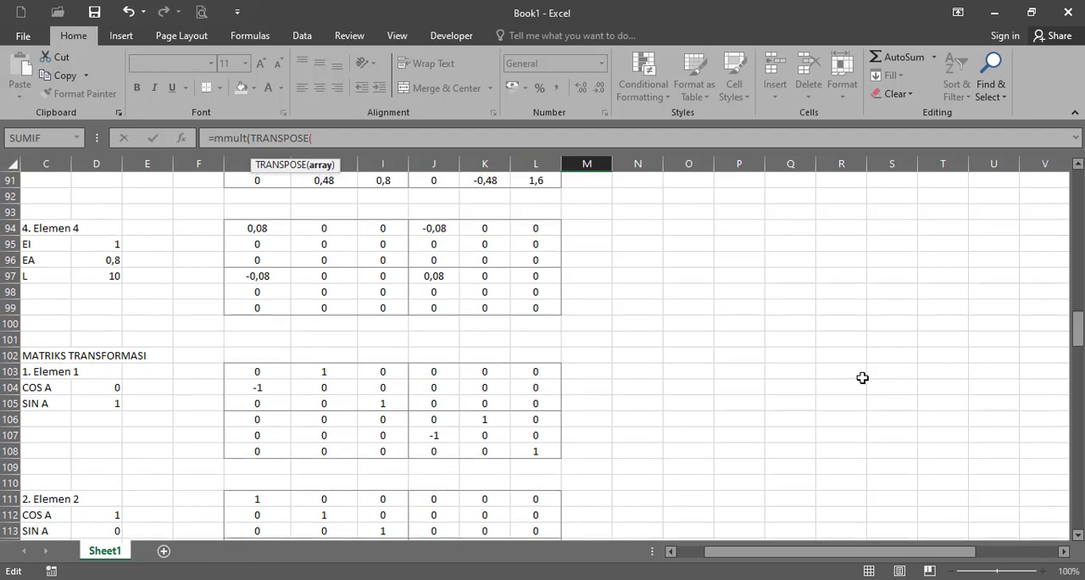
left_click_drag(264, 370, 543, 453)
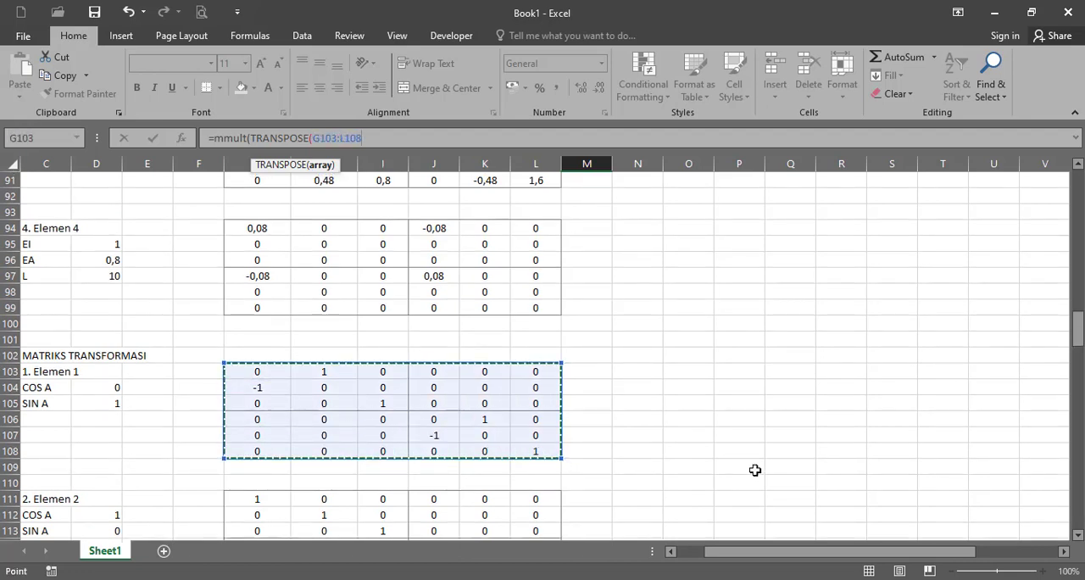
type(");")
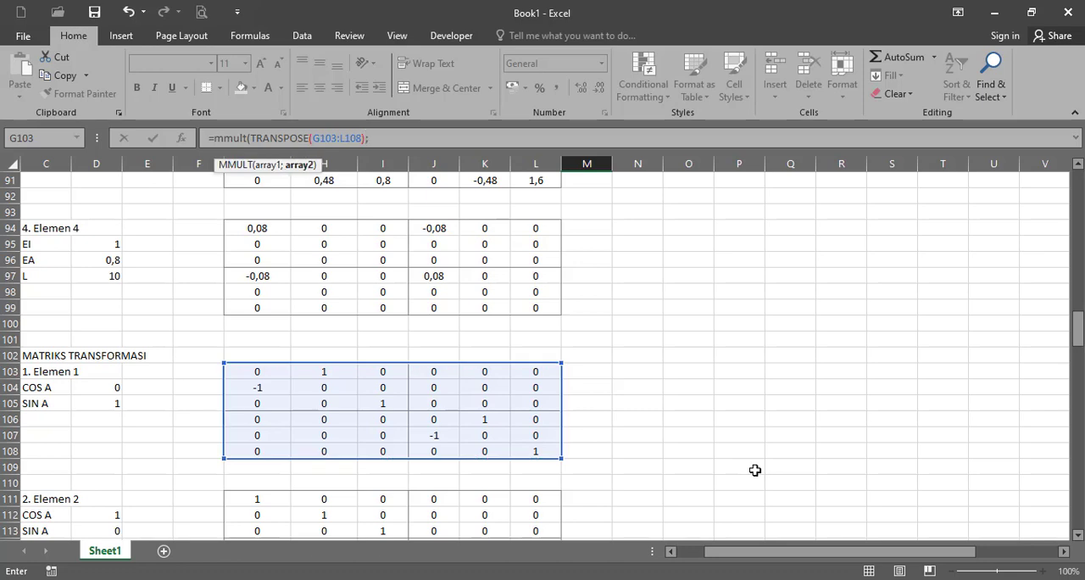
left_click_drag(1073, 339, 1077, 496)
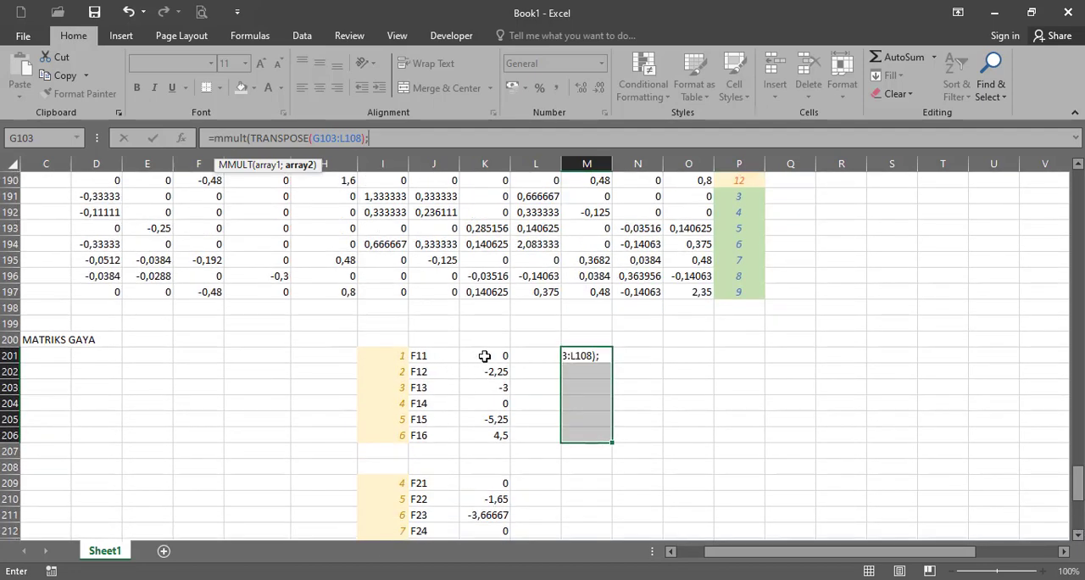
left_click_drag(485, 356, 490, 434)
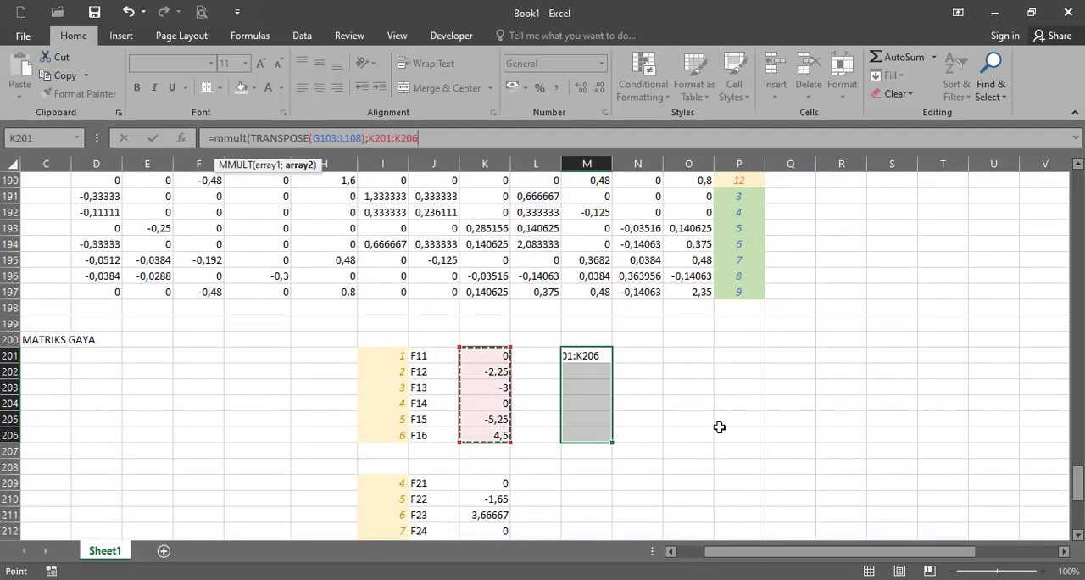
type(")")
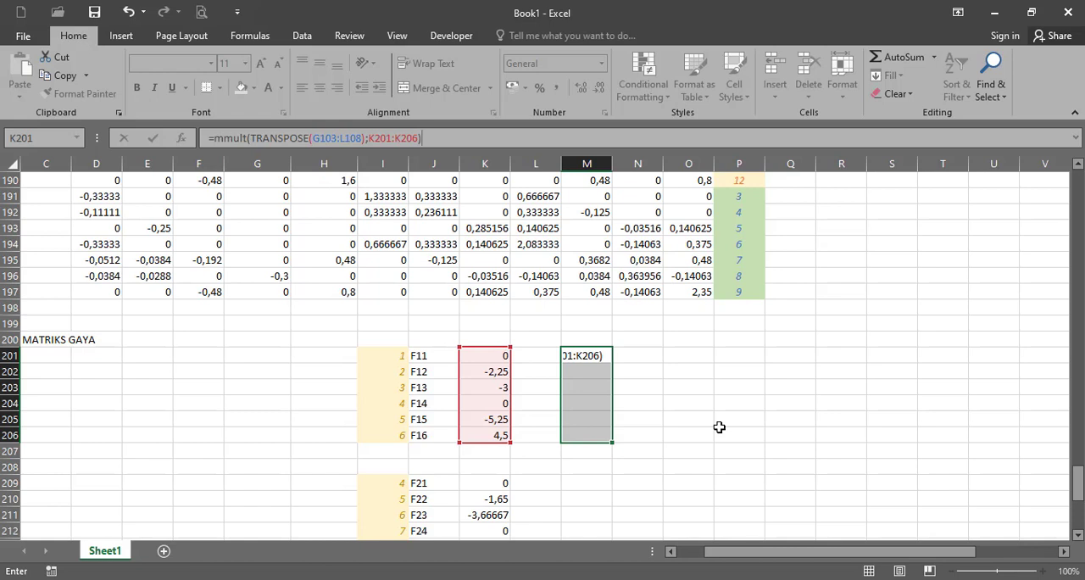
key("ctrl+shift+Return")
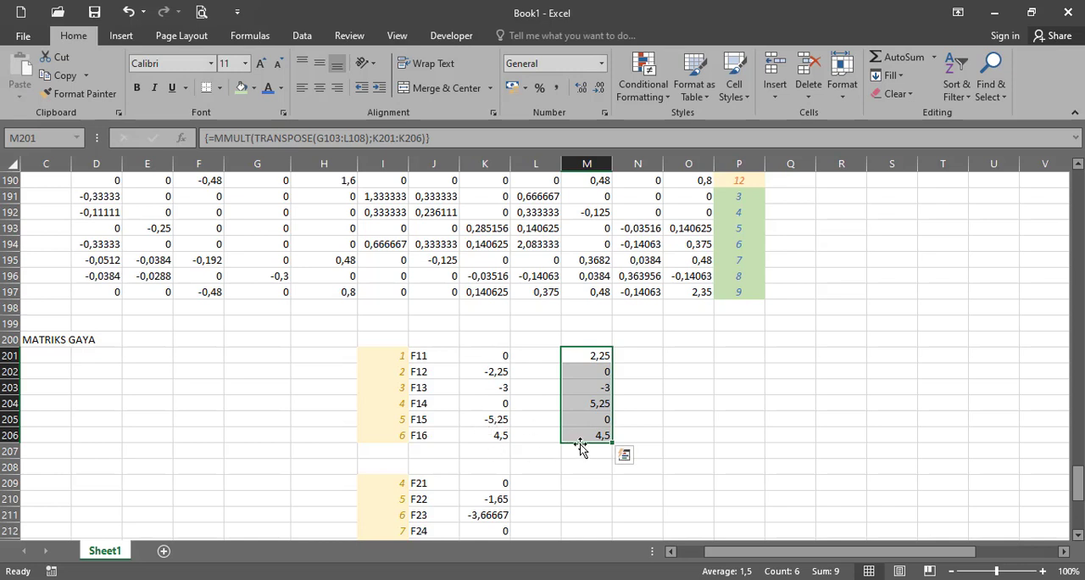
- Copy the array formula in M201:M206 to M209, M217 and M225 for elements 2, 3 and 4
key("ctrl+c")
scroll(594, 406, "down", 2)
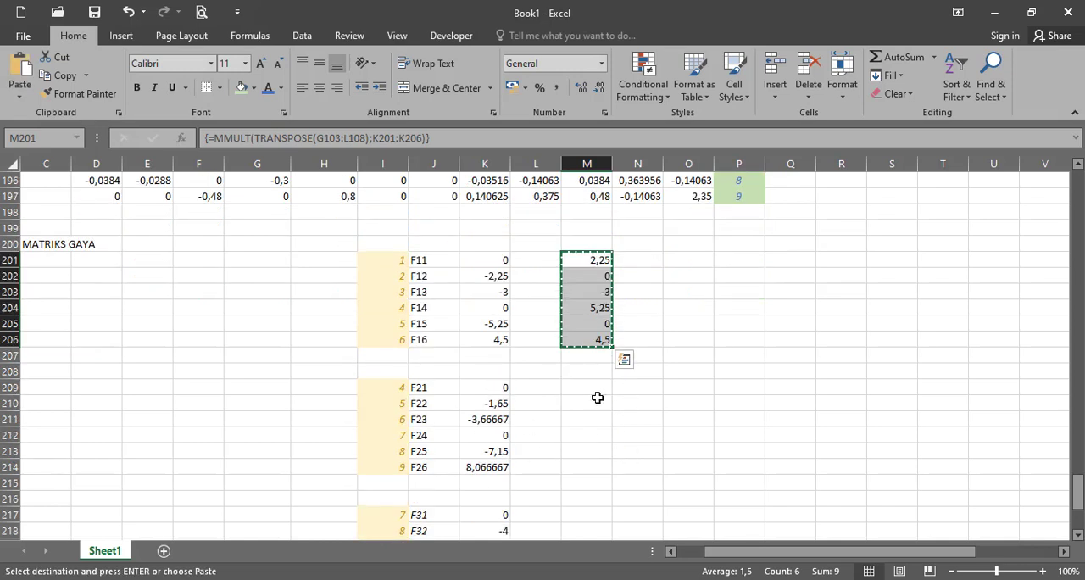
left_click(598, 390)
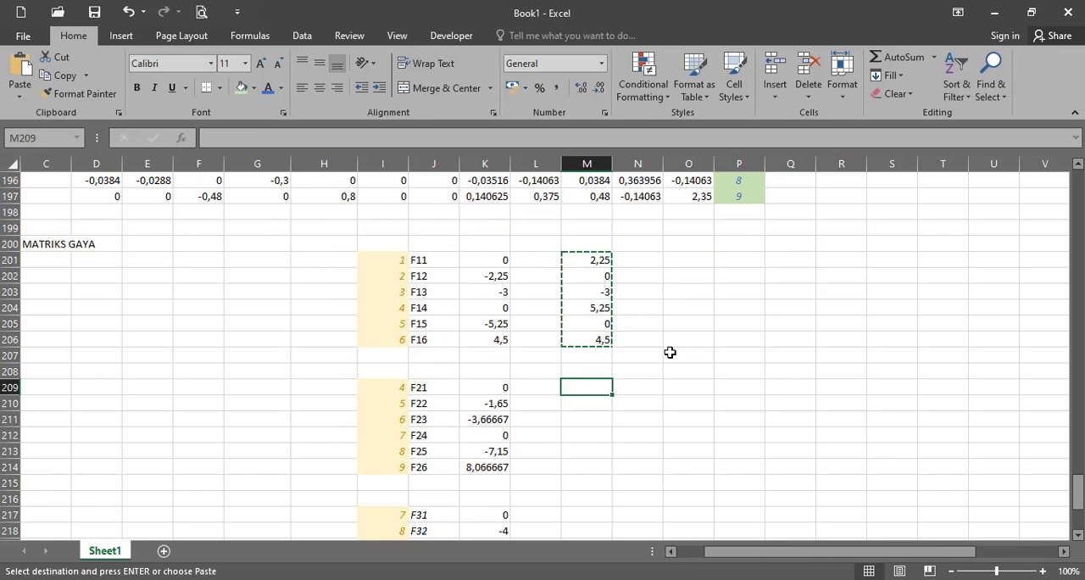
key("ctrl+v")
scroll(589, 415, "down", 2)
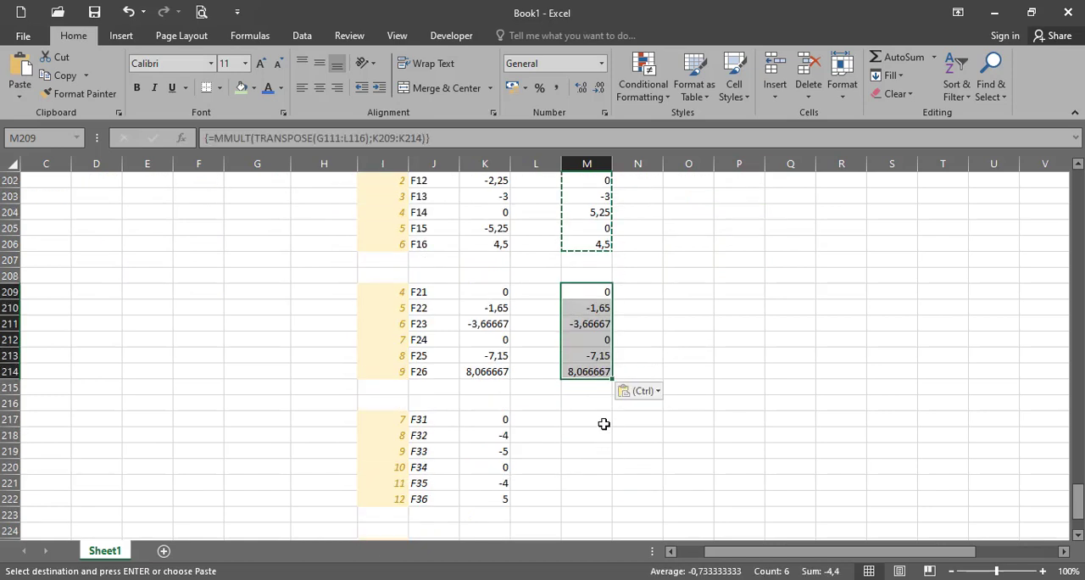
left_click(601, 421)
key("ctrl+v")
scroll(644, 432, "down", 2)
left_click(604, 451)
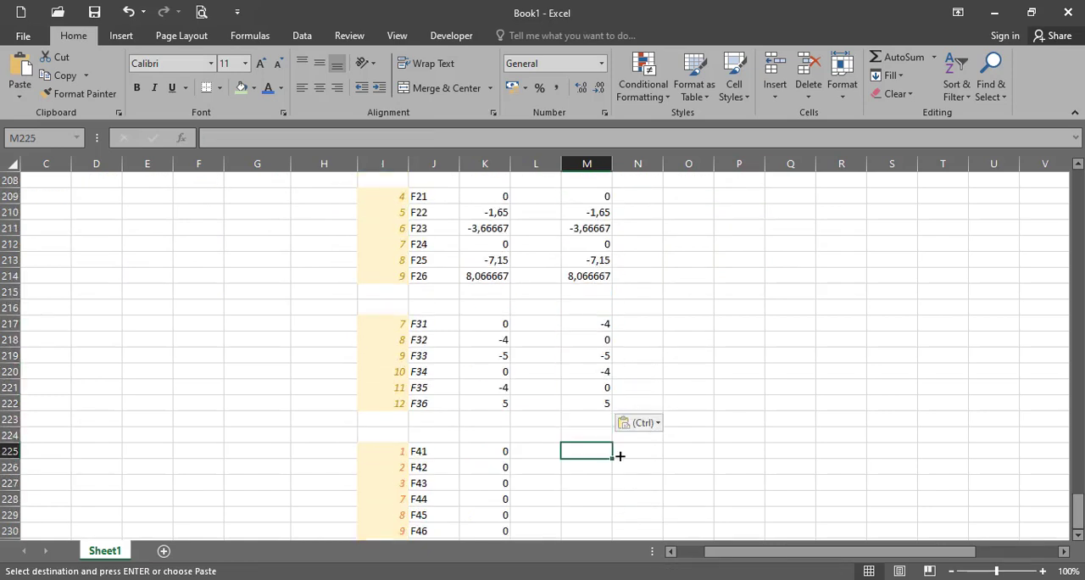
key("ctrl+v")
- Check the ranges referenced by the copied formula in M209 against Elemen 2's transformation matrix and force column
scroll(667, 454, "up", 4)
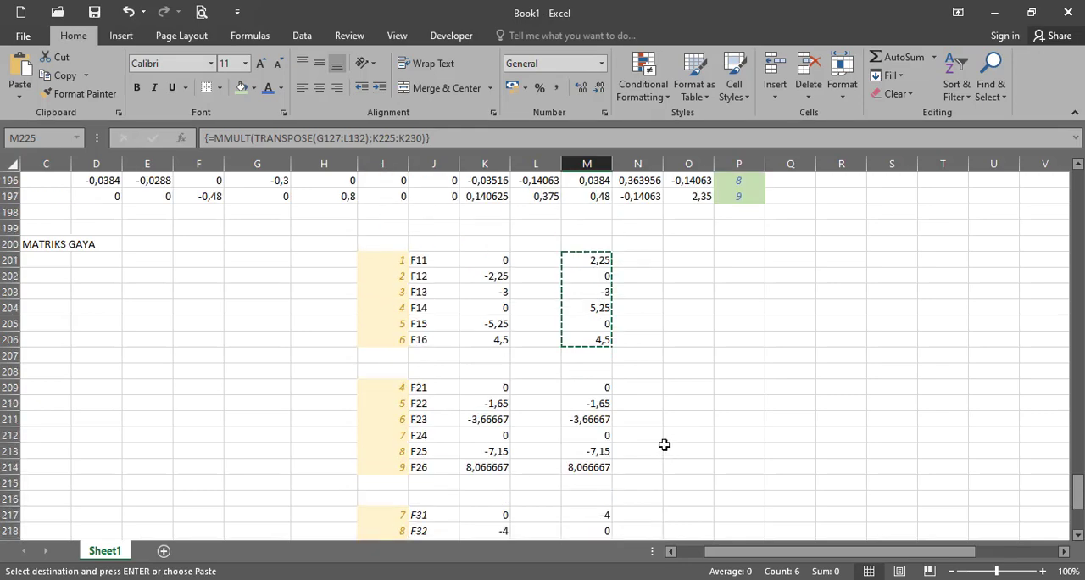
left_click_drag(573, 356, 573, 368)
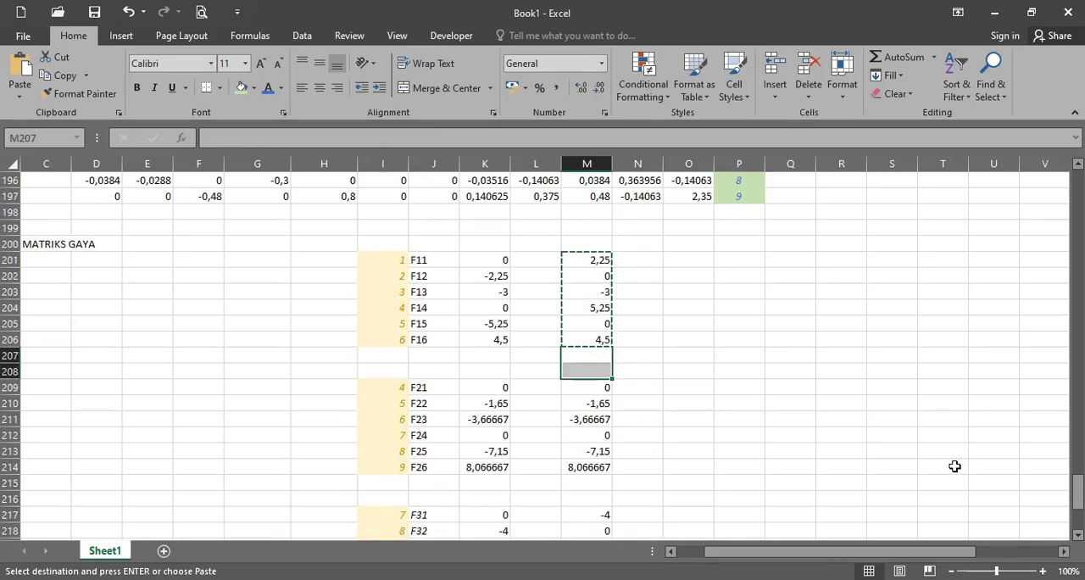
left_click_drag(1078, 500, 1078, 374)
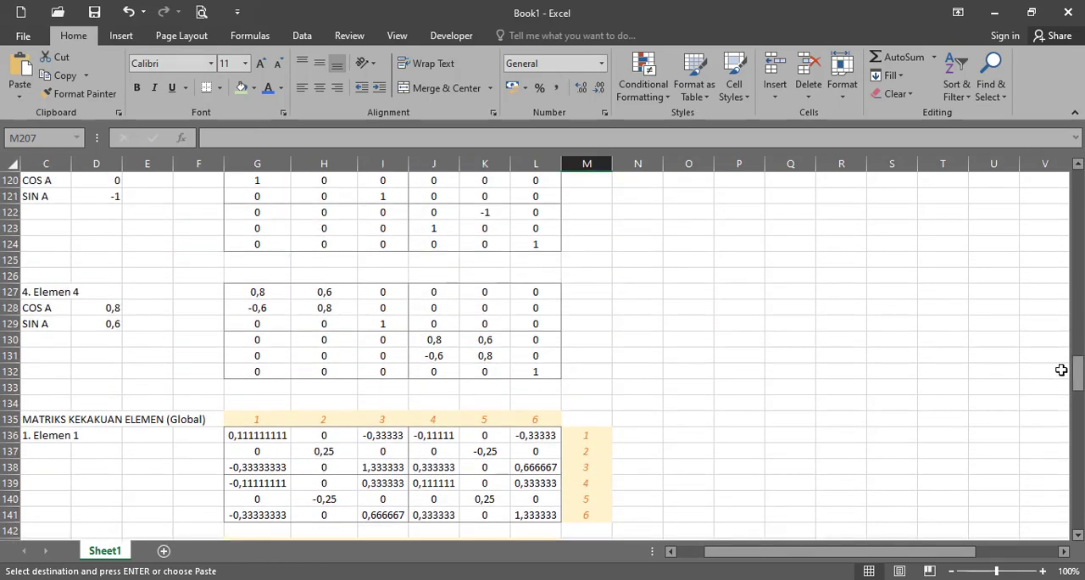
left_click_drag(1078, 381, 1078, 491)
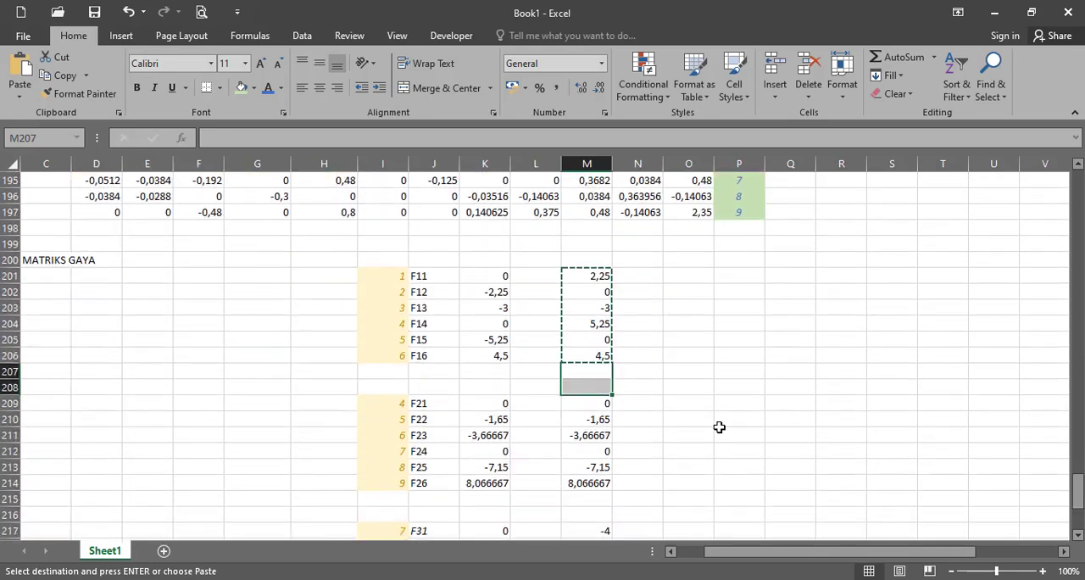
left_click(591, 405)
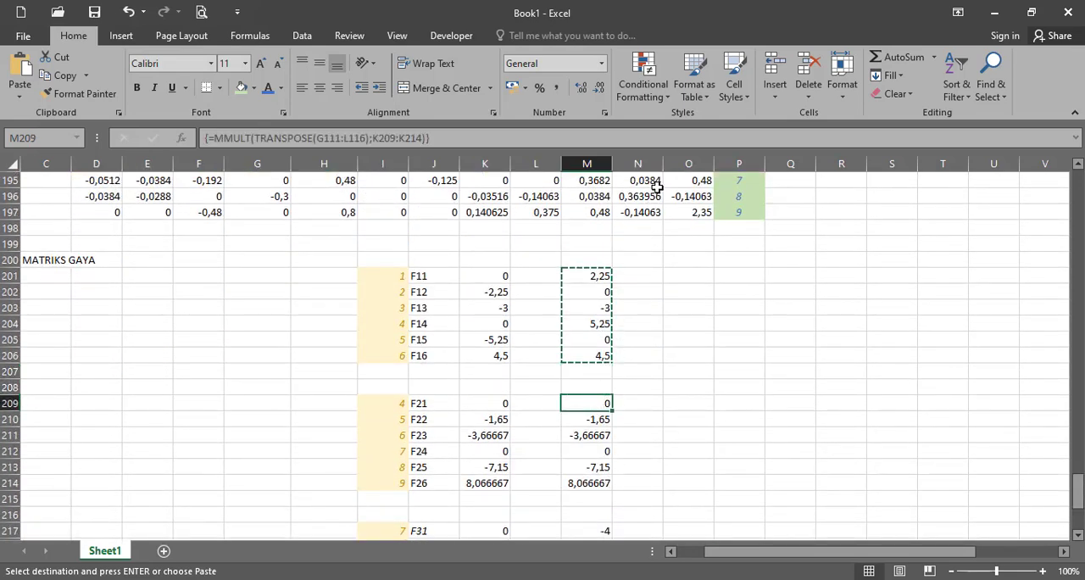
key("Escape")
left_click(710, 143)
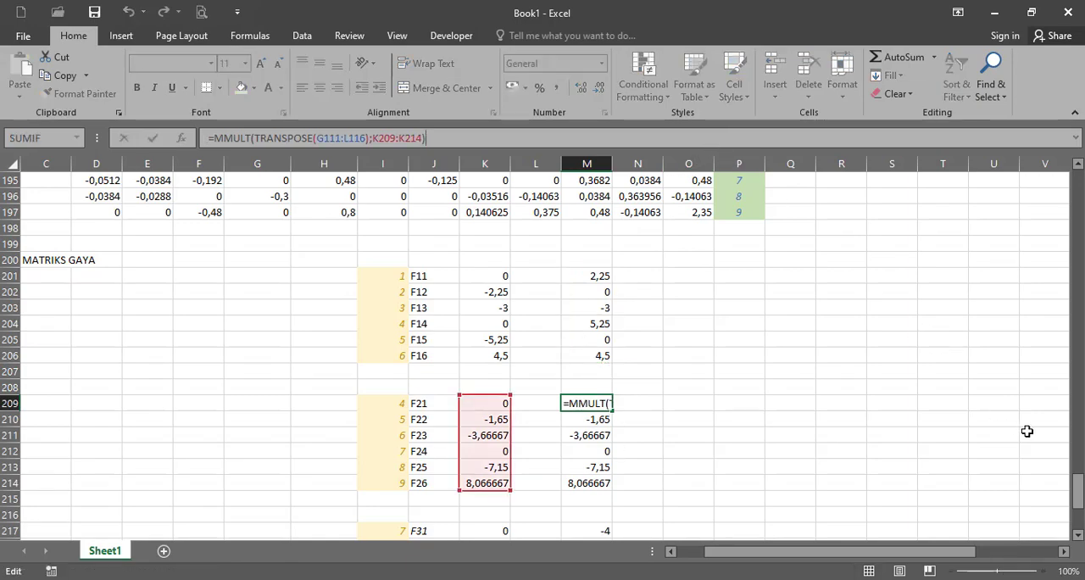
left_click_drag(1076, 490, 1076, 339)
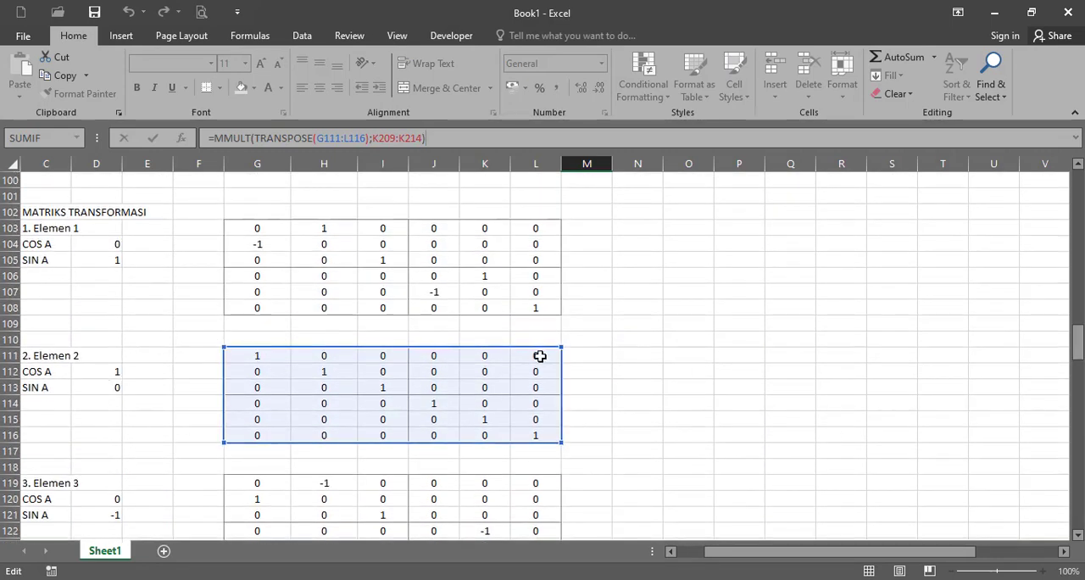
left_click_drag(1076, 343, 1076, 485)
key("ctrl+shift+Return")
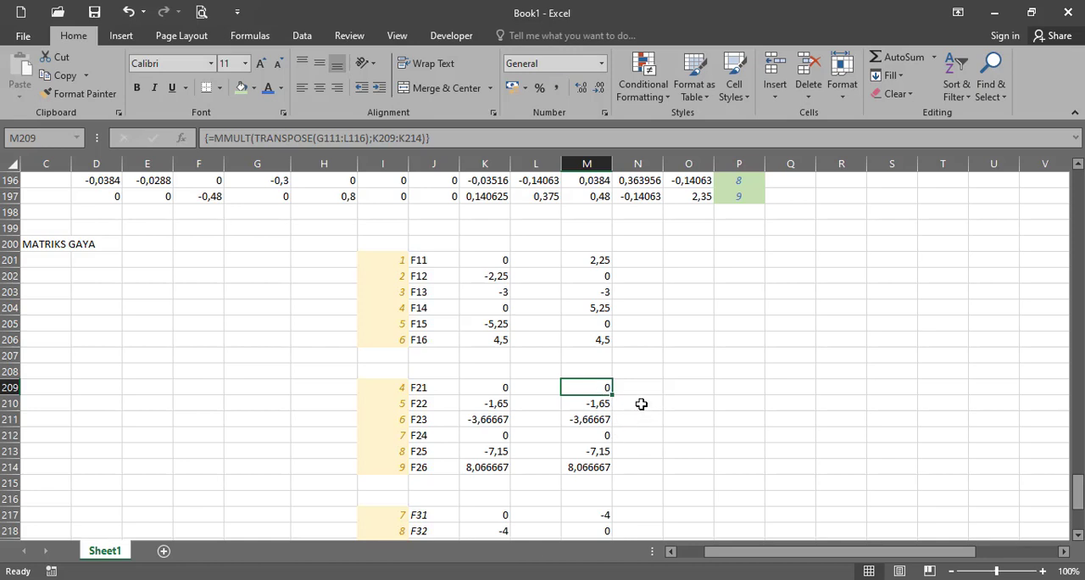
scroll(641, 404, "down", 1)
scroll(645, 406, "down", 1)
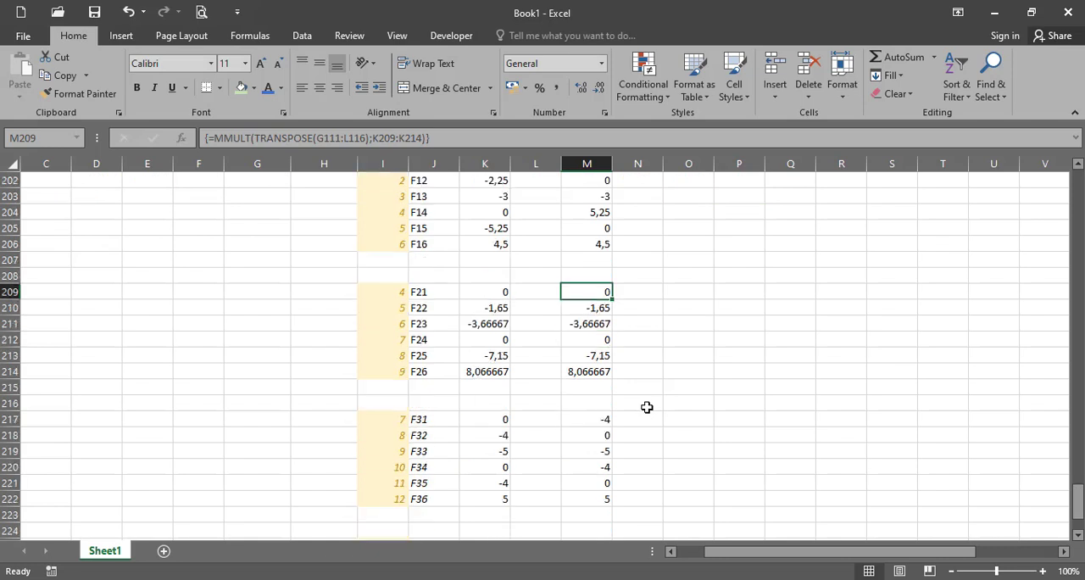
scroll(646, 406, "up", 2)
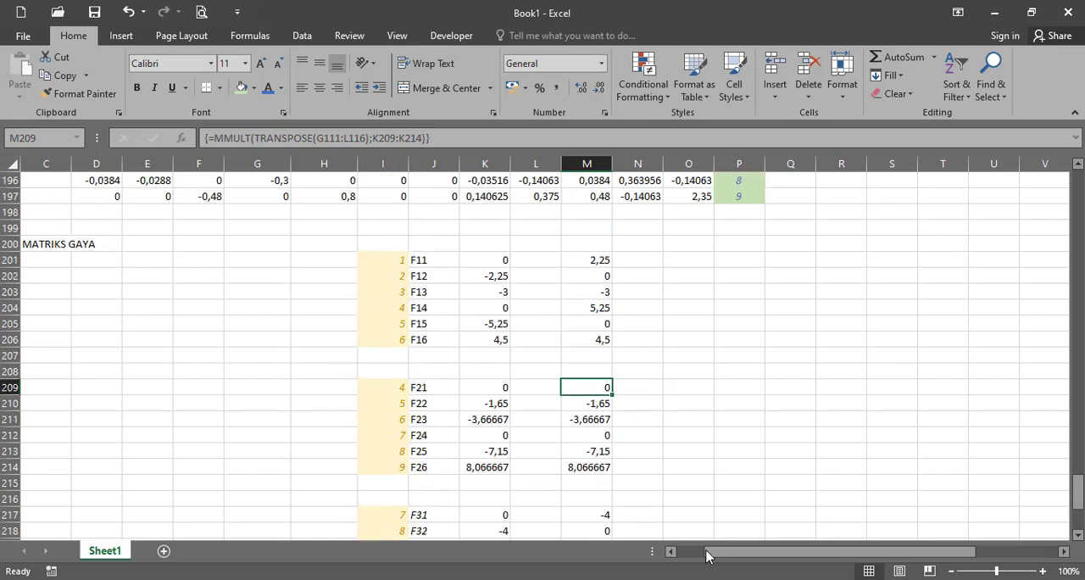
left_click_drag(710, 555, 715, 554)
left_click_drag(1078, 490, 951, 342)
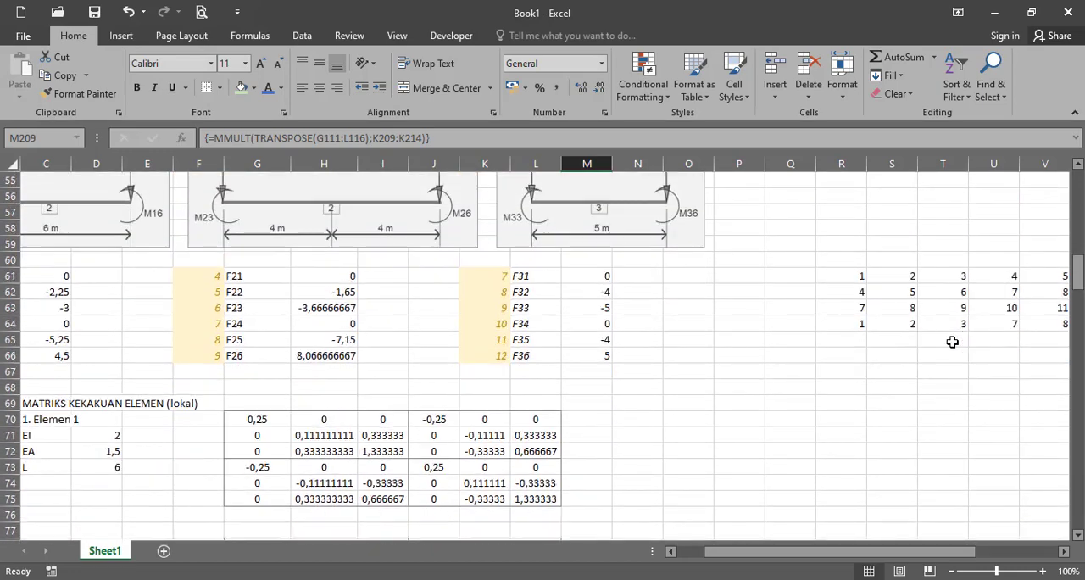
scroll(952, 343, "down", 5)
scroll(883, 528, "down", 18)
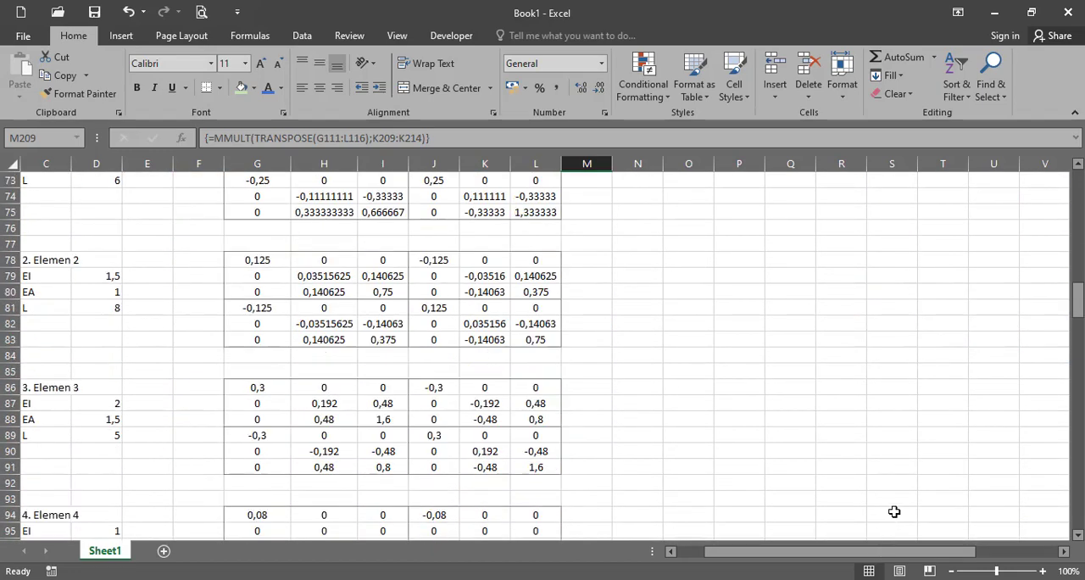
- Examine the formula that builds the row-and-column label in W144 for Elemen 2's stiffness matrix
scroll(893, 496, "down", 6)
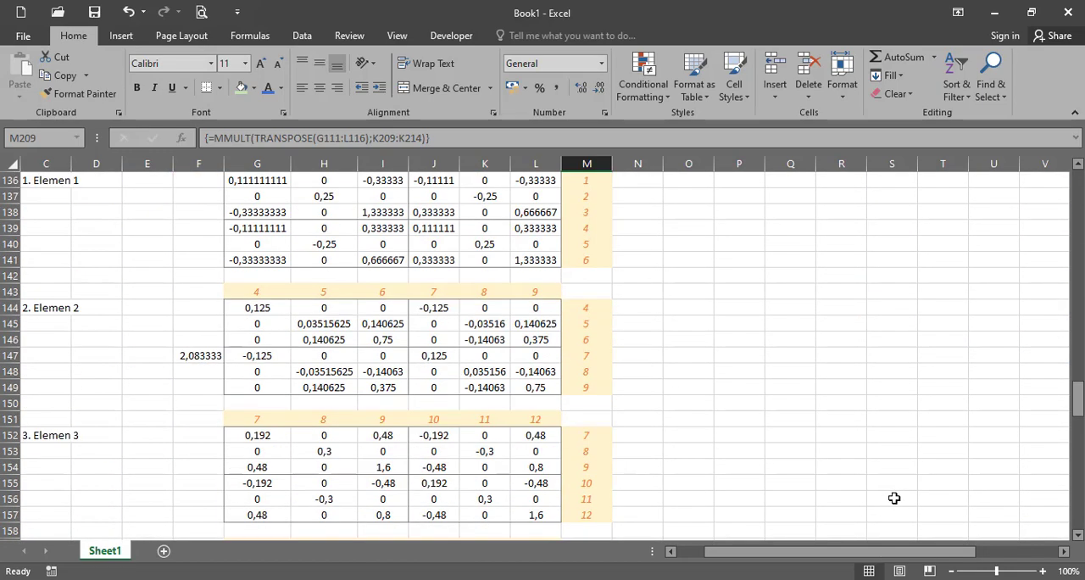
left_click_drag(848, 550, 947, 573)
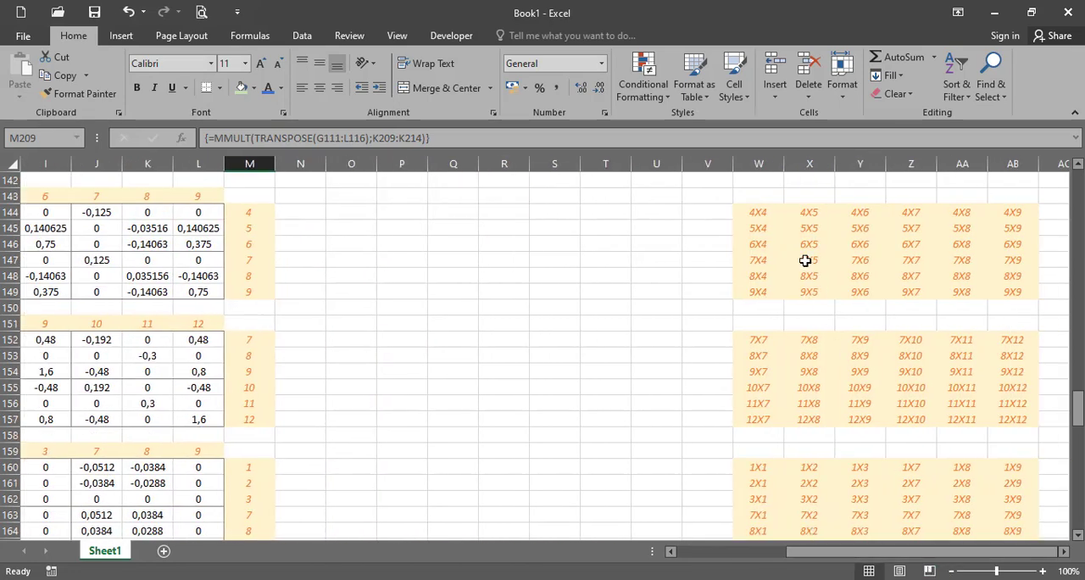
left_click(769, 213)
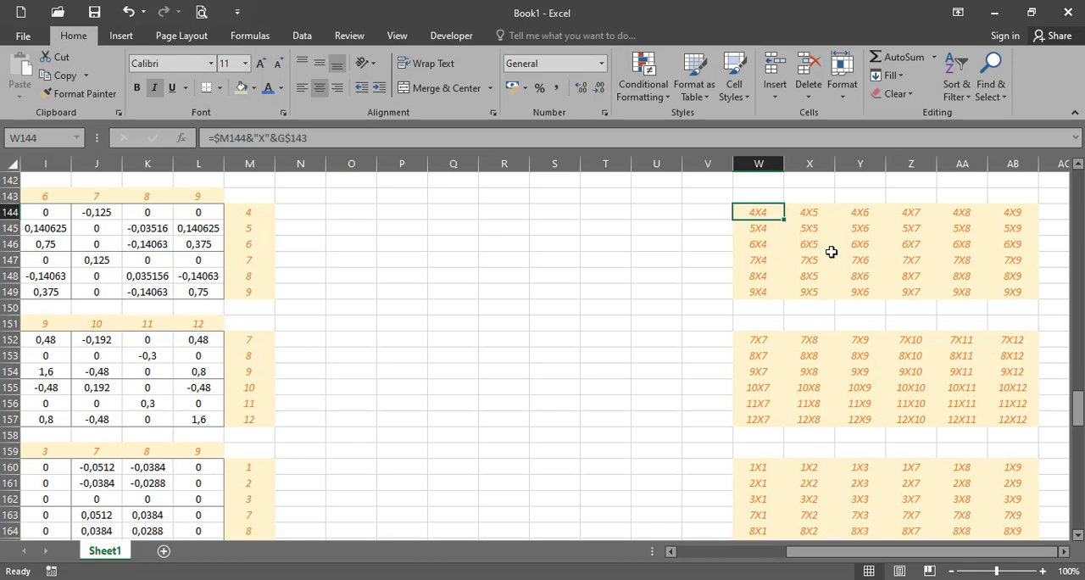
left_click_drag(863, 556, 733, 569)
- Enter the formula =I201&"F" in O201 to label element 1's first force with its degree-of-freedom number
scroll(789, 458, "down", 18)
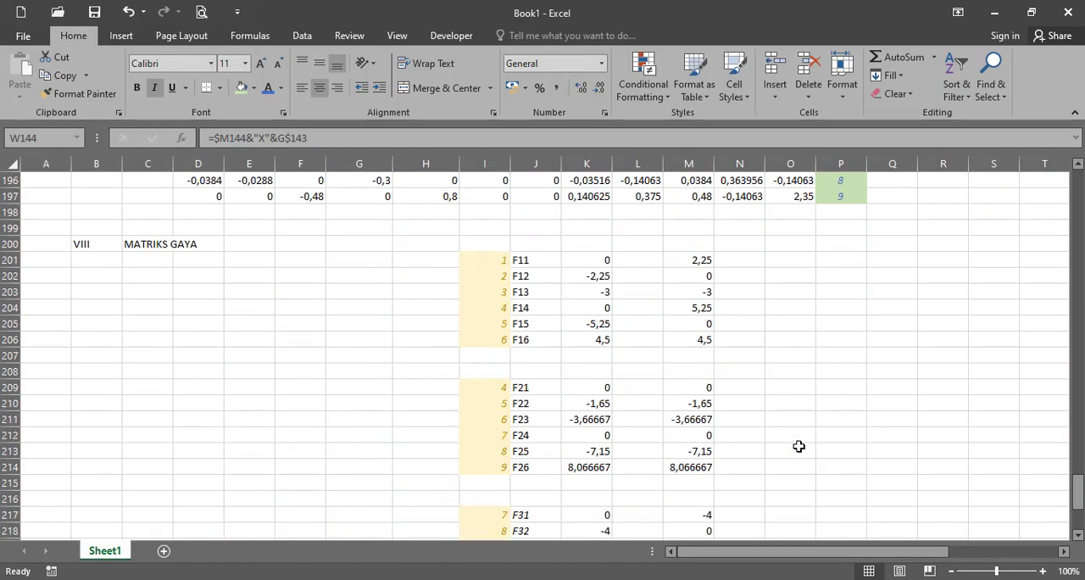
scroll(799, 445, "up", 1)
left_click(789, 307)
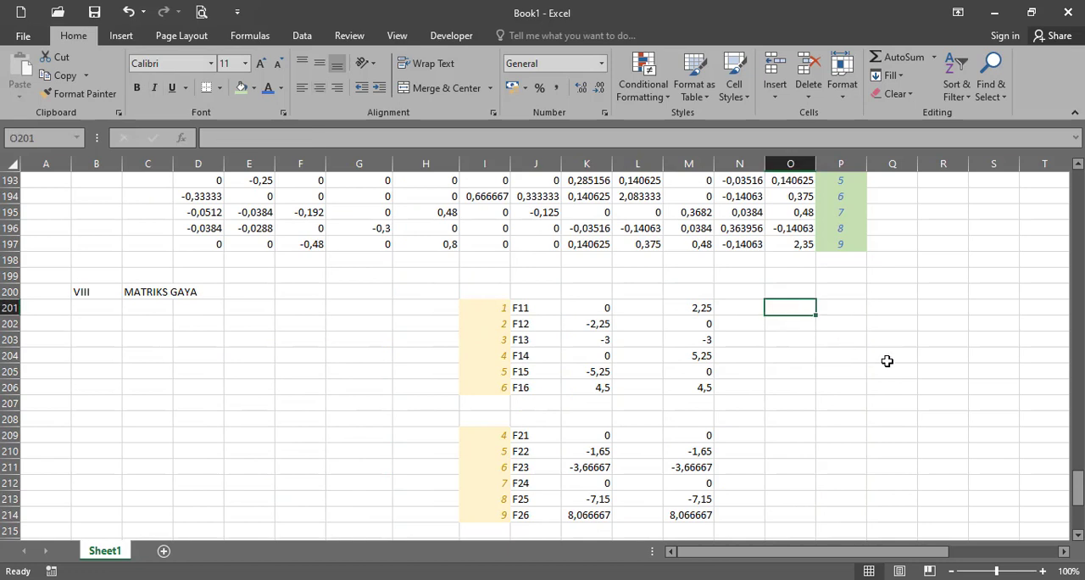
type("=")
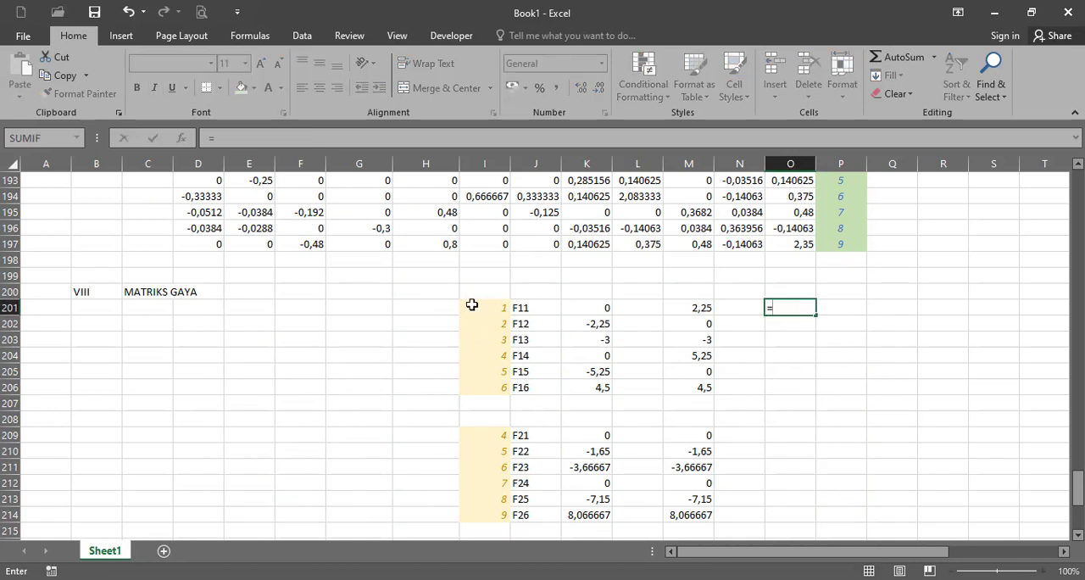
left_click(468, 306)
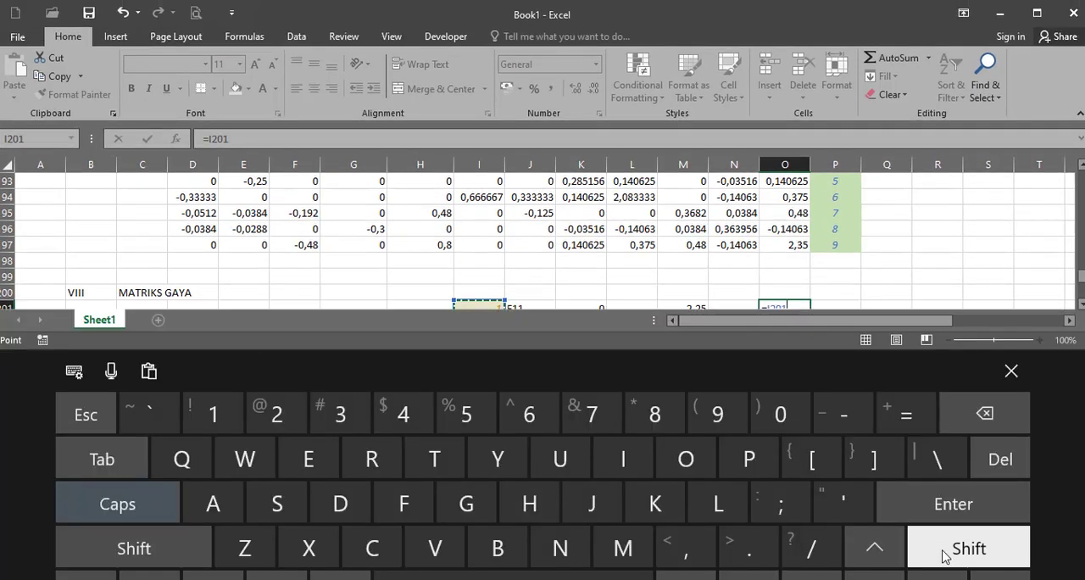
left_click(942, 550)
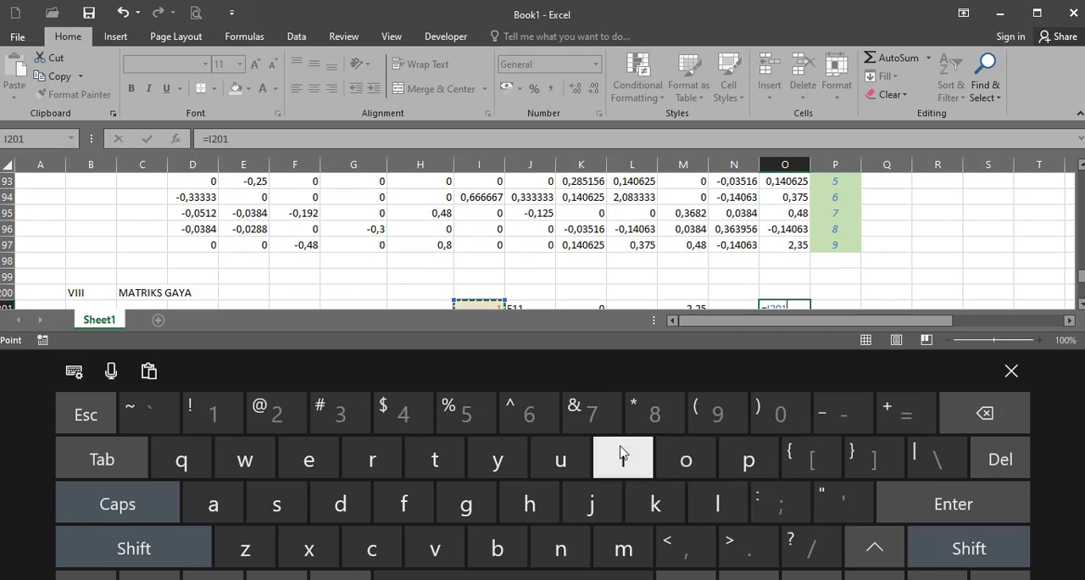
left_click(592, 413)
left_click(966, 549)
left_click(841, 508)
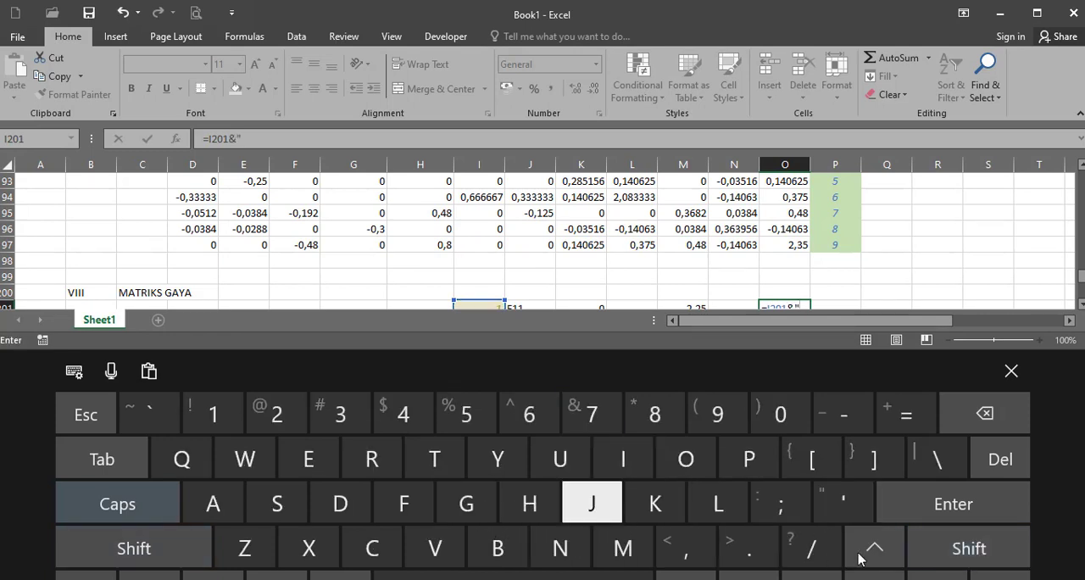
left_click(403, 503)
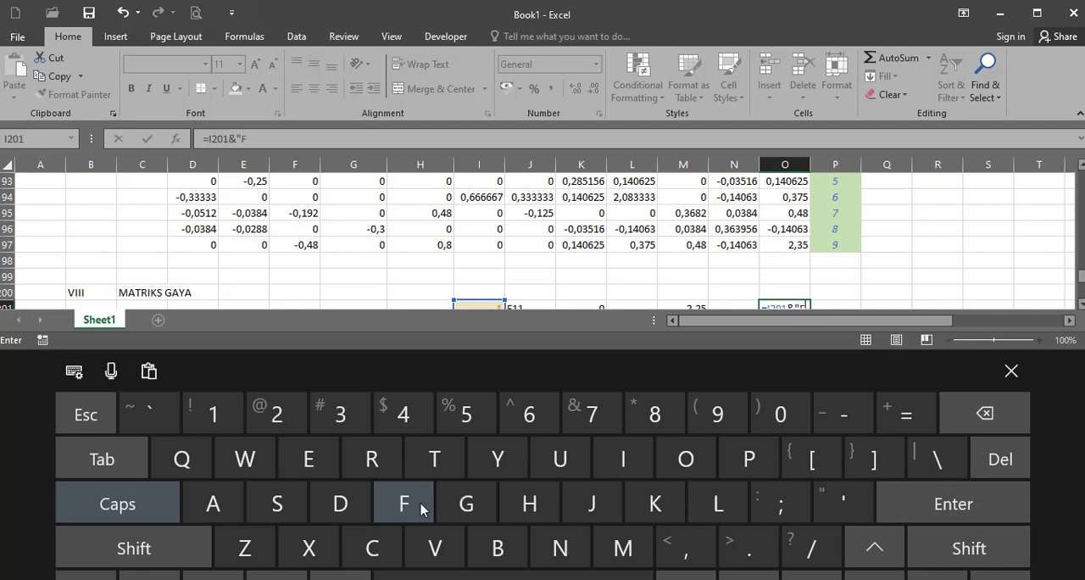
left_click(996, 552)
left_click(841, 504)
left_click(1011, 370)
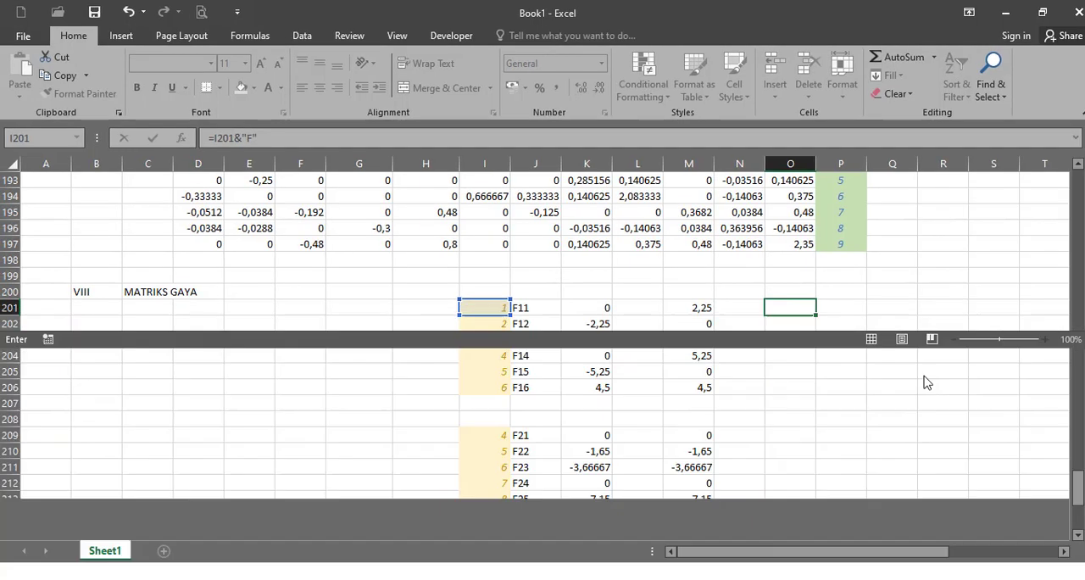
key("Return")
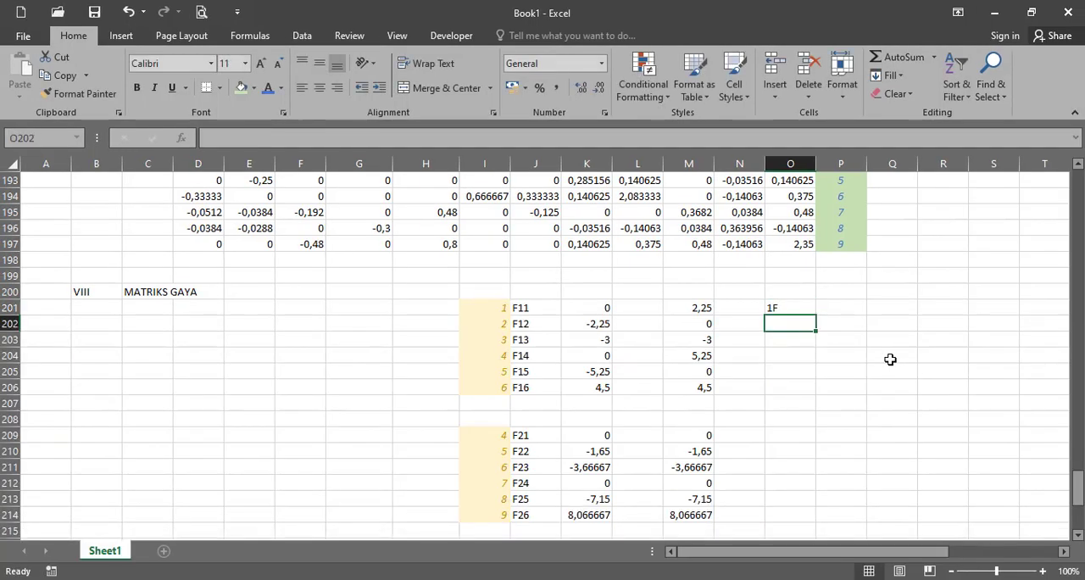
- Fill the label formula from O201 down to O206, and copy these labels to O209, O217 and O225 for the other elements
left_click(787, 310)
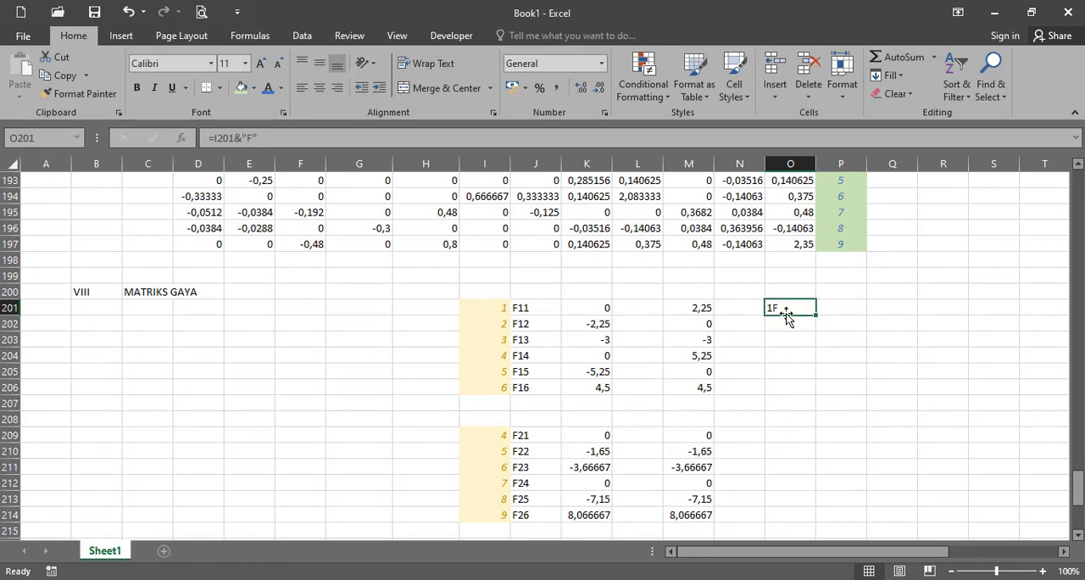
left_click_drag(816, 315, 803, 395)
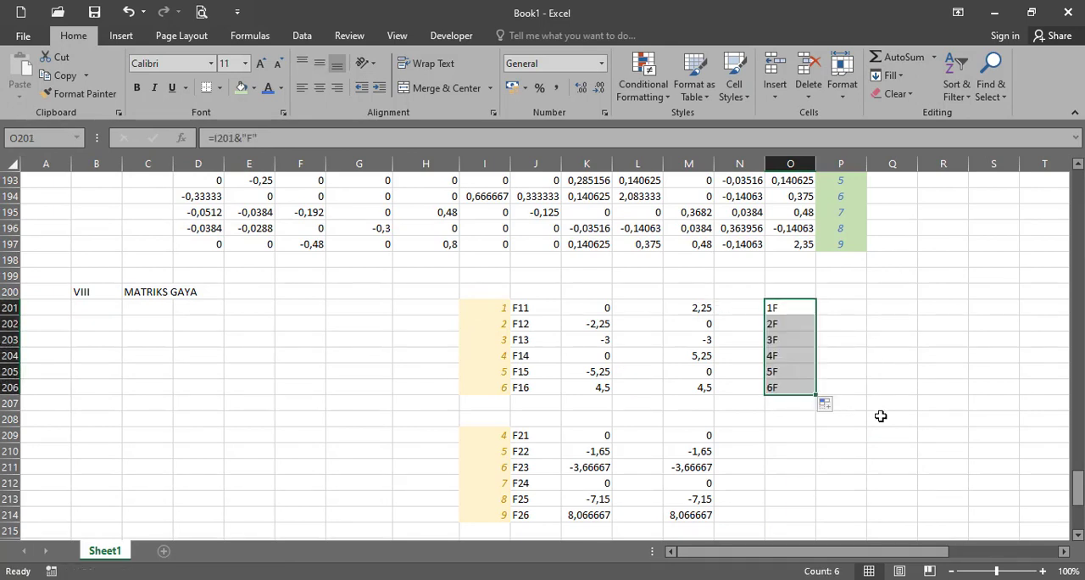
key("ctrl+c")
left_click(803, 434)
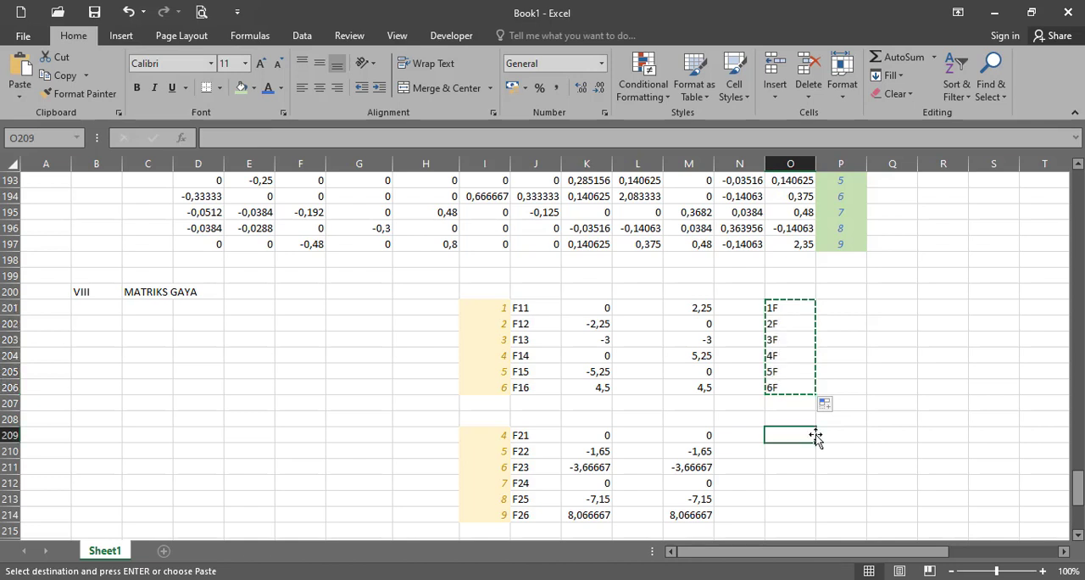
key("ctrl+v")
scroll(836, 439, "down", 3)
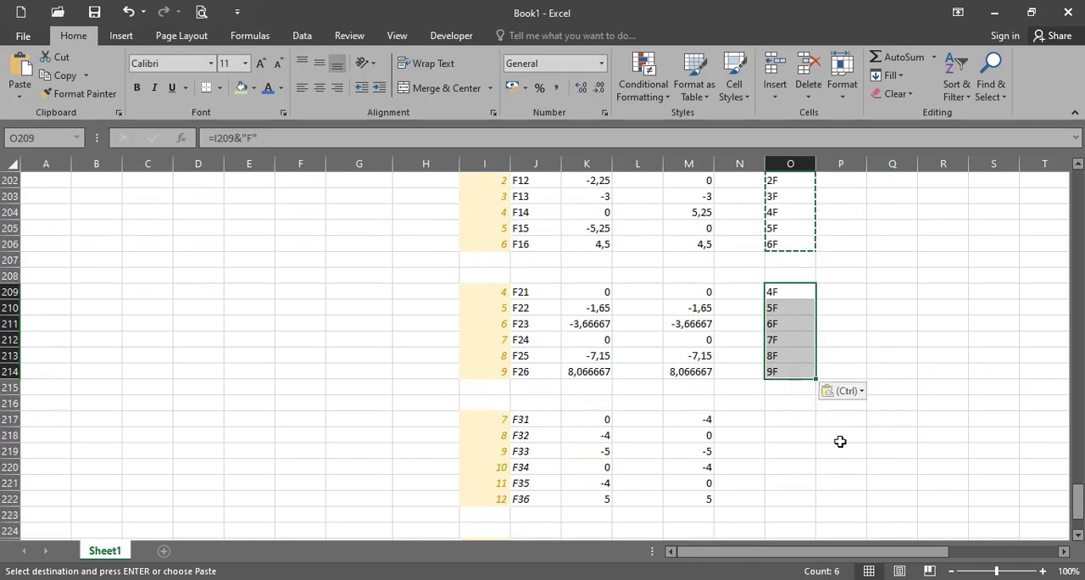
left_click(792, 420)
key("ctrl+v")
scroll(823, 404, "down", 2)
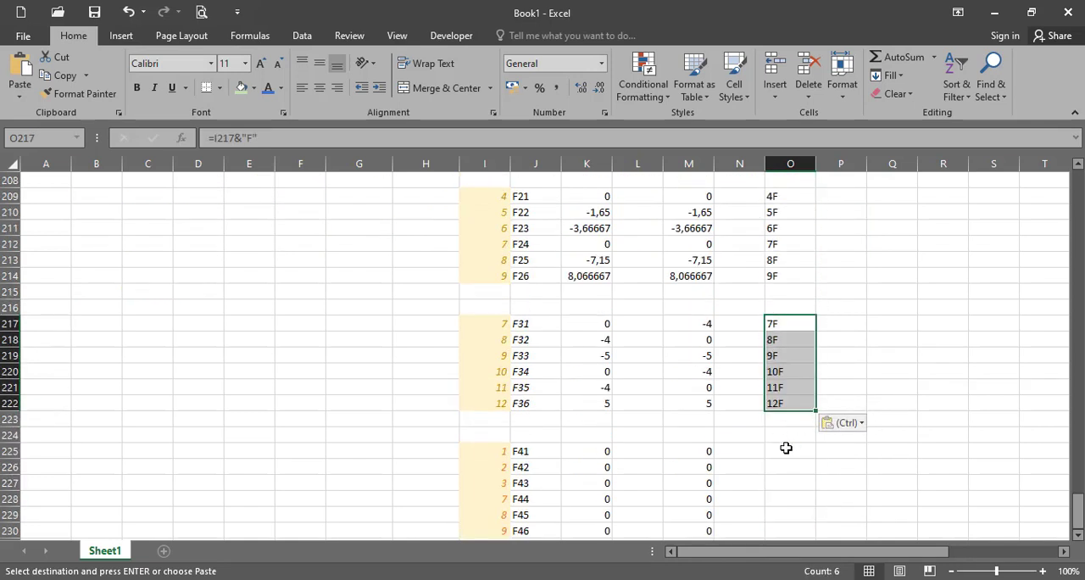
left_click(786, 448)
key("ctrl+v")
scroll(881, 422, "down", 1)
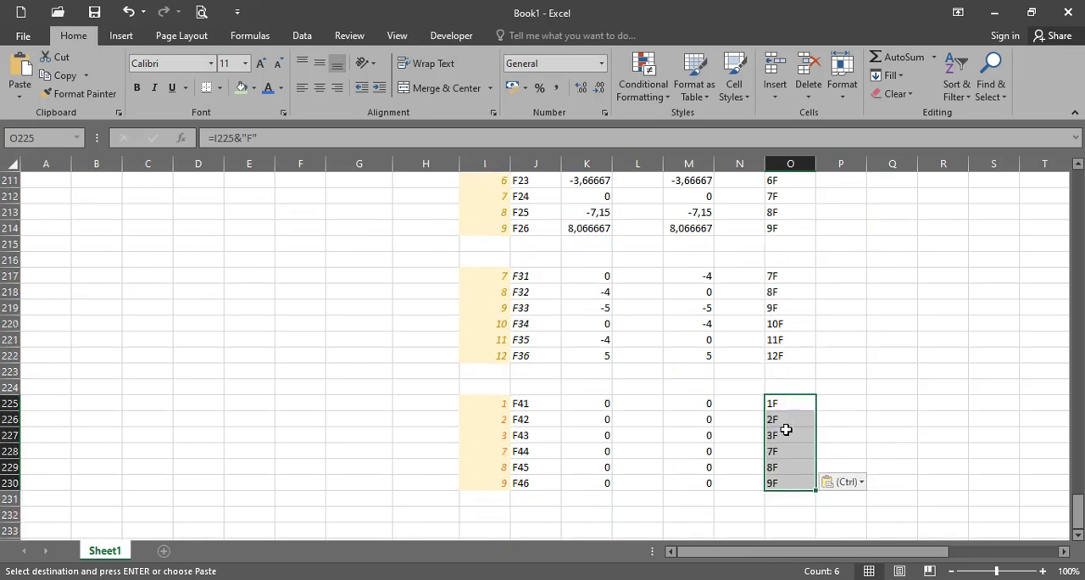
scroll(712, 320, "up", 4)
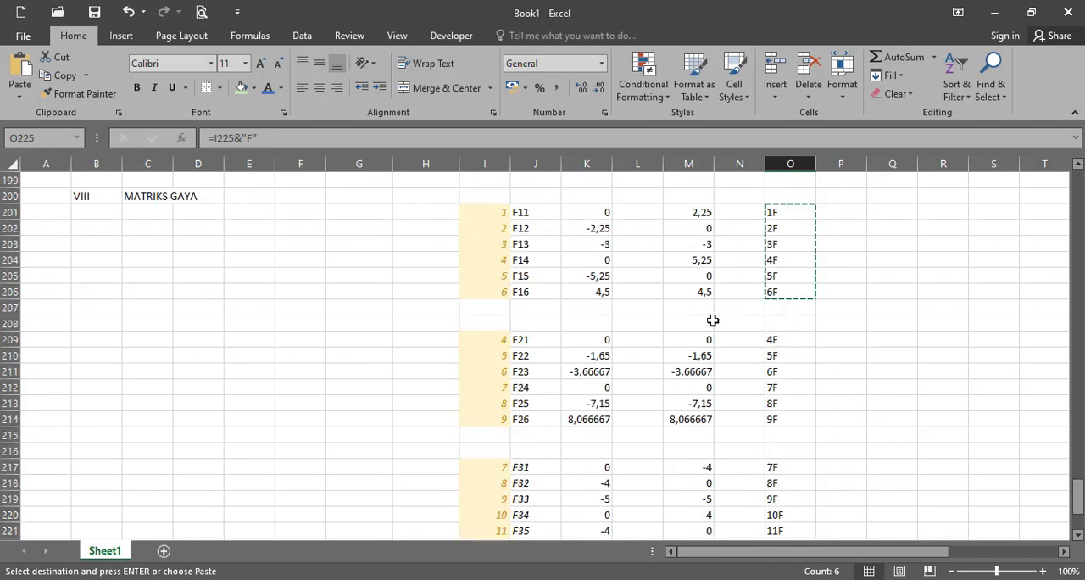
scroll(712, 321, "up", 1)
key("Escape")
scroll(216, 310, "down", 6)
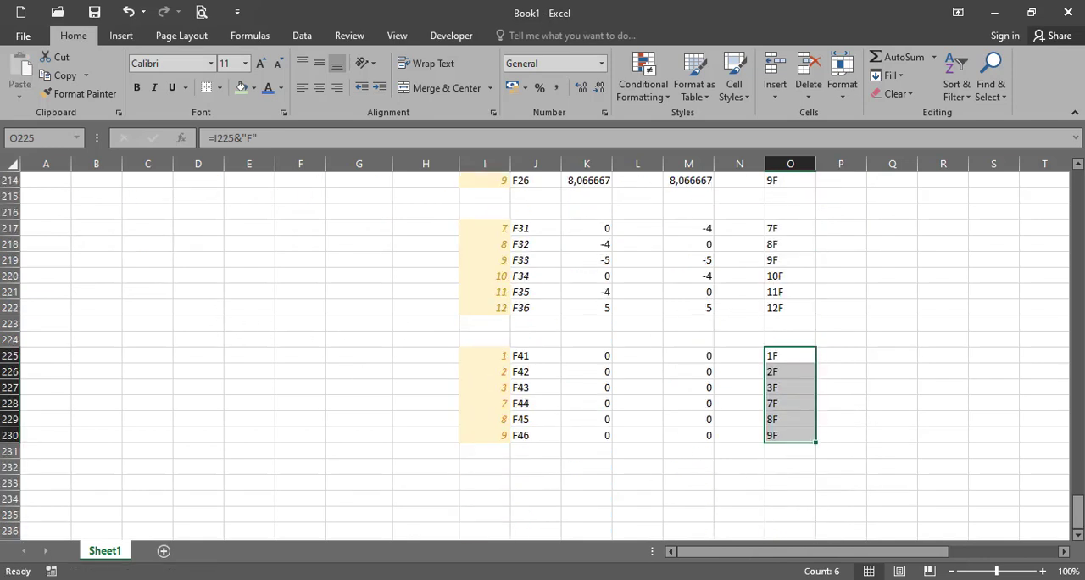
- Copy the reordered degree-of-freedom numbers in P186:P197 to D203:D214 under MATRIKS GAYA
scroll(320, 389, "up", 7)
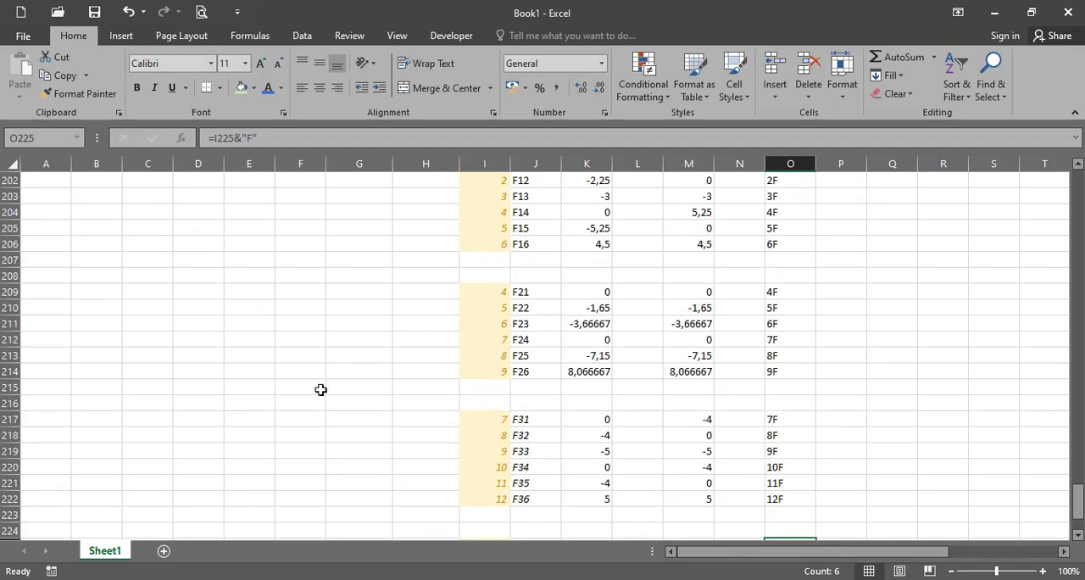
left_click(168, 323)
scroll(227, 363, "up", 4)
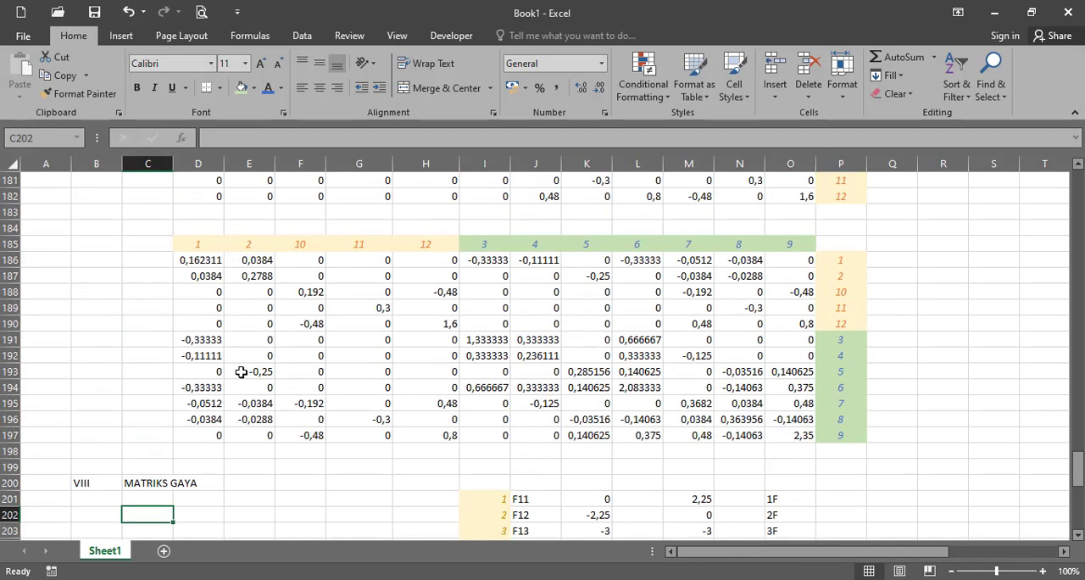
scroll(280, 373, "down", 1)
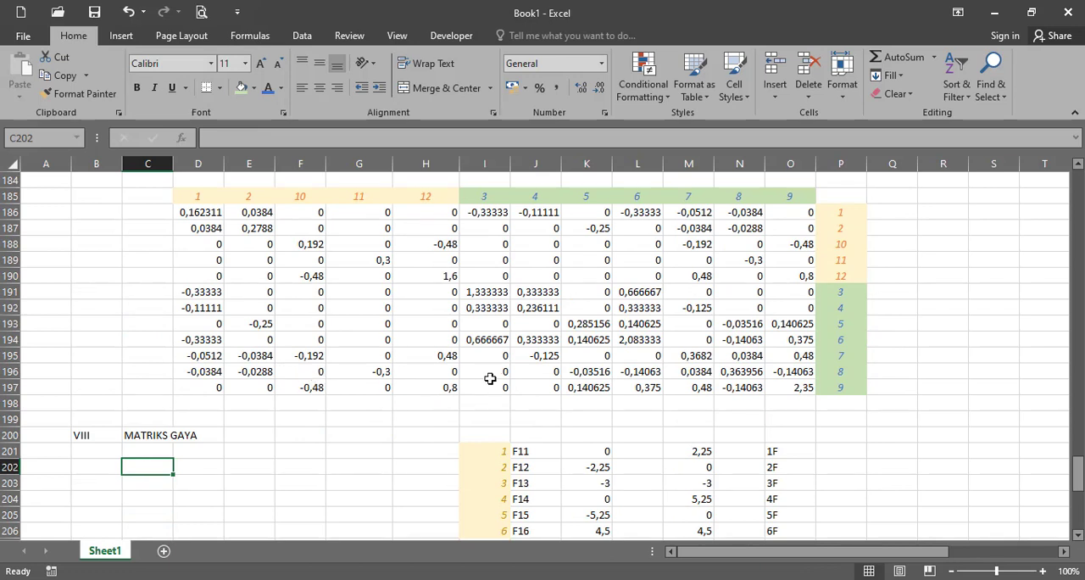
left_click_drag(845, 214, 833, 386)
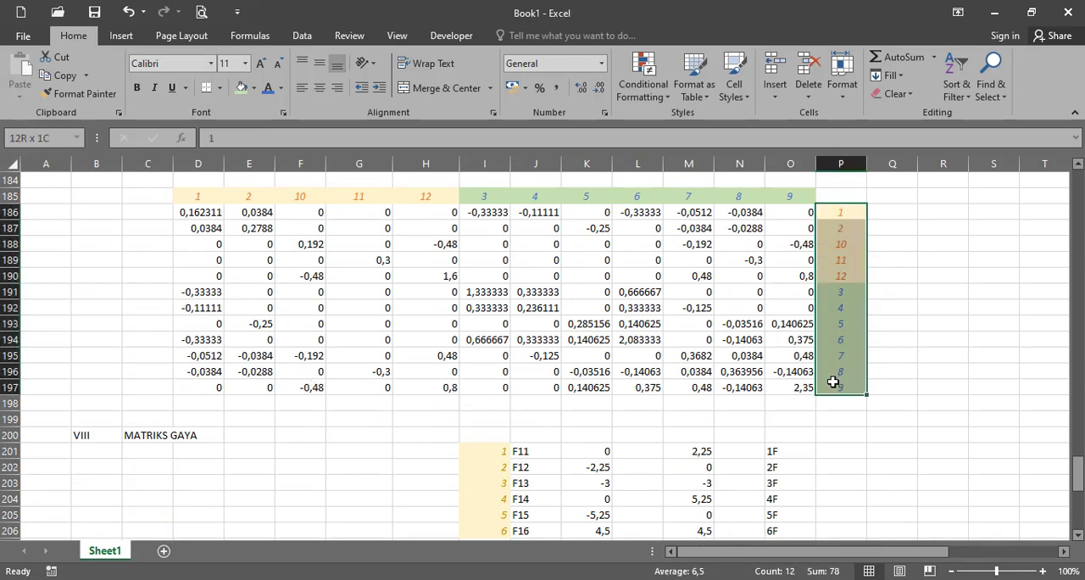
key("ctrl+c")
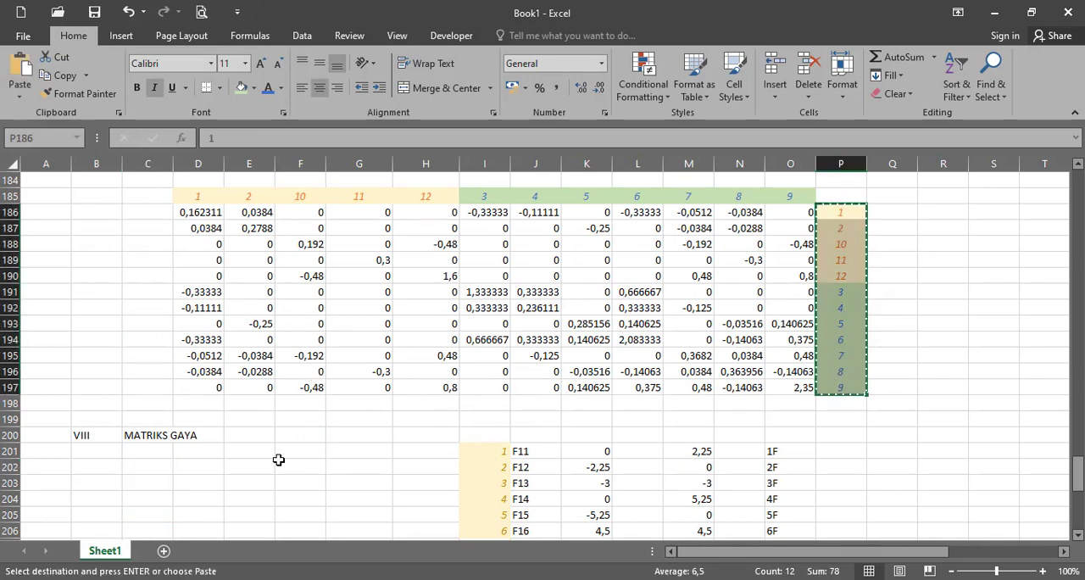
left_click(201, 484)
key("ctrl+v")
scroll(356, 443, "down", 3)
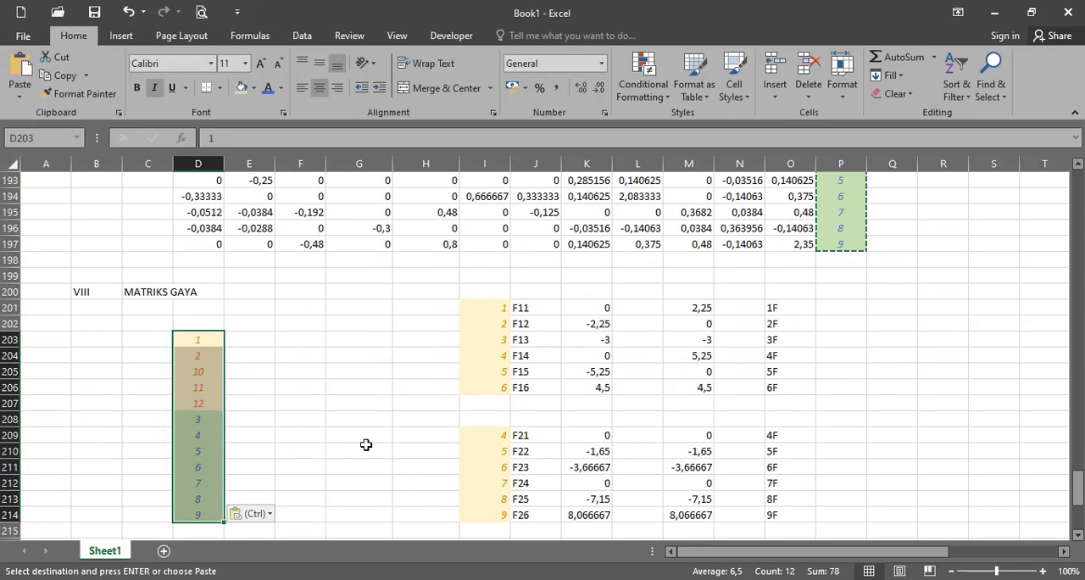
- Start a SUMIF formula in E203 with the absolute range $O$201:$O$230, covering the force labels of all elements
left_click(267, 338)
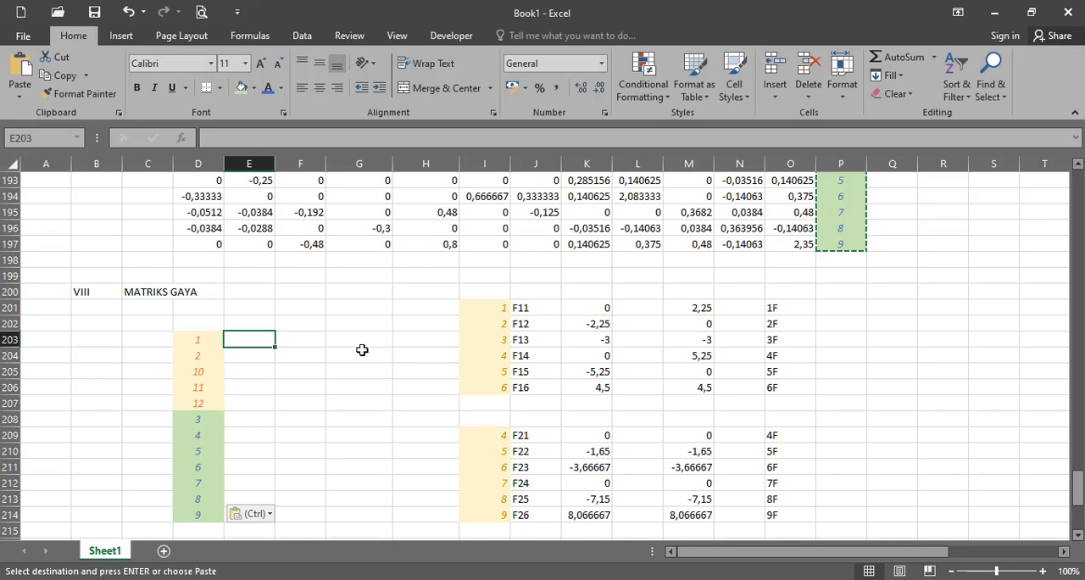
type("=SUMIF")
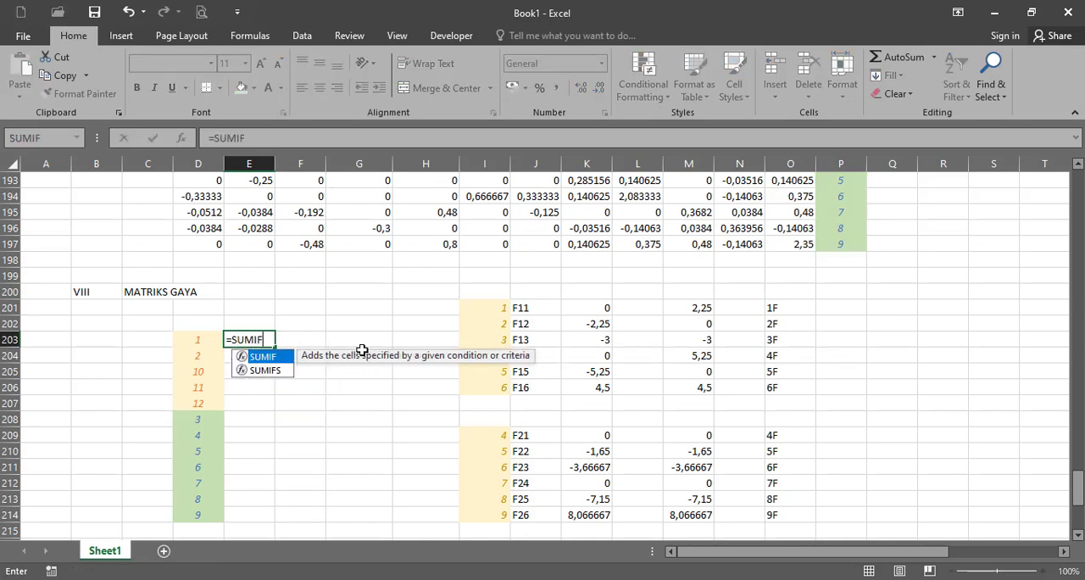
type("(")
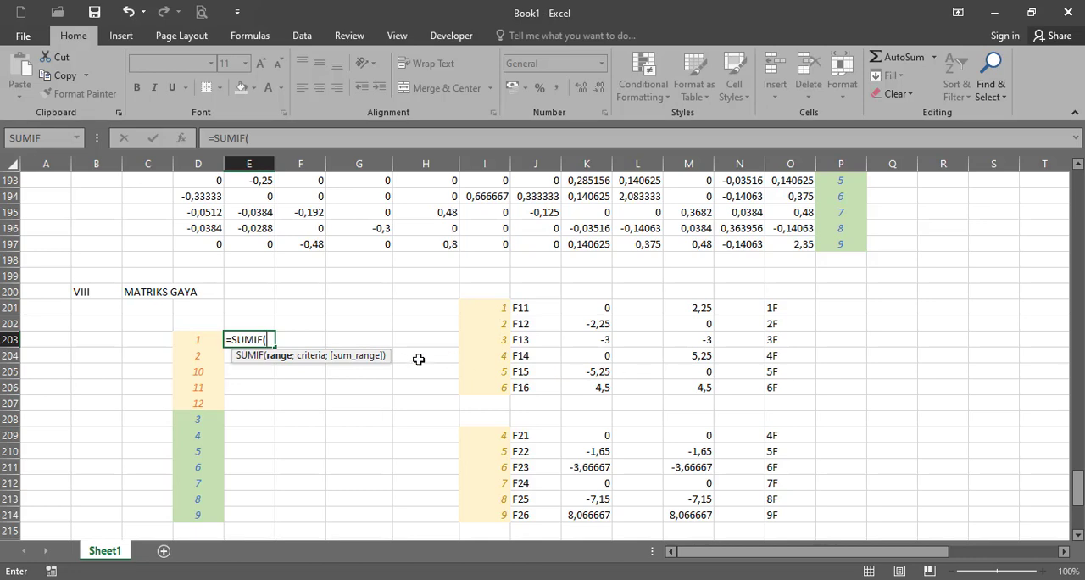
left_click(773, 308)
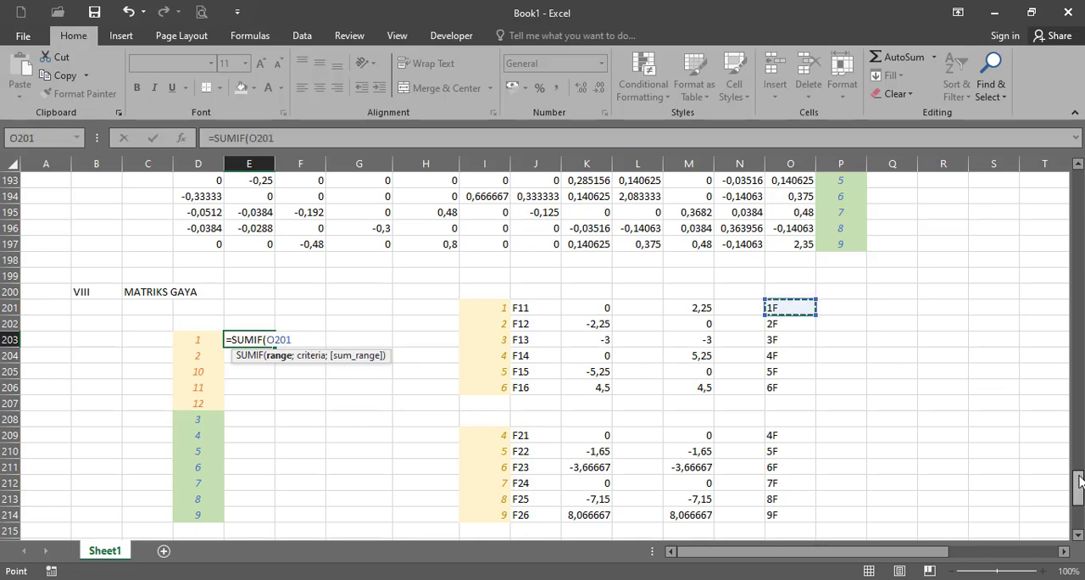
left_click_drag(1078, 490, 1021, 556)
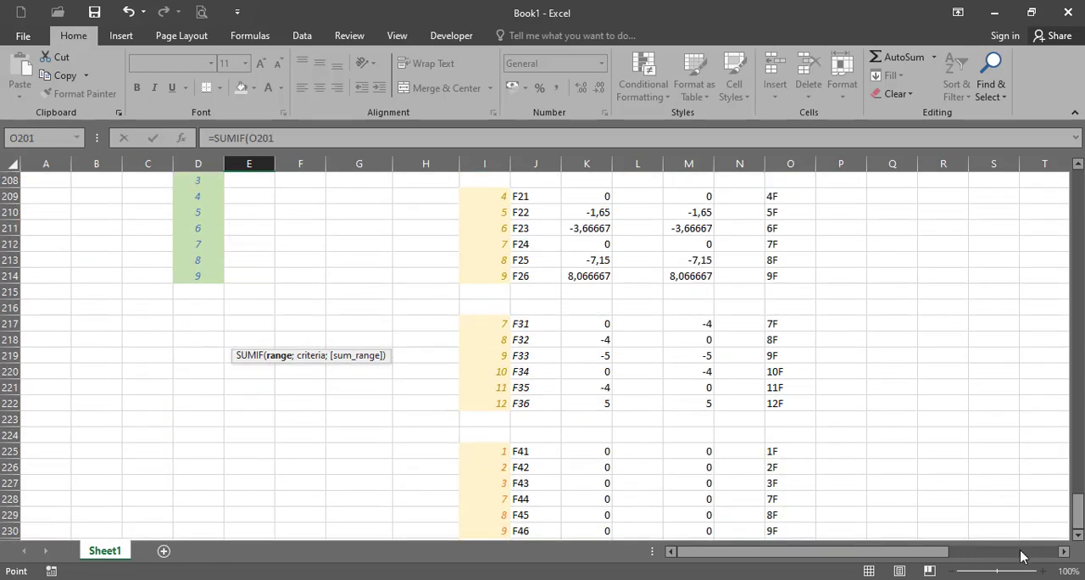
left_click(792, 531, "shift")
mouse_move(1078, 509)
left_mouse_down()
mouse_move(1079, 468)
mouse_move(1079, 490)
left_mouse_up()
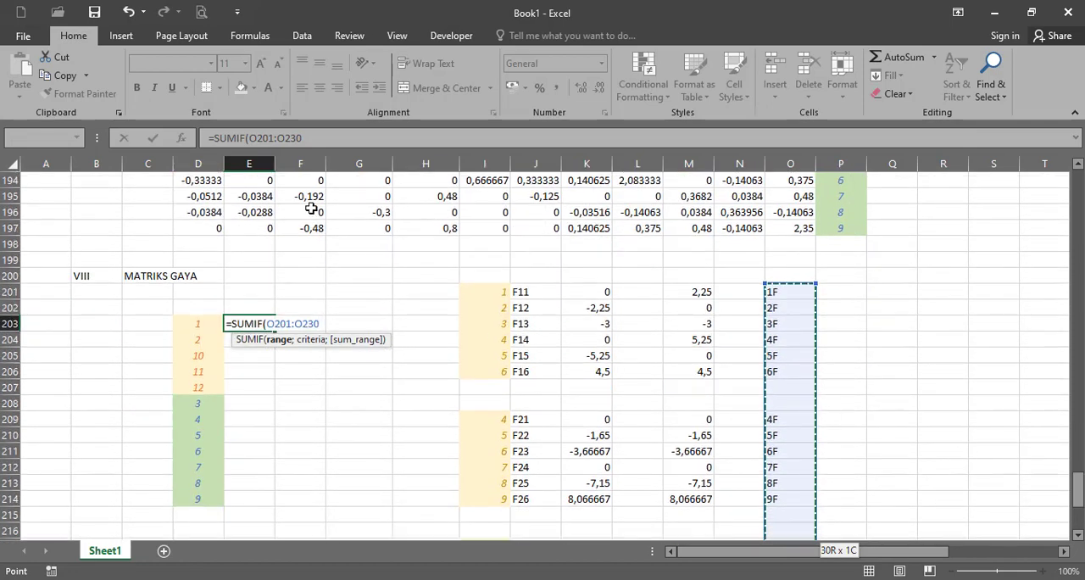
left_click(369, 138)
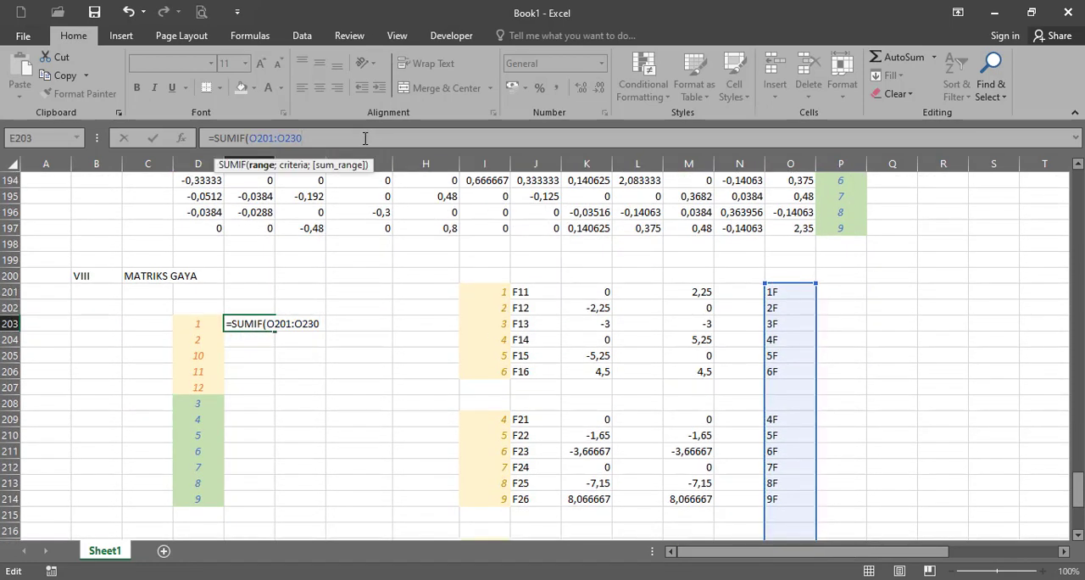
left_click_drag(248, 137, 302, 137)
key("F4")
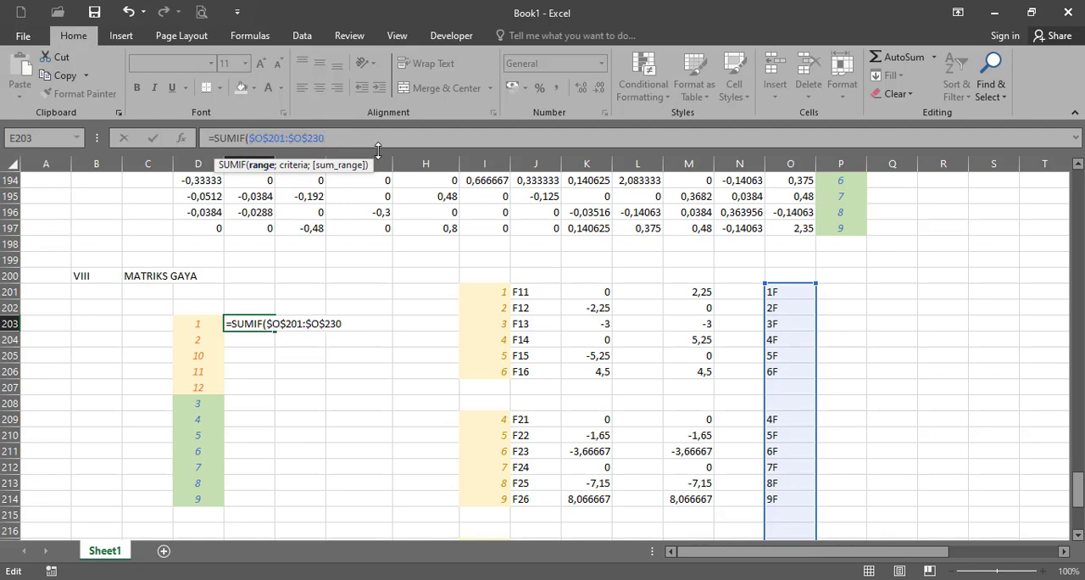
type(";")
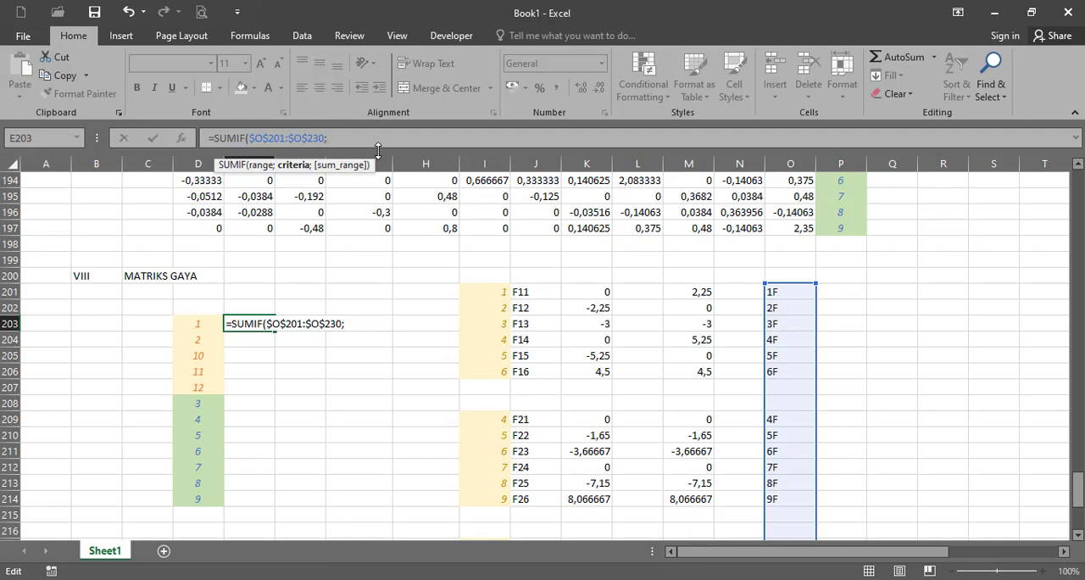
- Add D203&"F" as the SUMIF criterion in E203 to match the label of the first degree of freedom
left_click(196, 323)
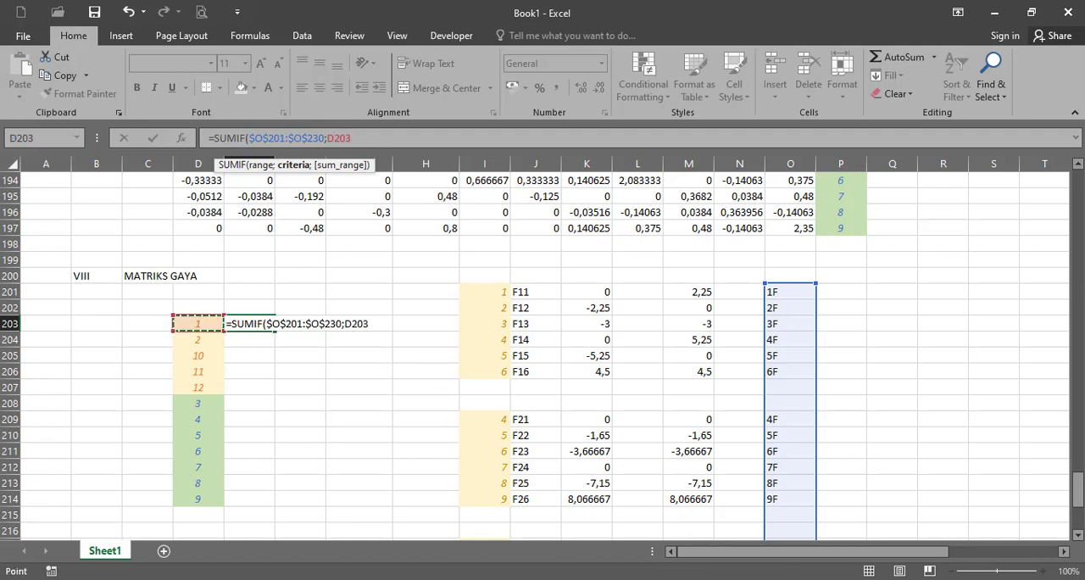
left_click(975, 546)
left_click(598, 413)
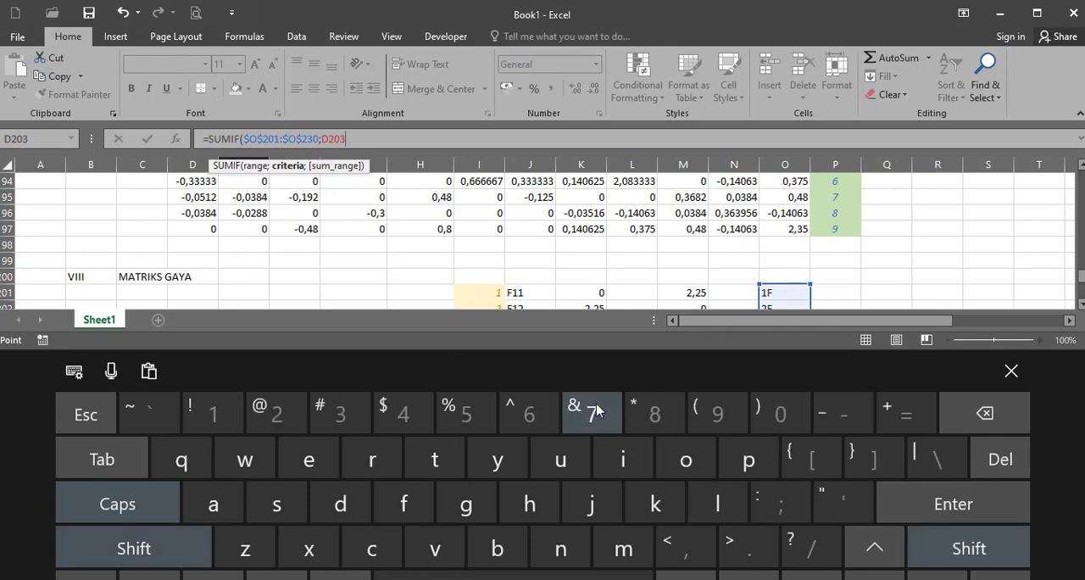
left_click(932, 547)
left_click(839, 502)
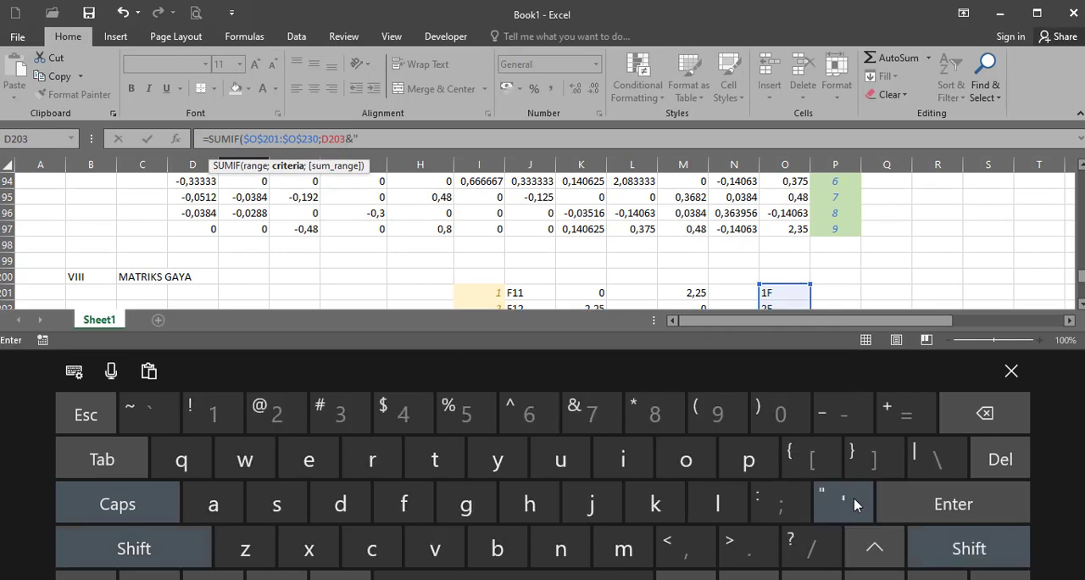
left_click(934, 549)
left_click(436, 462)
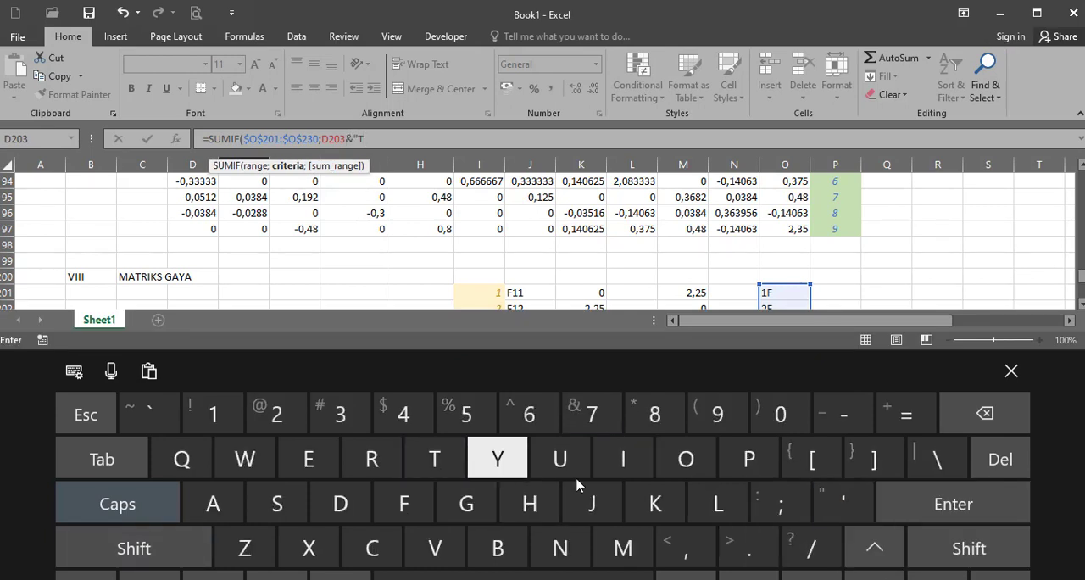
left_click(983, 413)
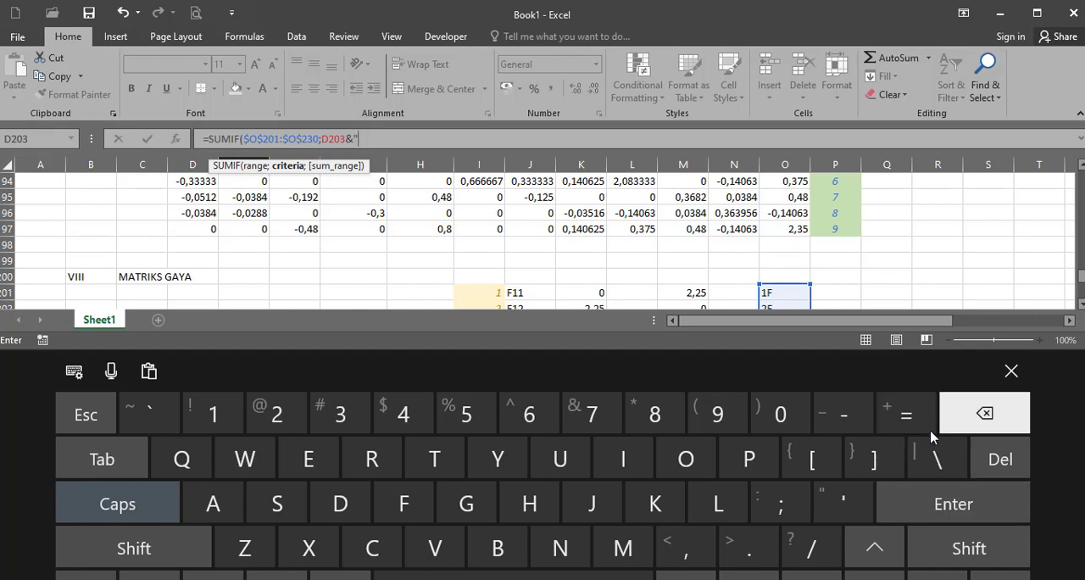
left_click(403, 504)
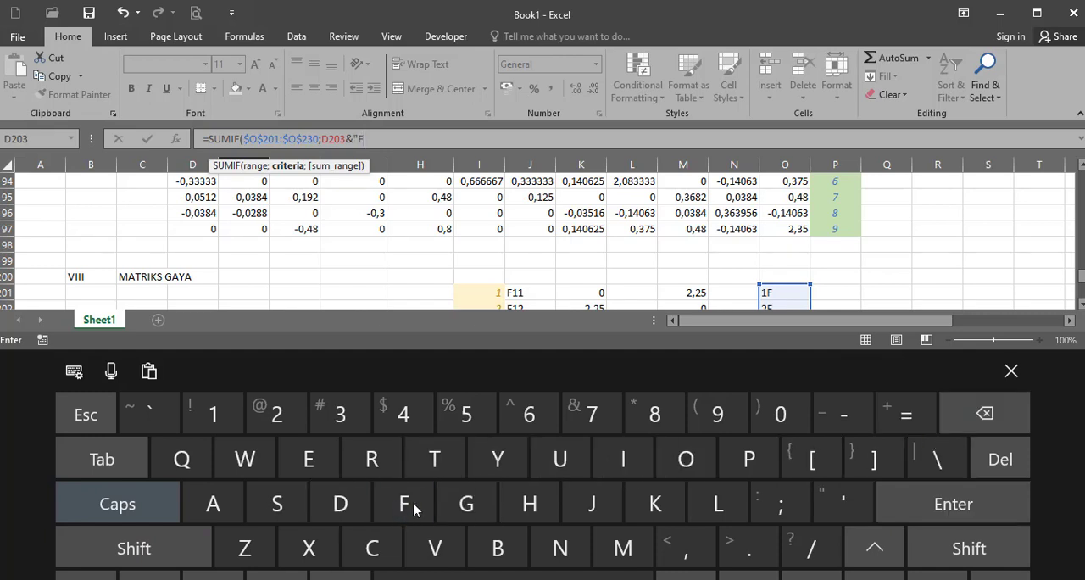
left_click(928, 549)
left_click(843, 504)
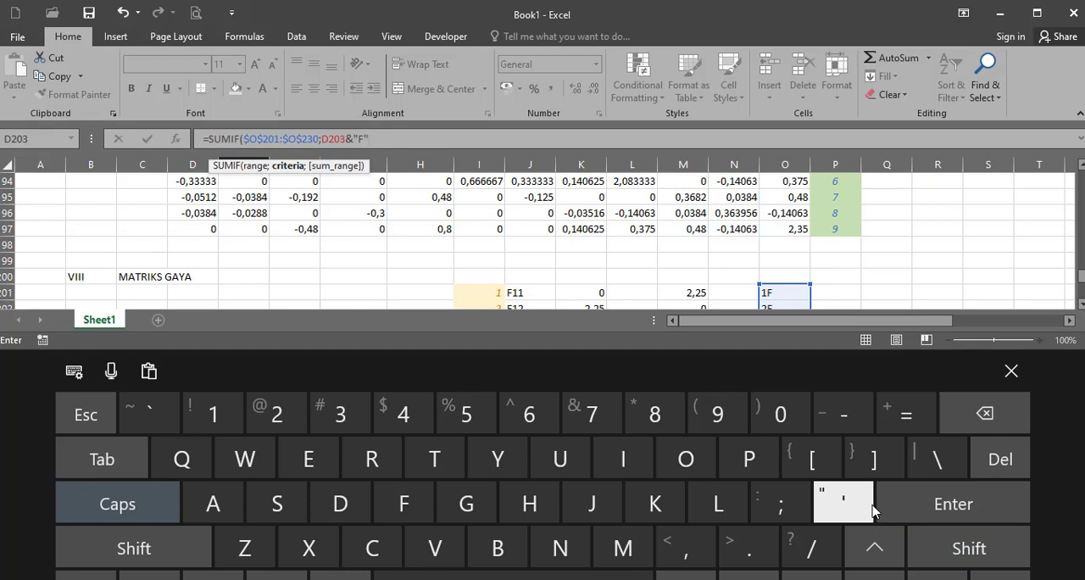
left_click(1011, 370)
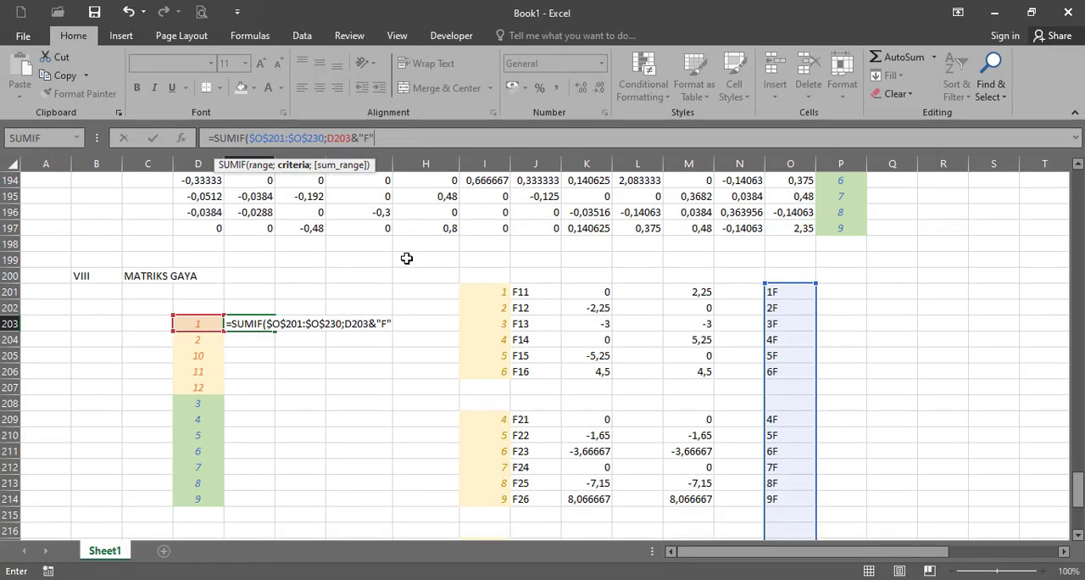
- Complete the E203 formula with the absolute sum range $M$201:$M$230, and fill it down to E214
type(";")
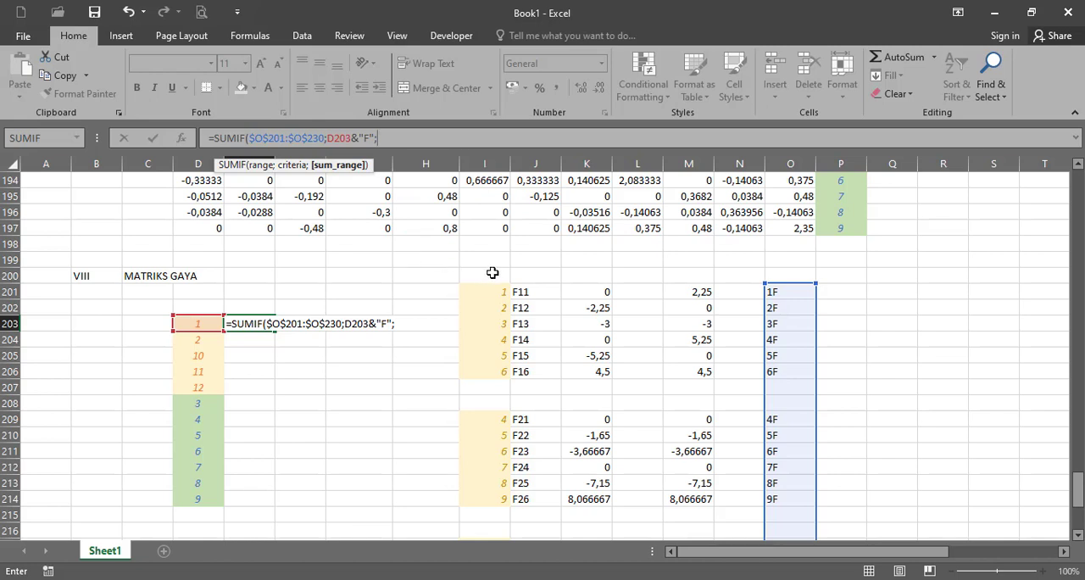
left_click(708, 297)
left_click_drag(1078, 492, 1079, 512)
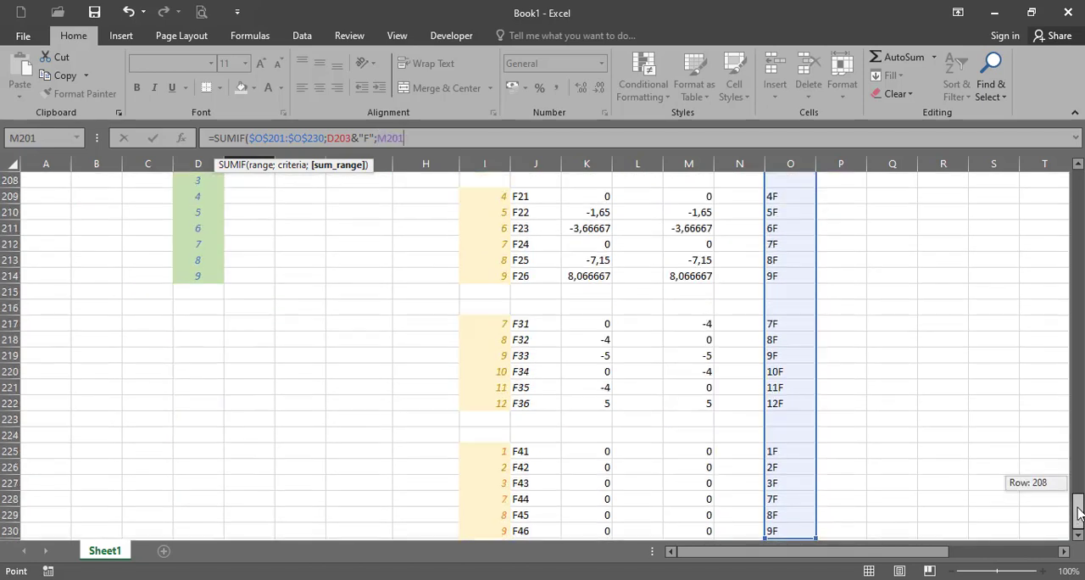
left_click(710, 530, "shift")
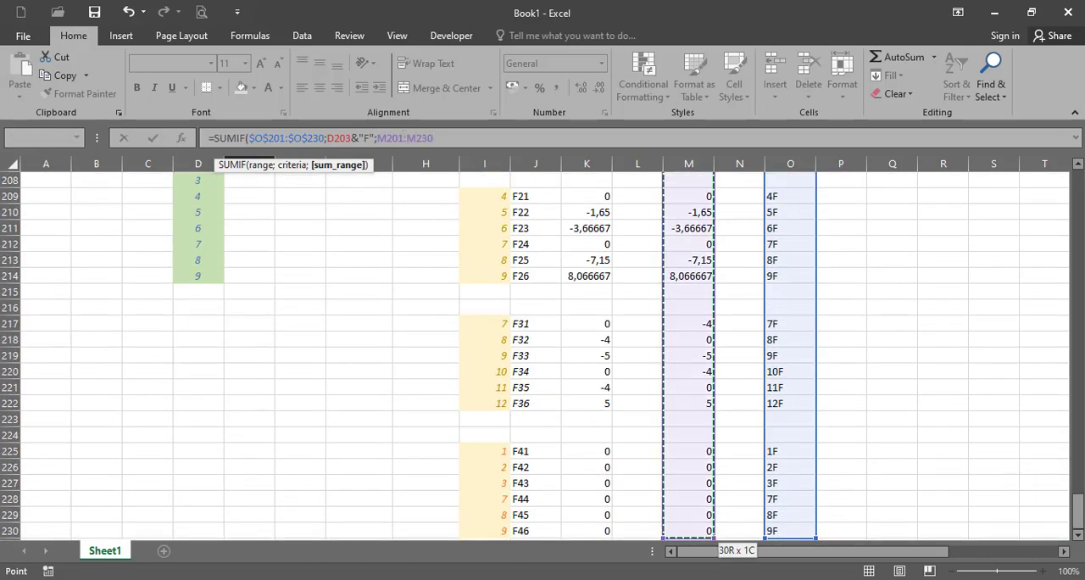
left_click_drag(1078, 508, 1078, 492)
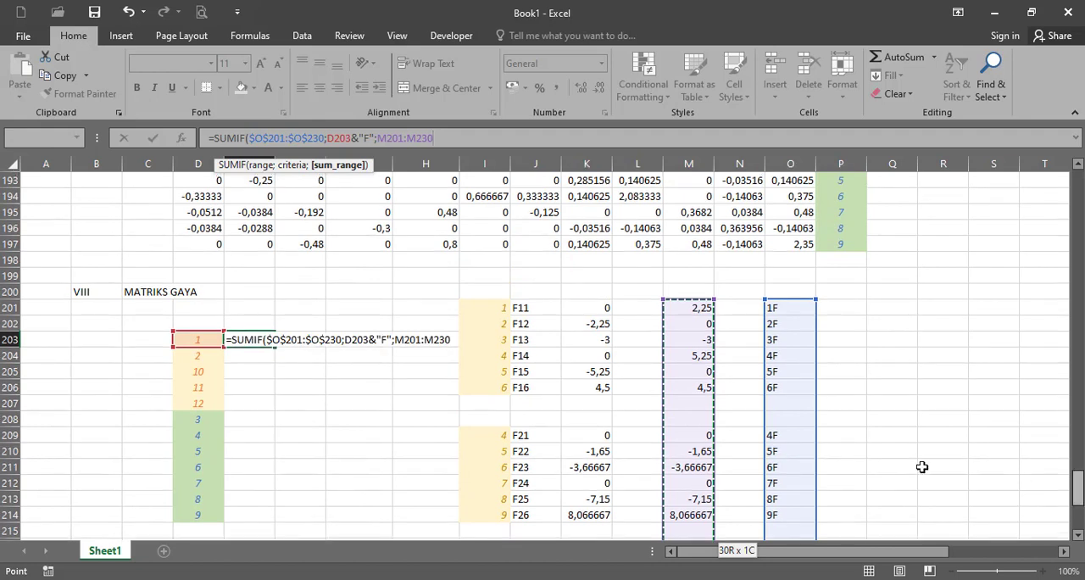
left_click(341, 168)
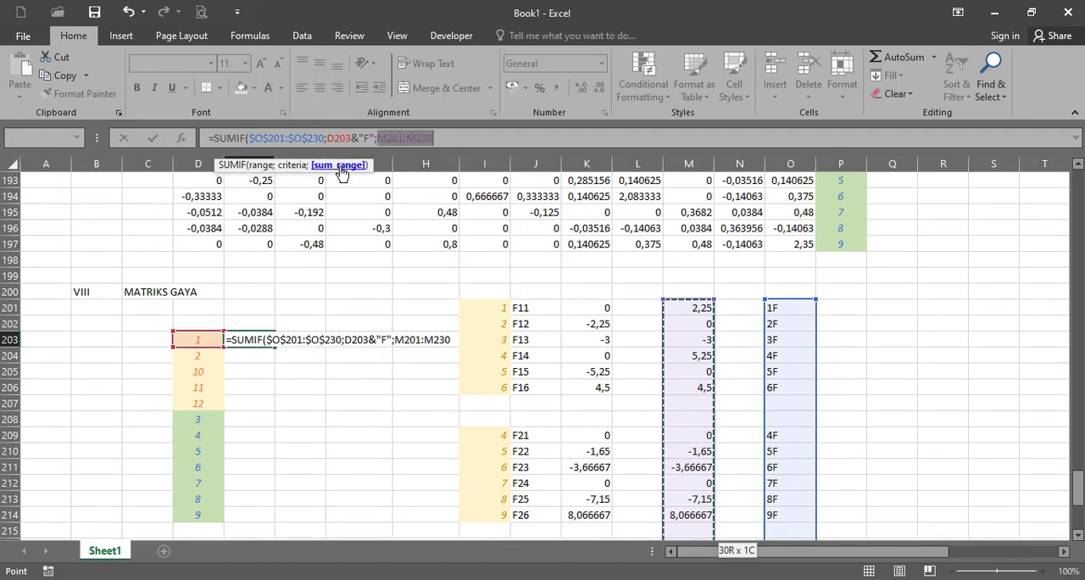
key("F4")
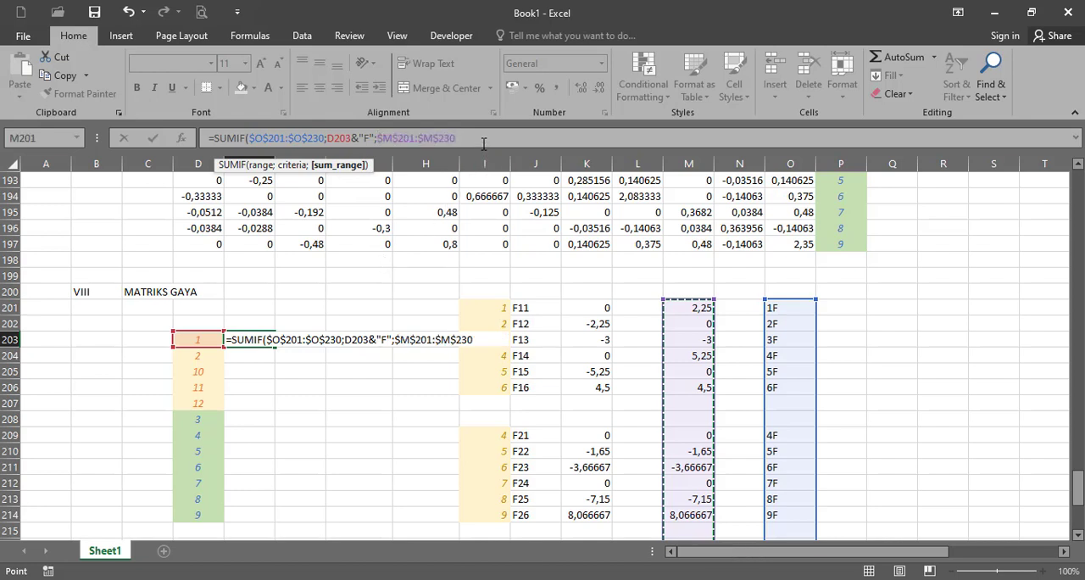
left_click(492, 142)
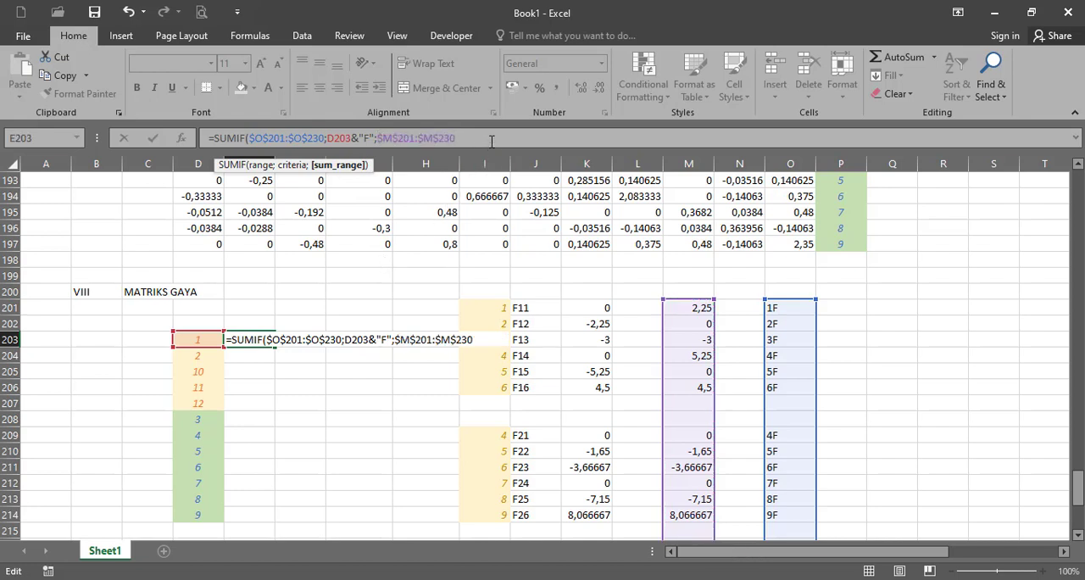
type(")")
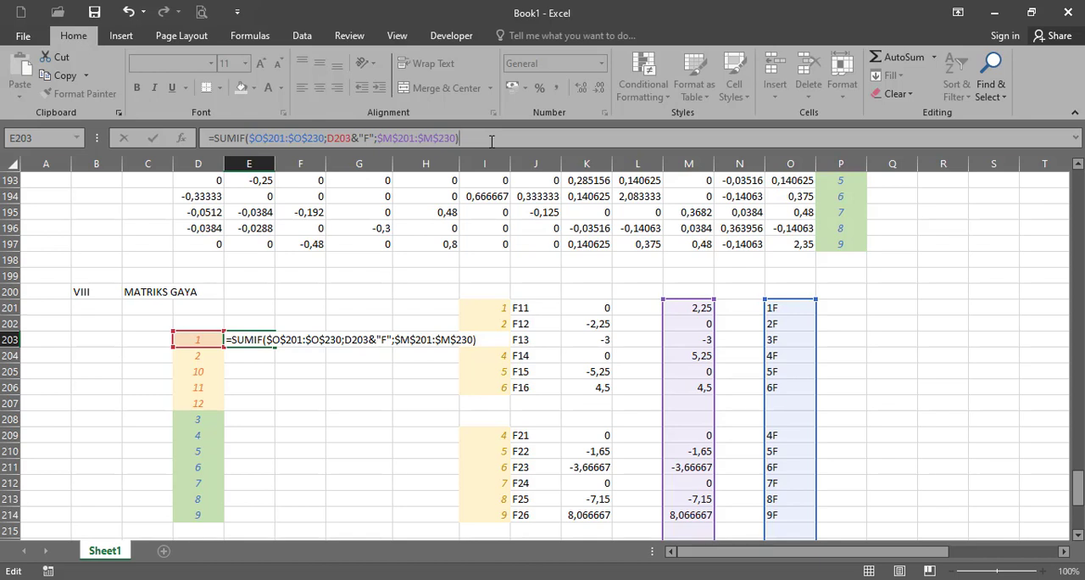
key("Return")
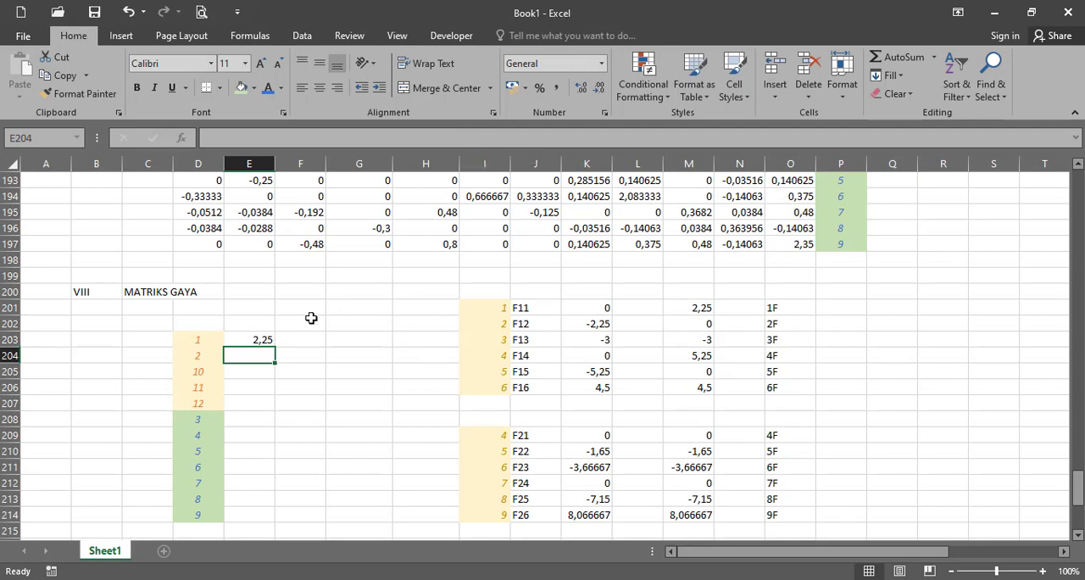
left_click(259, 339)
left_click_drag(275, 346, 272, 522)
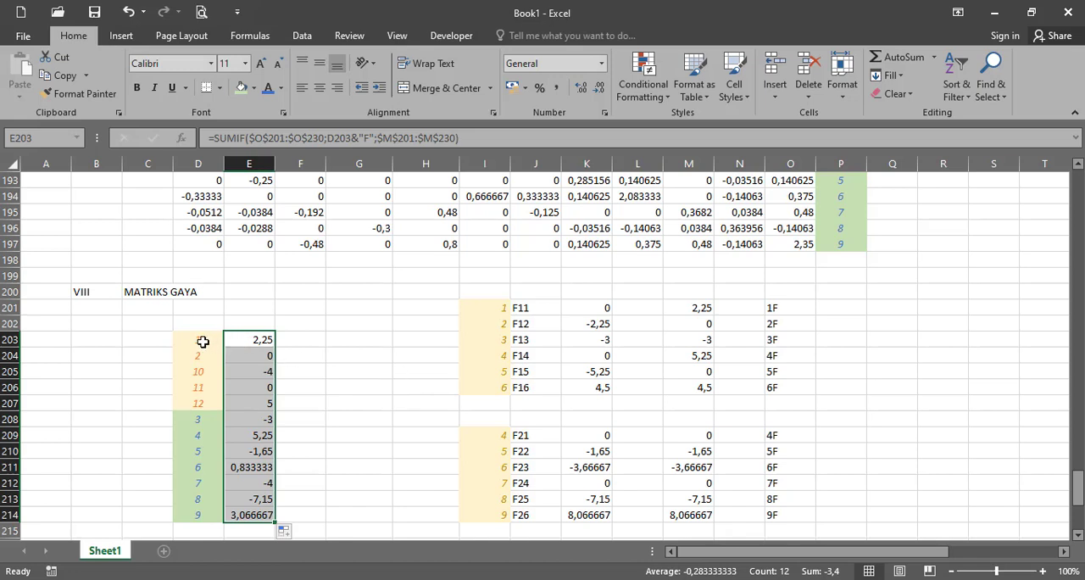
- Check the summed forces in E203:E205 against the transformed element forces with matching degree-of-freedom numbers in M201:M230
left_click(492, 308)
left_click(701, 307, "ctrl")
scroll(674, 373, "down", 1)
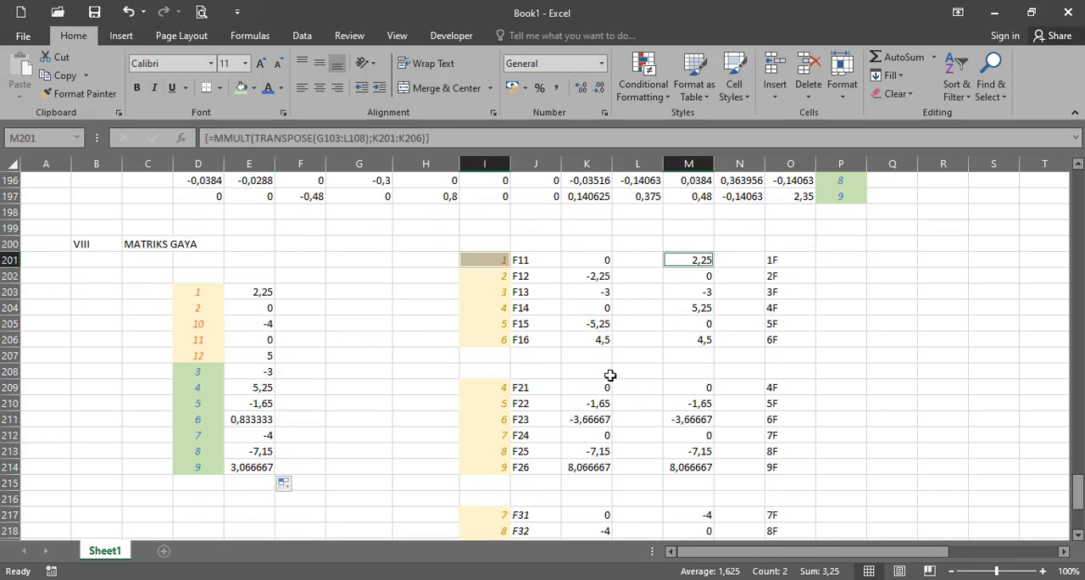
scroll(501, 408, "down", 5)
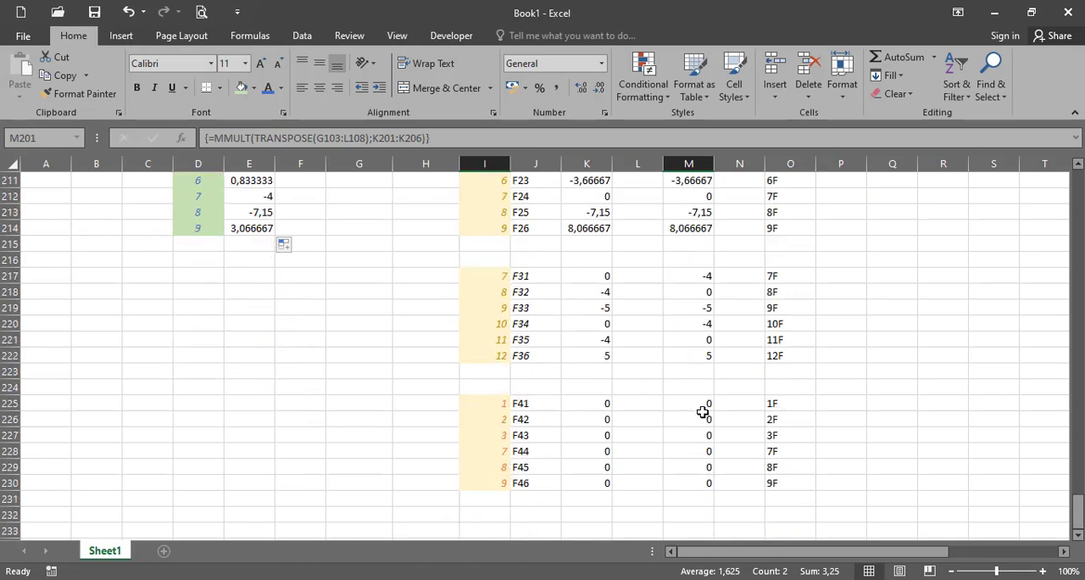
scroll(700, 417, "up", 5)
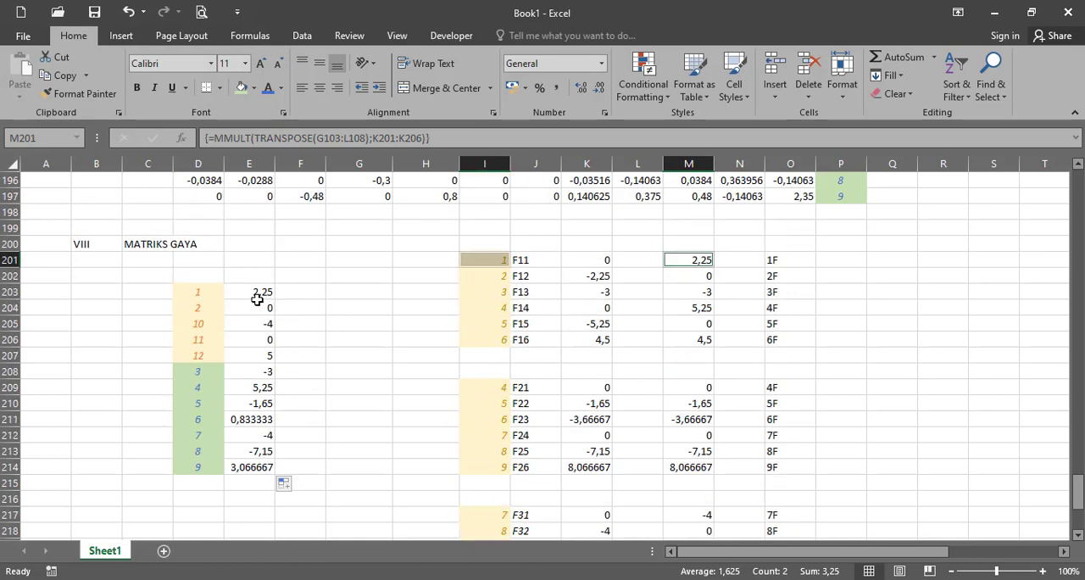
left_click(264, 293)
left_click(268, 311)
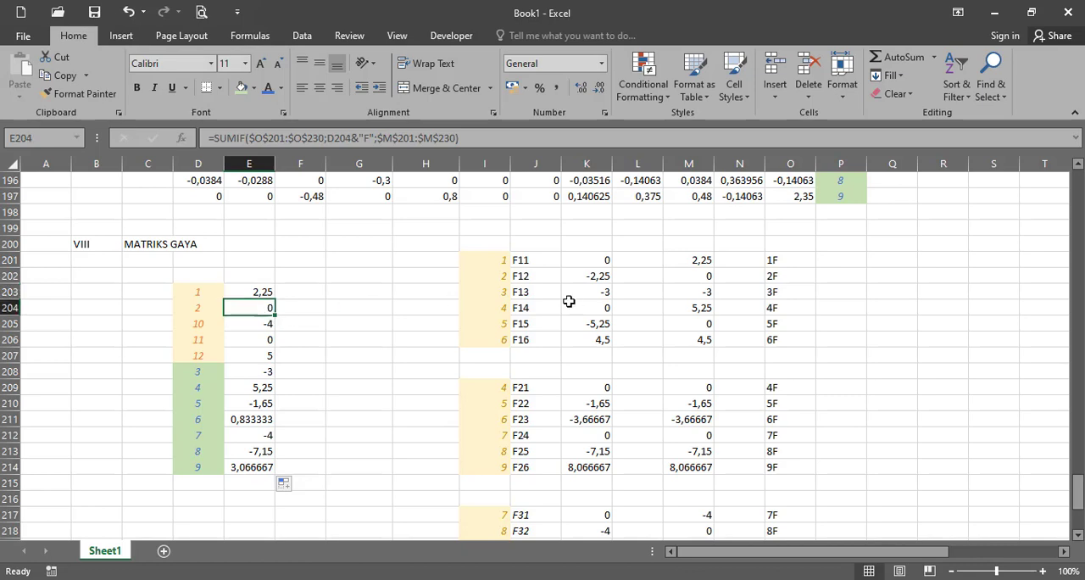
scroll(695, 339, "down", 4)
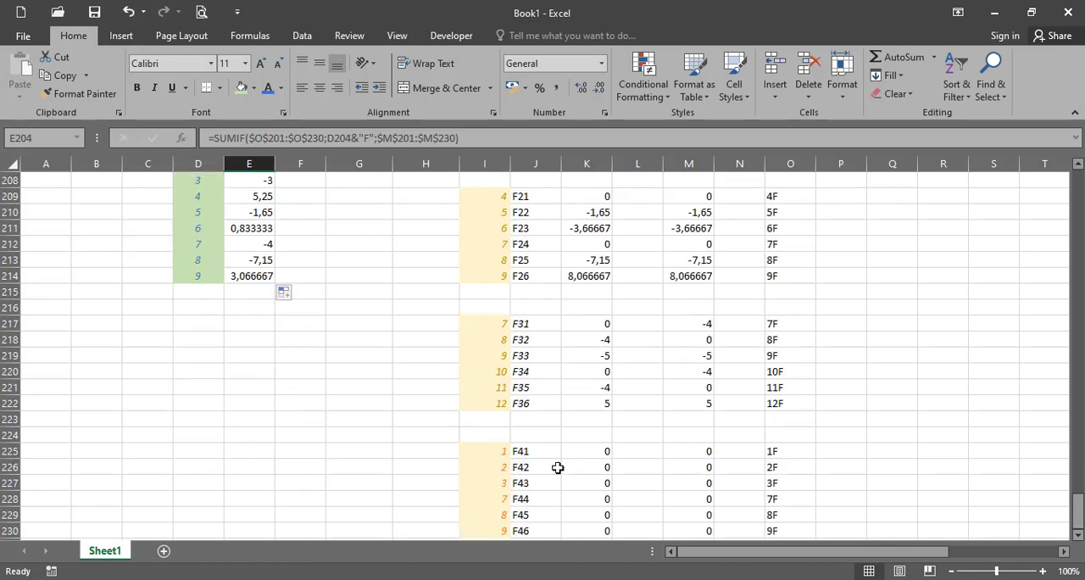
scroll(695, 473, "up", 4)
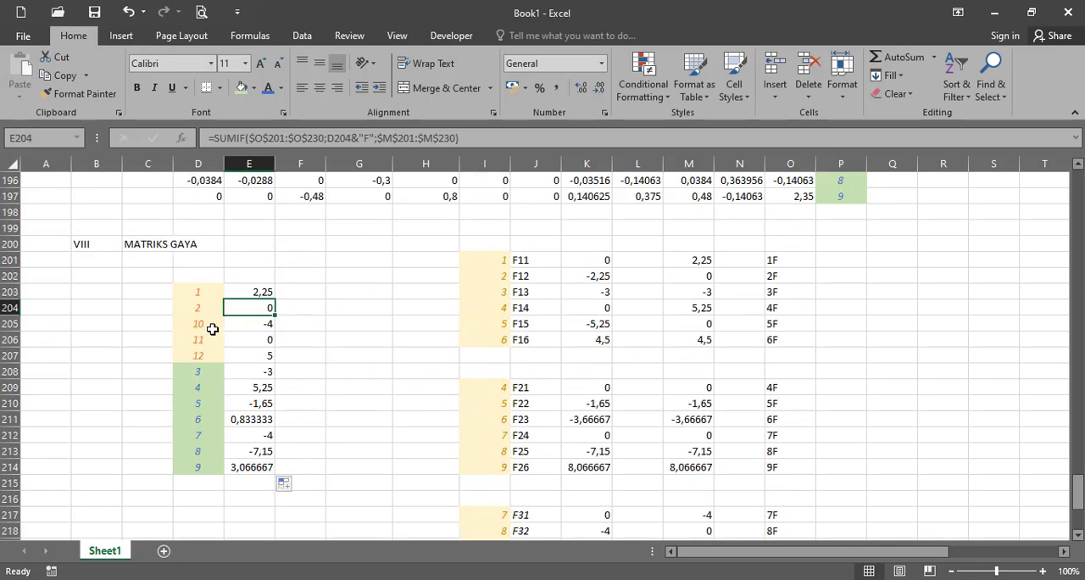
left_click(250, 328)
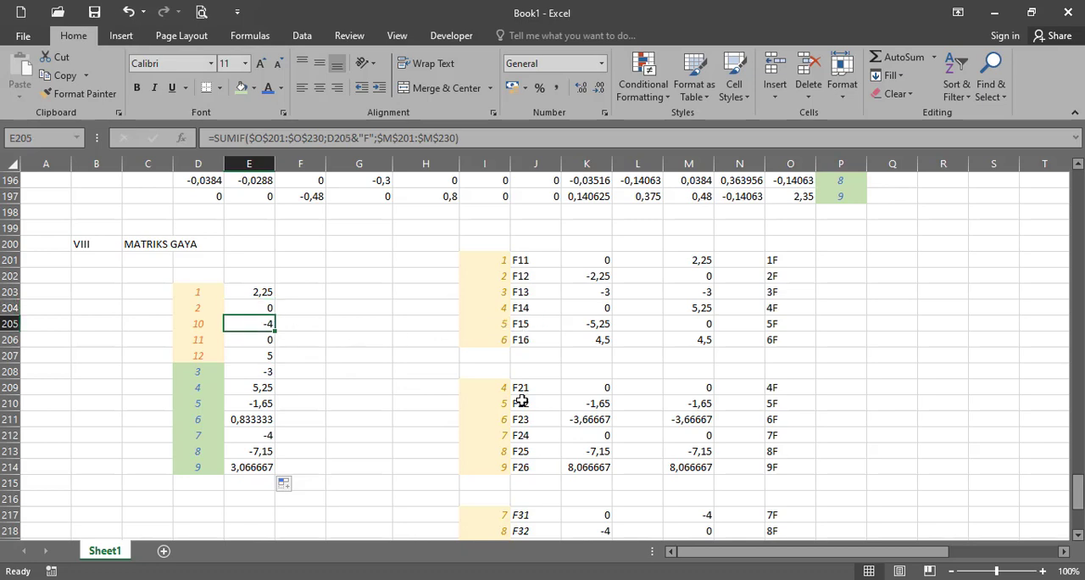
scroll(522, 434, "down", 2)
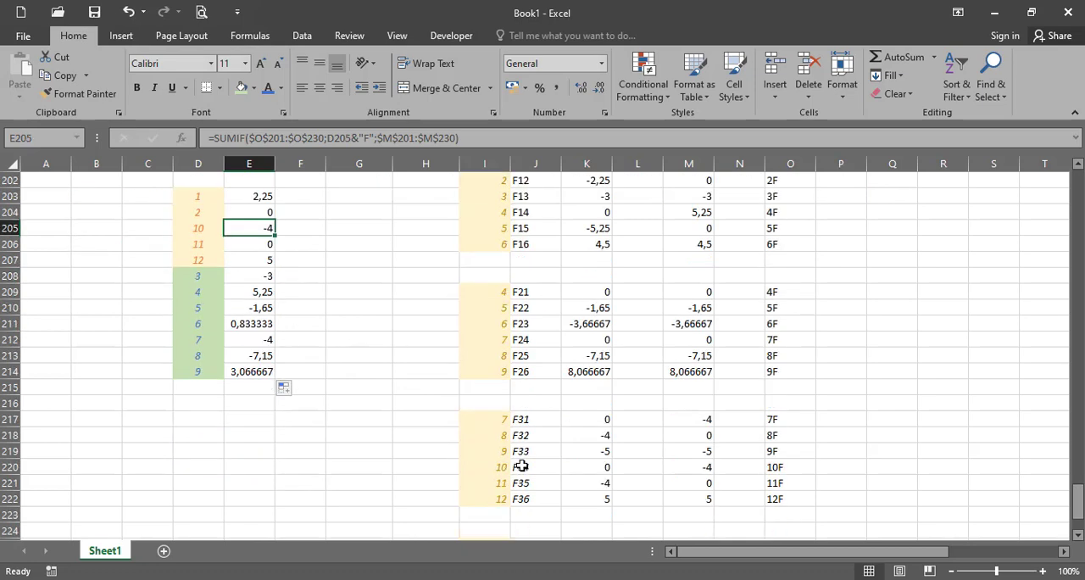
- Check the summed forces for degrees of freedom 10 and 12 in E205 and E207 against the transformed forces in M220 and M222
left_click(687, 467)
scroll(666, 472, "down", 3)
scroll(658, 465, "up", 2)
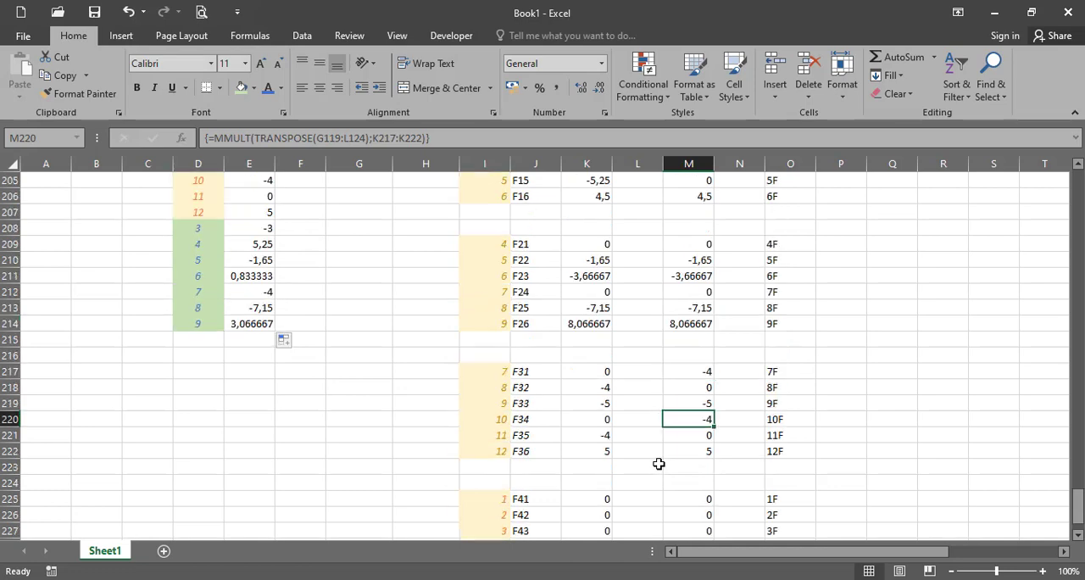
scroll(650, 461, "up", 3)
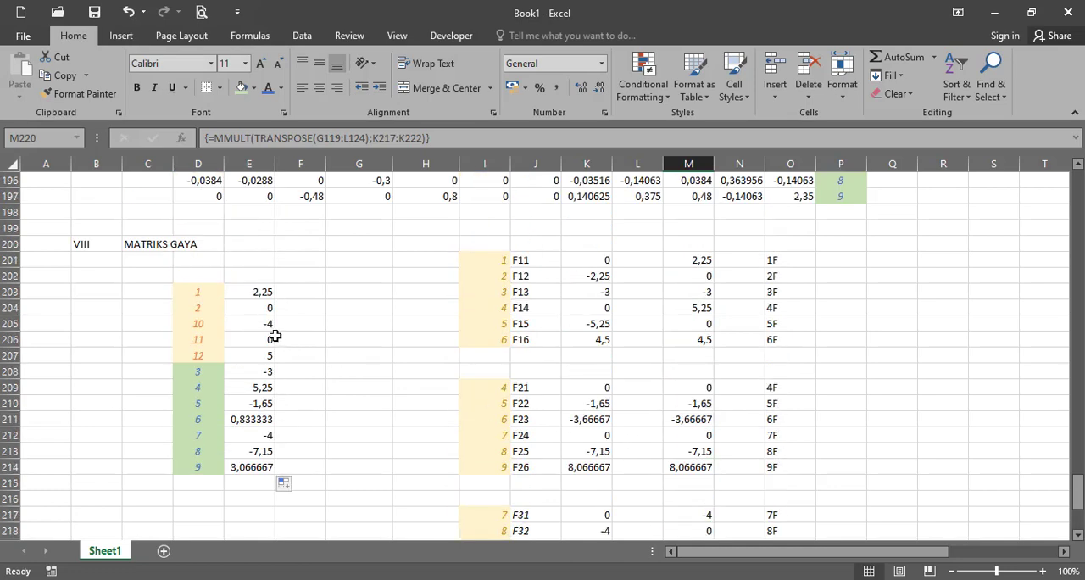
left_click(261, 350)
scroll(456, 397, "down", 2)
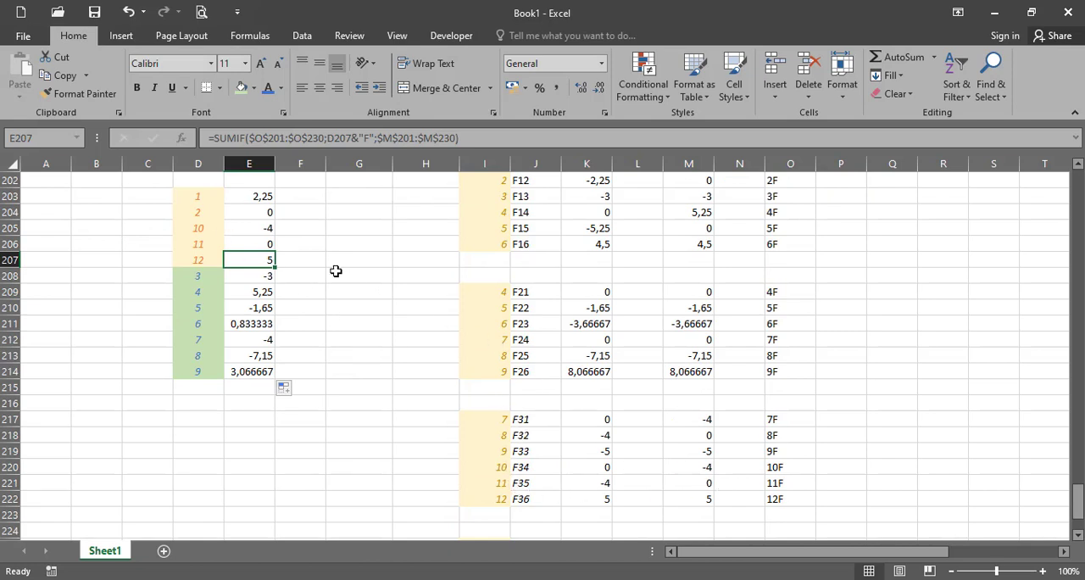
- Check the sums for degrees of freedom 3 and 4 in E208:E209 against the transformed element forces labelled 3F and 4F
scroll(283, 289, "up", 1)
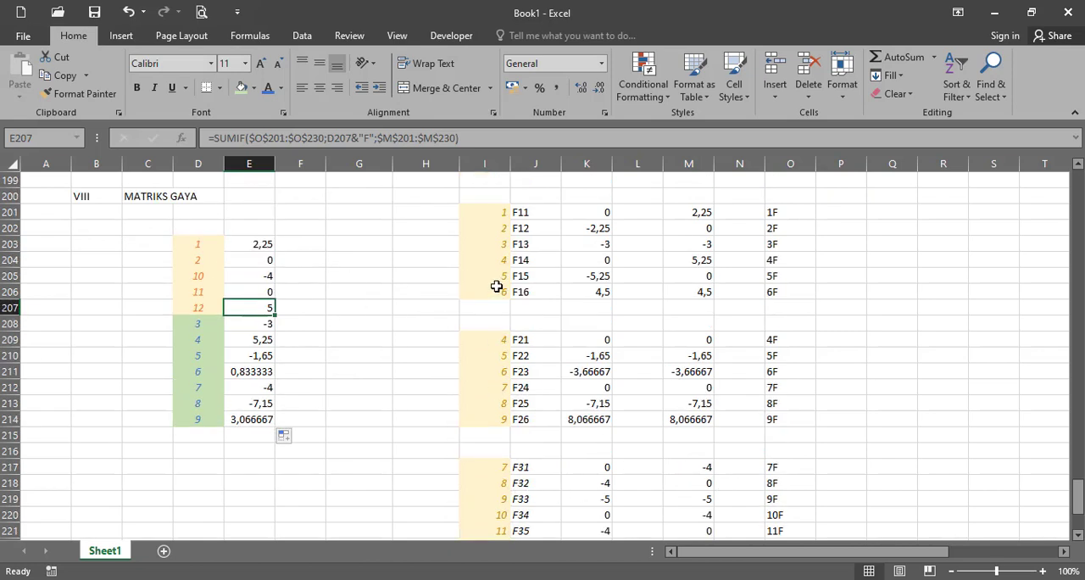
left_click(701, 245)
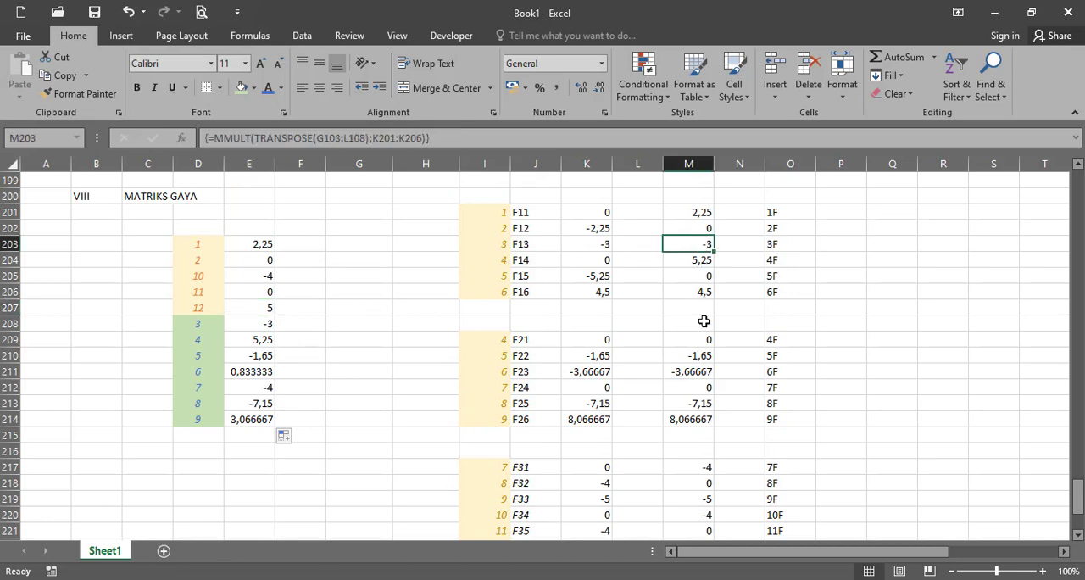
scroll(704, 321, "down", 4)
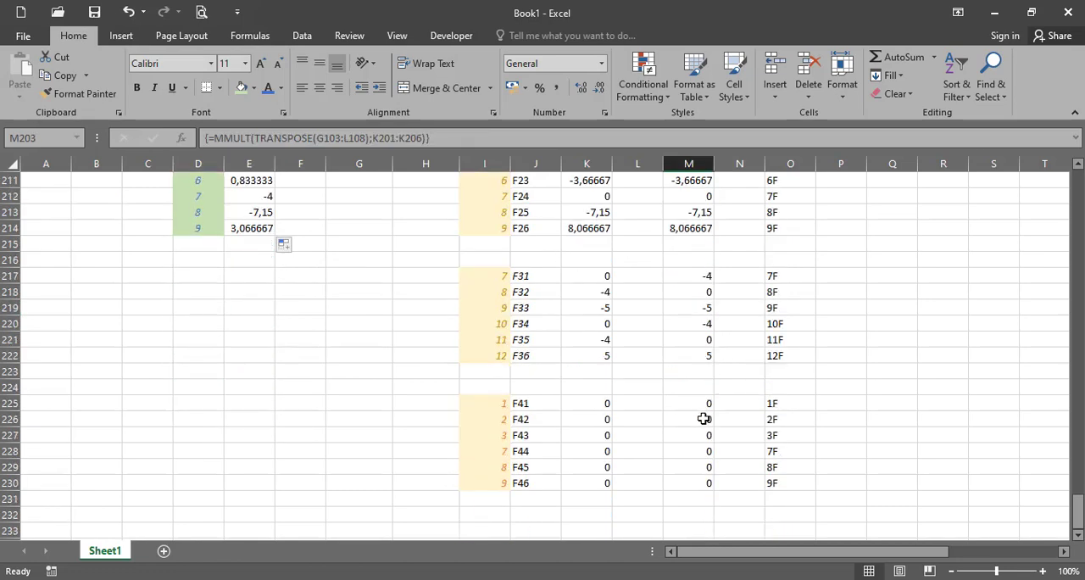
left_click(703, 434, "ctrl")
scroll(588, 376, "up", 4)
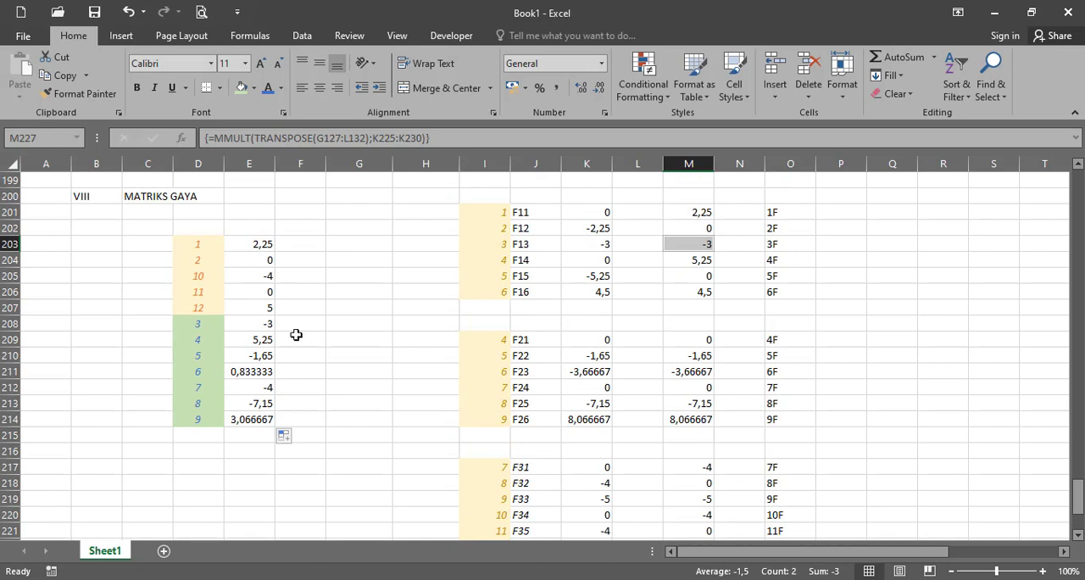
left_click(257, 343)
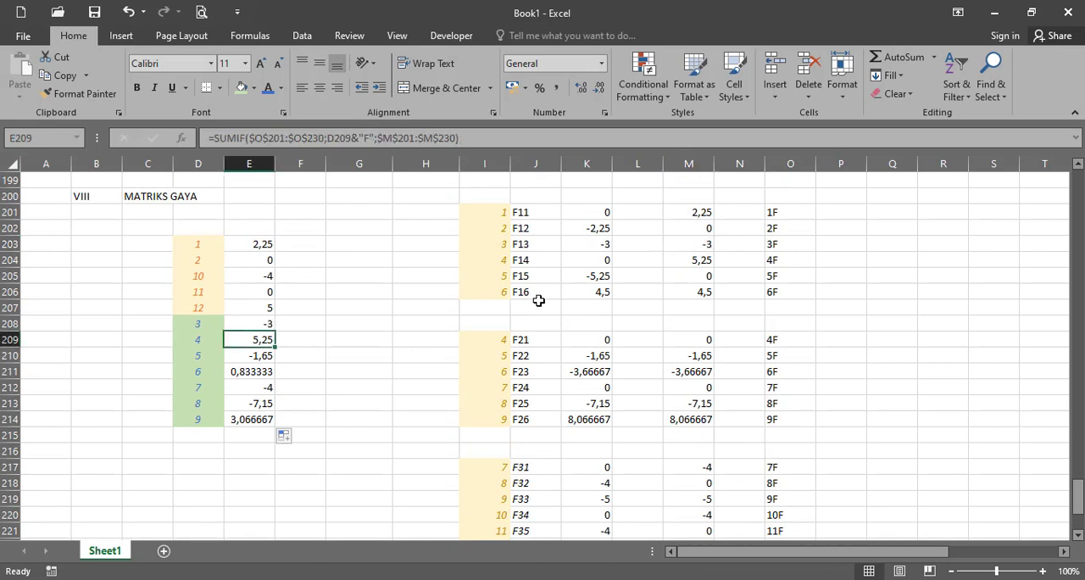
scroll(659, 296, "down", 4)
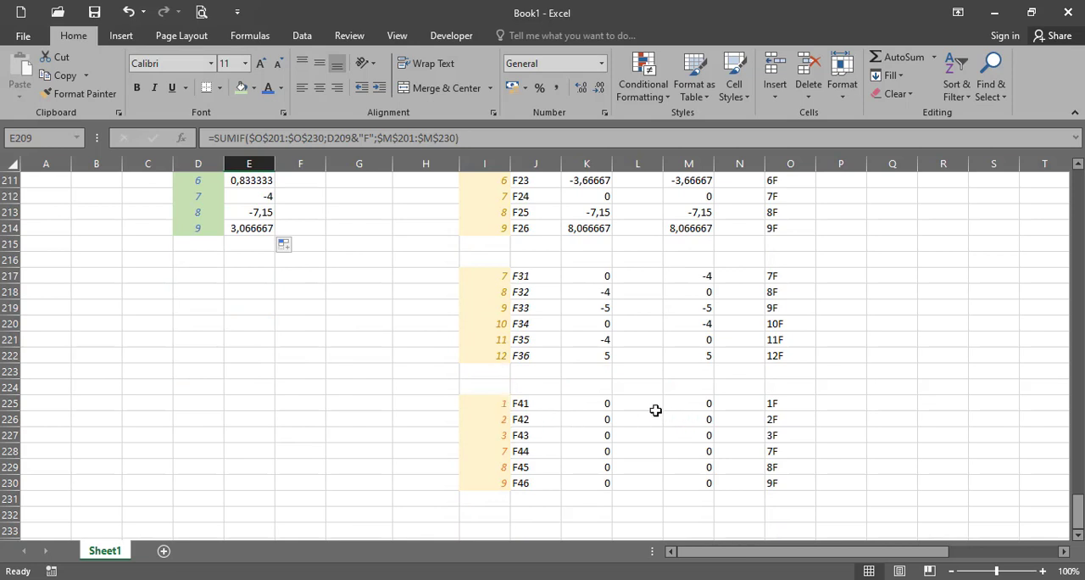
scroll(654, 408, "up", 4)
- Check the sums for degrees of freedom 5 and 6 in E210:E211 by selecting their contributing element forces together in column M
left_click(265, 356)
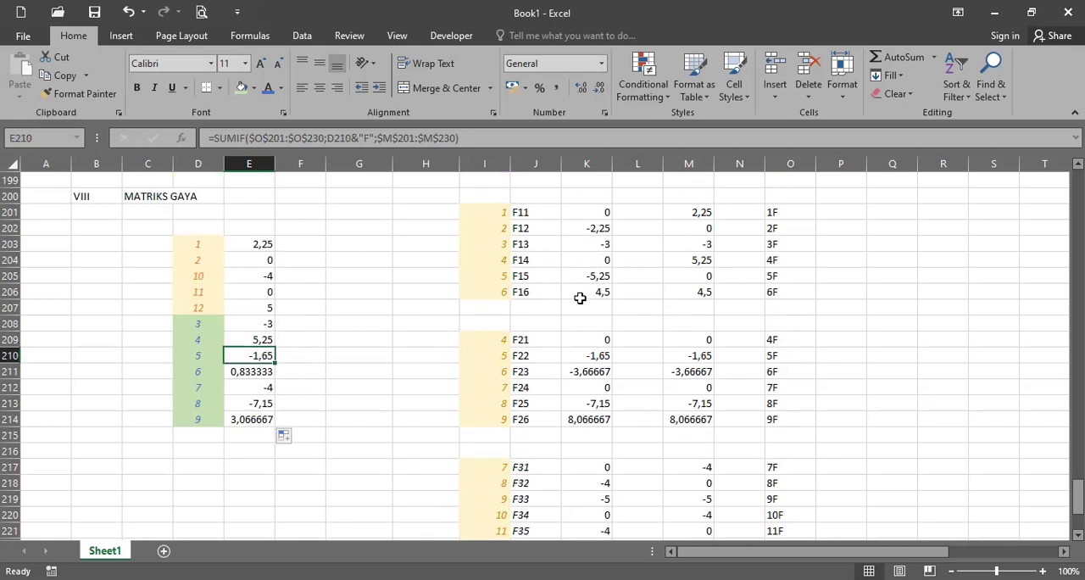
left_click(710, 277)
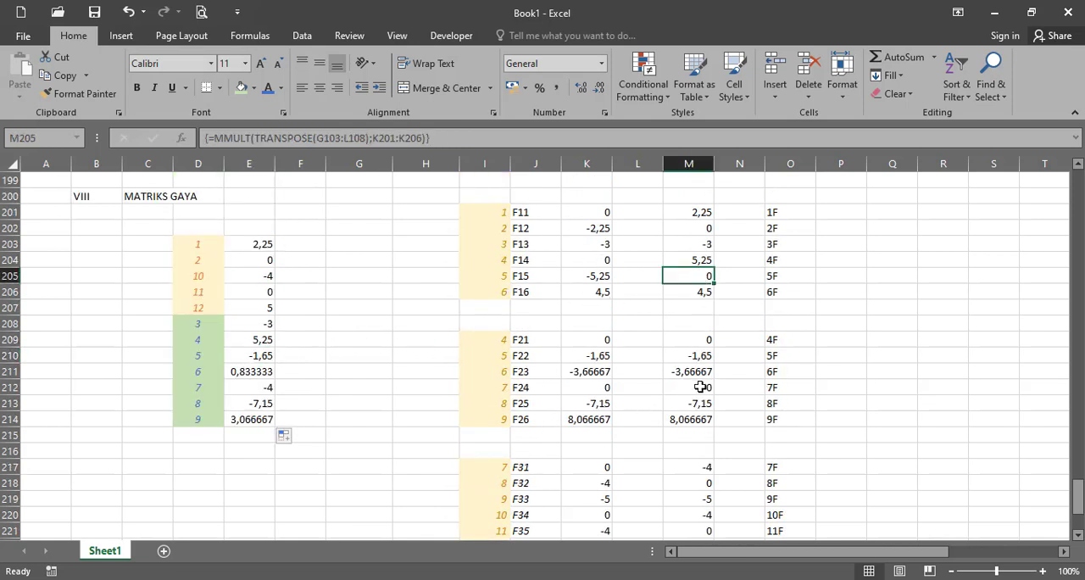
left_click(707, 356, "ctrl")
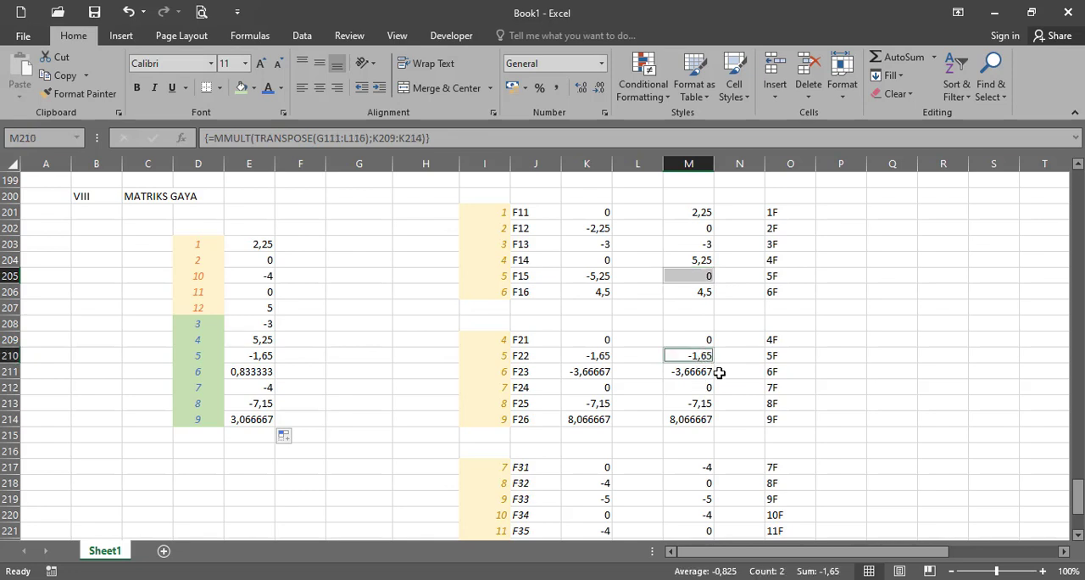
scroll(718, 373, "down", 1)
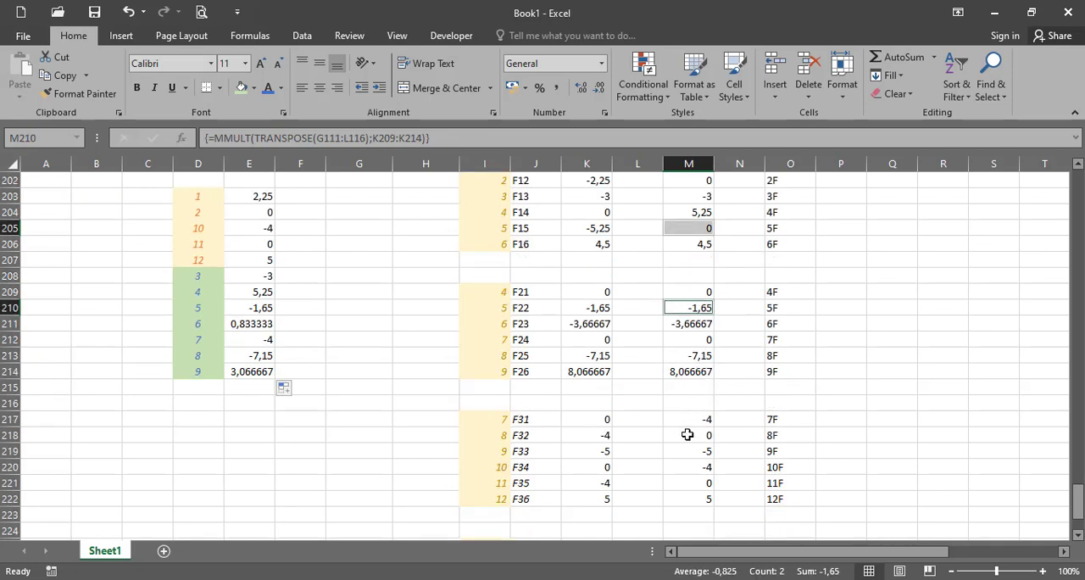
scroll(703, 388, "down", 2)
scroll(704, 397, "up", 1)
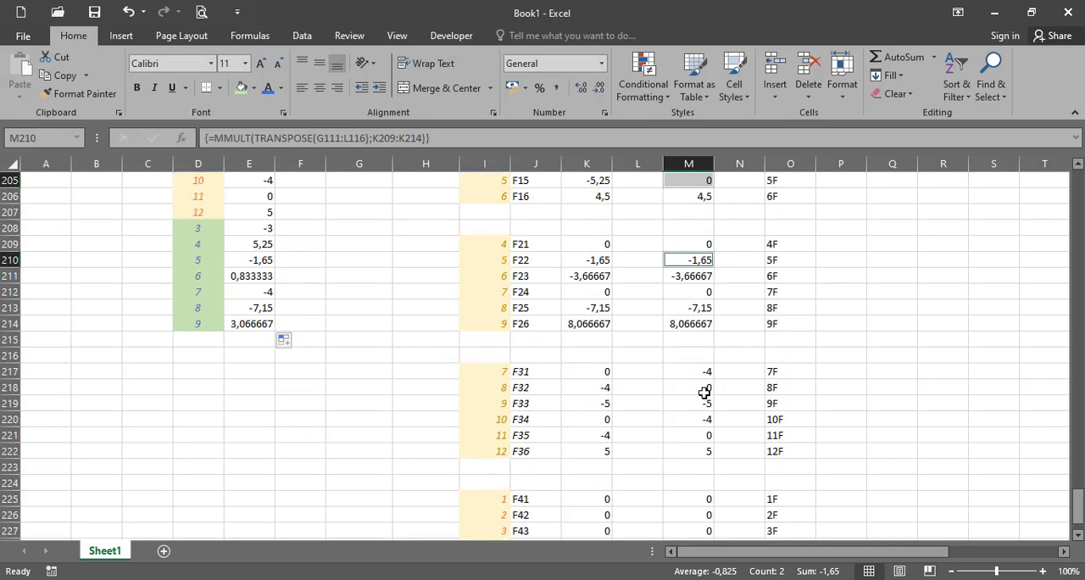
scroll(705, 390, "up", 1)
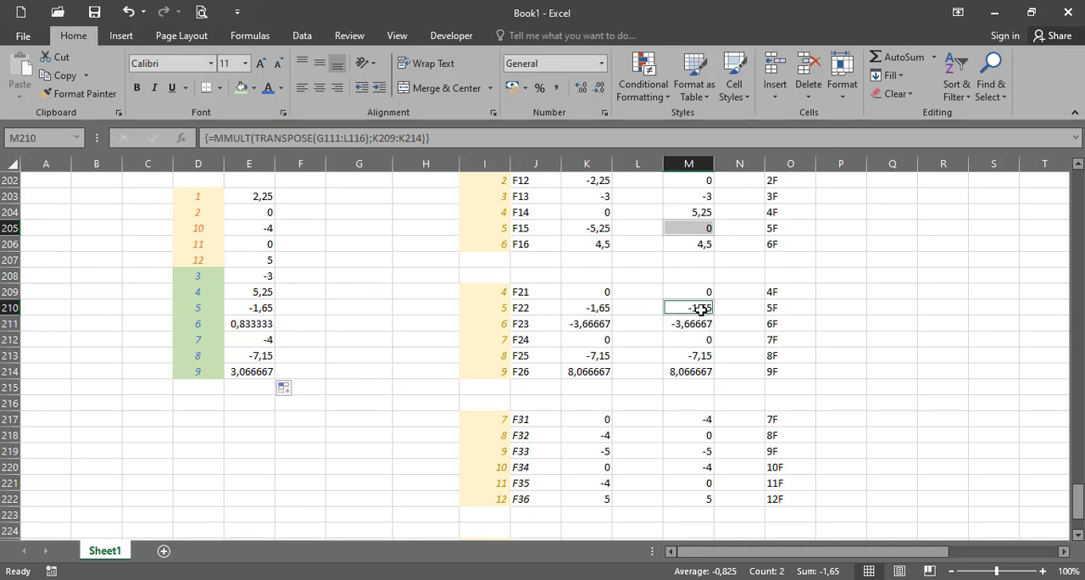
left_click(270, 331)
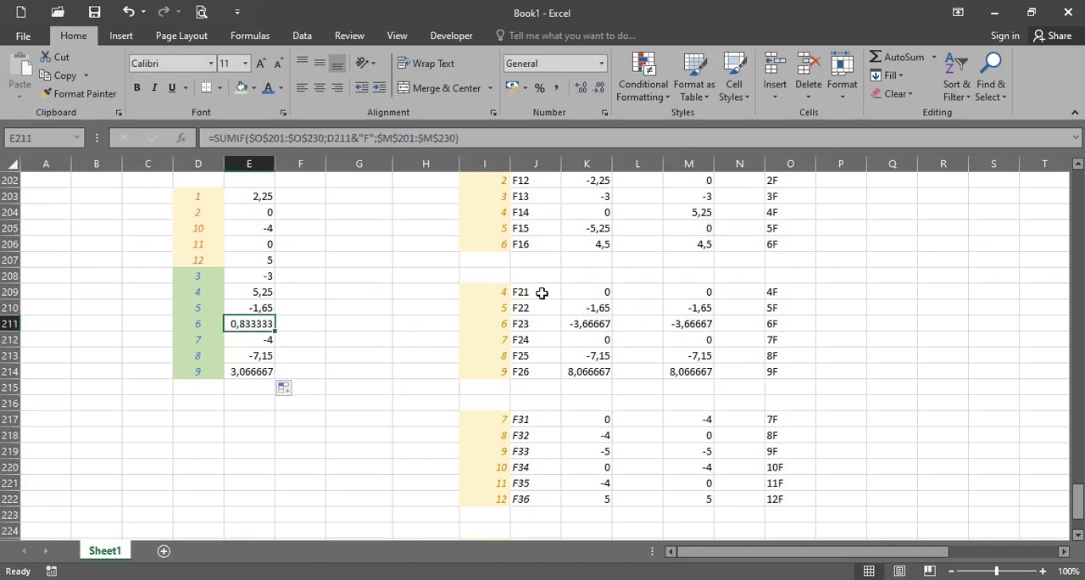
left_click(698, 244)
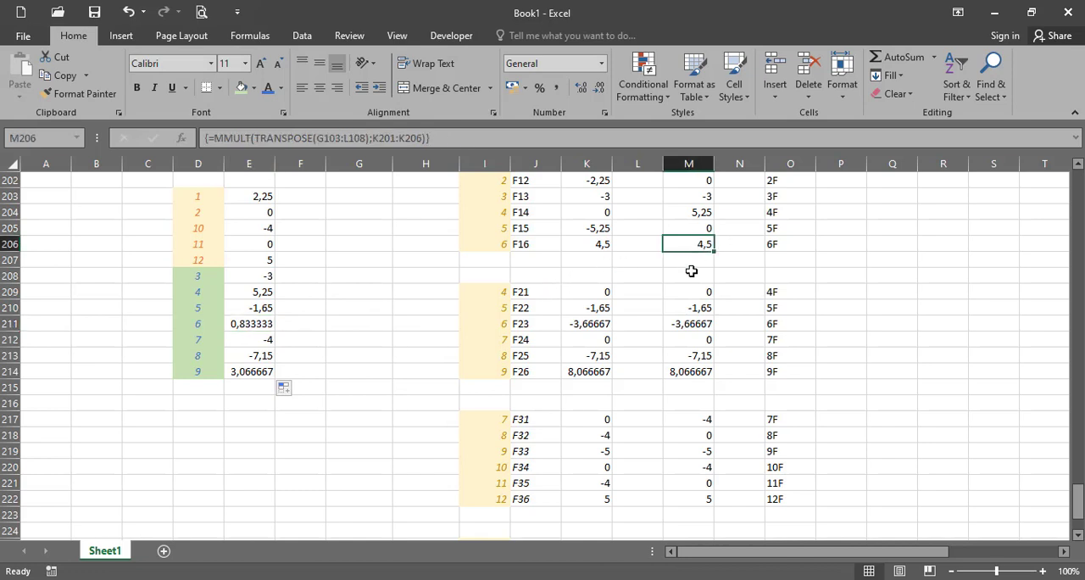
left_click(709, 323, "ctrl")
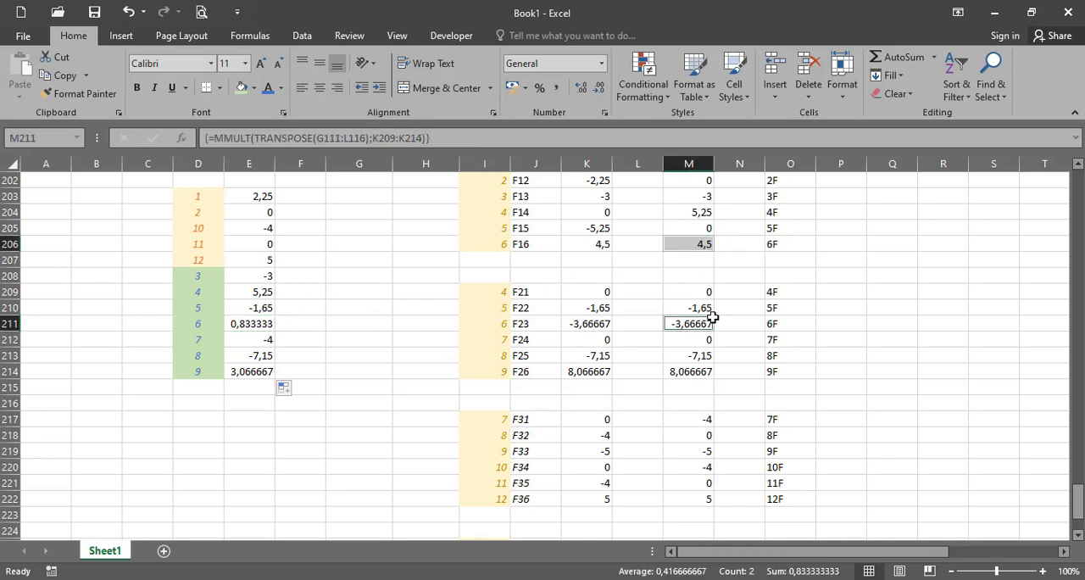
- Compare the sums for degrees of freedom 7 and 8 in E212:E213 with the element forces labelled 7F and 8F
left_click(265, 341)
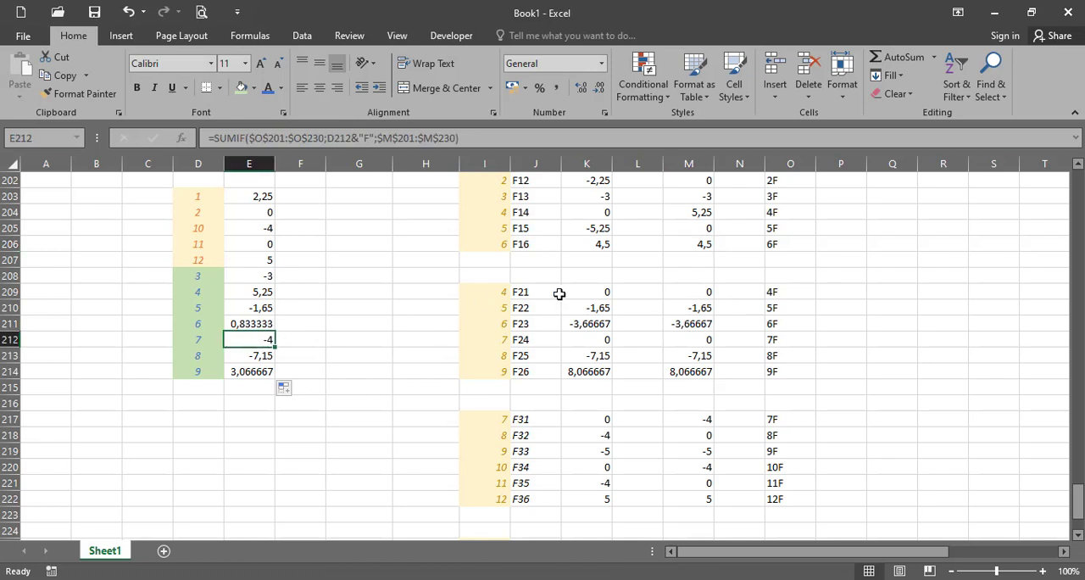
left_click(682, 343)
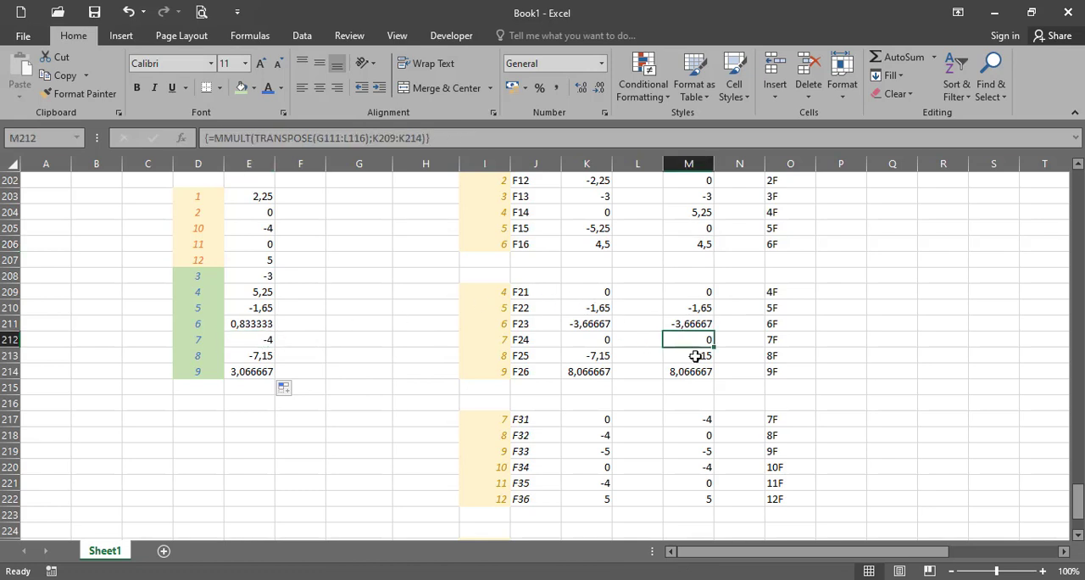
left_click(692, 417, "ctrl")
scroll(760, 379, "down", 2)
scroll(760, 379, "down", 2)
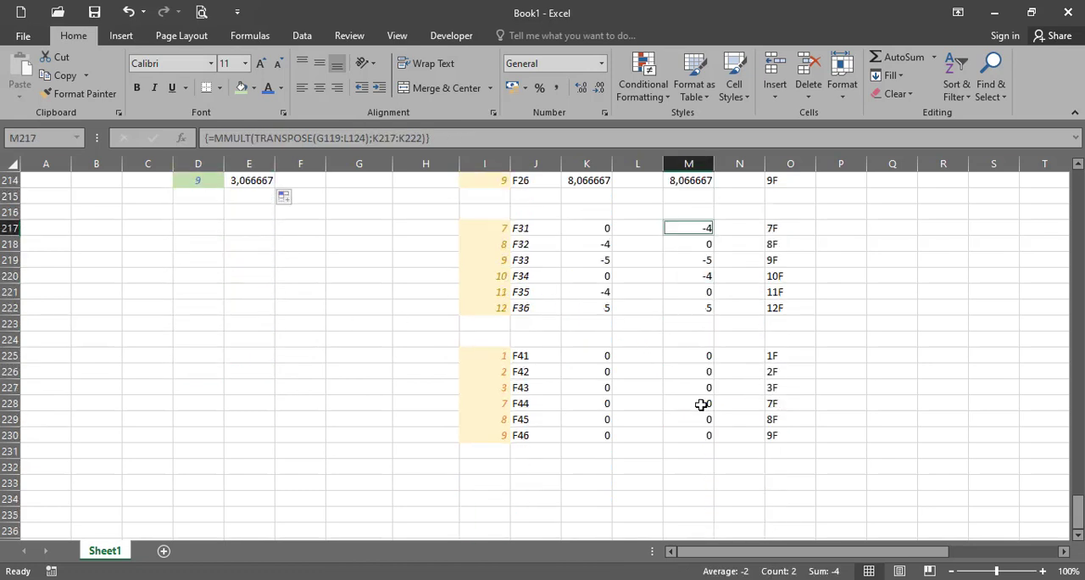
scroll(448, 364, "up", 3)
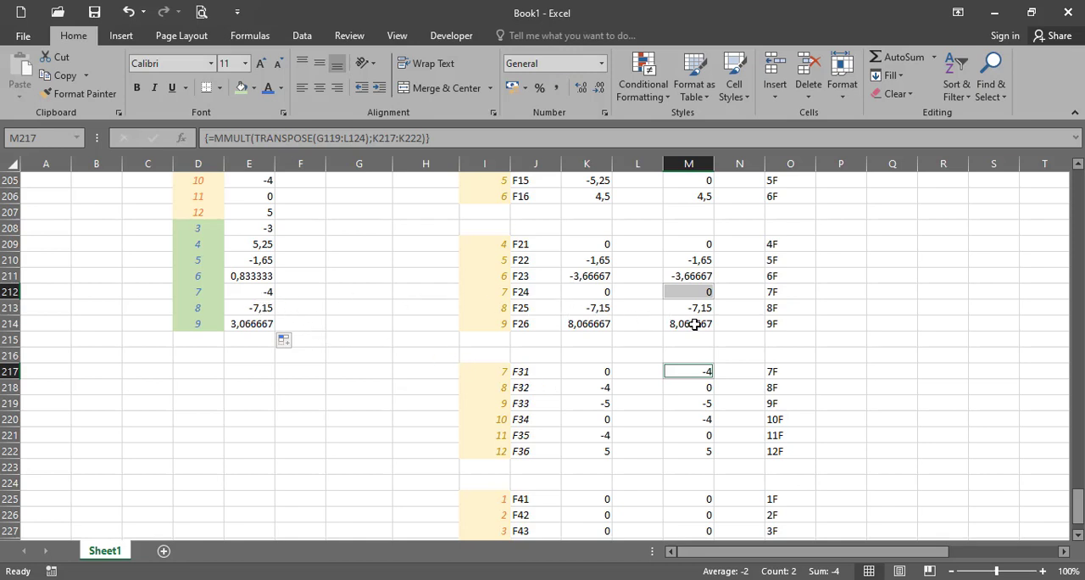
scroll(704, 307, "down", 2)
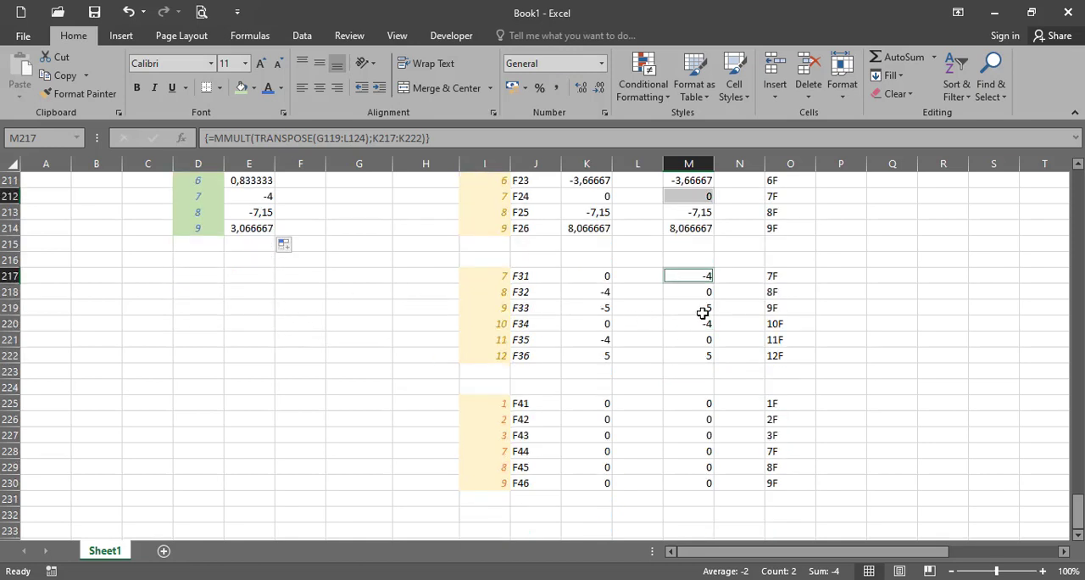
scroll(543, 416, "up", 1)
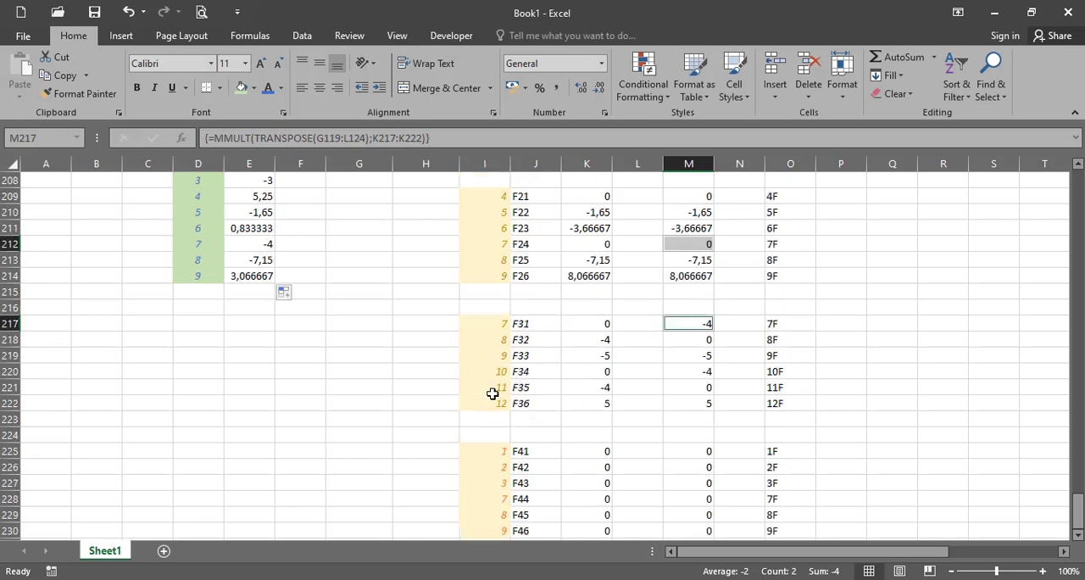
- Check the sum for degree of freedom 9 in E214 against the combined element forces M214 and M219, then clear the selection
left_click(263, 276)
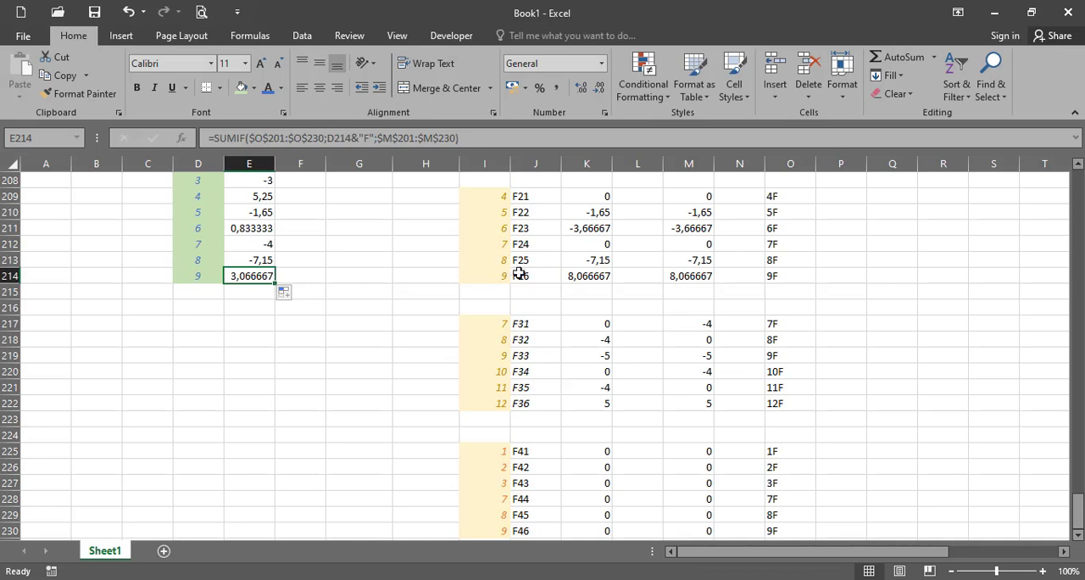
left_click(701, 278)
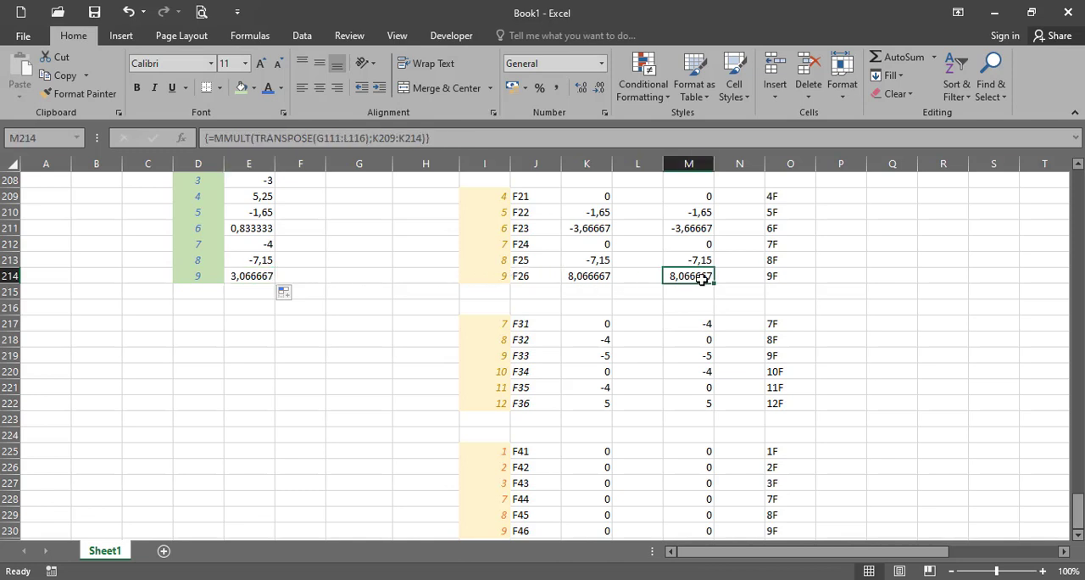
left_click(682, 353, "ctrl")
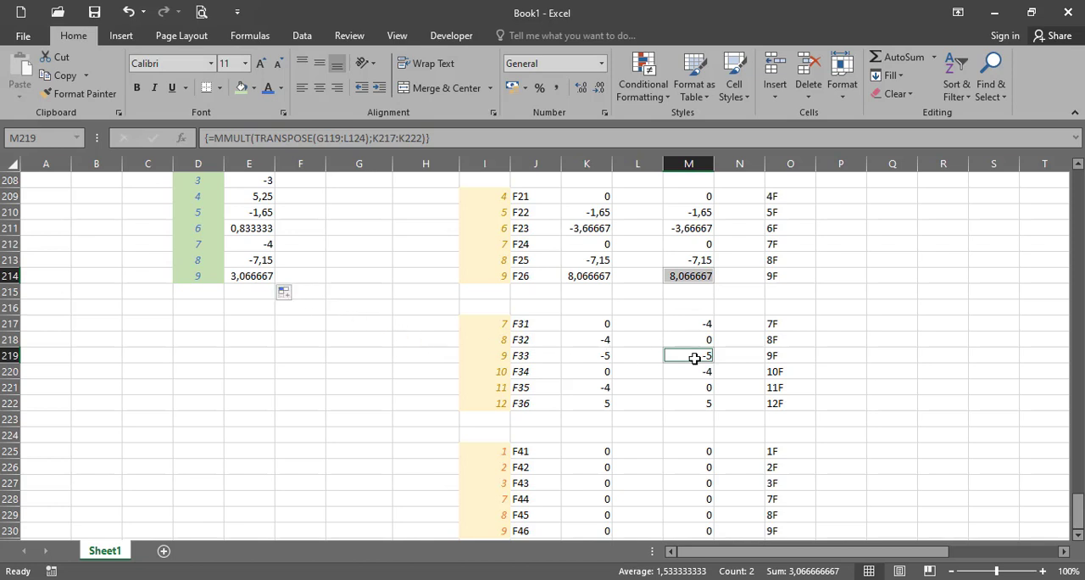
scroll(685, 382, "down", 1)
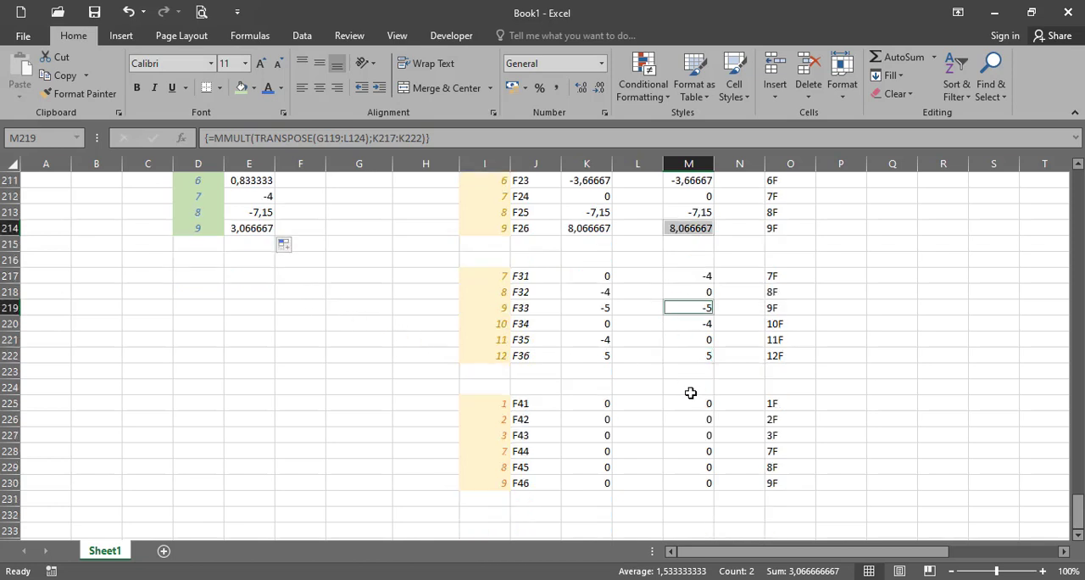
scroll(703, 378, "up", 2)
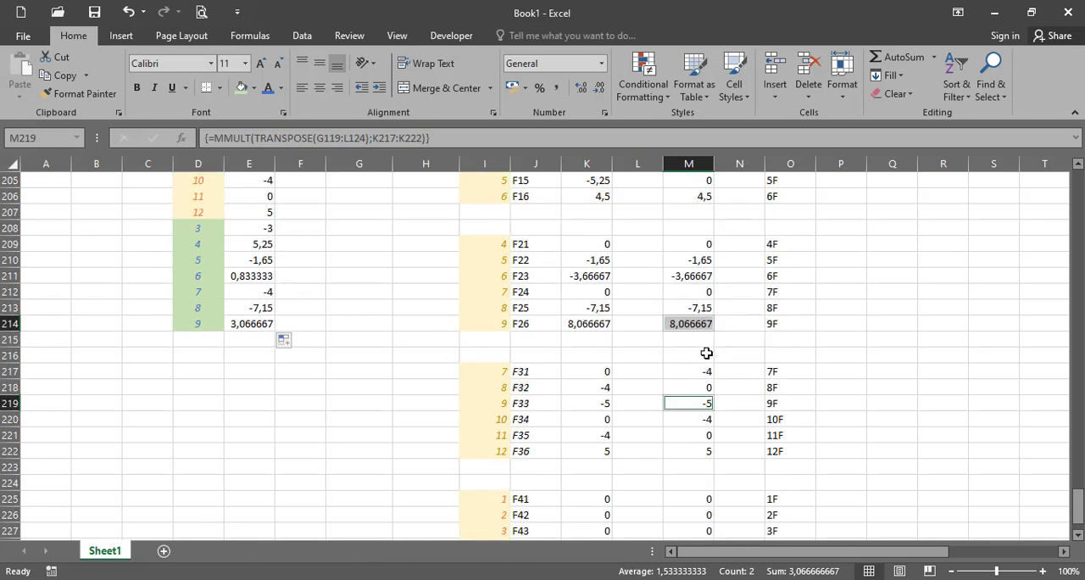
left_click(703, 183, "ctrl")
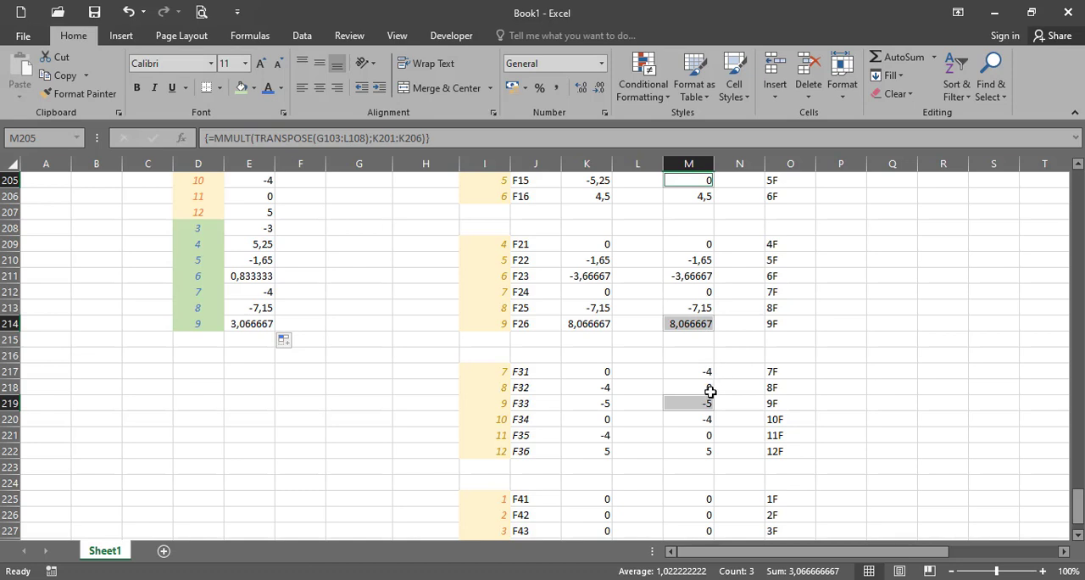
left_click(330, 319)
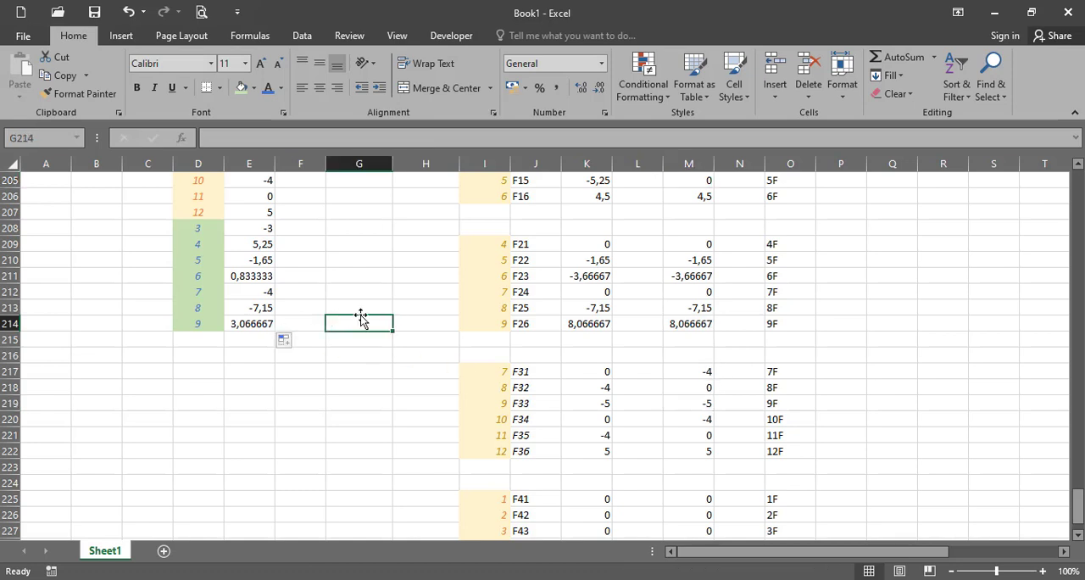
- Outline the force values in E203:E207 and E208:E214 as two separate blocks with dark gray outside borders
scroll(358, 318, "up", 1)
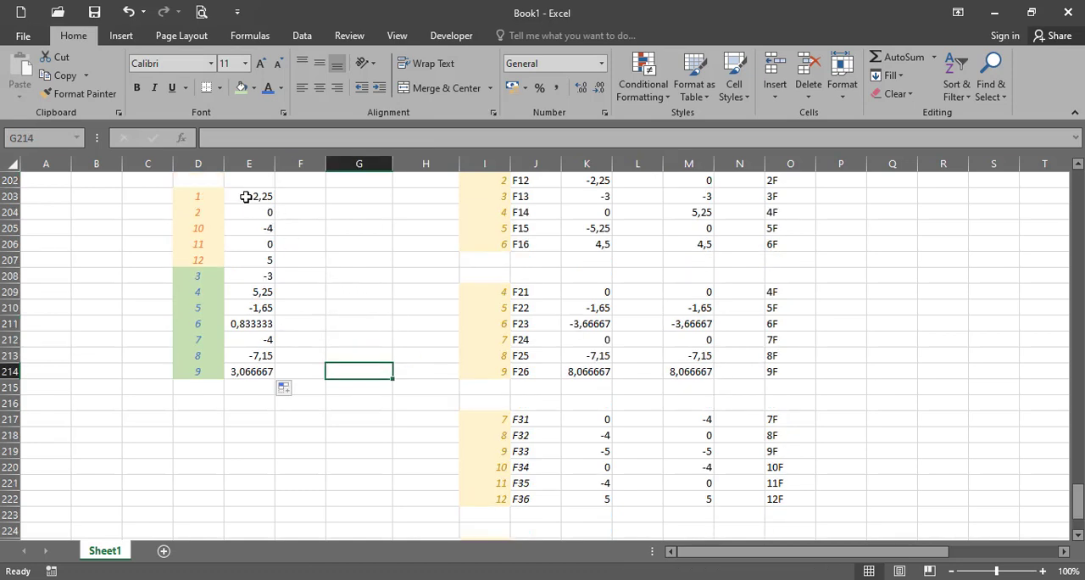
left_click_drag(246, 196, 254, 260)
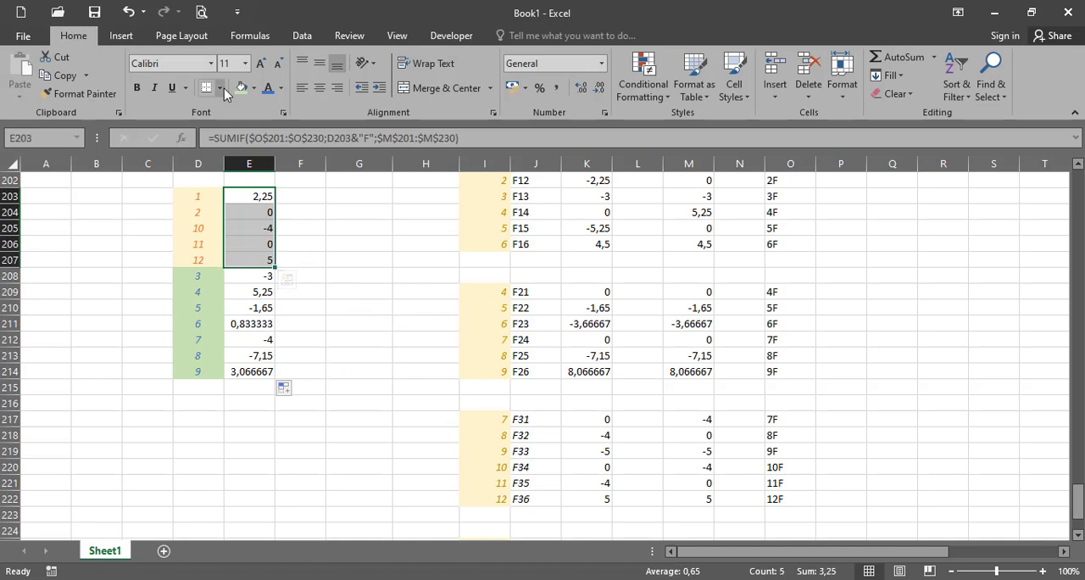
left_click(218, 87)
mouse_move(263, 455)
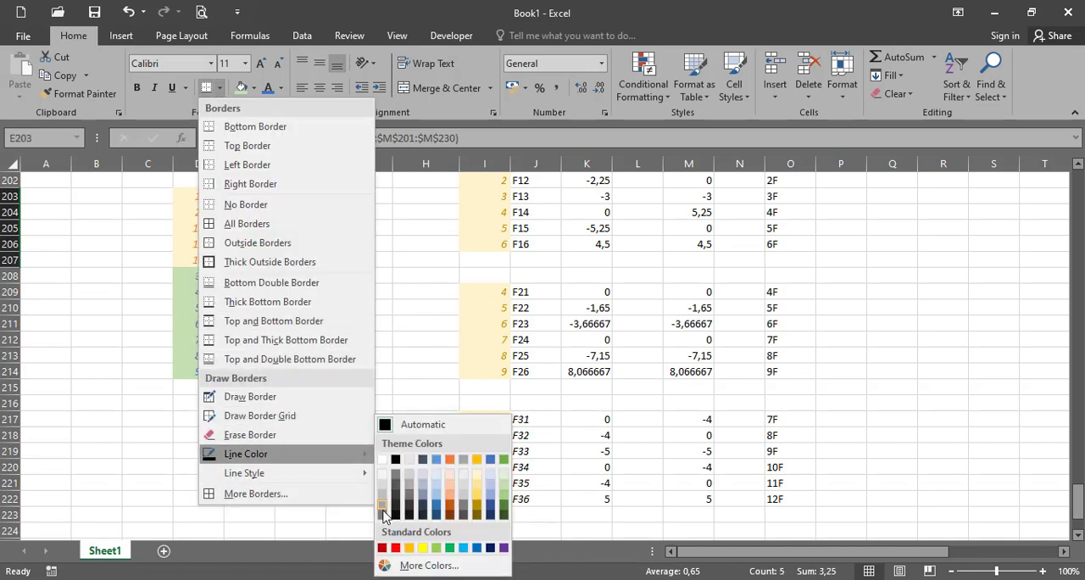
left_click(384, 513)
left_click(218, 88)
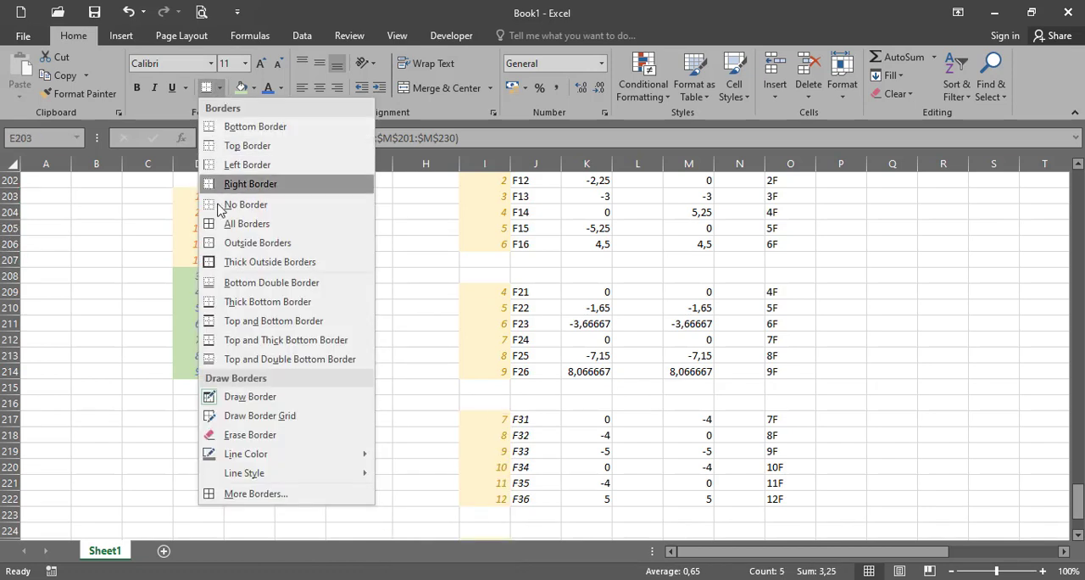
left_click(246, 262)
left_click_drag(255, 278, 264, 374)
scroll(303, 253, "up", 2)
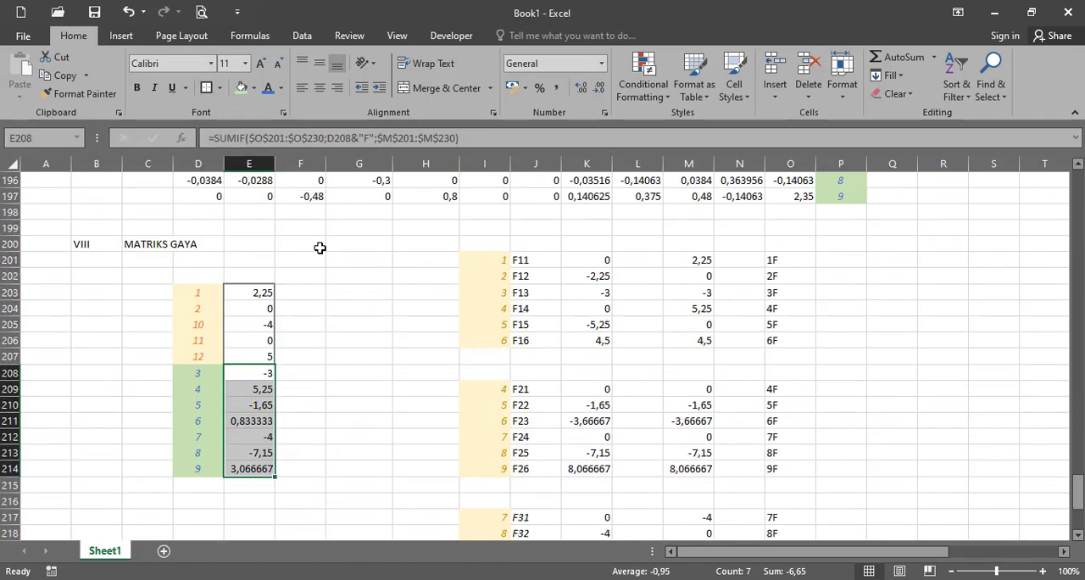
- Add the section heading below the force tables, with IX in B232 and MATRIKS PERPINDAHAN in C232
scroll(126, 405, "down", 6)
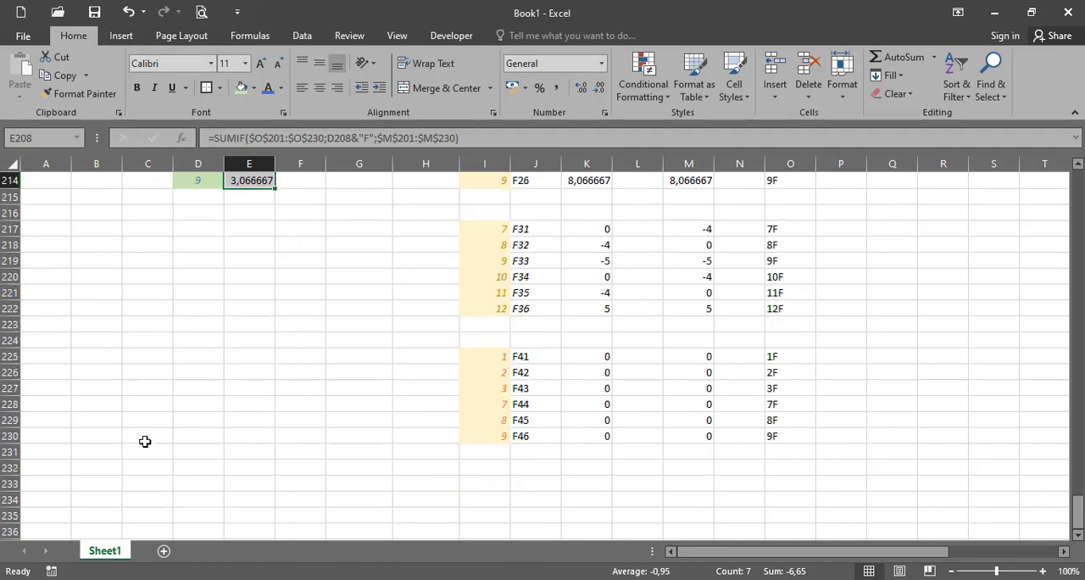
scroll(169, 424, "up", 5)
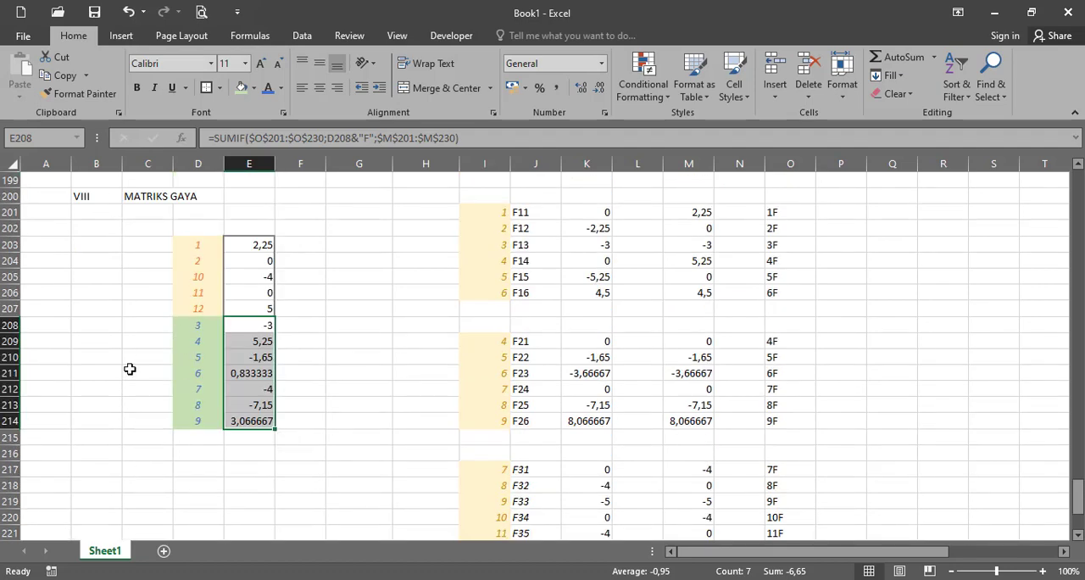
scroll(129, 369, "down", 5)
left_click(108, 471)
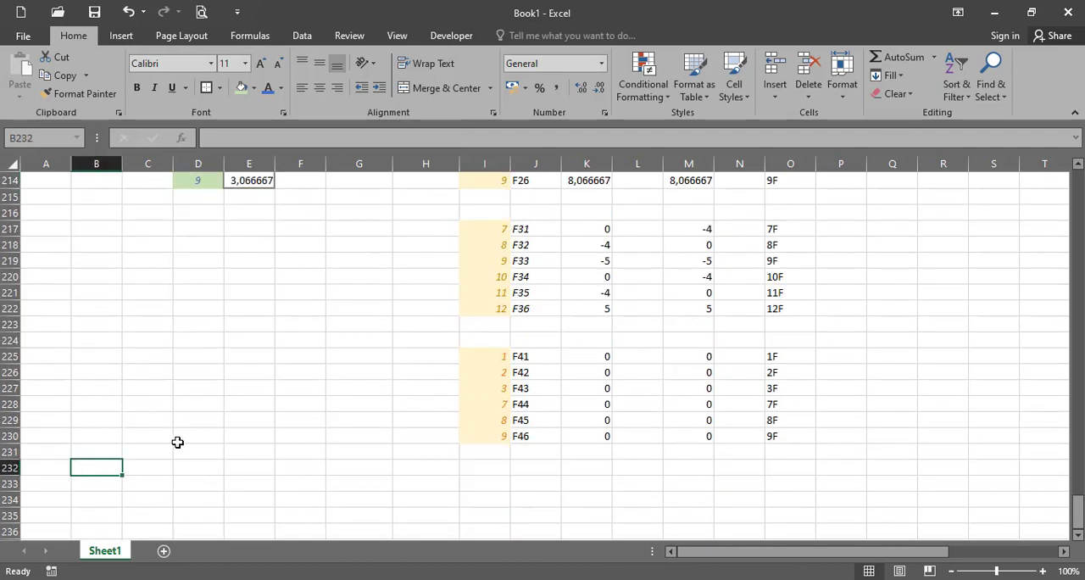
type("IX")
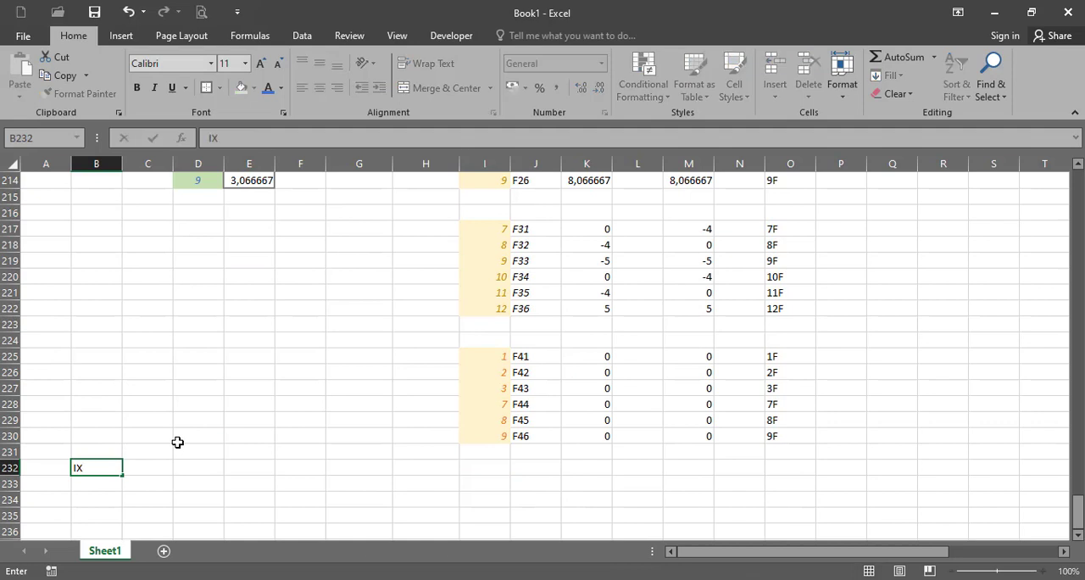
key("Return")
key("Right")
key("Up")
type("MA")
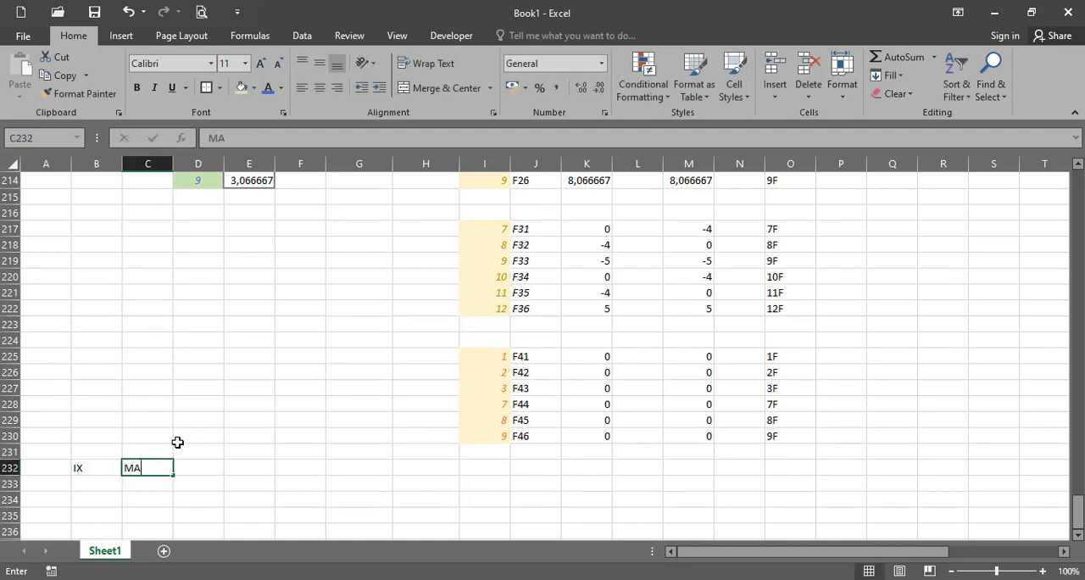
type("TRIKS")
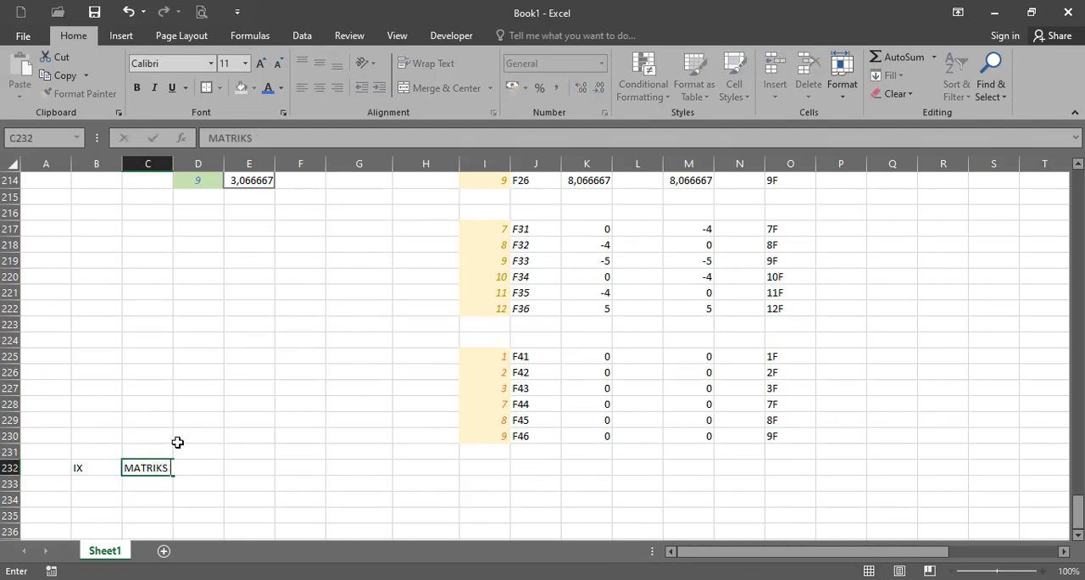
type(" OPINDAHAN")
key("Return")
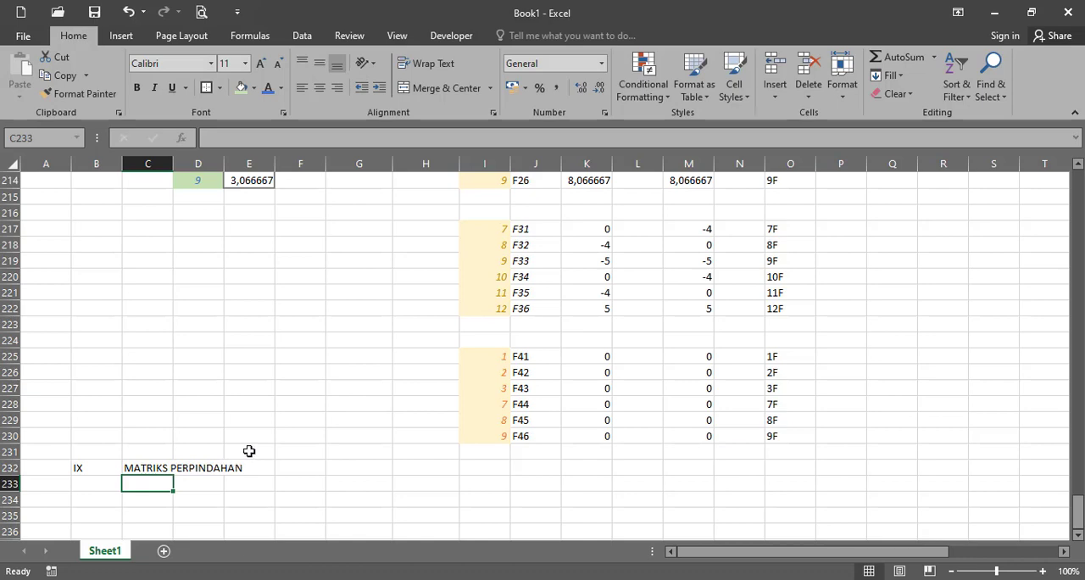
- Copy the degree-of-freedom block 3 to 9 with its force values, D208:E214, to D234 under the displacement heading
scroll(250, 447, "up", 4)
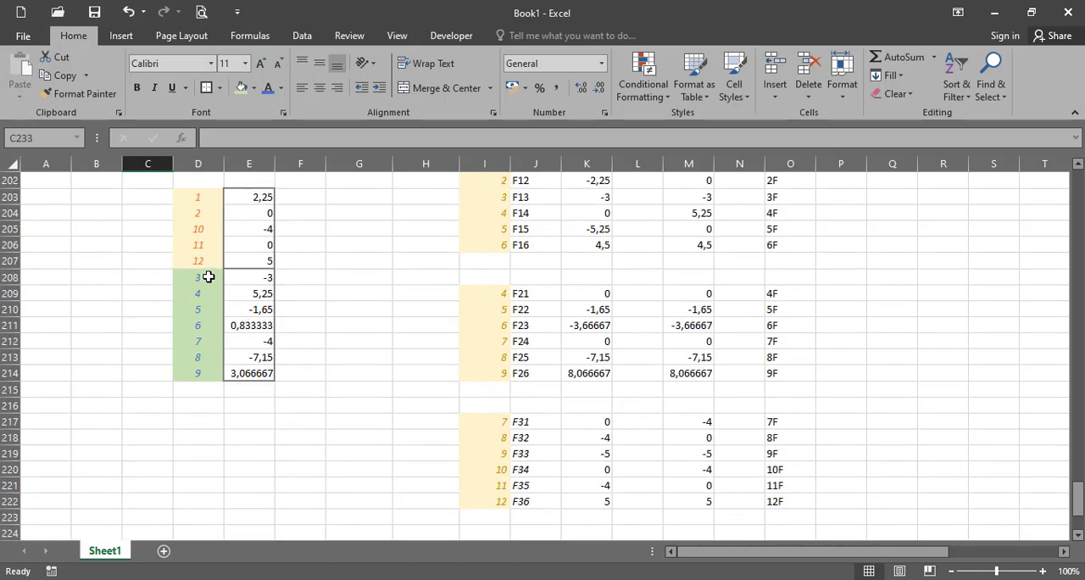
left_click_drag(211, 281, 263, 373)
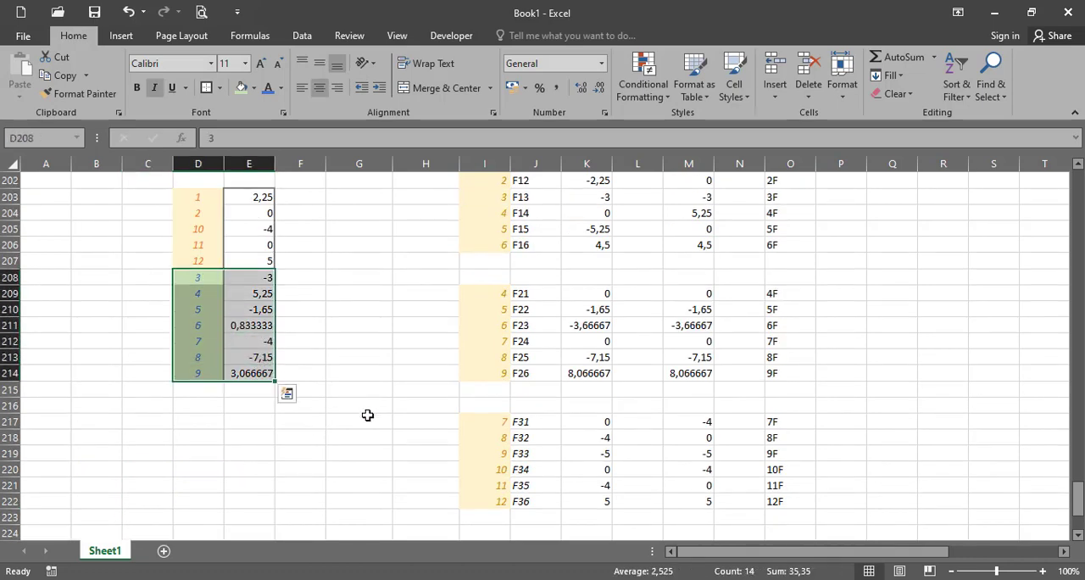
key("ctrl+c")
scroll(368, 415, "down", 5)
left_click(199, 449)
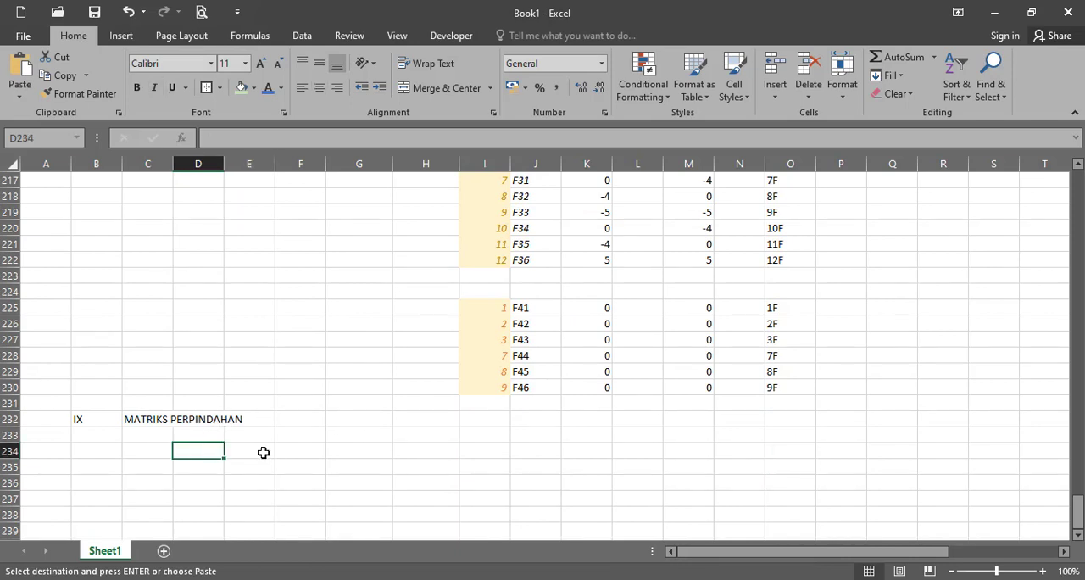
key("ctrl+v")
- Clear the copied force formulas from E234:E240, keeping the degree-of-freedom labels in column D
left_click(259, 451)
scroll(256, 485, "down", 2)
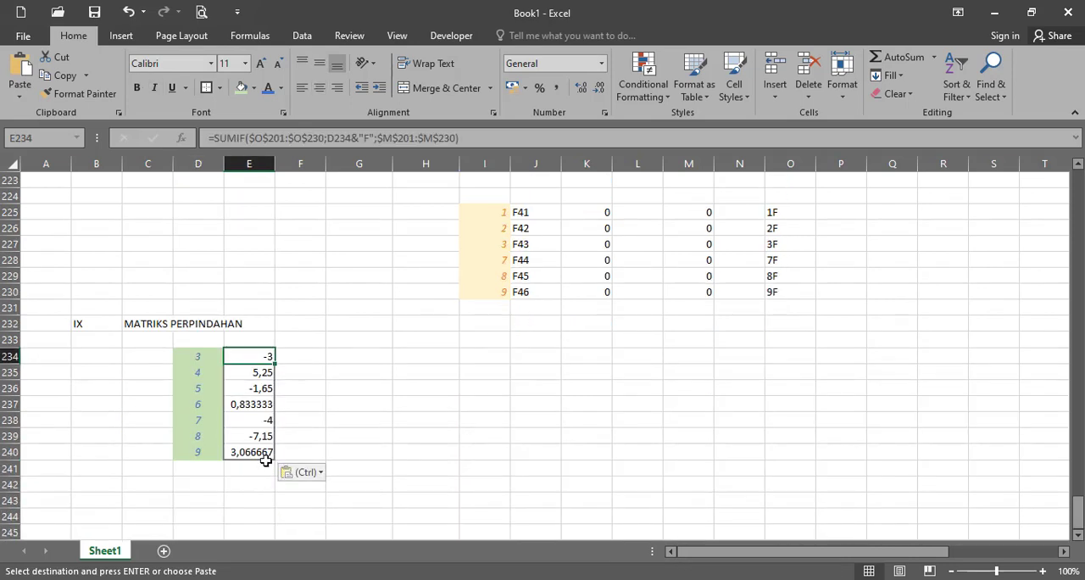
left_click(266, 451, "shift")
key("Delete")
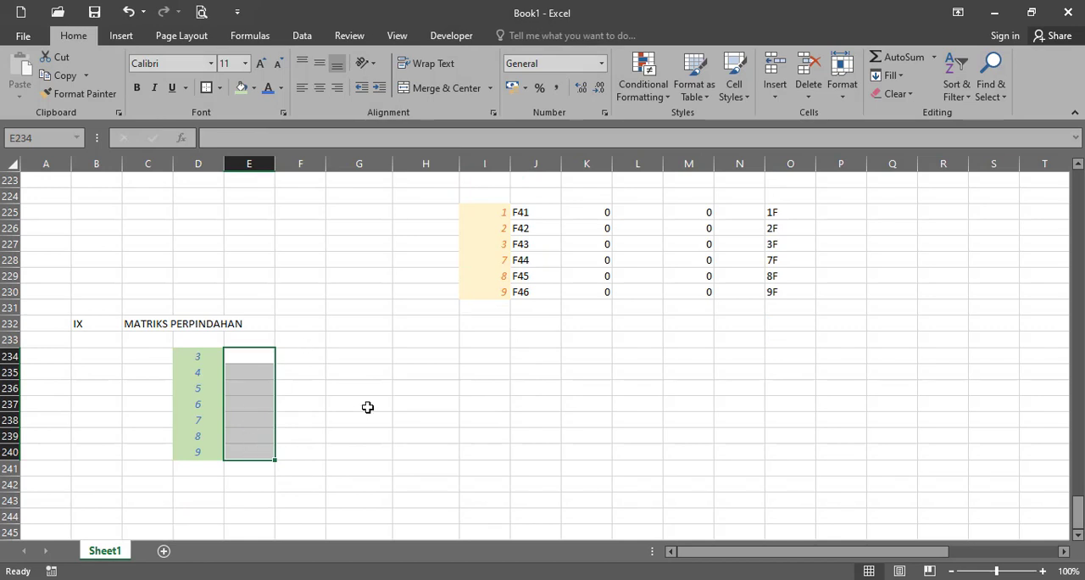
- Begin an MMULT formula in E234:E240 with MINVERSE of the stiffness submatrix I191:O197 as its first array
scroll(367, 407, "up", 3)
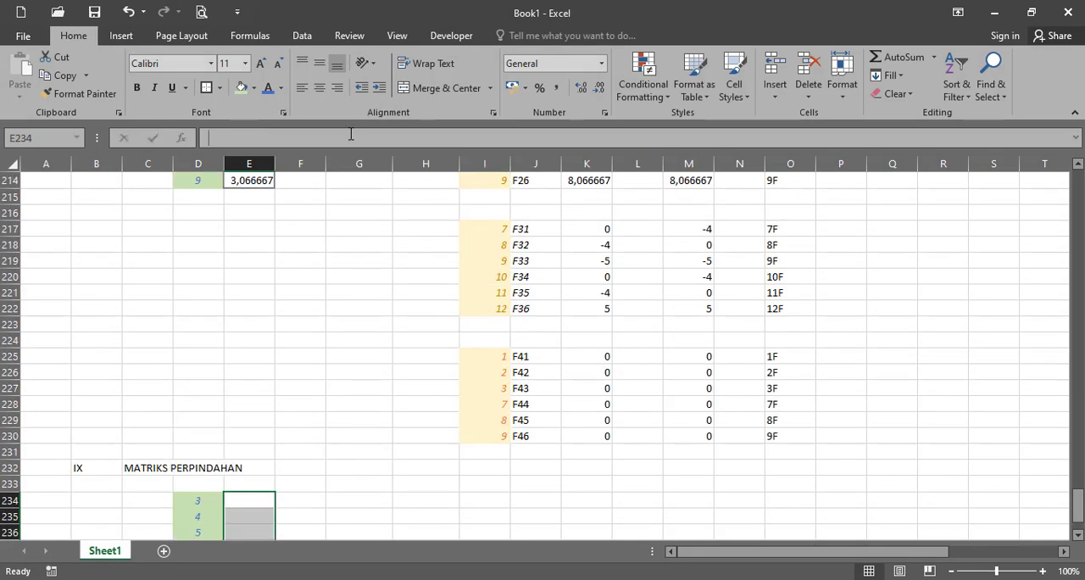
left_click(350, 134)
type("=")
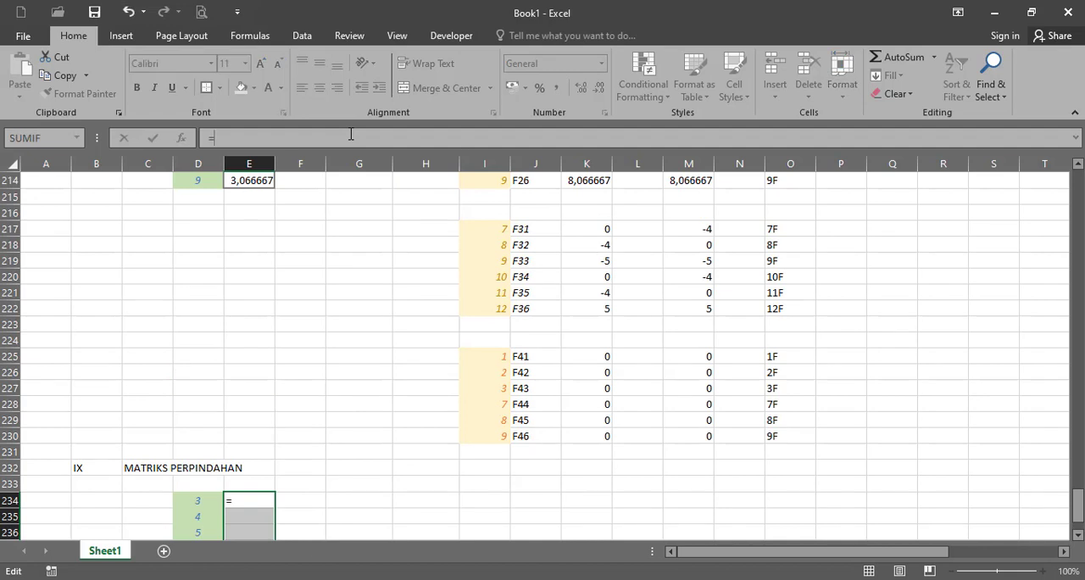
type("MMULT")
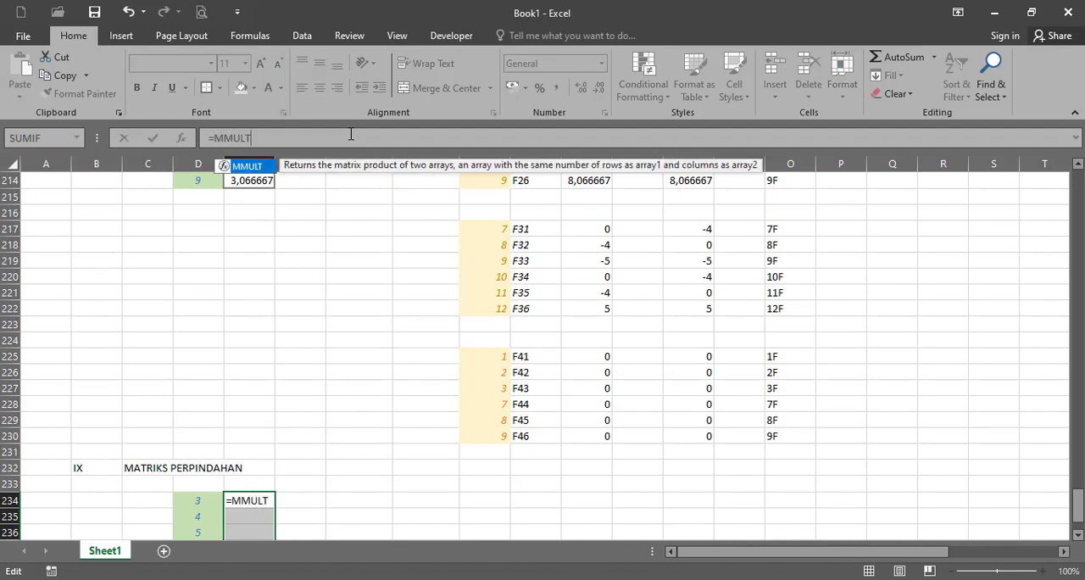
type("(MINV")
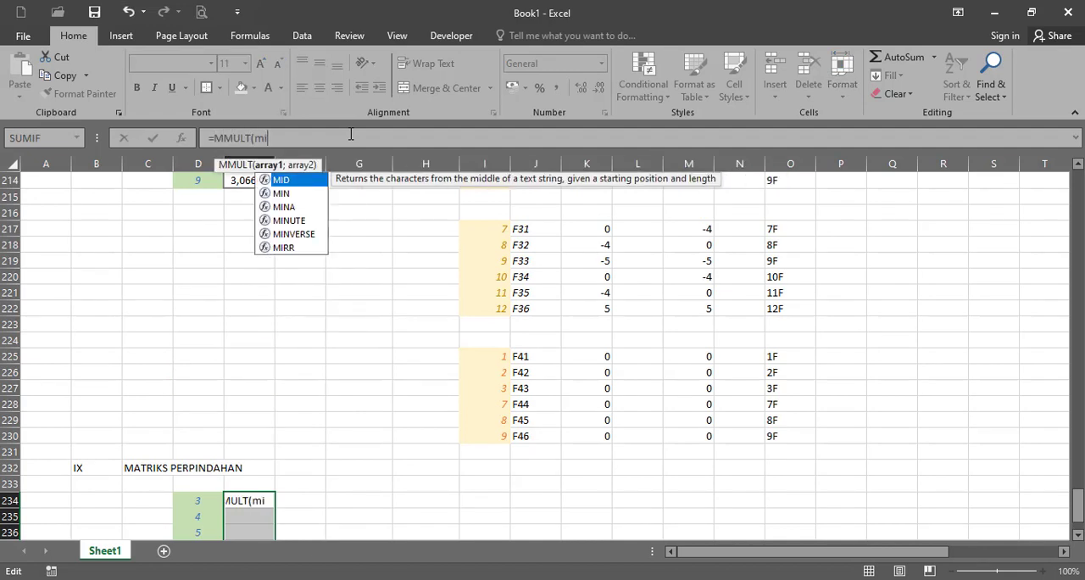
type("ERS")
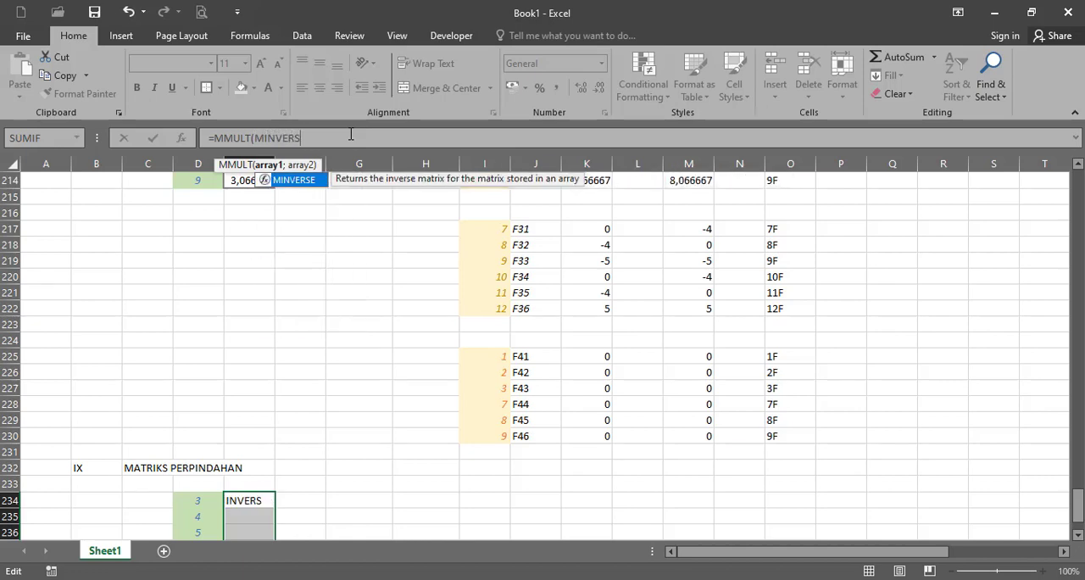
type("E(")
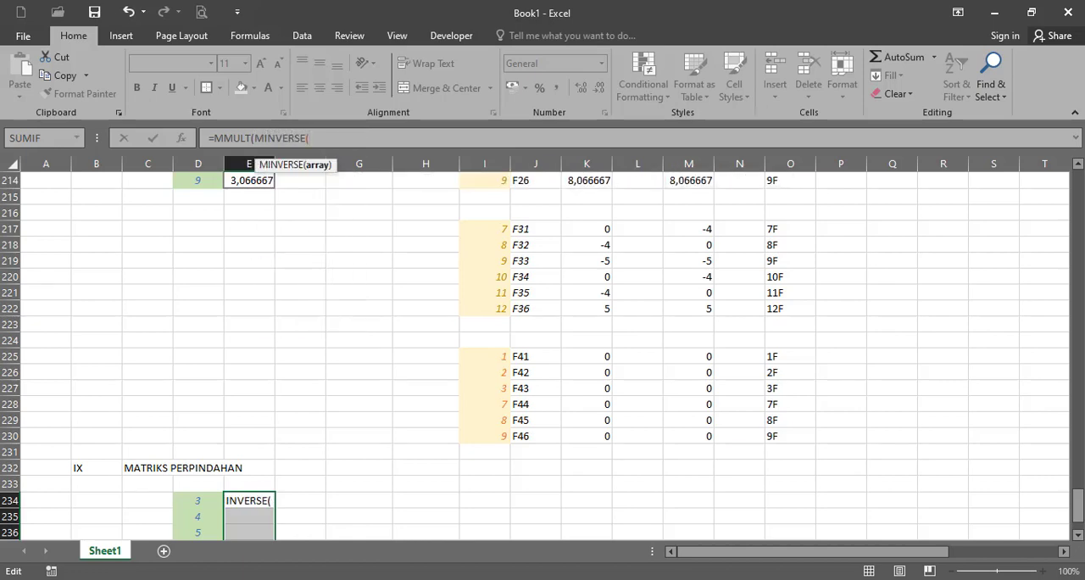
left_click_drag(1078, 502, 1078, 455)
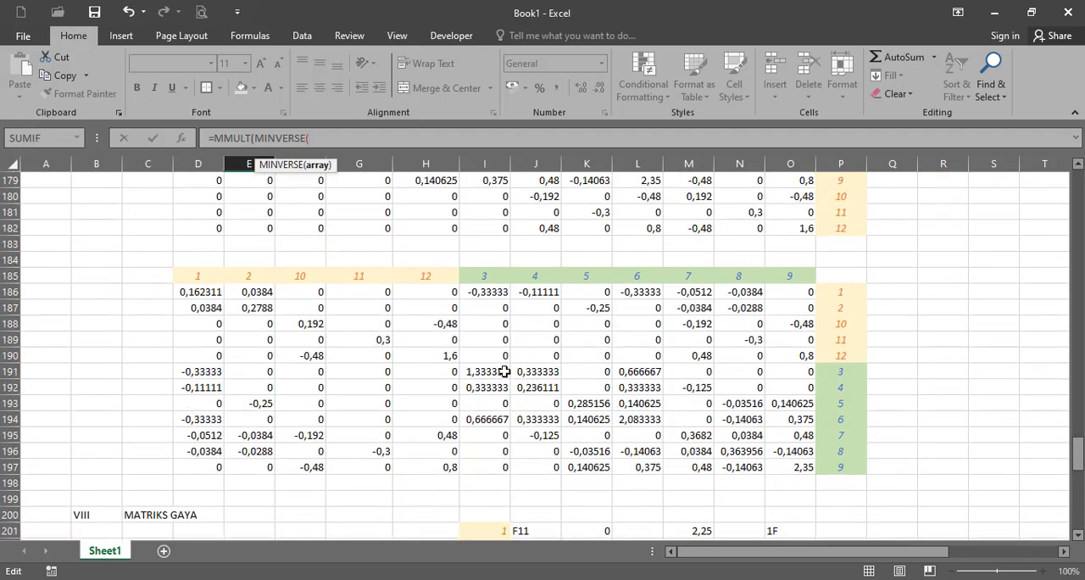
left_click_drag(500, 373, 797, 462)
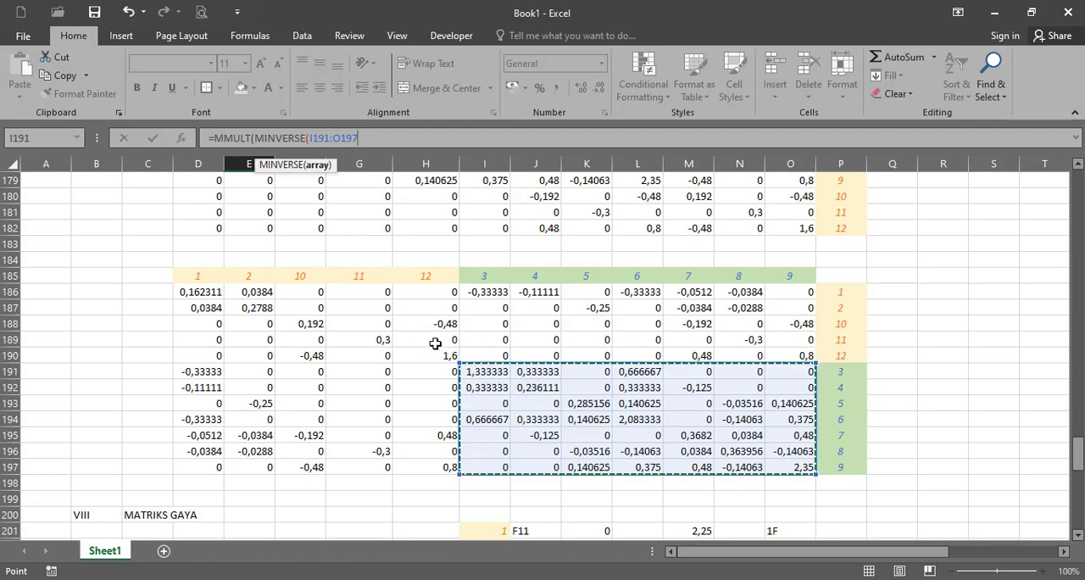
- Complete the MMULT formula with the force vector E208:E214 as second array and enter it as an array formula across E234:E240
left_click_drag(1075, 427, 1075, 500)
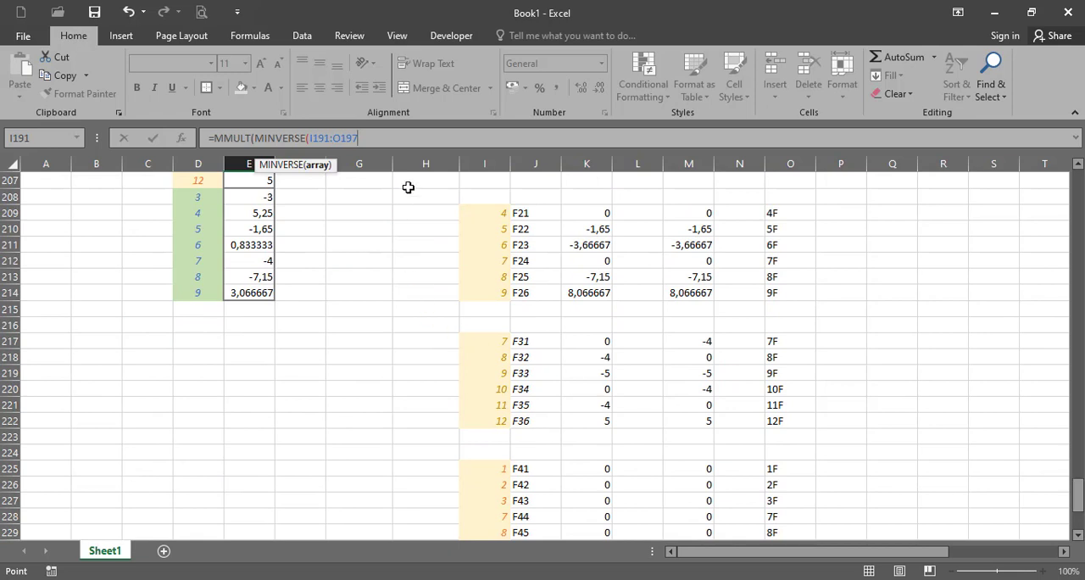
type(")")
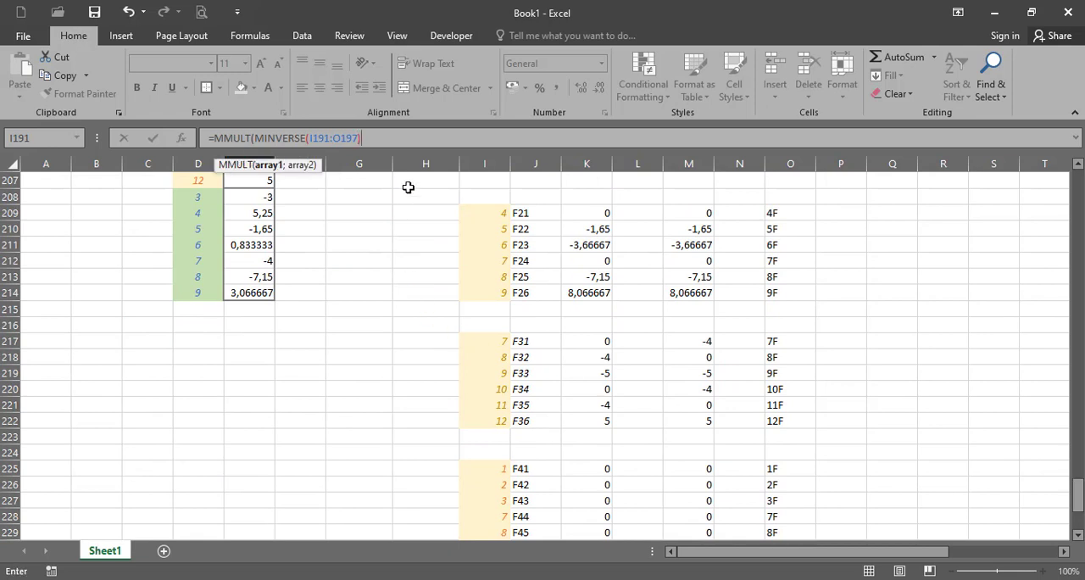
type(";")
left_click_drag(271, 198, 257, 291)
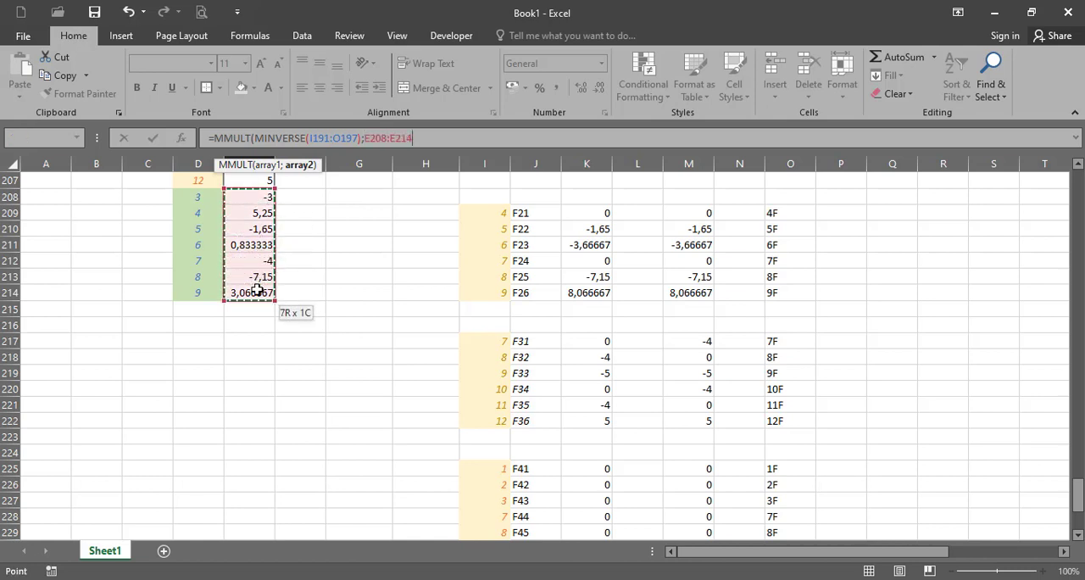
type(")")
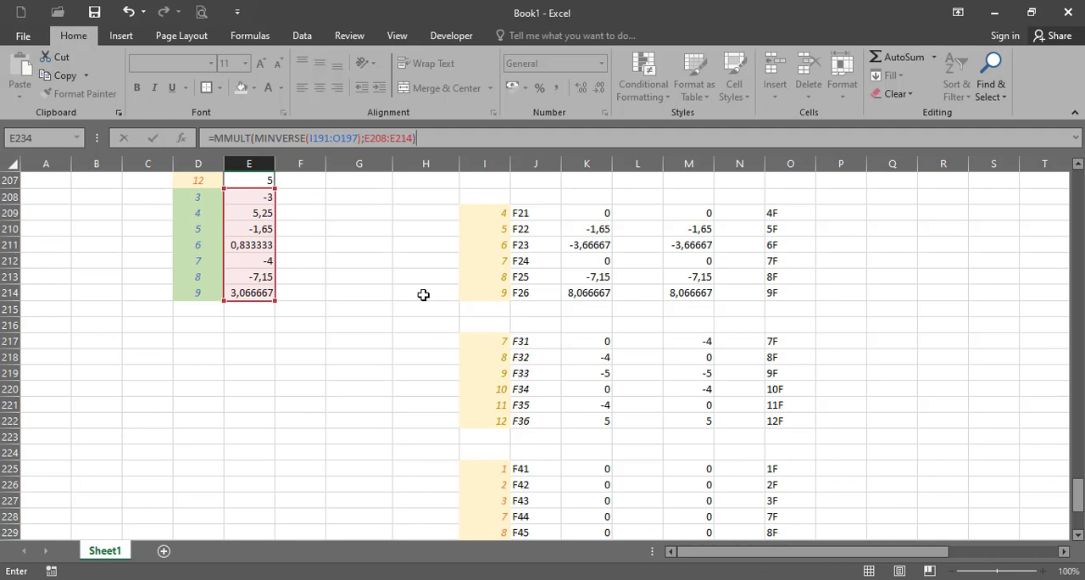
key("ctrl+shift+Return")
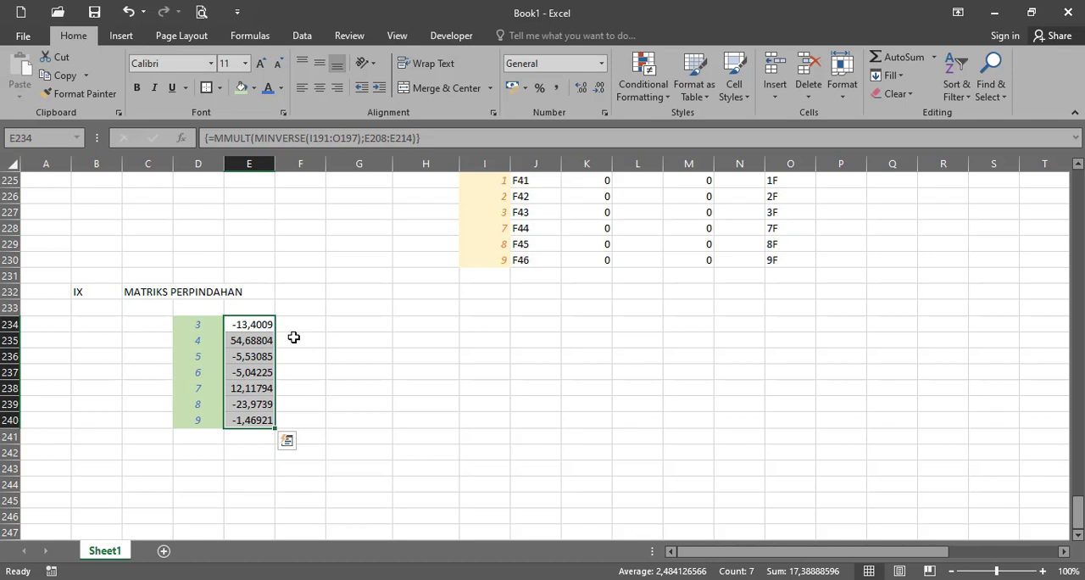
- Add the next section heading, with X in B243 and REAKSI PERLETAKAN in C243, and select E245 below it
left_click(87, 468)
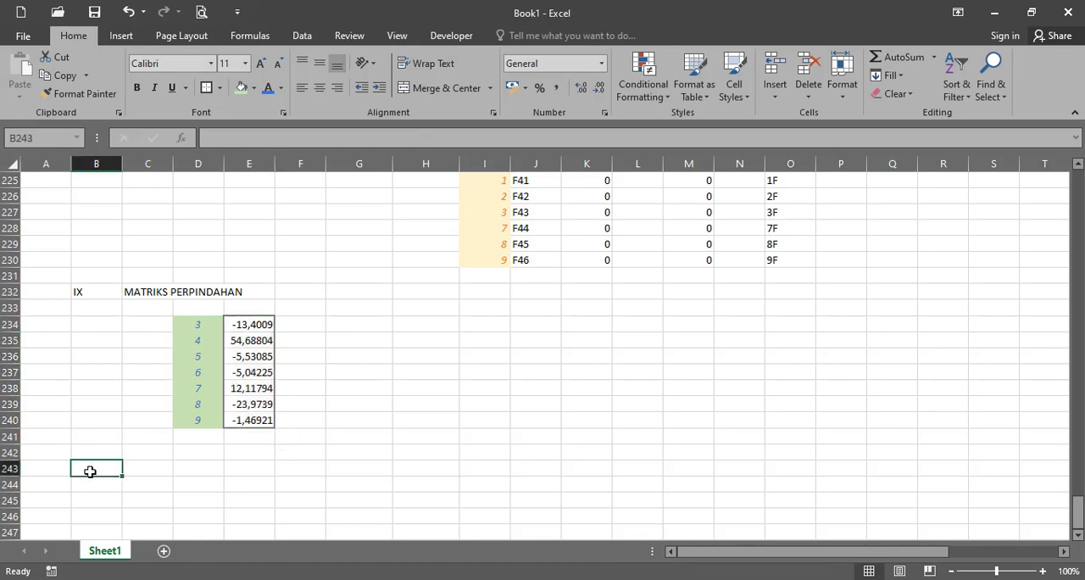
type("X")
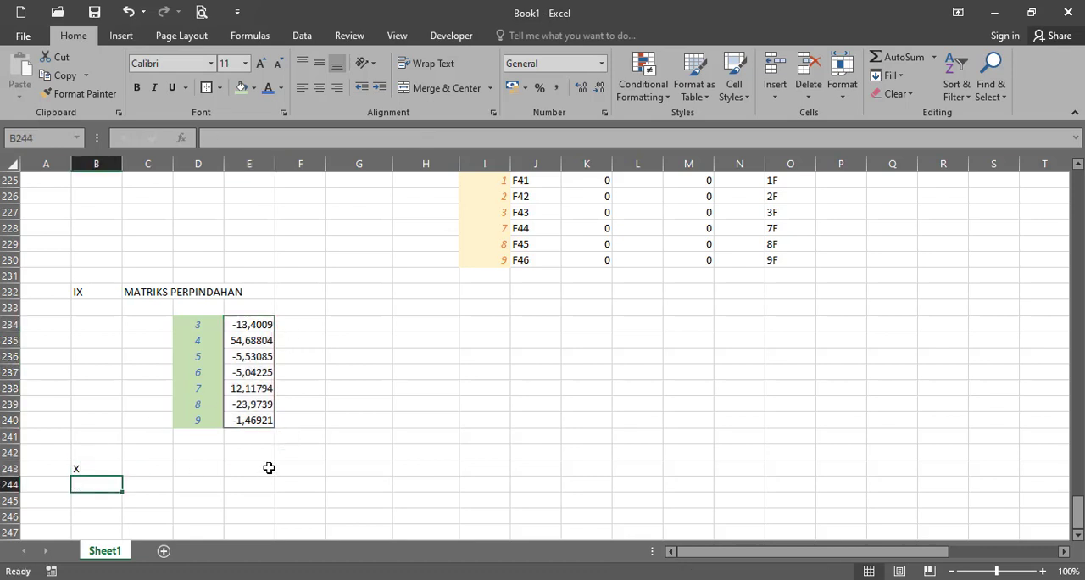
key("Tab")
type("REAKSI ")
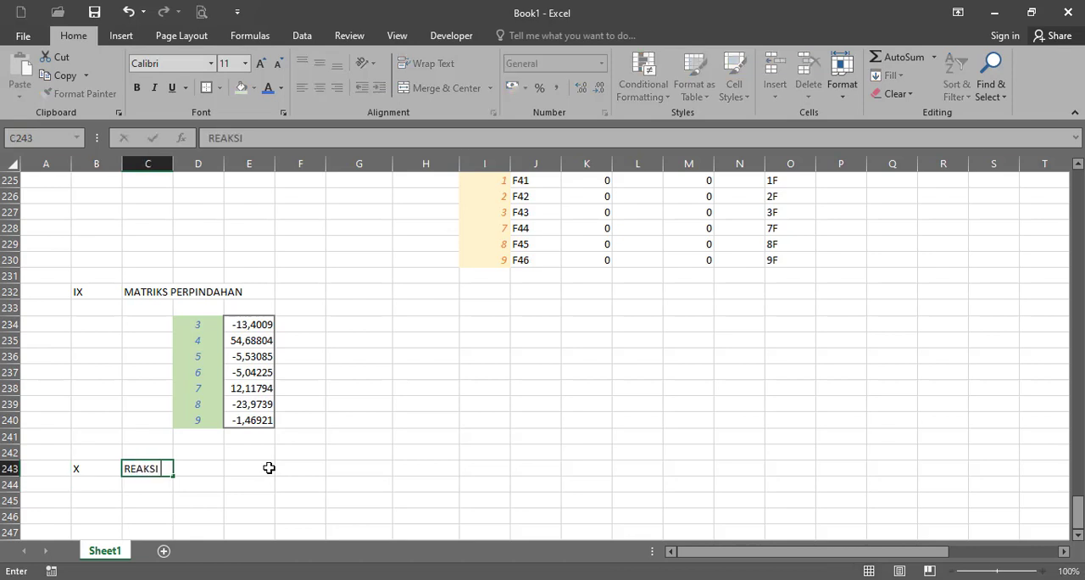
type("PERLETAKAN")
key("Return")
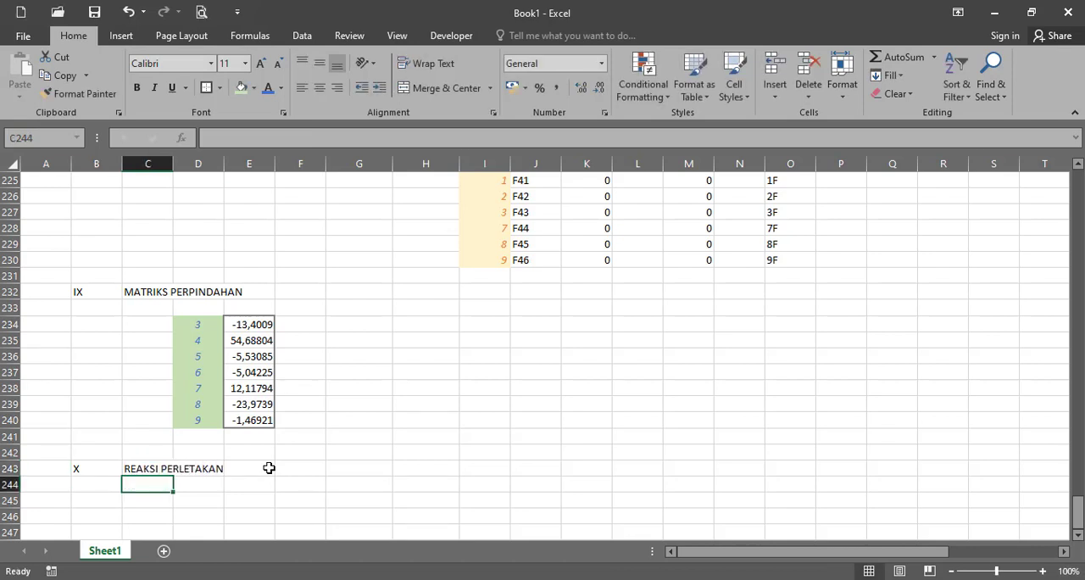
left_click(227, 497)
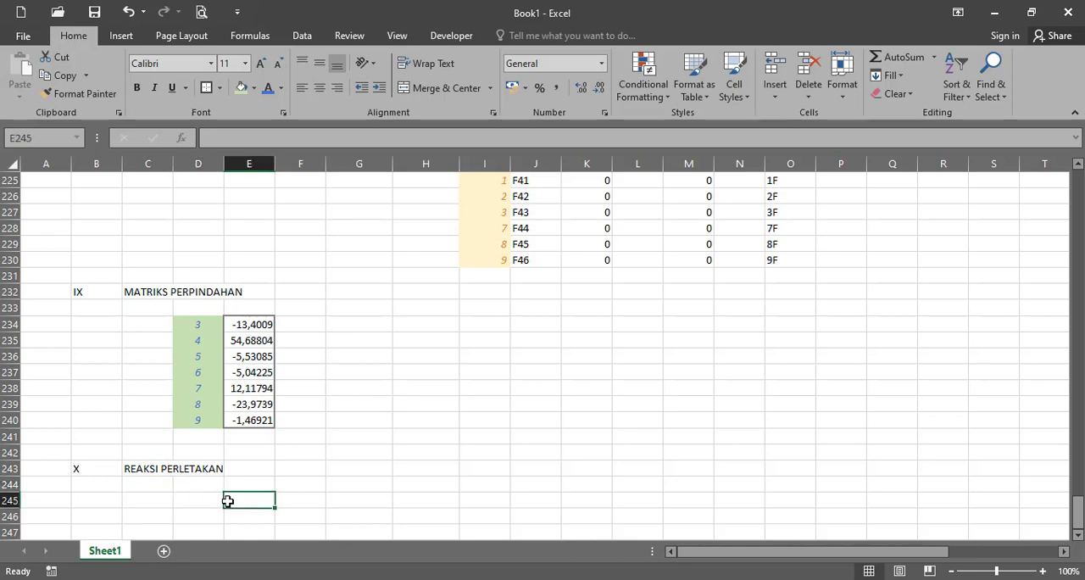
- Copy the support degree-of-freedom block D203:E207 from the force matrix to D245 under REAKSI PERLETAKAN
left_click(217, 498)
scroll(306, 339, "up", 5)
scroll(306, 332, "up", 3)
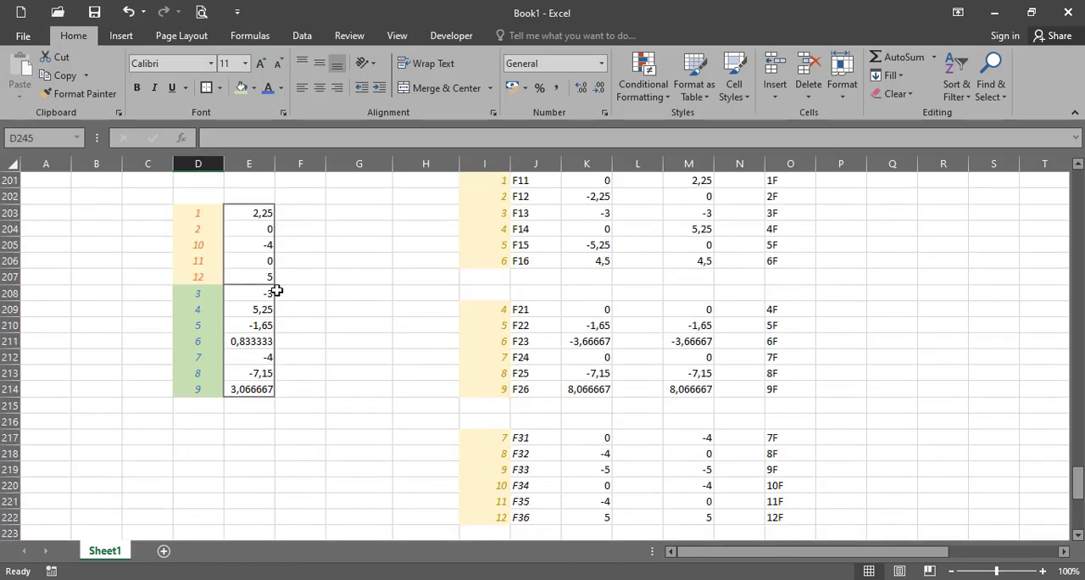
left_click_drag(203, 212, 252, 276)
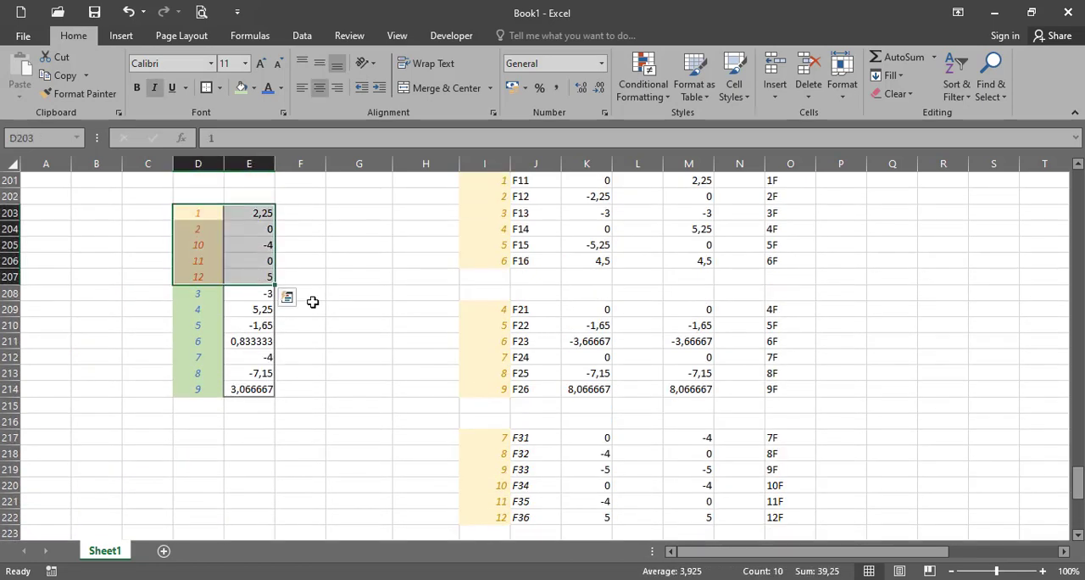
key("ctrl+c")
scroll(330, 309, "down", 5)
scroll(260, 426, "down", 4)
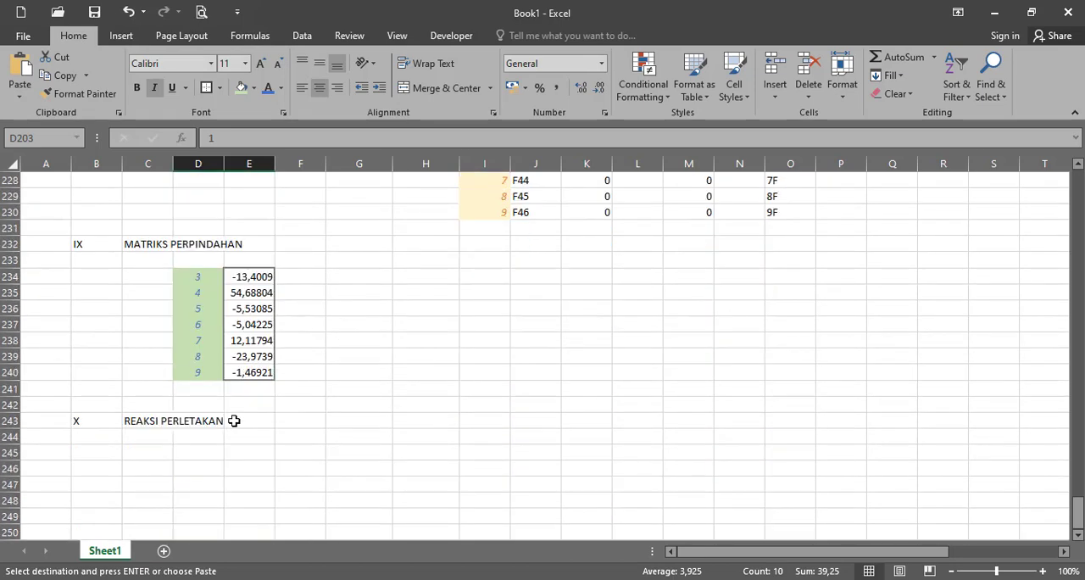
left_click(205, 454)
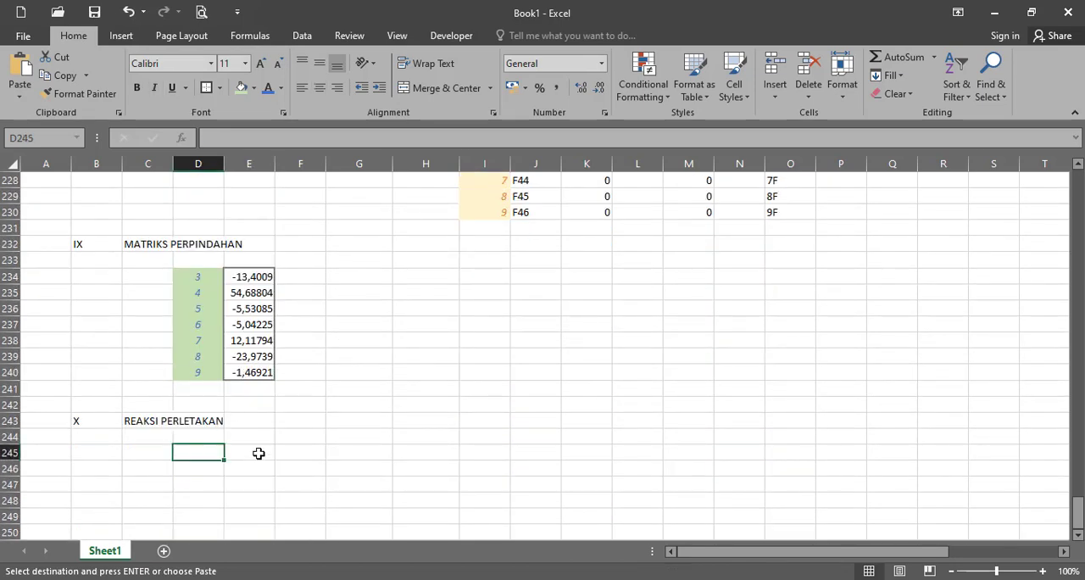
key("ctrl+v")
- Clear the copied force formulas from E245:E249, keeping the degree-of-freedom labels in column D
left_click(258, 454)
left_click(259, 517, "shift")
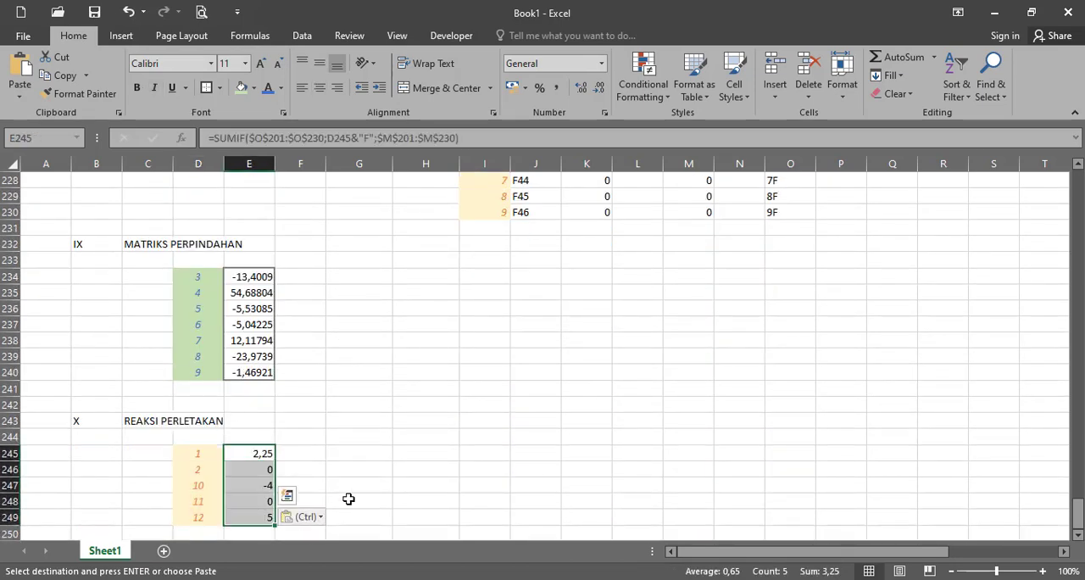
key("Delete")
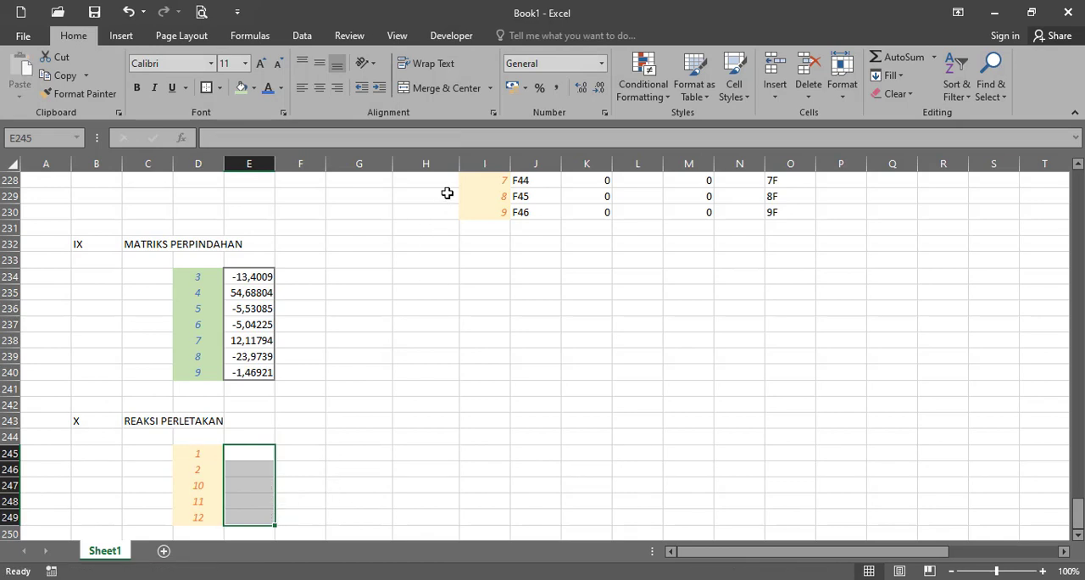
- Begin an MMULT formula for E245:E249 with the stiffness submatrix I186:O190 as its first array
left_click(471, 141)
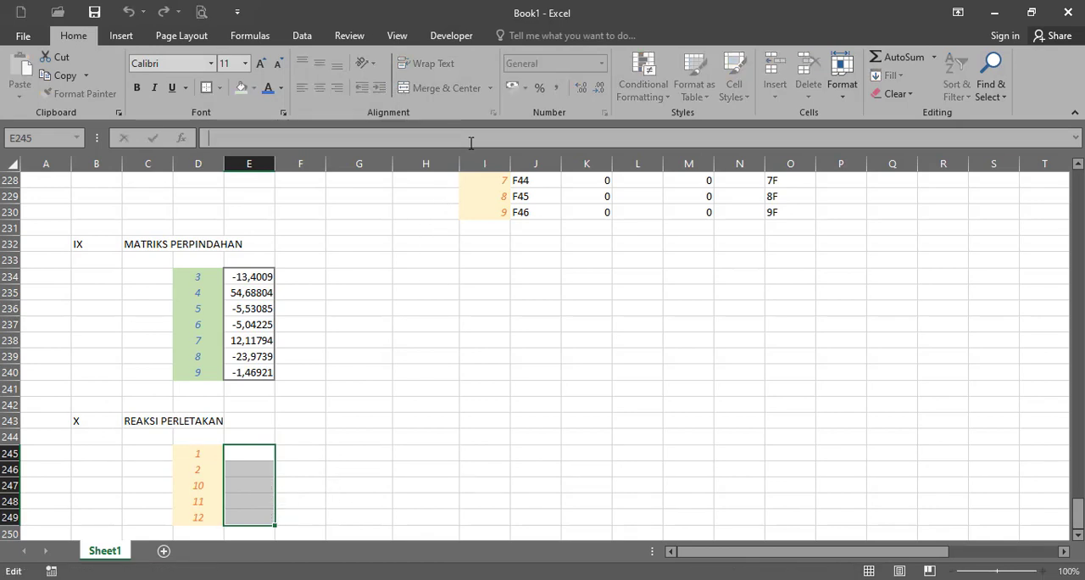
type("=")
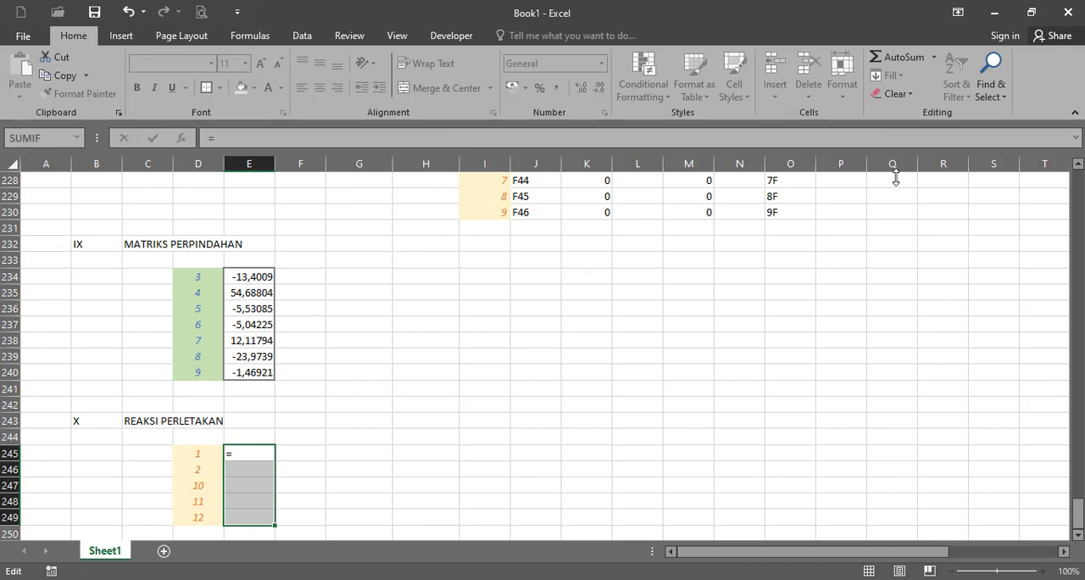
left_click_drag(1077, 508, 1077, 443)
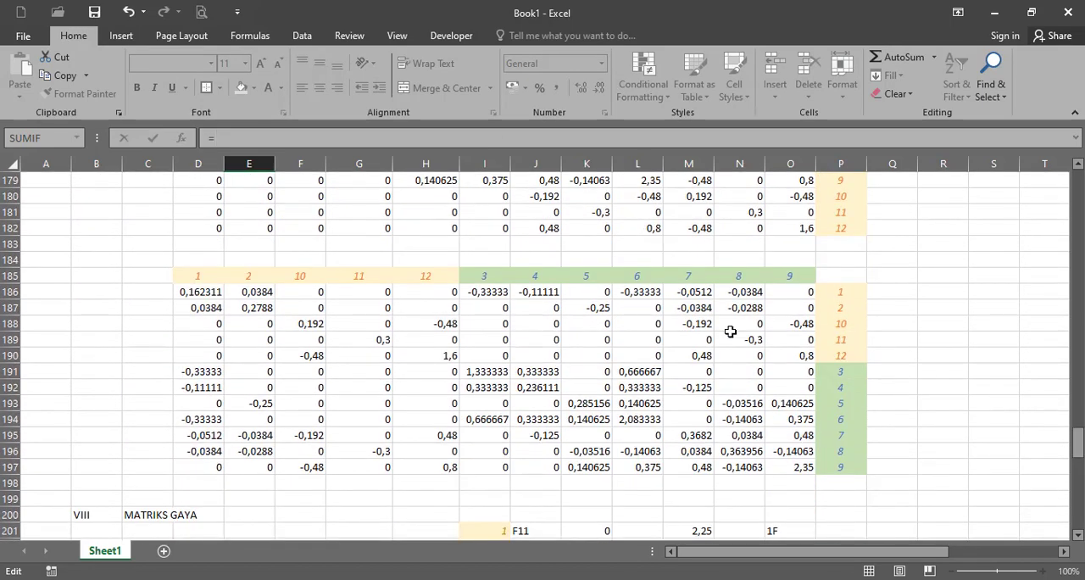
left_click(481, 290)
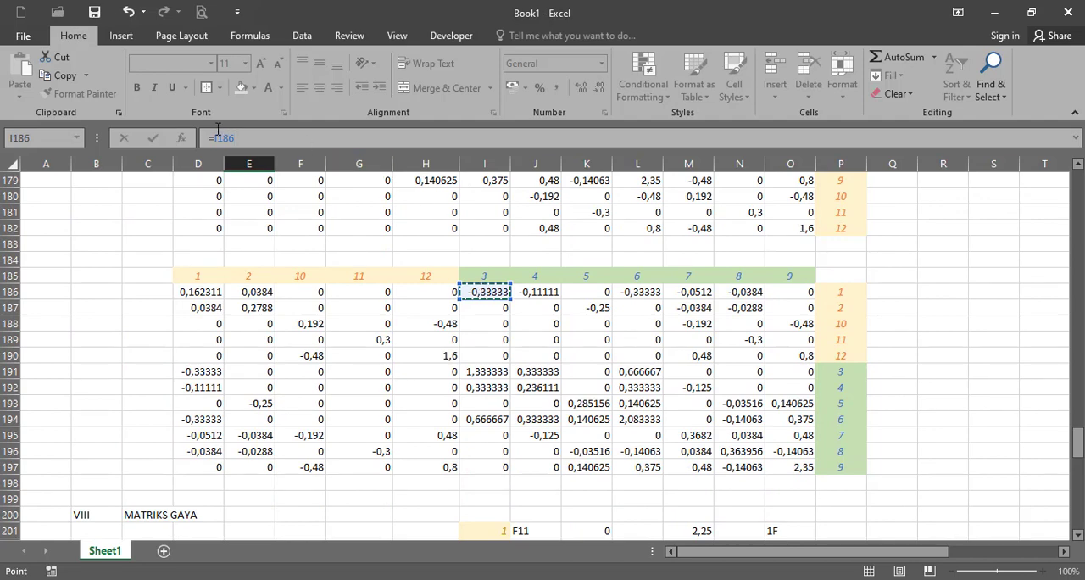
left_click_drag(215, 137, 301, 147)
type("M")
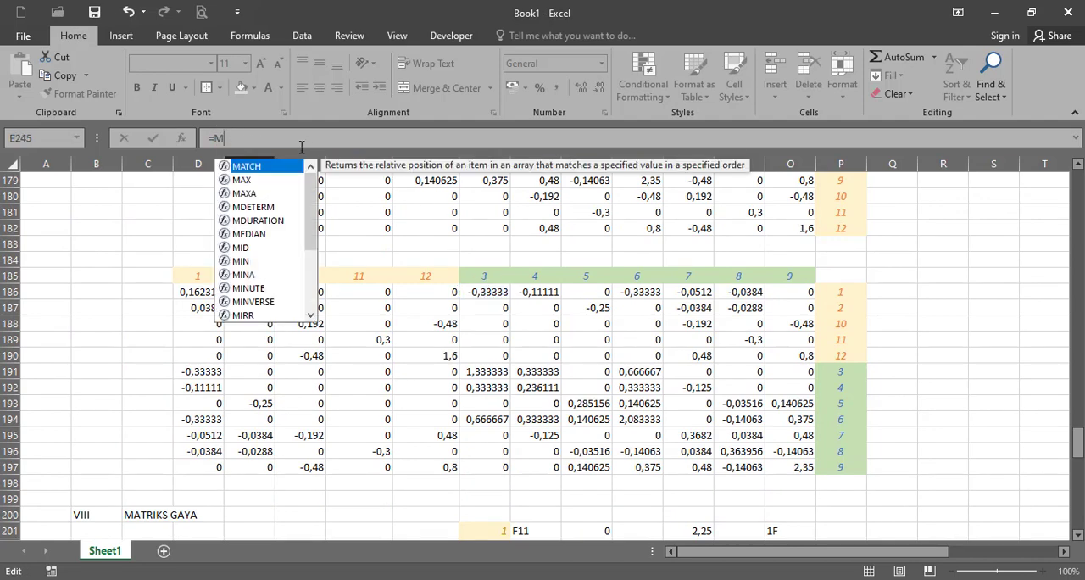
type("MULT")
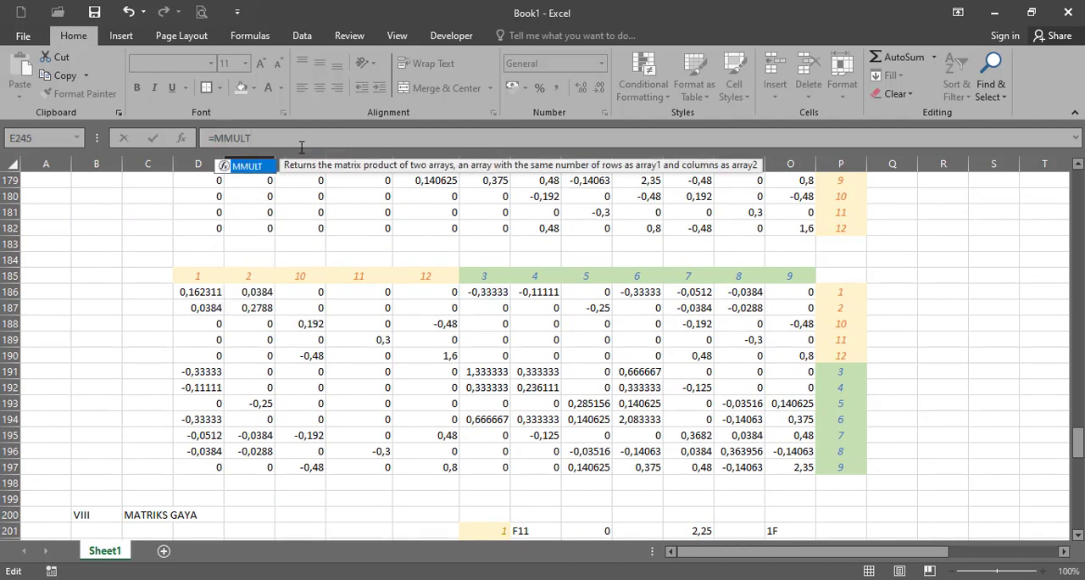
type("(")
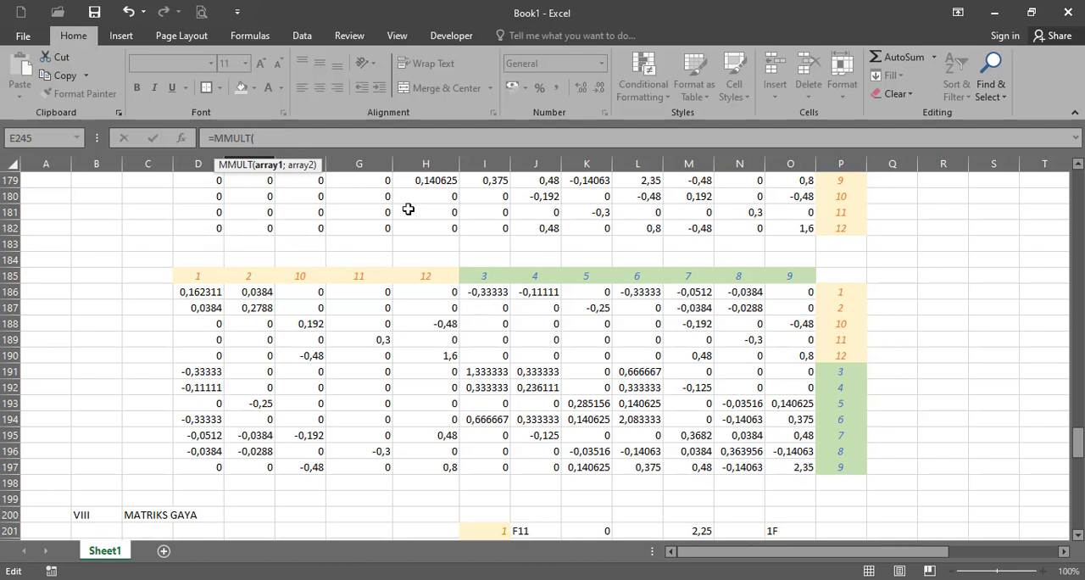
left_click(482, 291)
left_click(811, 357, "shift")
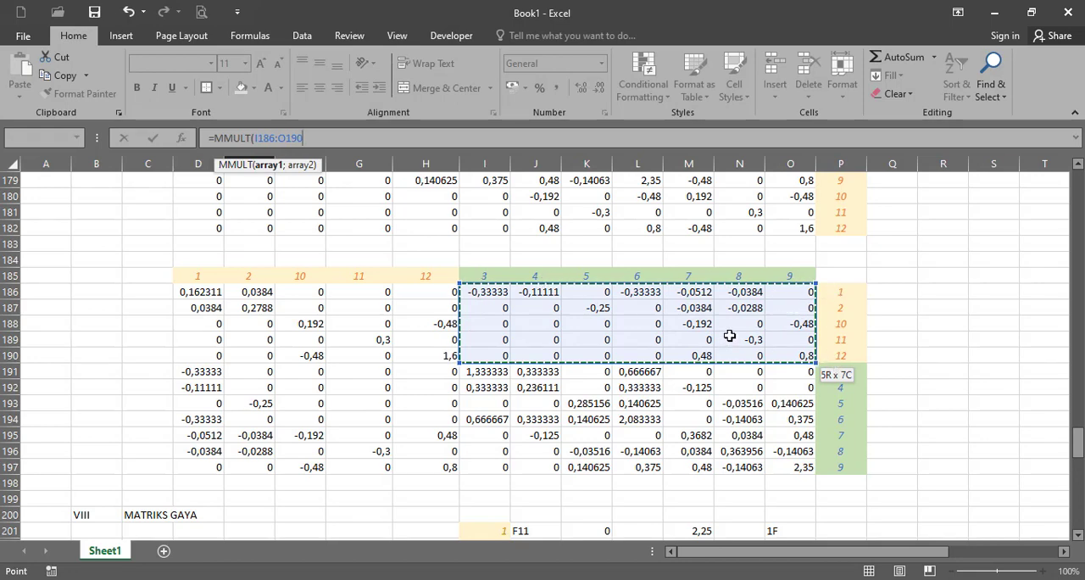
type(";")
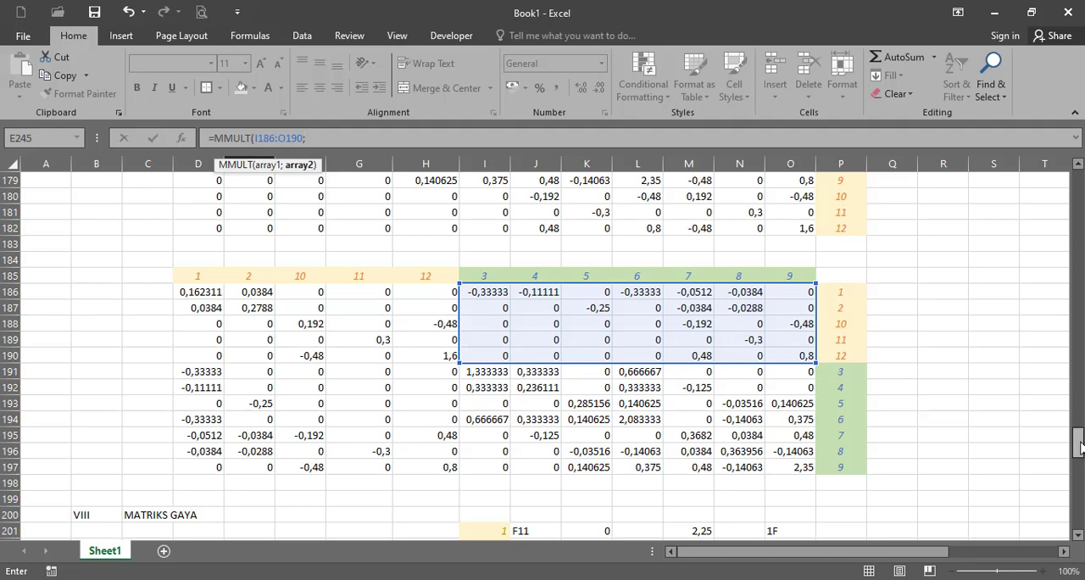
- Use the displacement vector E234:E240 as the second MMULT array and close the function
left_click_drag(1077, 443, 1078, 514)
left_click(259, 435)
left_click(265, 387, "shift")
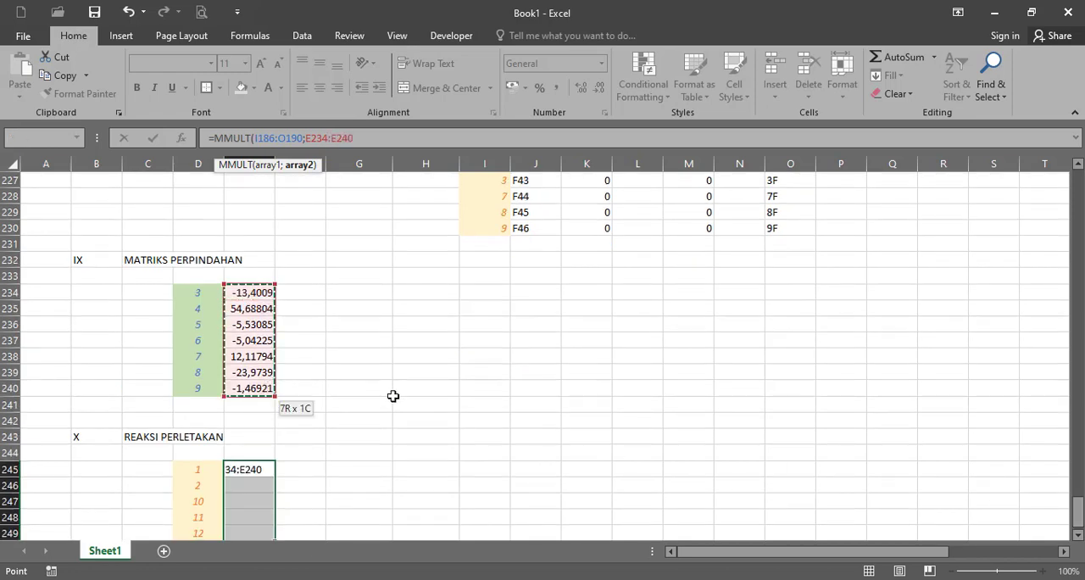
type(")")
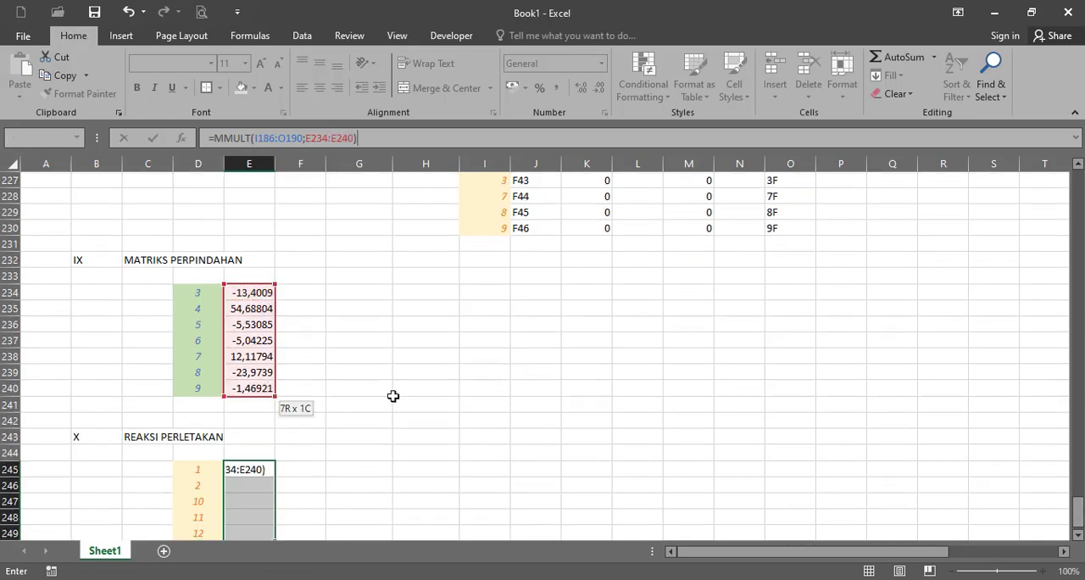
type("-")
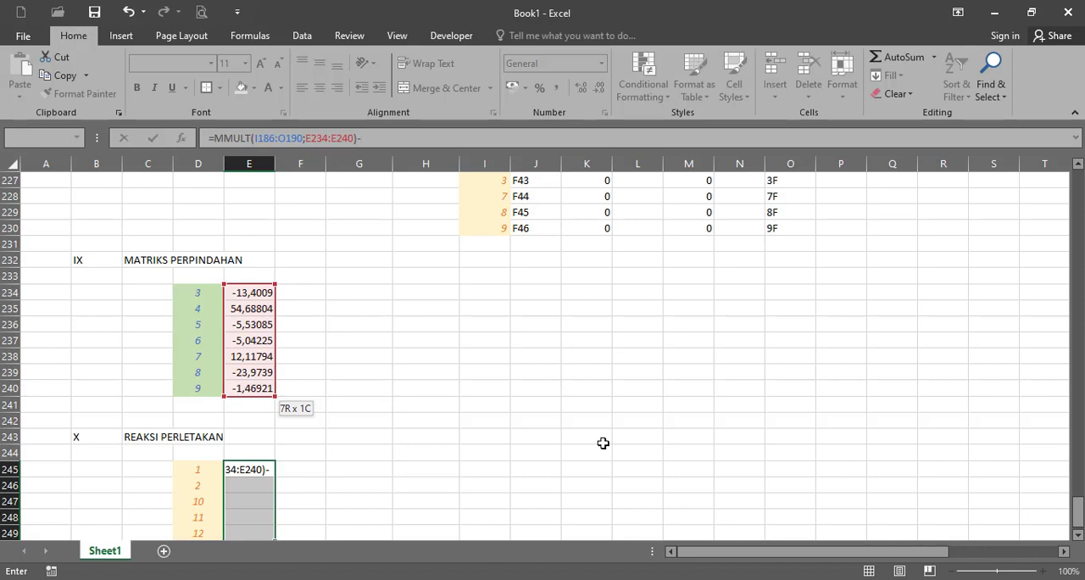
- Subtract the support force vector E203:E207 from the product and enter it as an array formula across E245:E249
left_click_drag(1078, 519, 1077, 481)
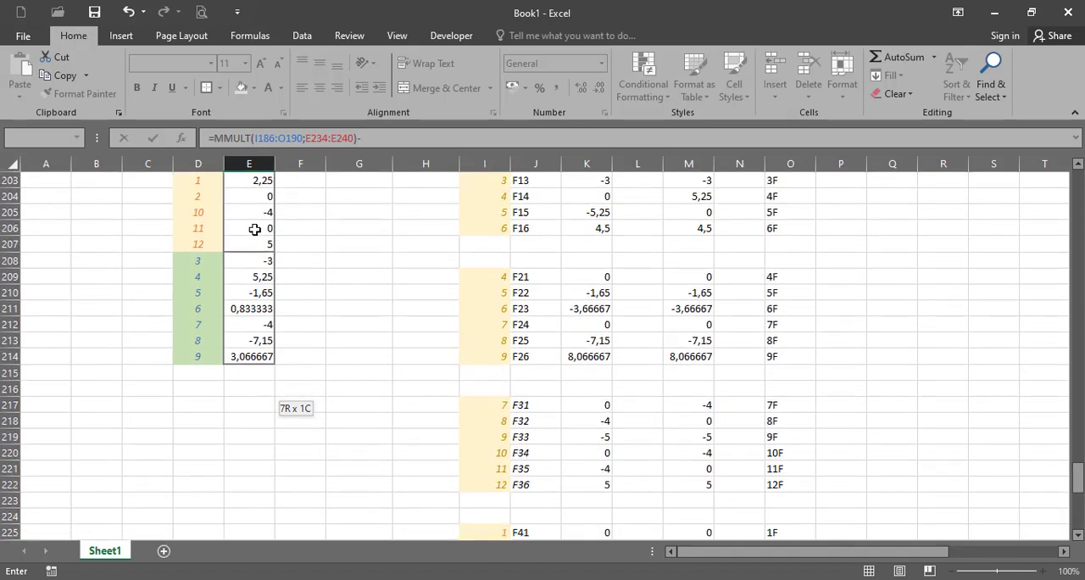
left_click(255, 181)
left_click_drag(268, 212, 268, 244)
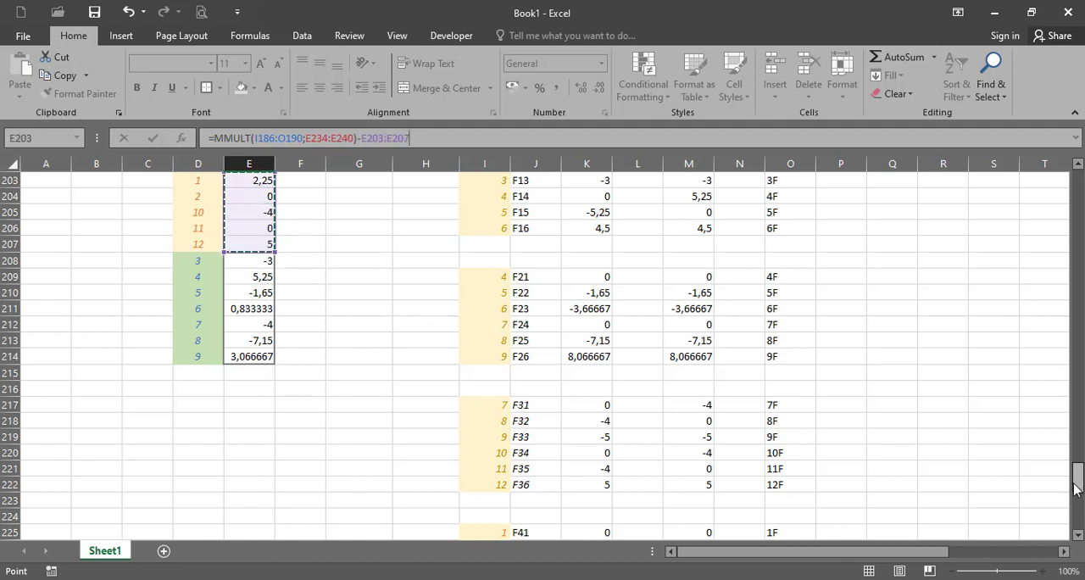
key("ctrl+shift+Return")
scroll(553, 472, "down", 1)
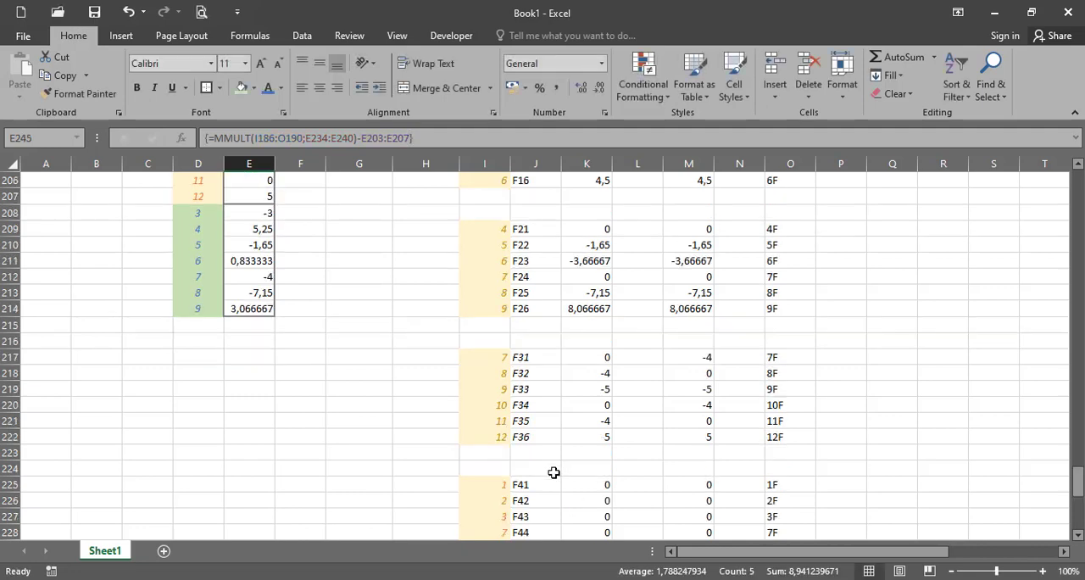
scroll(552, 472, "down", 9)
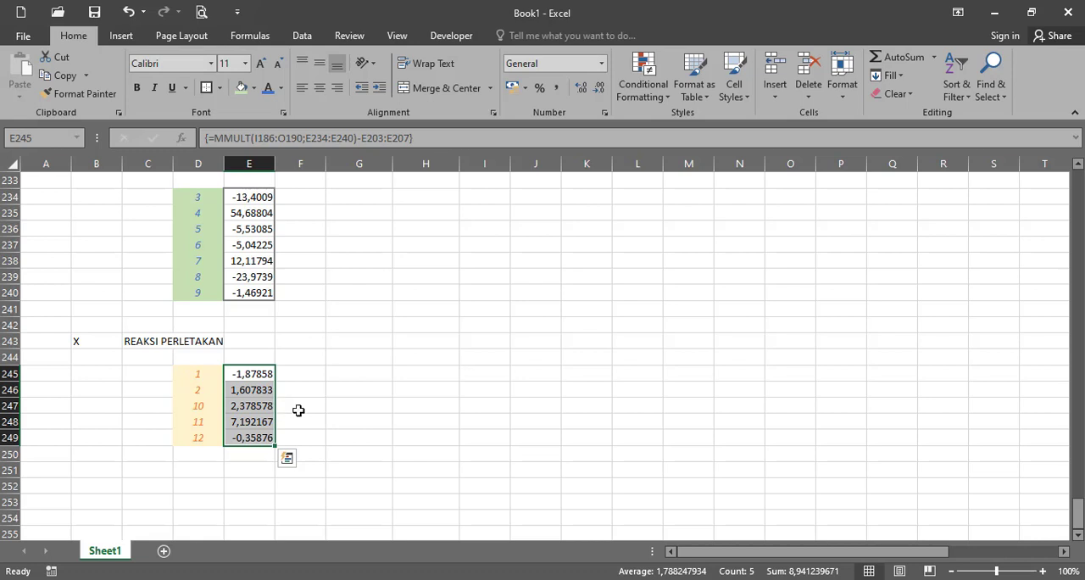
- Enter the equilibrium check label Σ H = 0 in G245, inserting the sigma as a symbol
left_click(382, 374)
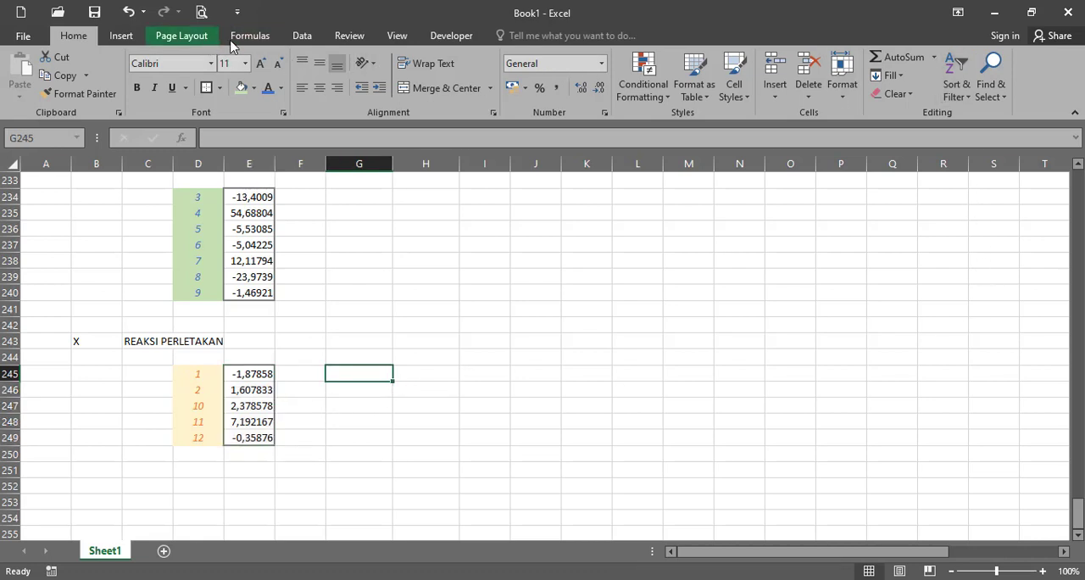
left_click(142, 38)
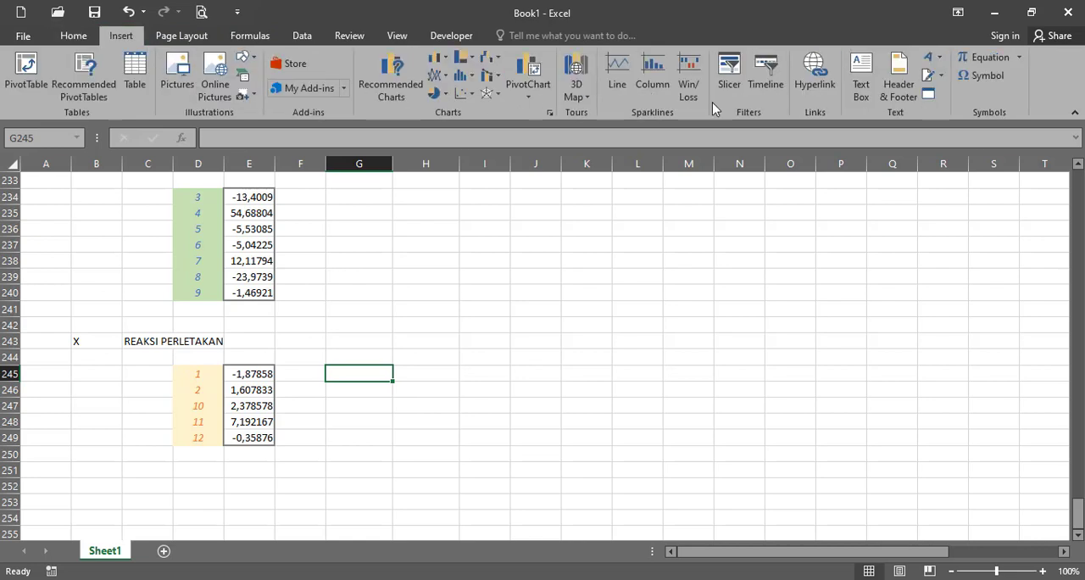
left_click(967, 76)
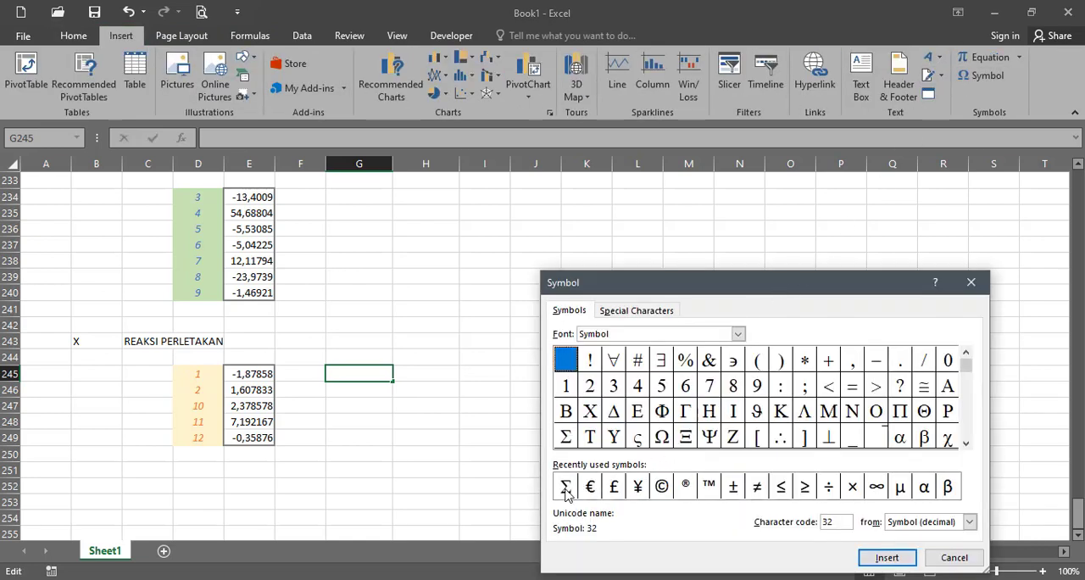
left_click(565, 487)
left_click(873, 559)
left_click(952, 557)
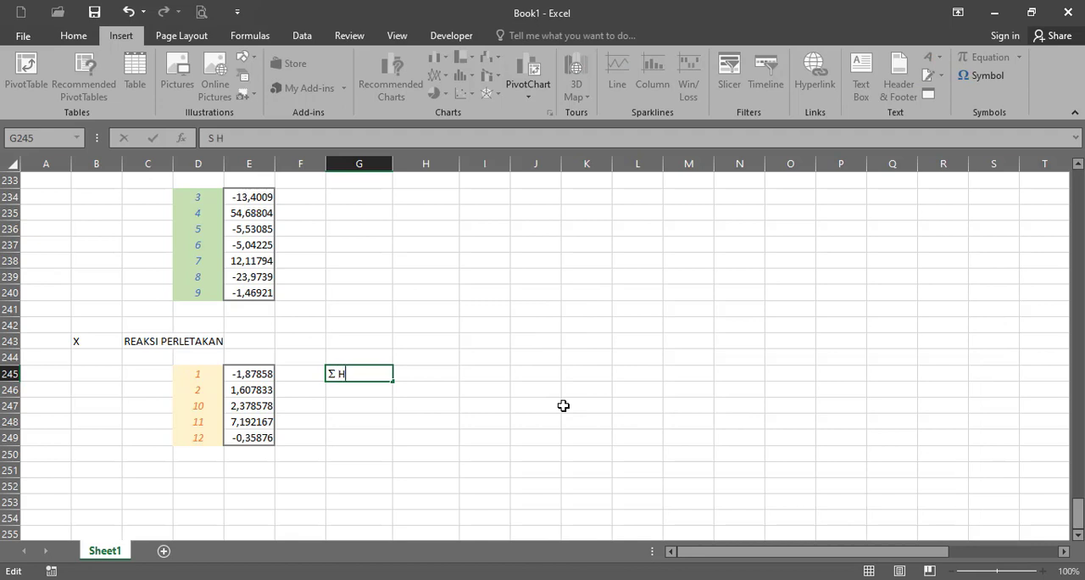
type("H = 0")
key("Return")
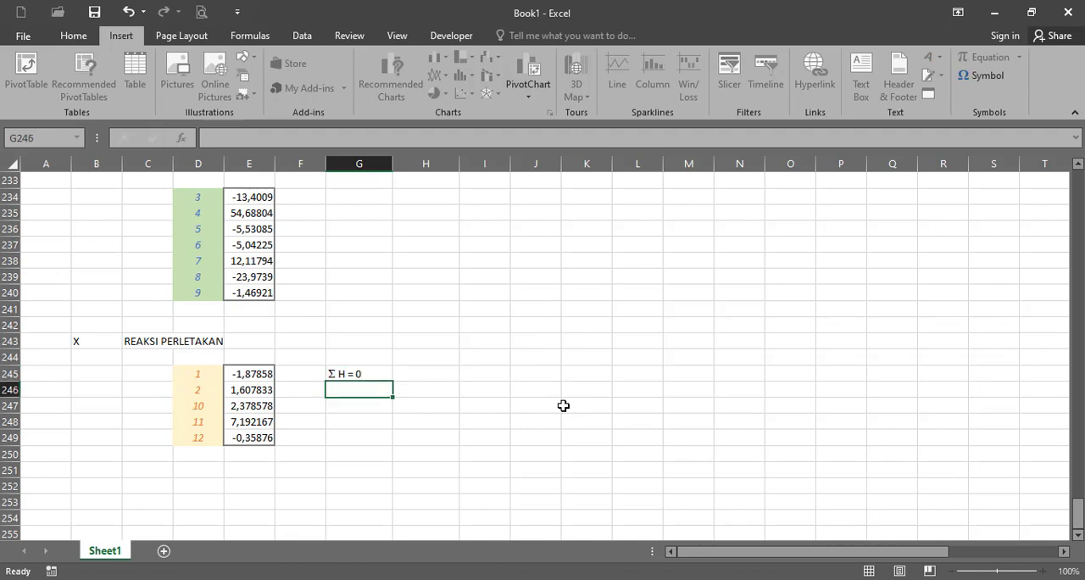
- Check the horizontal loads in the structure diagram and begin a formula in G246 that adds reactions E245 and E247
left_click_drag(1077, 512, 1078, 189)
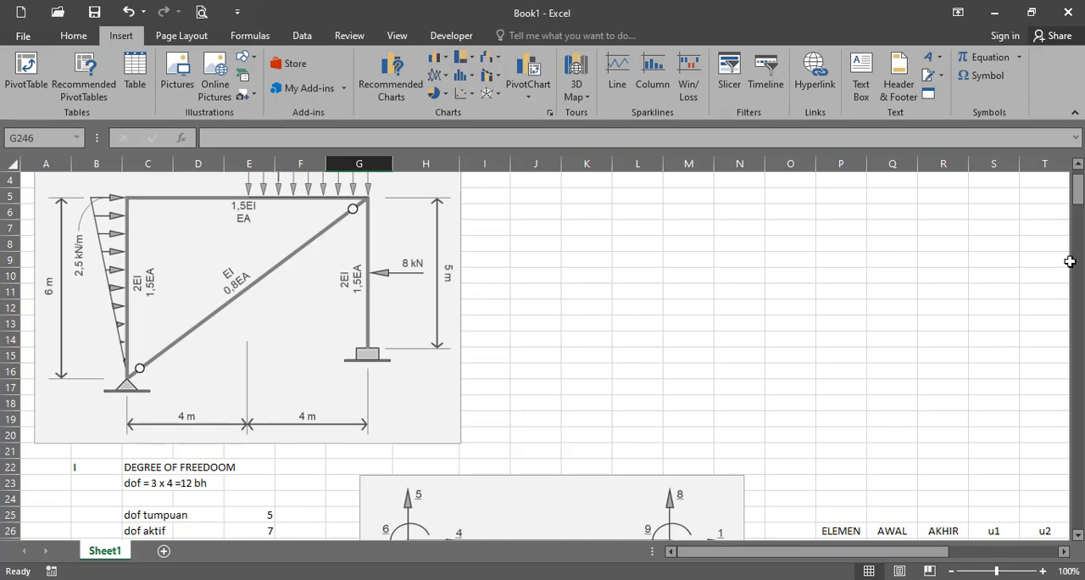
left_click_drag(1077, 188, 1077, 511)
scroll(554, 481, "down", 3)
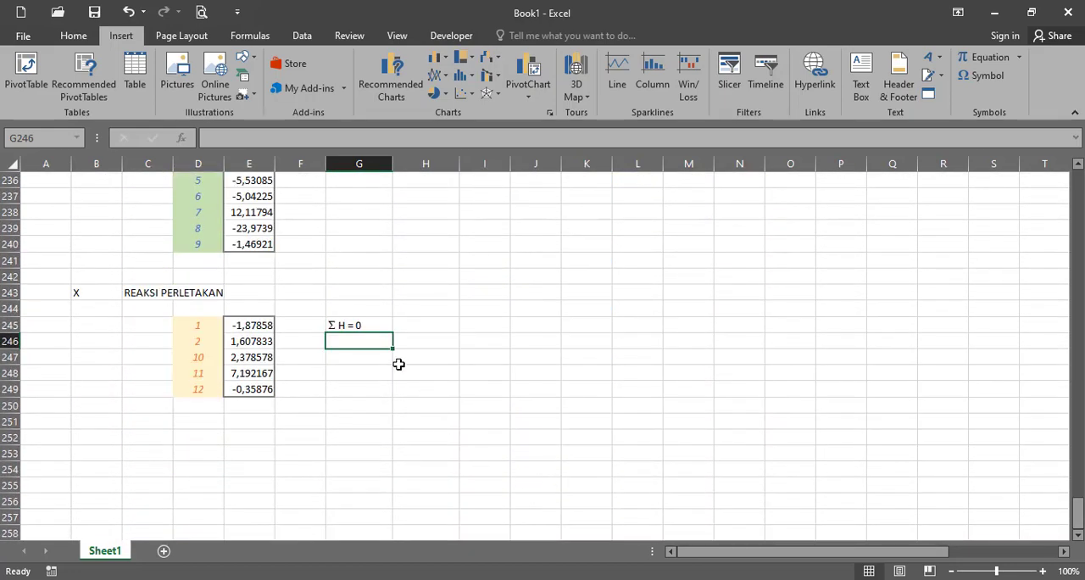
key("BackSpace")
type("=")
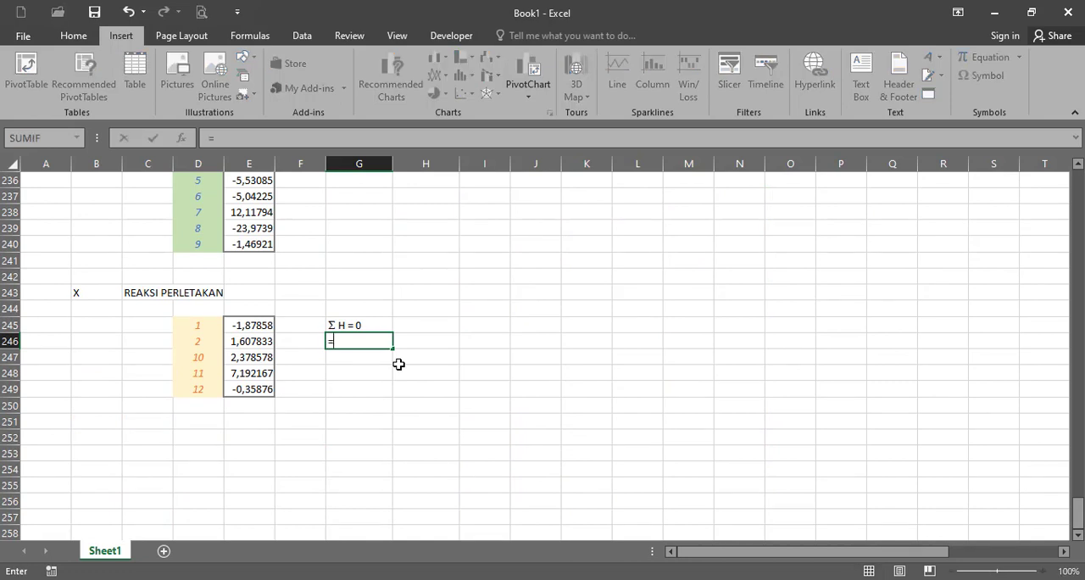
left_click(267, 323)
type("+")
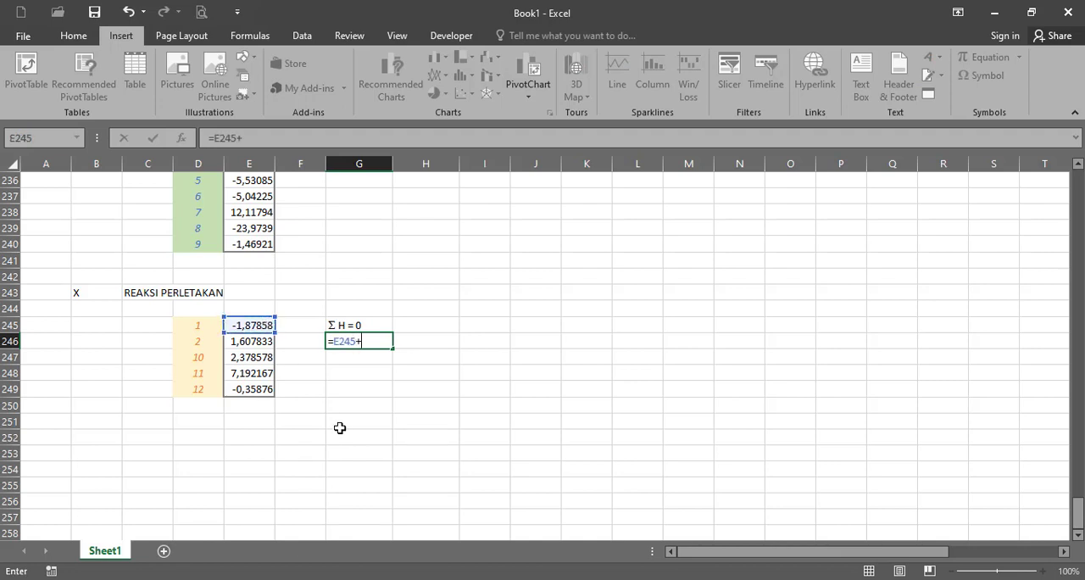
left_click(266, 357)
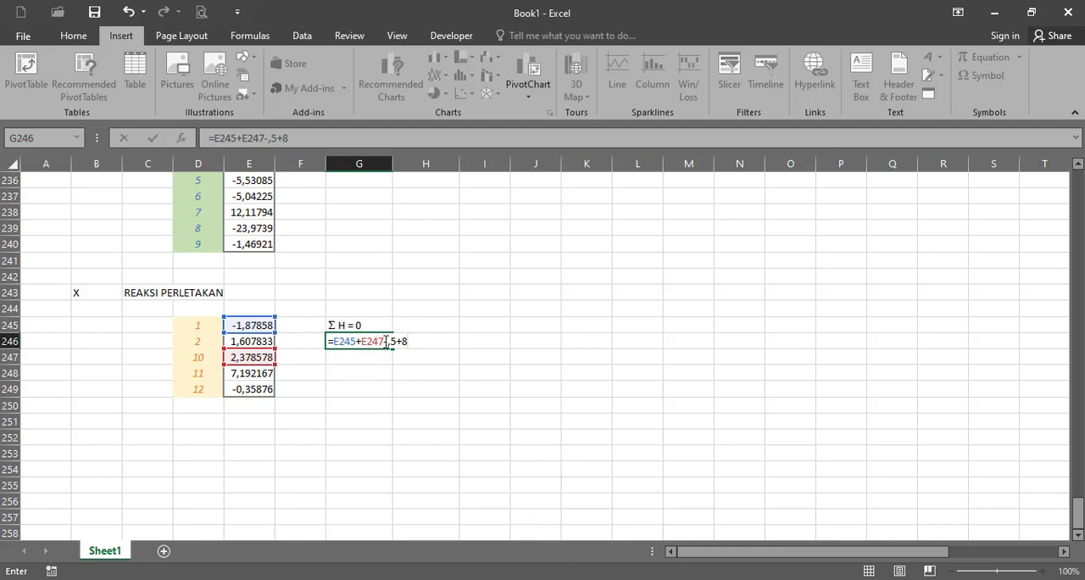
- Correct the load terms of the horizontal equilibrium formula in G246 so it reads =E245+E247+7,5-8
left_click_drag(386, 341, 460, 363)
key("BackSpace")
key("BackSpace")
left_click(977, 579)
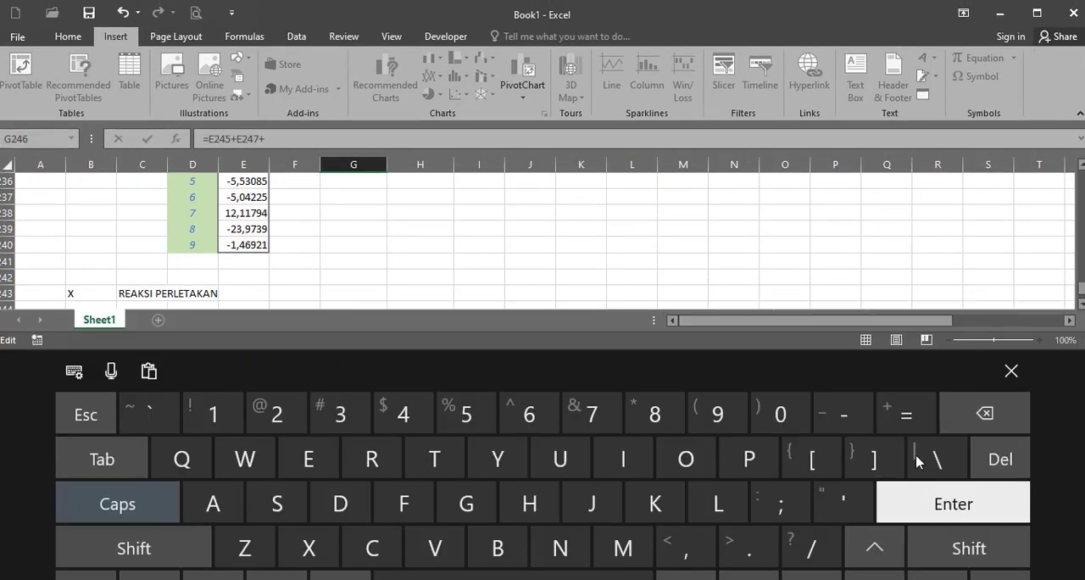
left_click(590, 413)
left_click(682, 550)
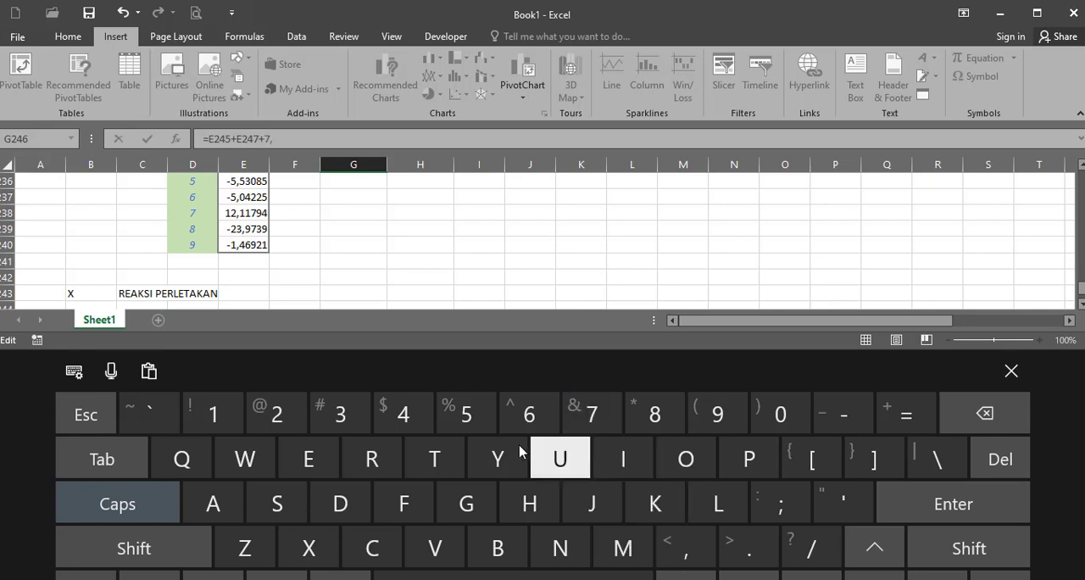
left_click(466, 413)
left_click(1011, 371)
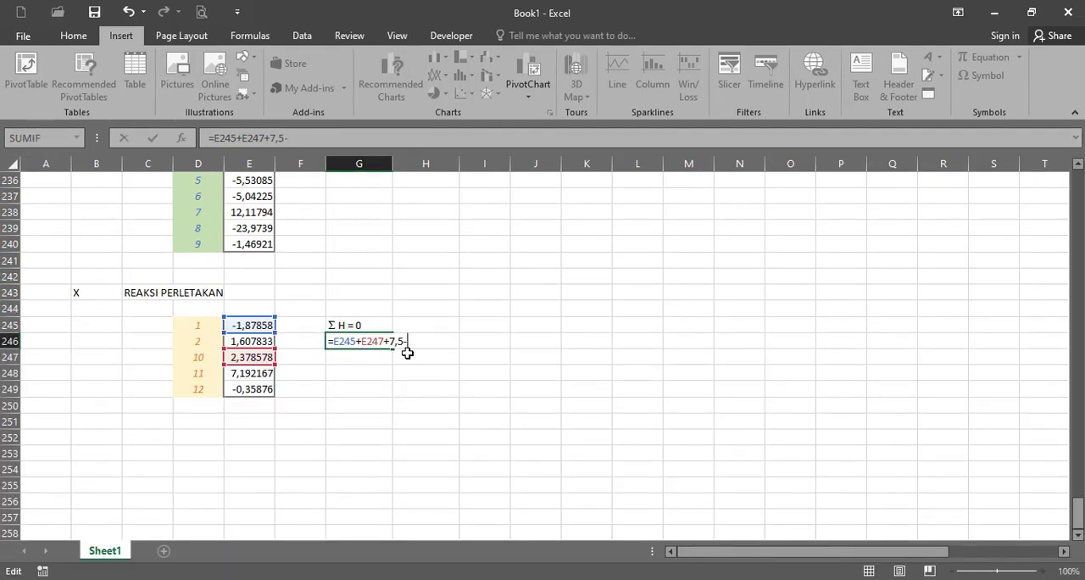
key("Return")
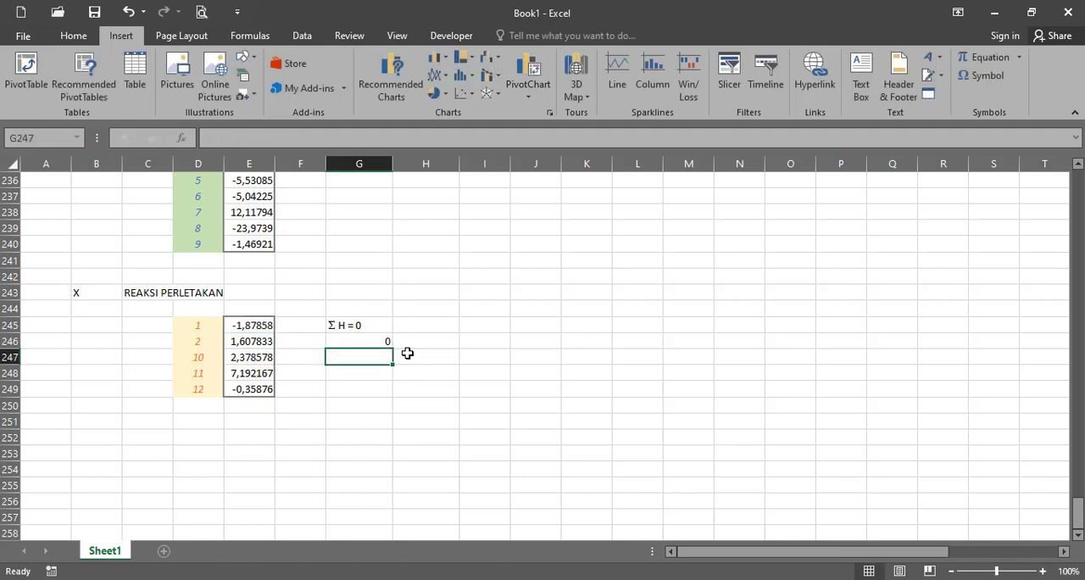
- Copy the equilibrium label from G245 to I245 and change the copy to Σ V = 0
left_click(502, 325)
left_click(353, 324)
left_click_drag(353, 333, 482, 326)
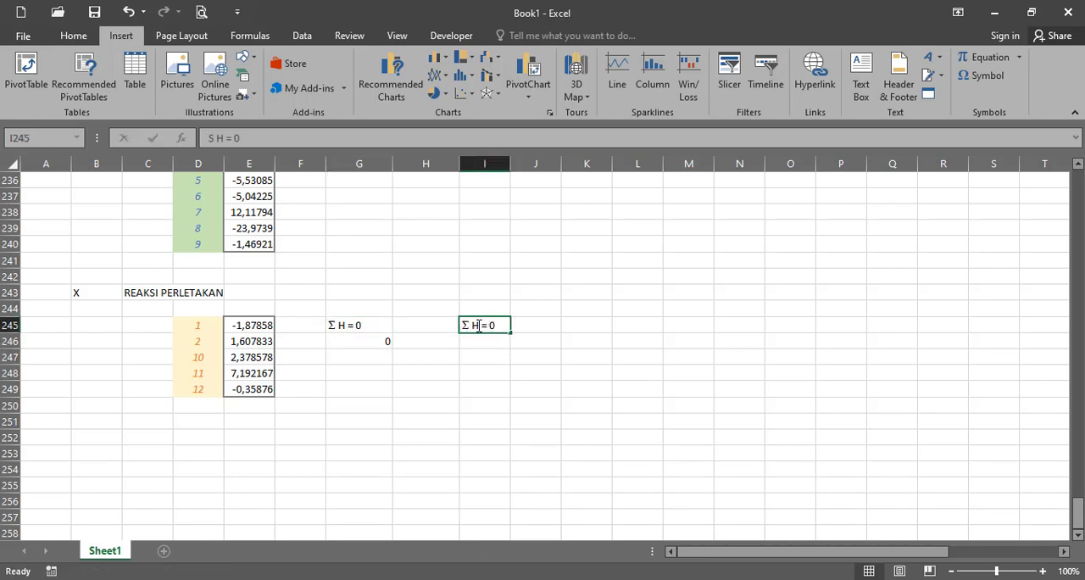
double_click(476, 325)
type("V")
key("Return")
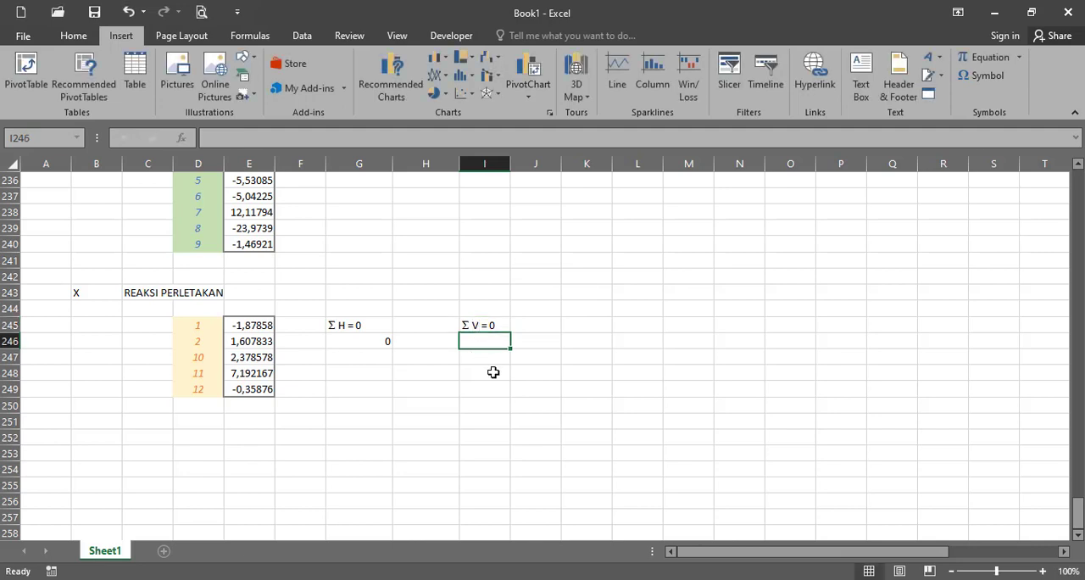
- Check the vertical loads in the structure diagram and enter the vertical equilibrium formula =E246+E248-8,8 in I246
left_click(253, 342)
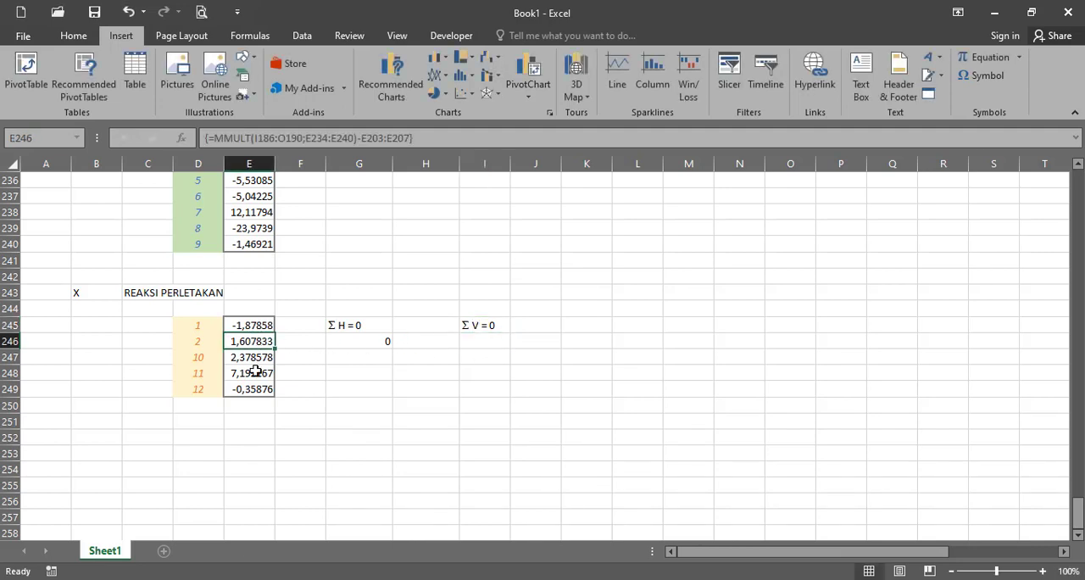
left_click(255, 371, "ctrl")
left_click_drag(1076, 509, 1078, 230)
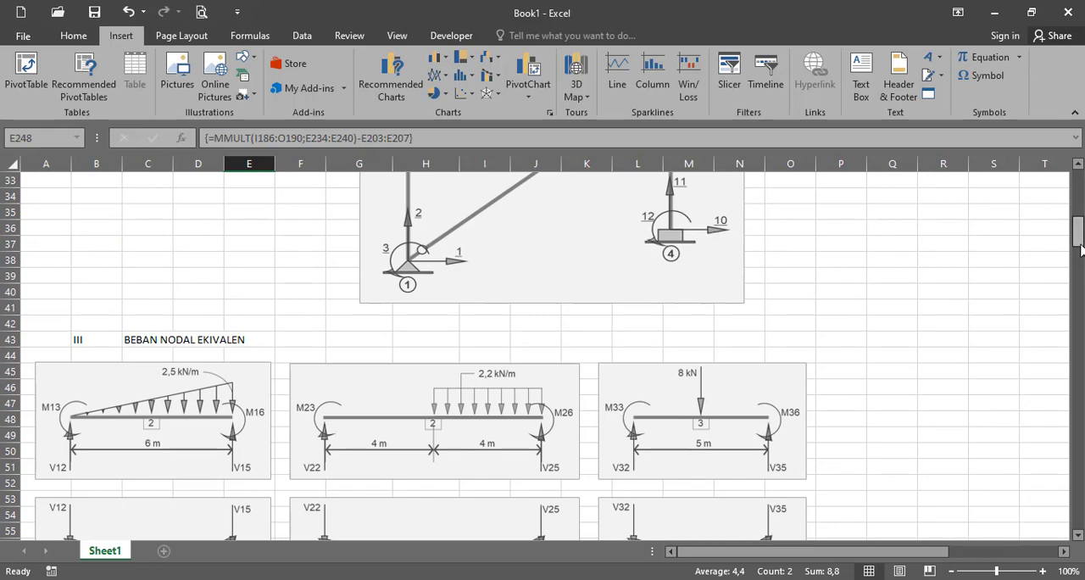
left_click_drag(1079, 246, 1080, 203)
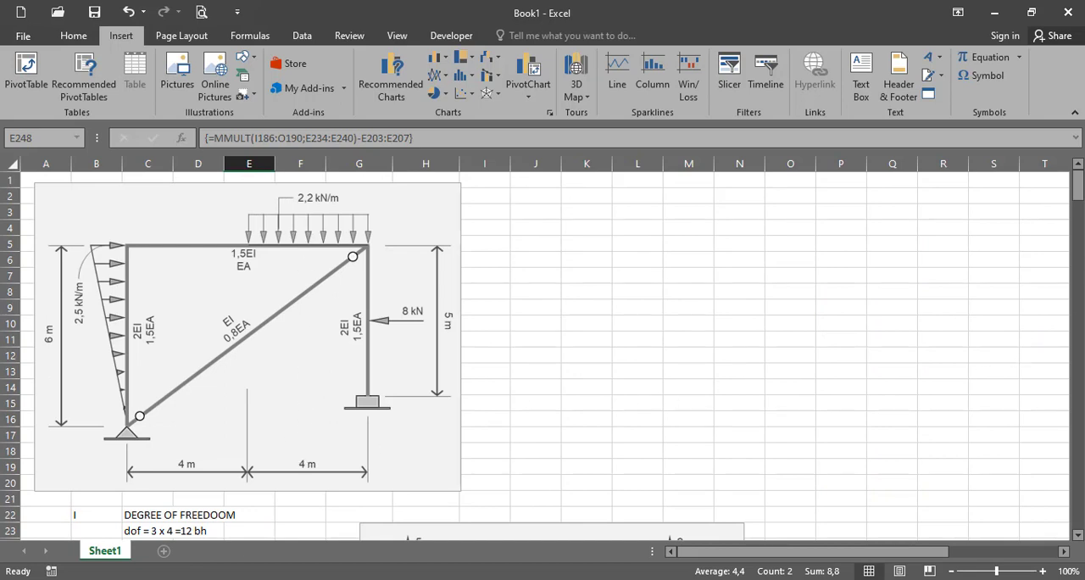
left_click_drag(1079, 187, 1070, 532)
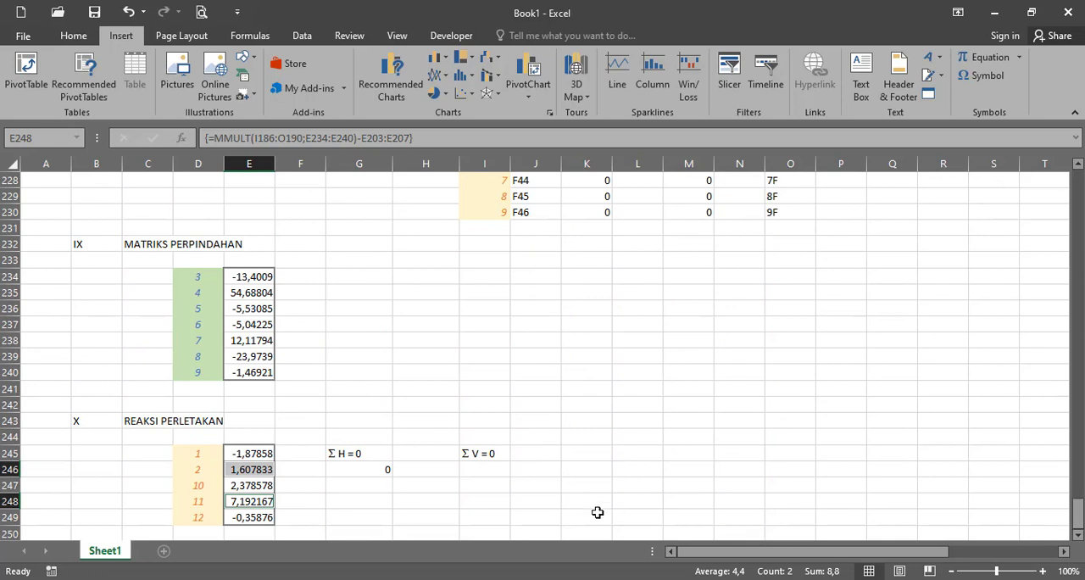
left_click(502, 470)
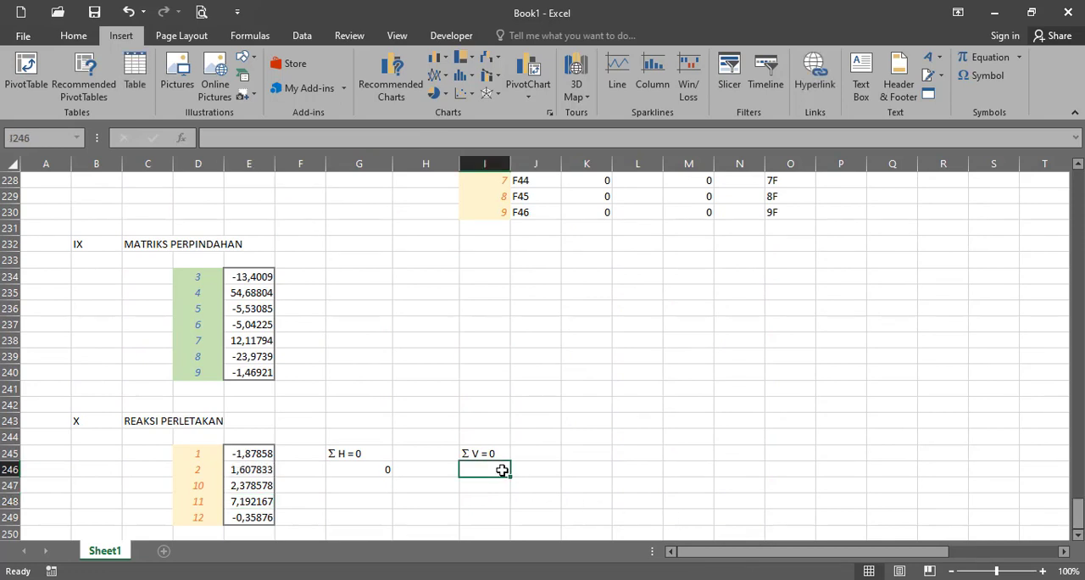
type("-")
key("BackSpace")
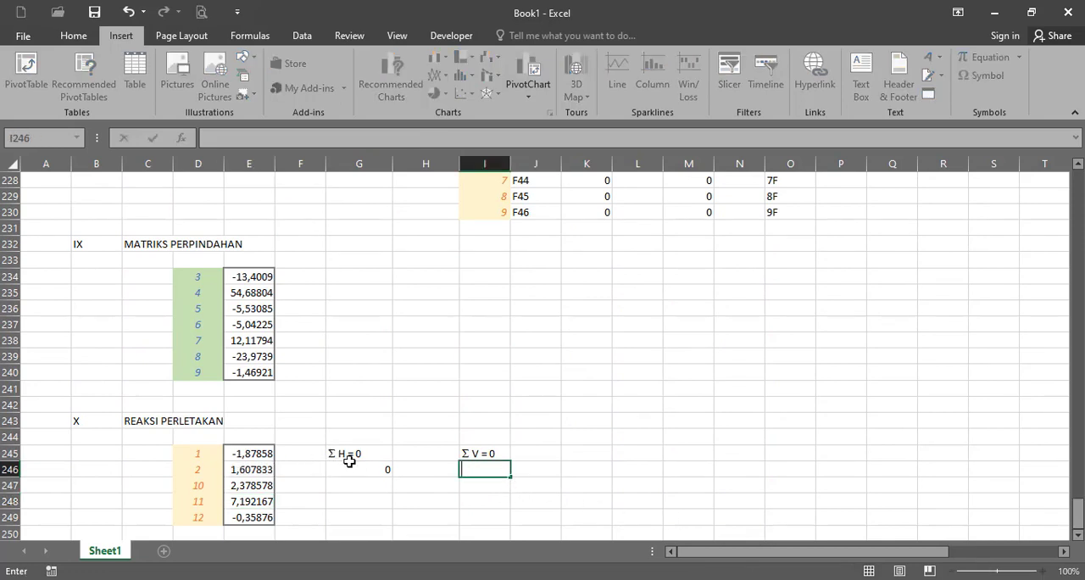
type("=")
left_click(258, 469)
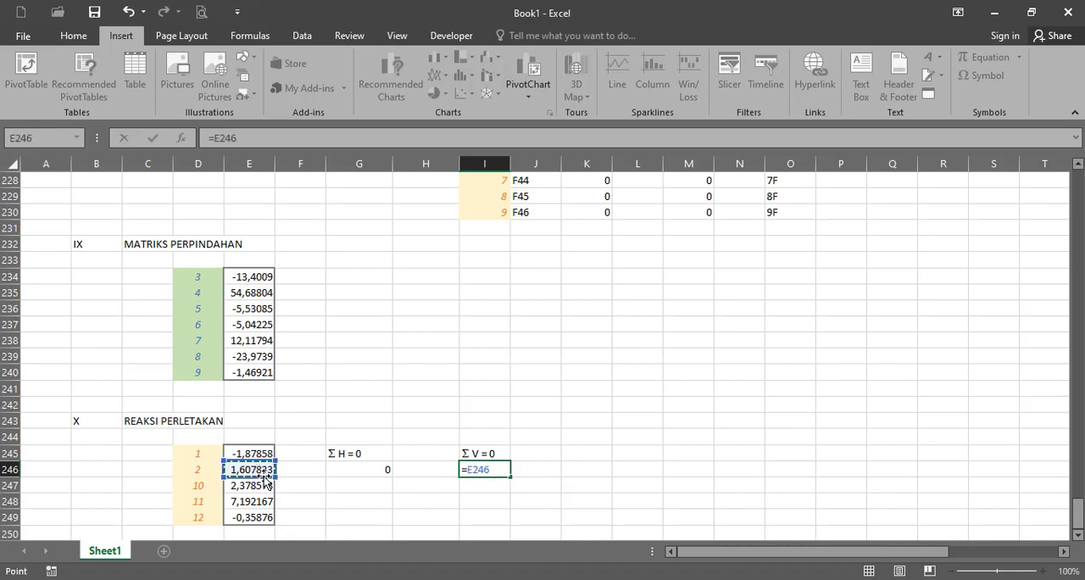
left_click(251, 501)
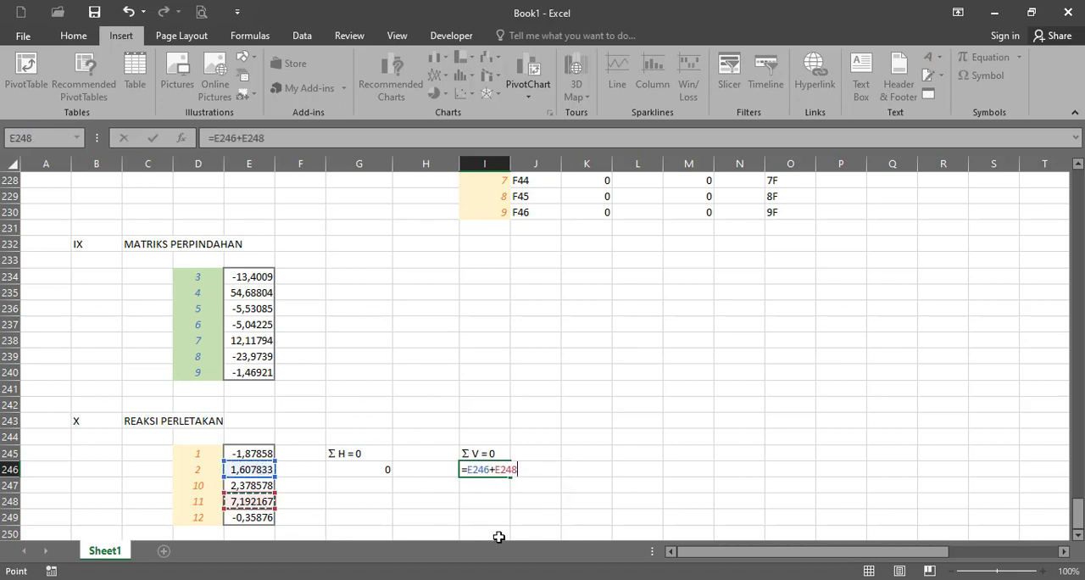
type("-8,8")
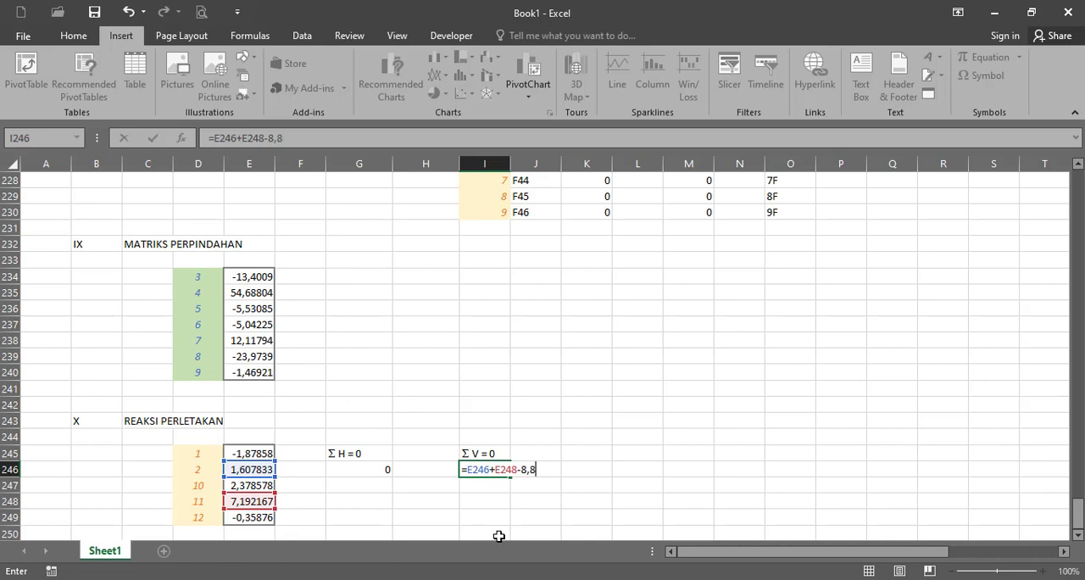
key("Return")
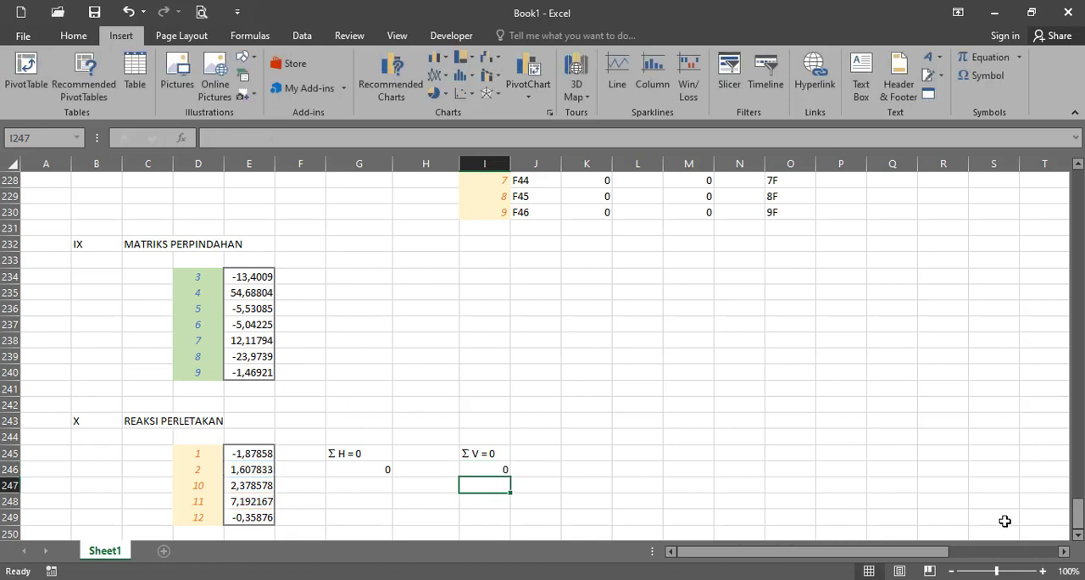
- Add the next section heading below the support reactions, with XI in B252 and GAYA DALAM in C252
left_click(1078, 535)
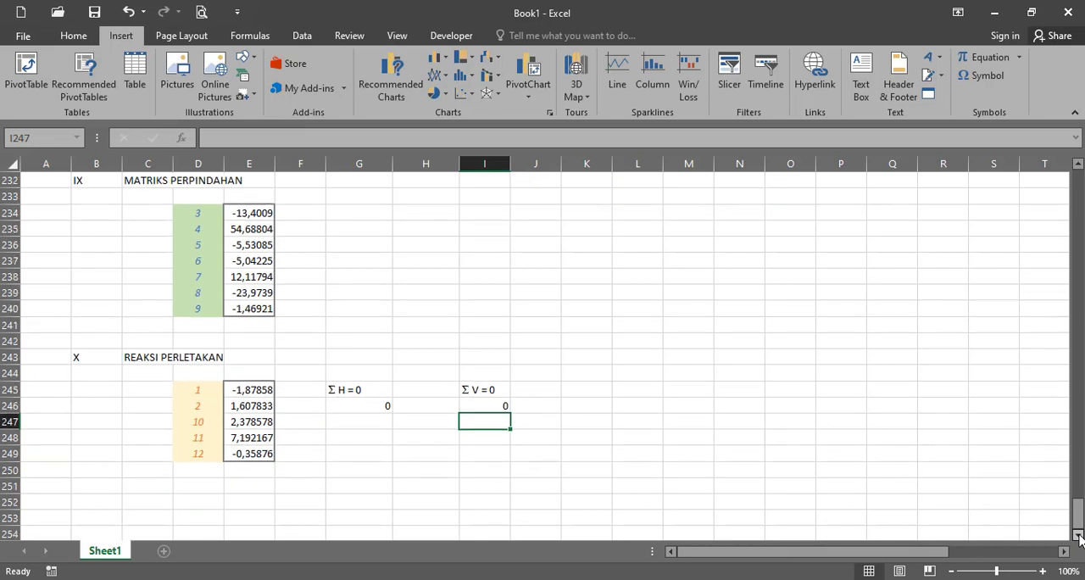
left_click(1078, 535)
left_click(1078, 535)
left_click(1078, 535)
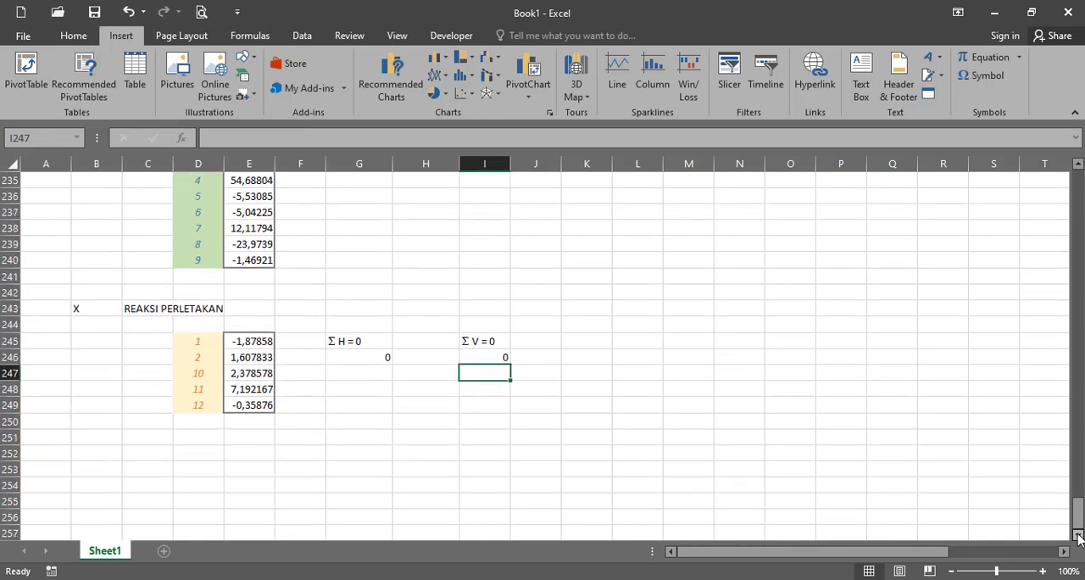
left_click(86, 448)
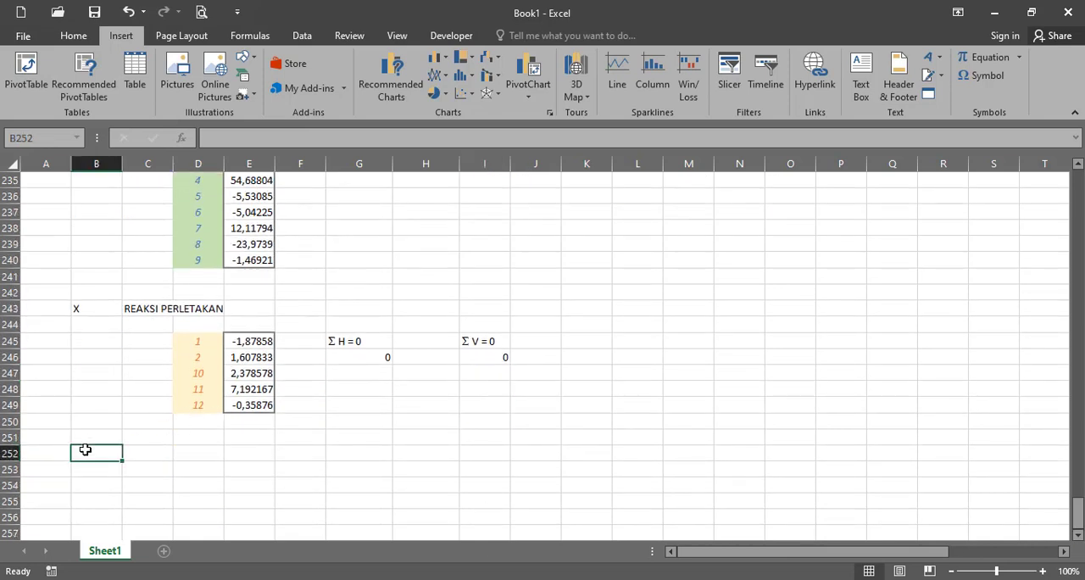
type("XI")
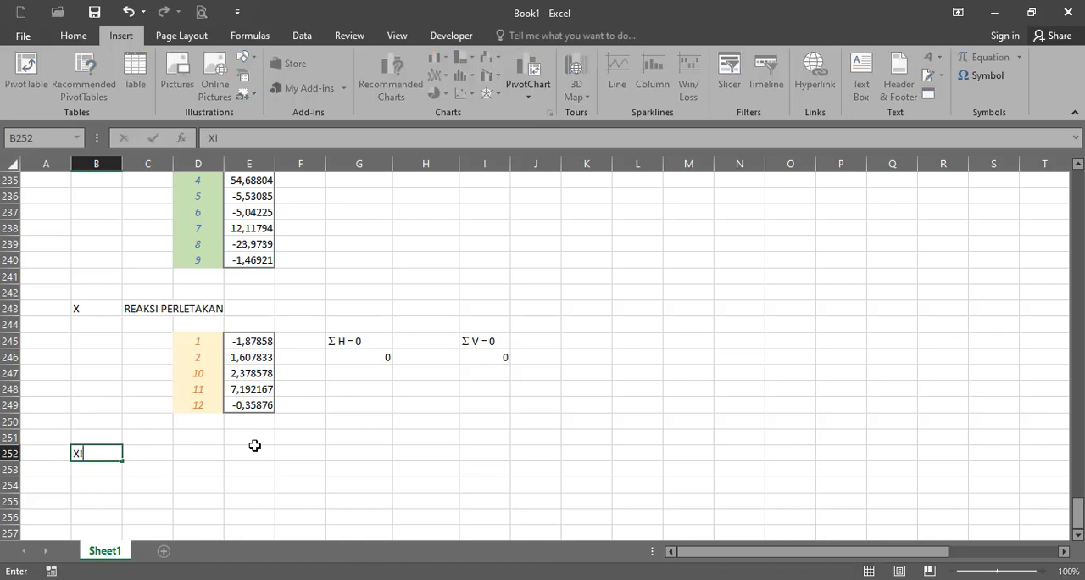
key("Right")
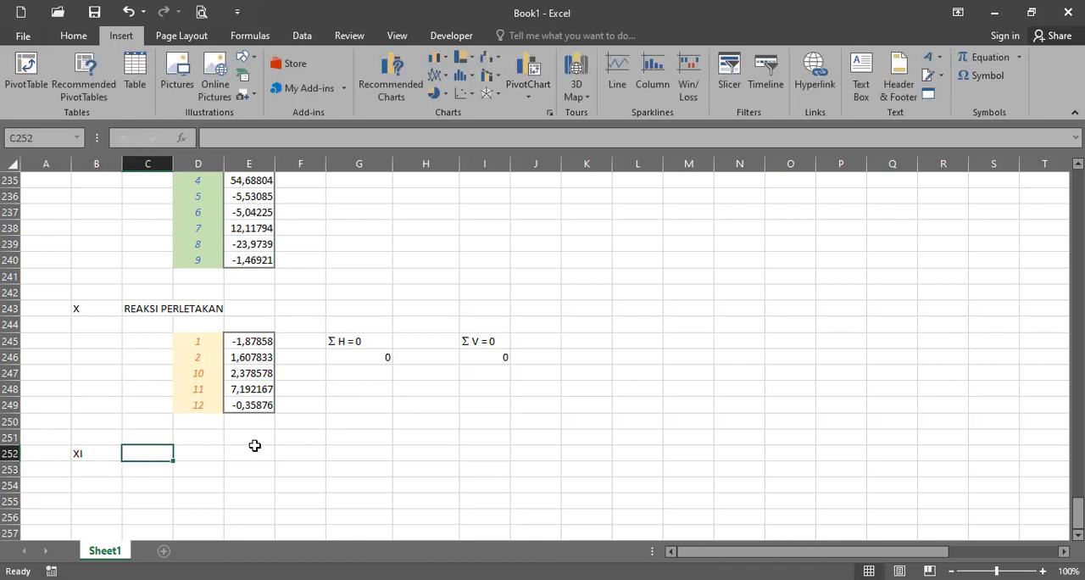
type("GAYA ")
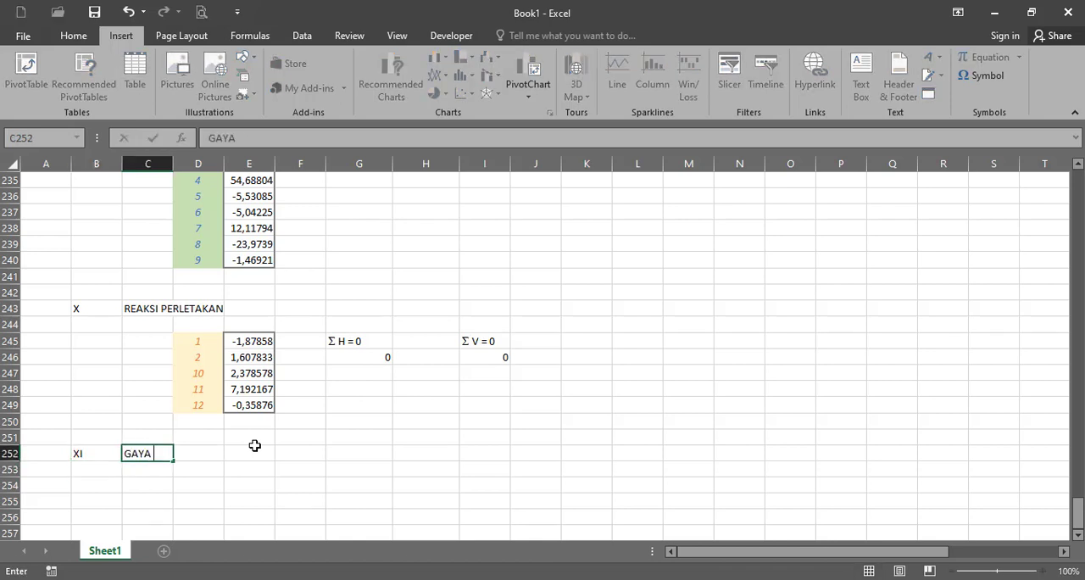
type("DALAM")
key("Return")
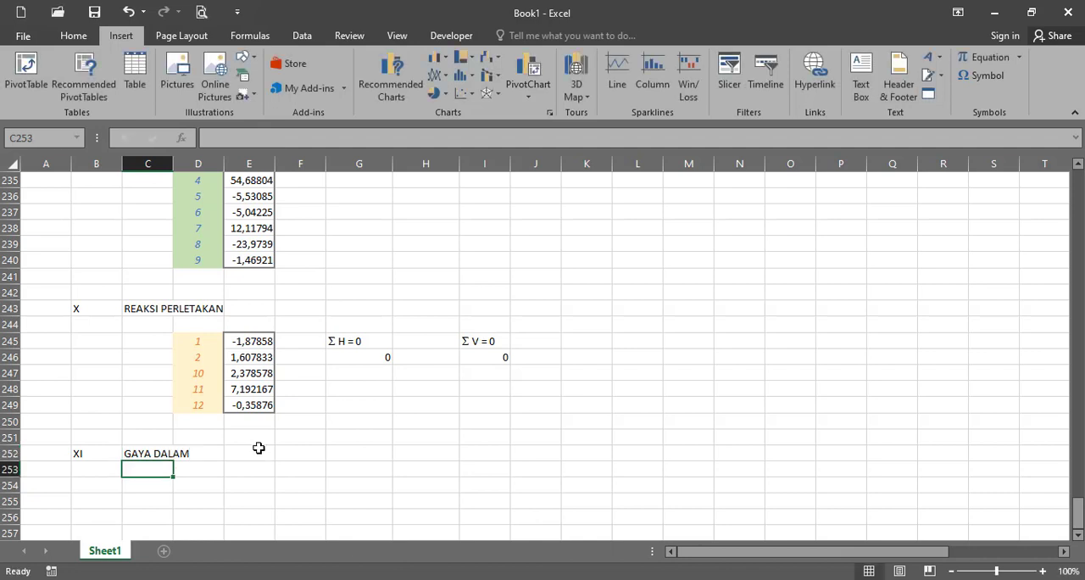
scroll(258, 447, "up", 2)
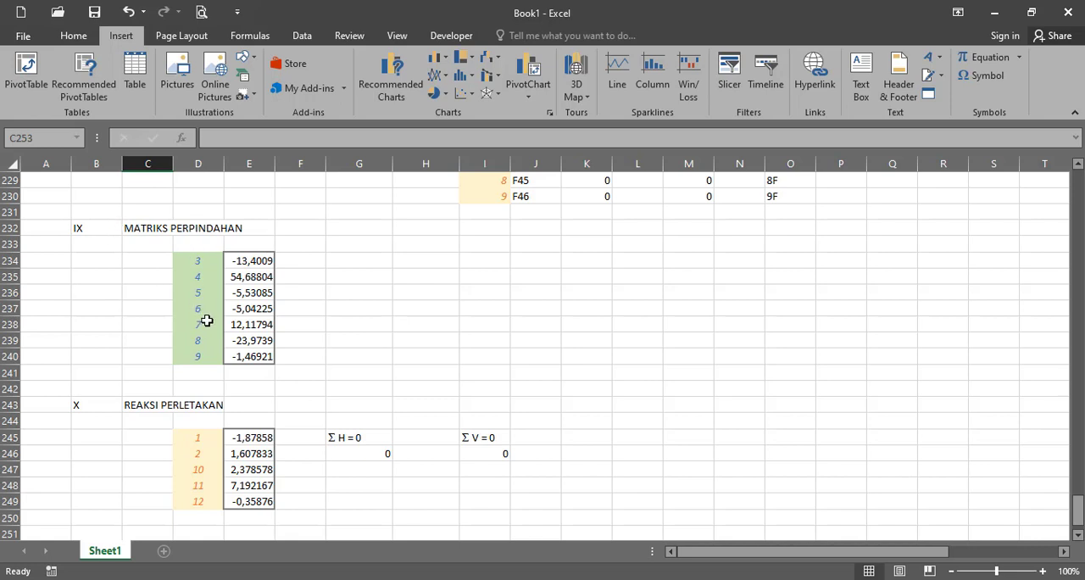
scroll(263, 364, "down", 2)
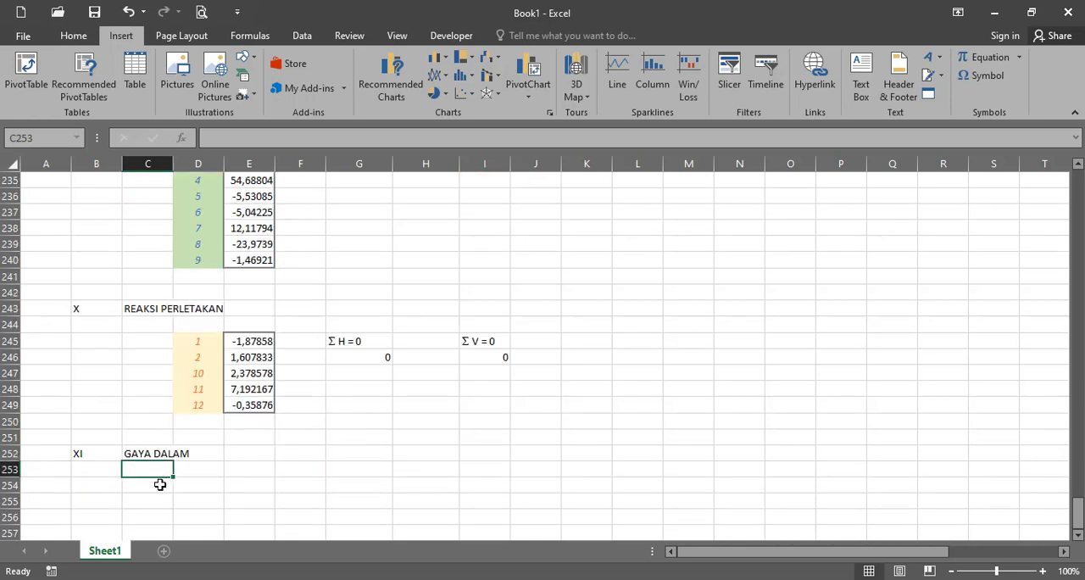
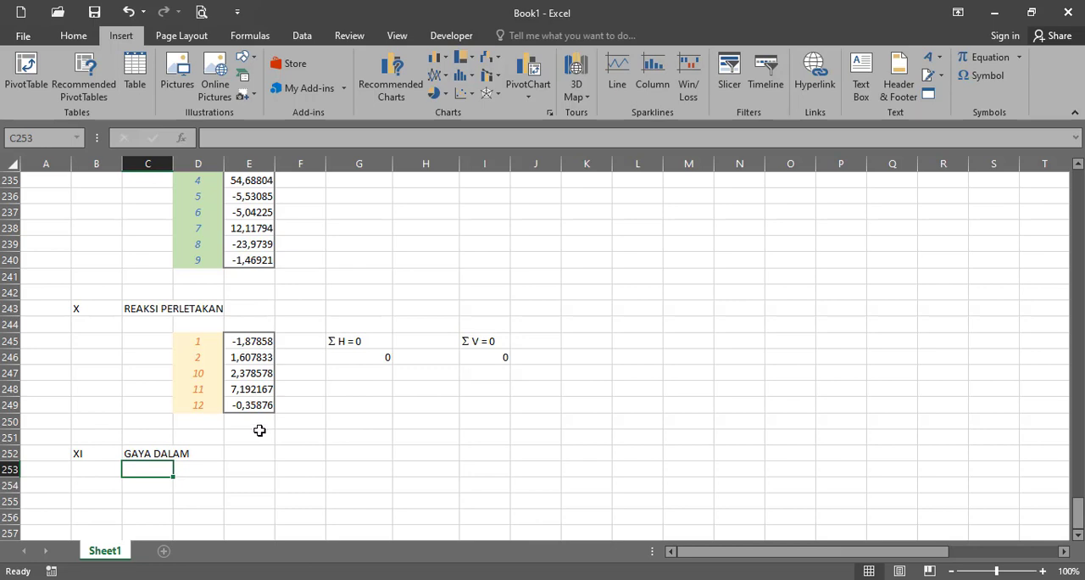
- Copy the numbered force labels F11 to F46 from I201:J230 into the GAYA DALAM section starting at D254
left_click_drag(1078, 520, 1079, 474)
scroll(631, 405, "up", 2)
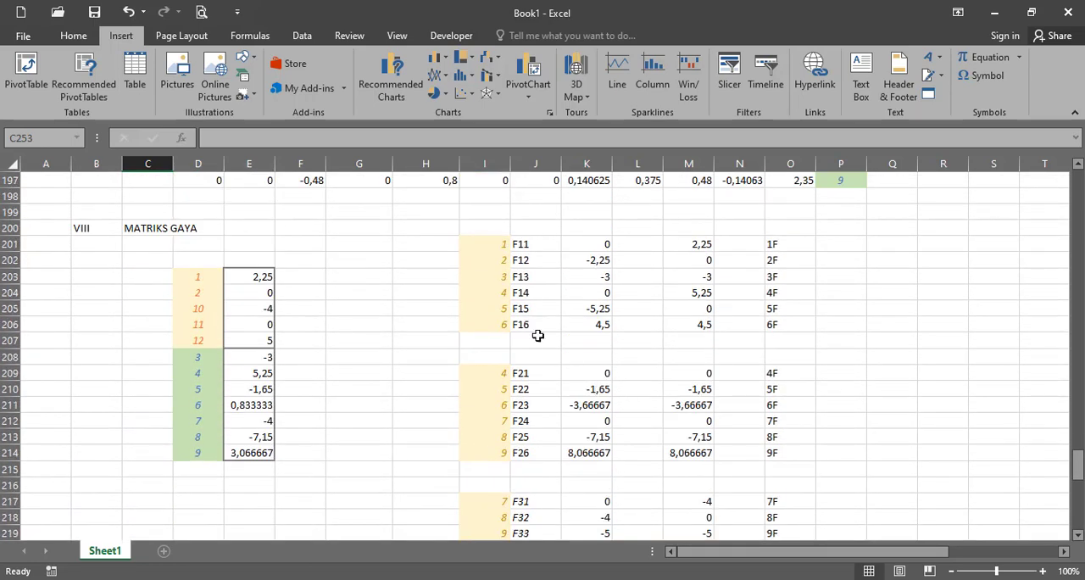
left_click(499, 244)
scroll(559, 406, "down", 5)
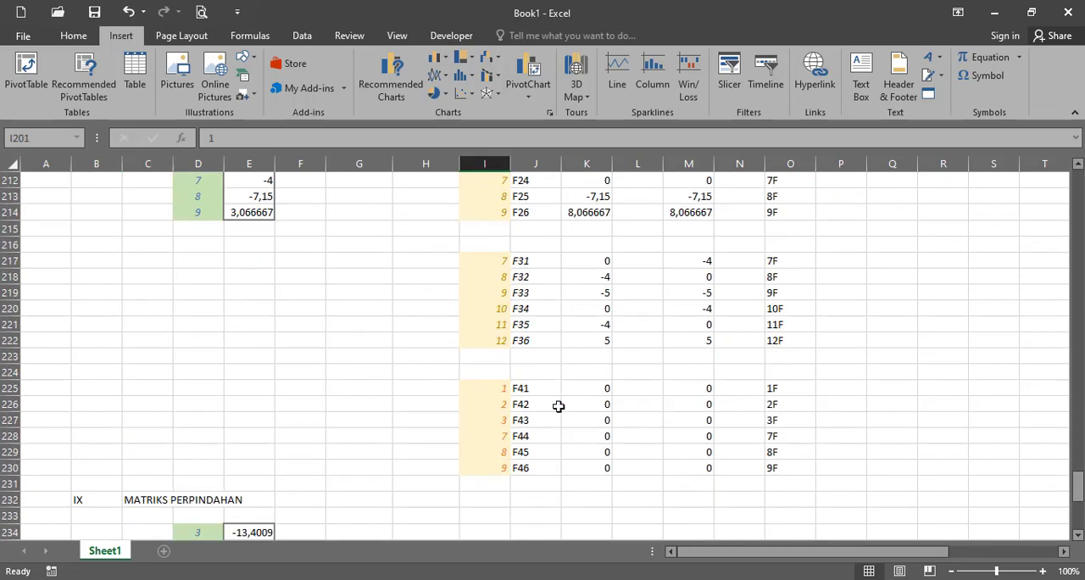
left_click(535, 467, "shift")
key("ctrl+c")
scroll(590, 474, "down", 10)
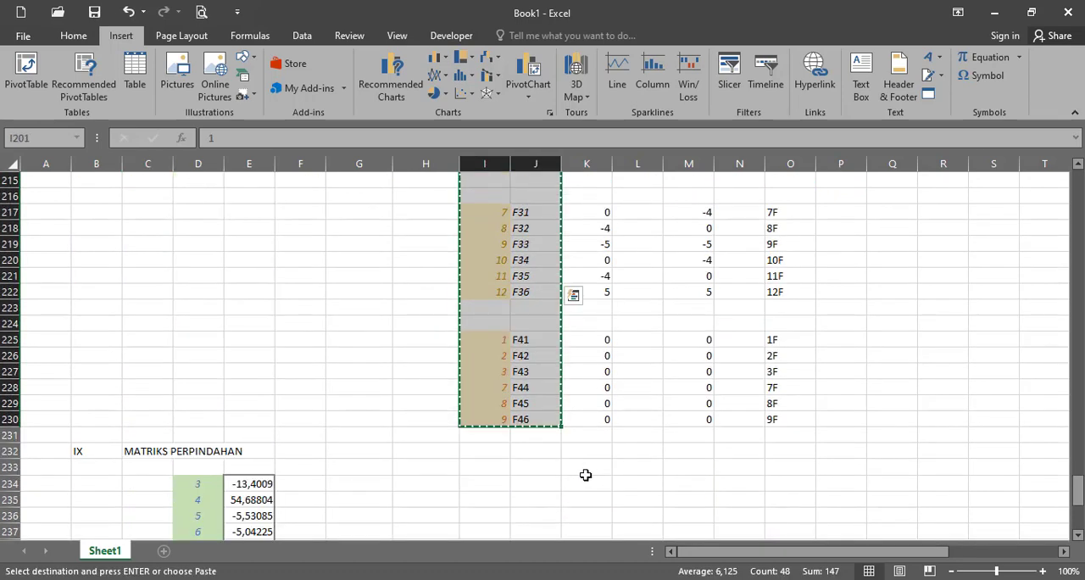
left_click(176, 371)
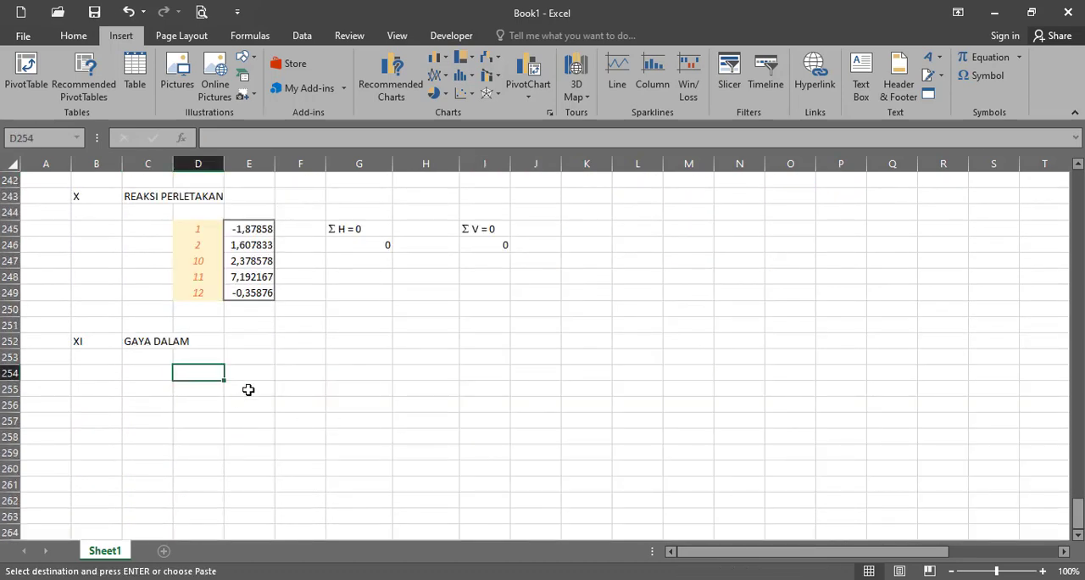
key("ctrl+v")
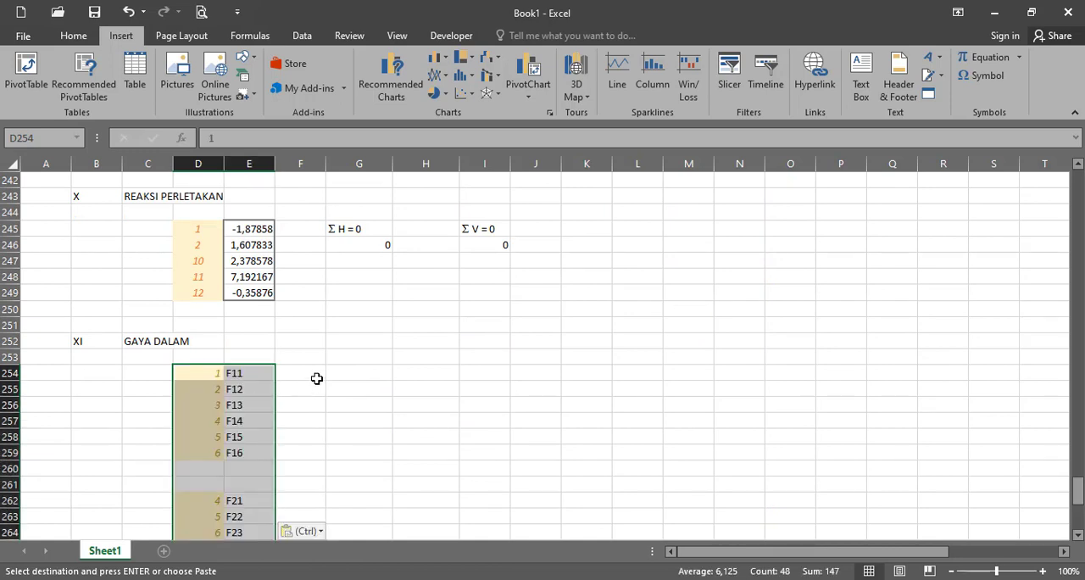
- Enter Perpindahan as the column heading in F253 and shorten it to D
left_click(316, 378)
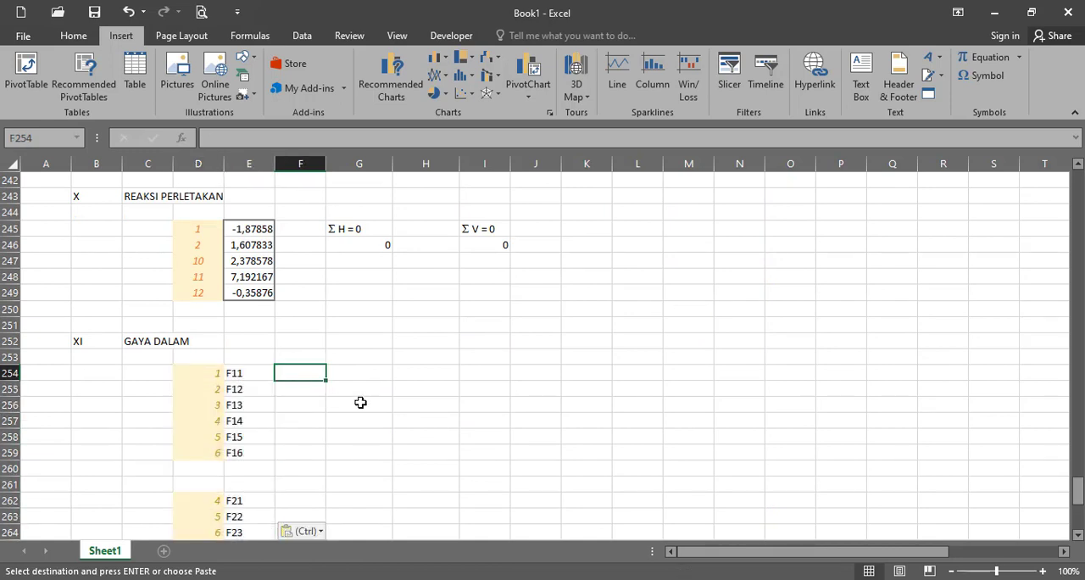
left_click(310, 356)
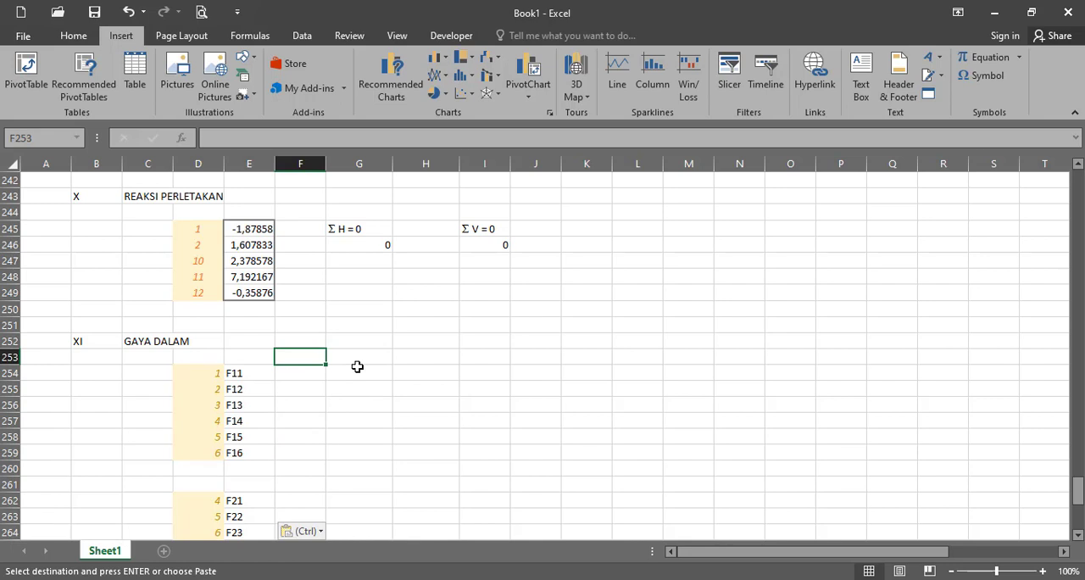
type("pERPINDAHAN")
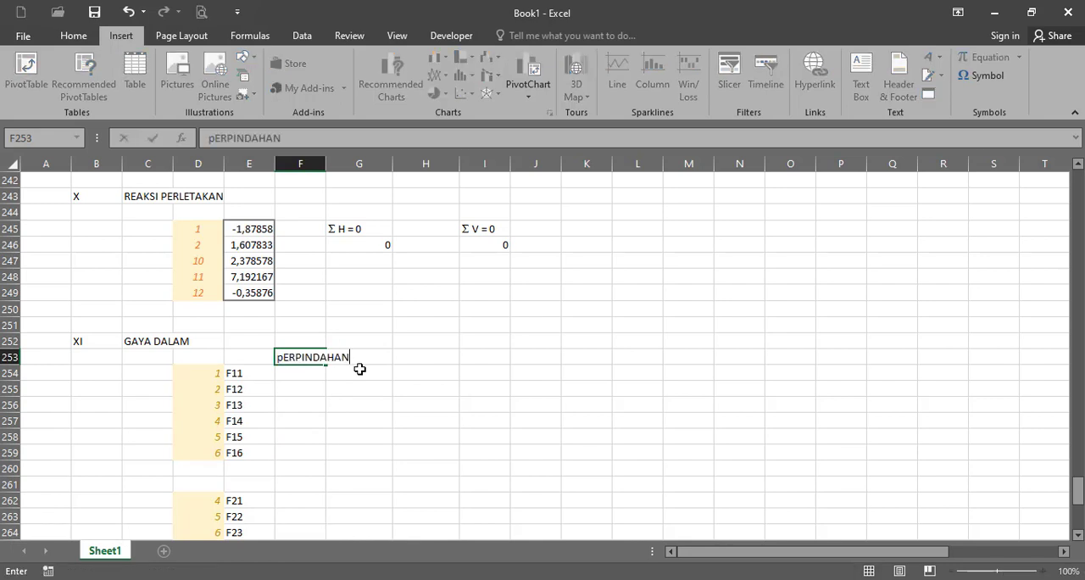
key("Return")
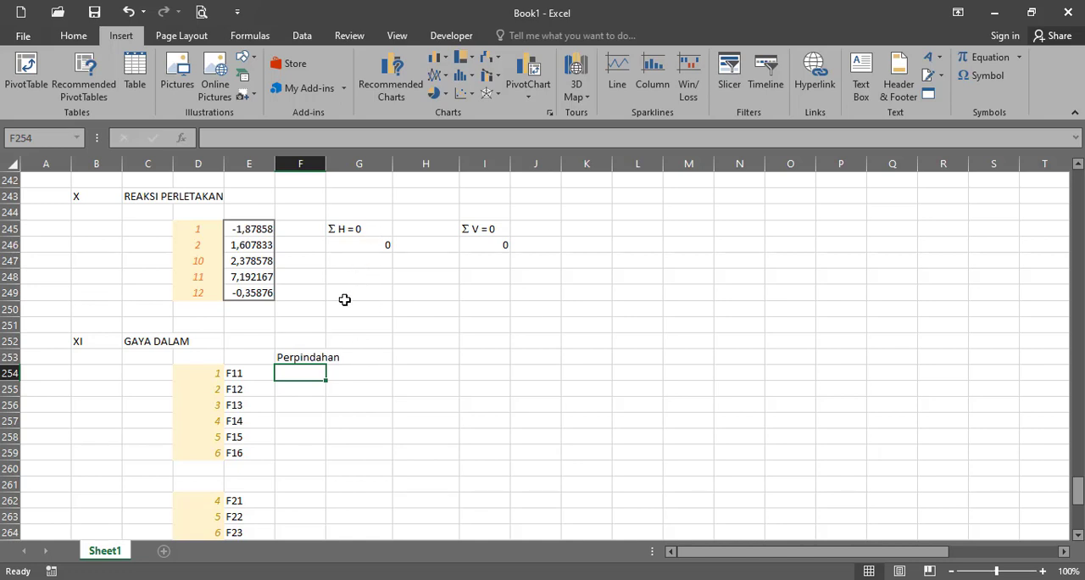
left_click(320, 356)
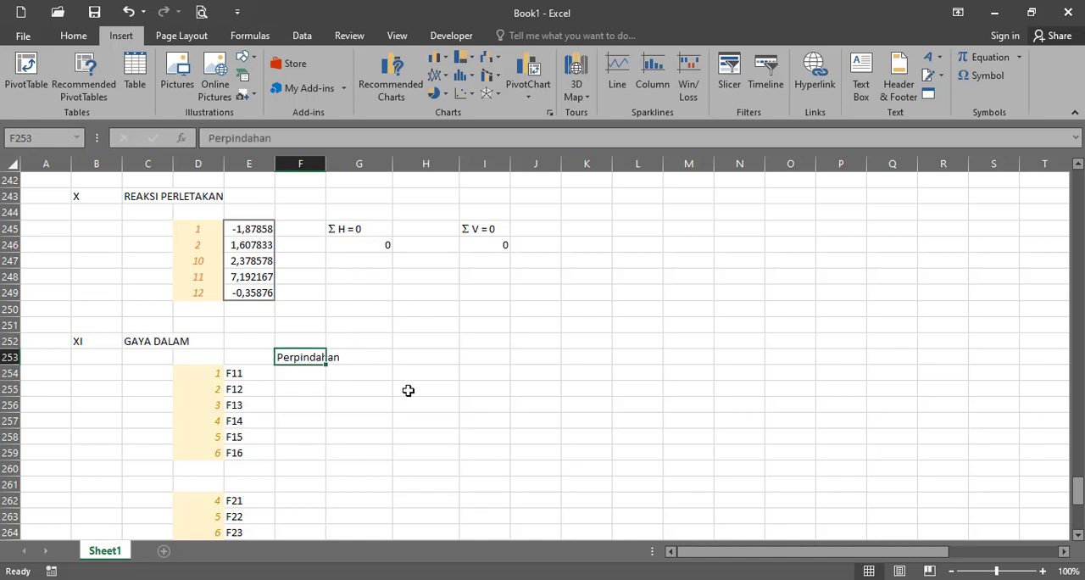
type("D")
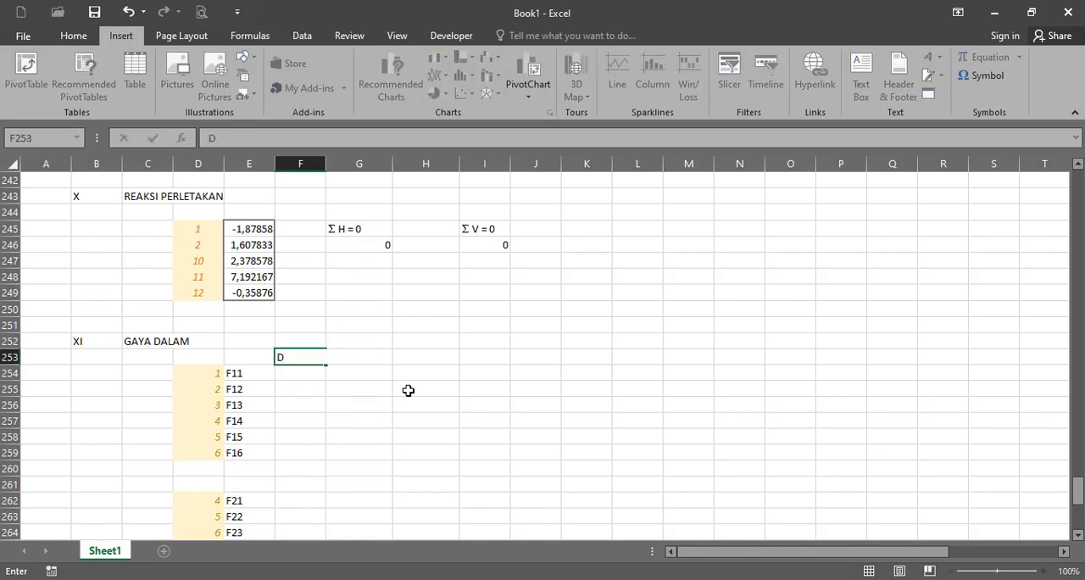
key("Return")
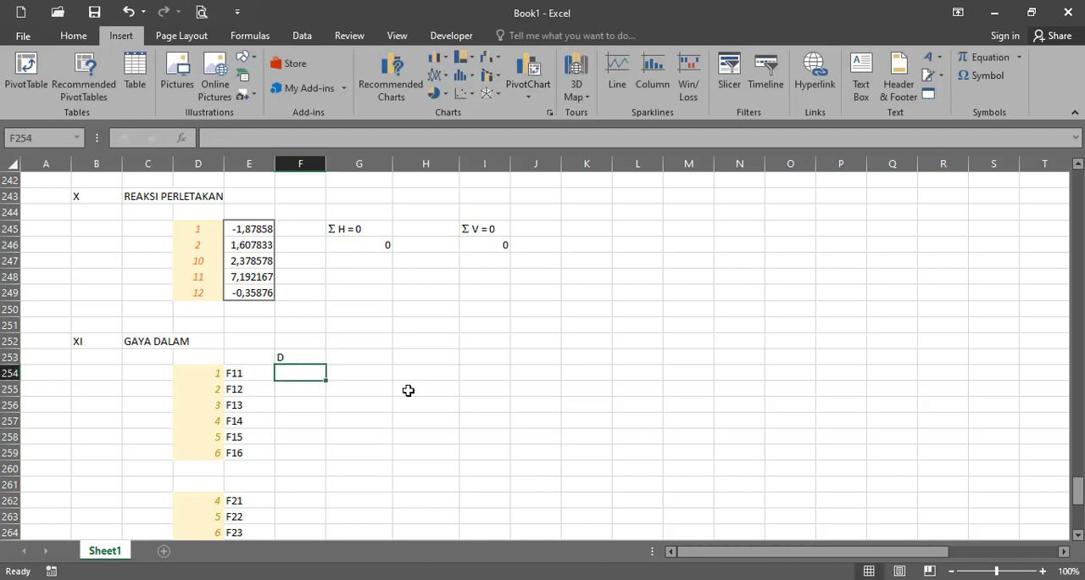
- Set the column heading in F253 to Dn
left_click(309, 354)
type("d")
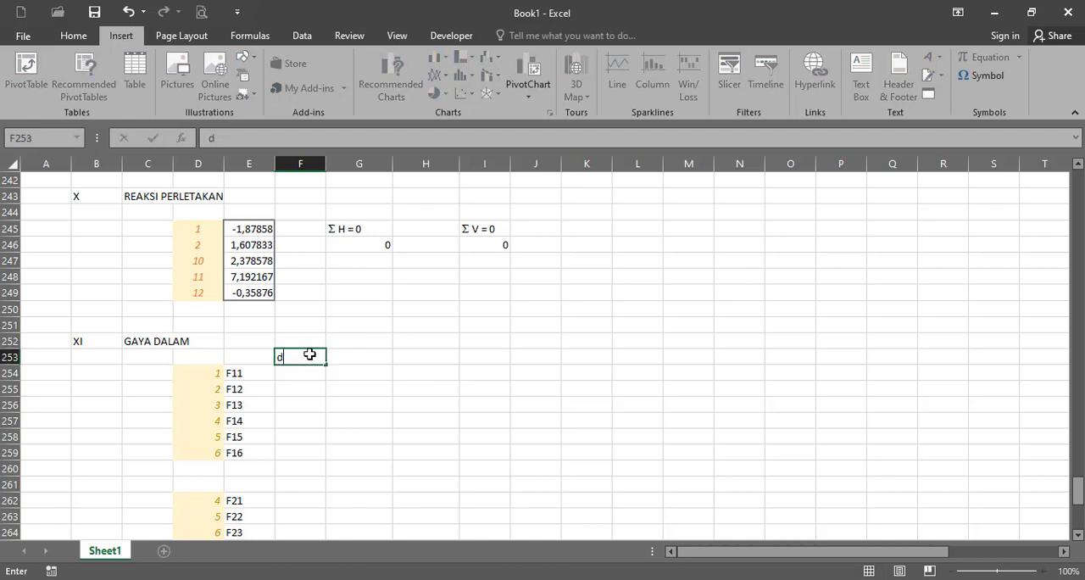
type("n")
key("Return")
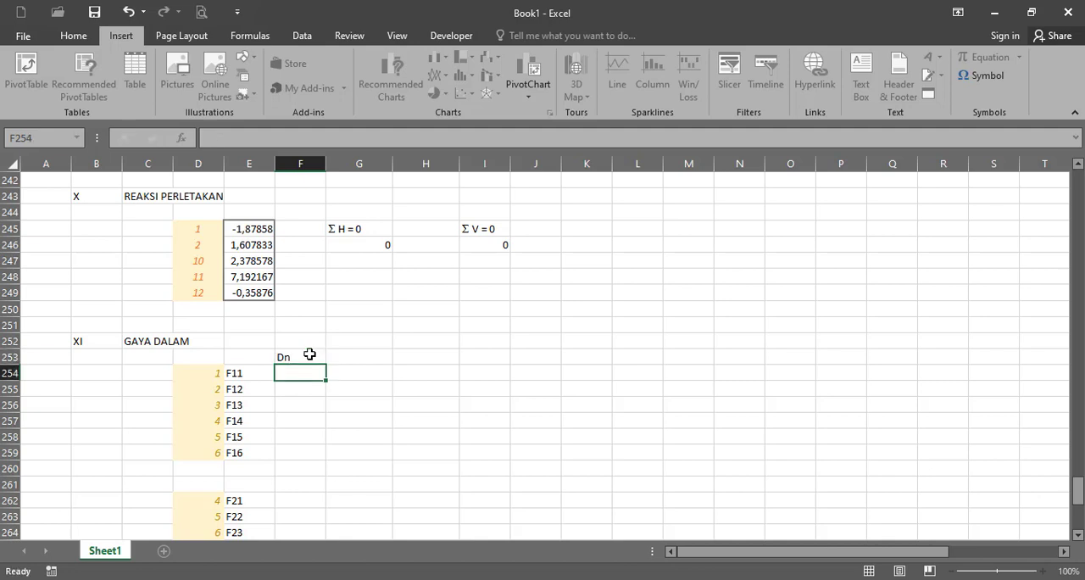
- Check the displacement matrix and enter 0 in F254 and F255 for the restrained displacements 1 and 2
scroll(309, 354, "up", 4)
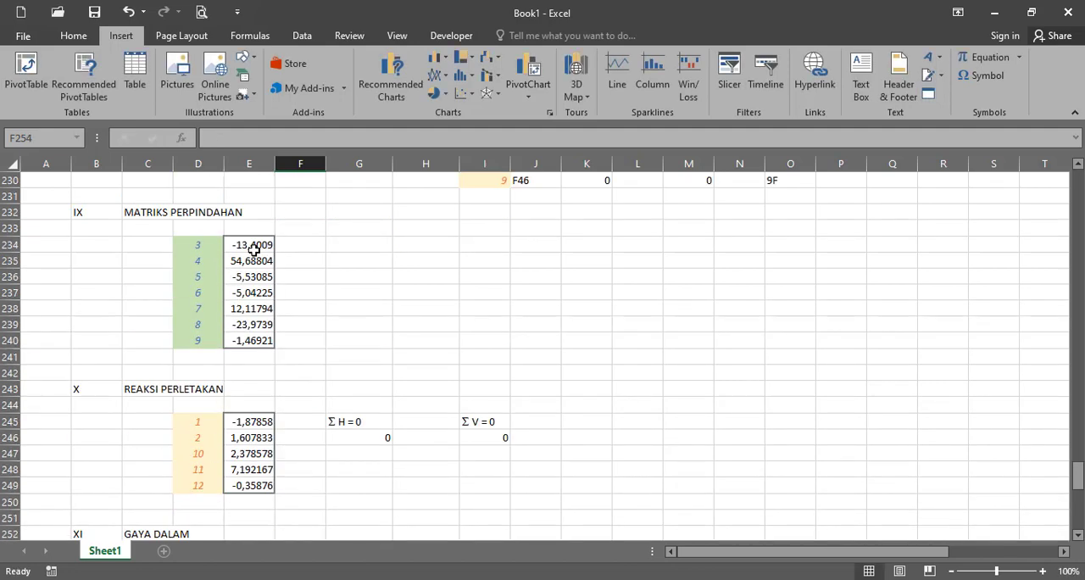
scroll(277, 294, "down", 2)
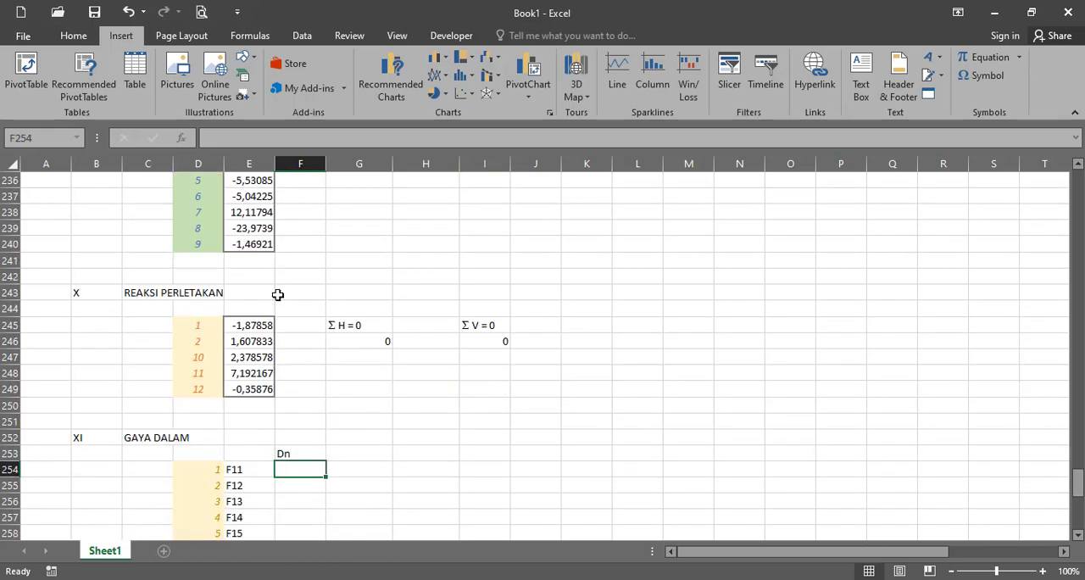
type("0")
key("Return")
scroll(214, 356, "up", 1)
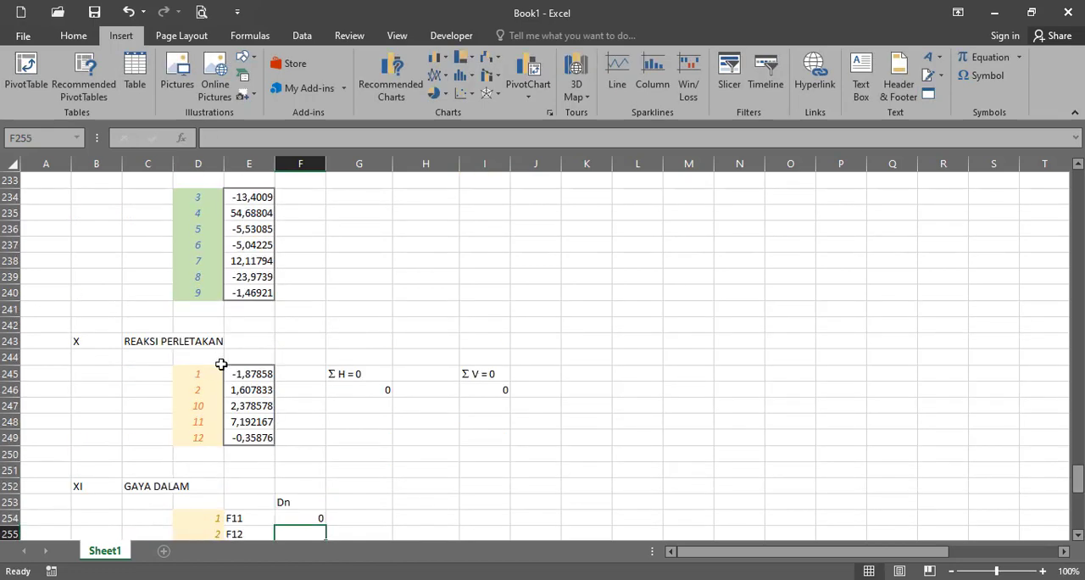
scroll(302, 368, "down", 3)
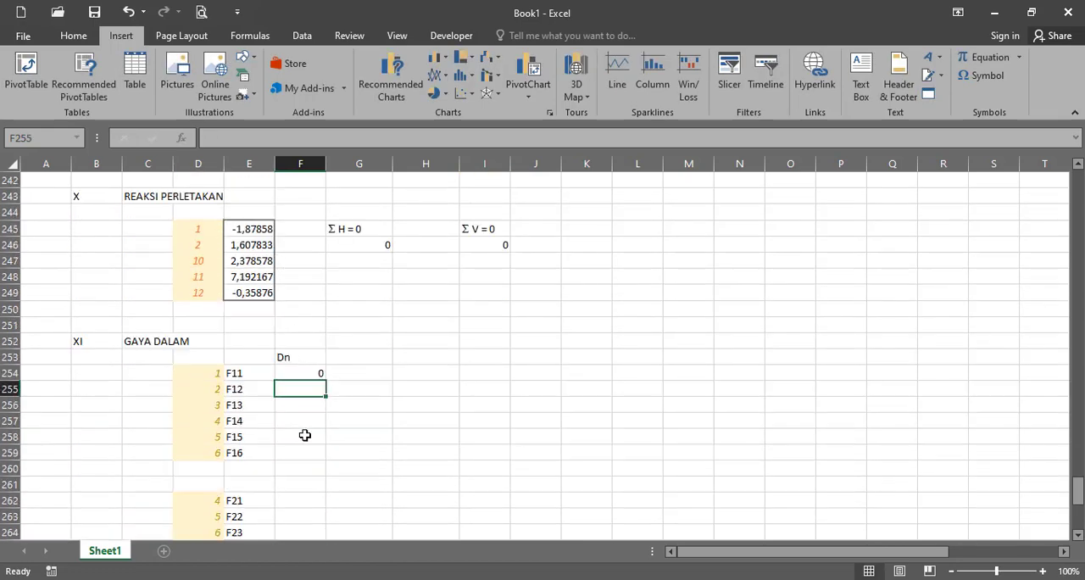
type("0")
key("Return")
- Enter 0 in F273:F275 for the restrained displacements 10, 11 and 12 of the third member
scroll(288, 441, "down", 2)
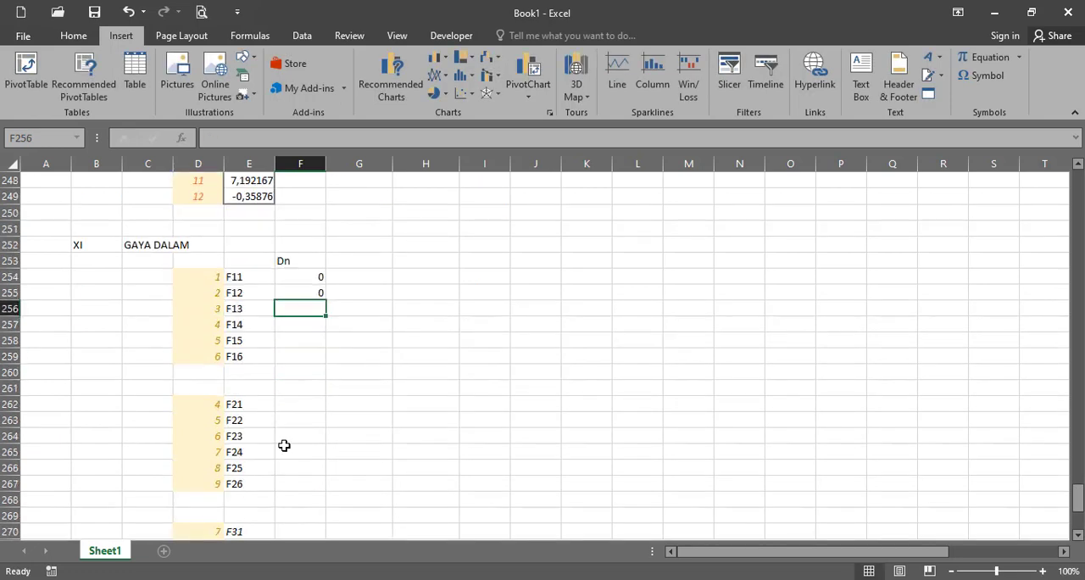
scroll(283, 417, "down", 2)
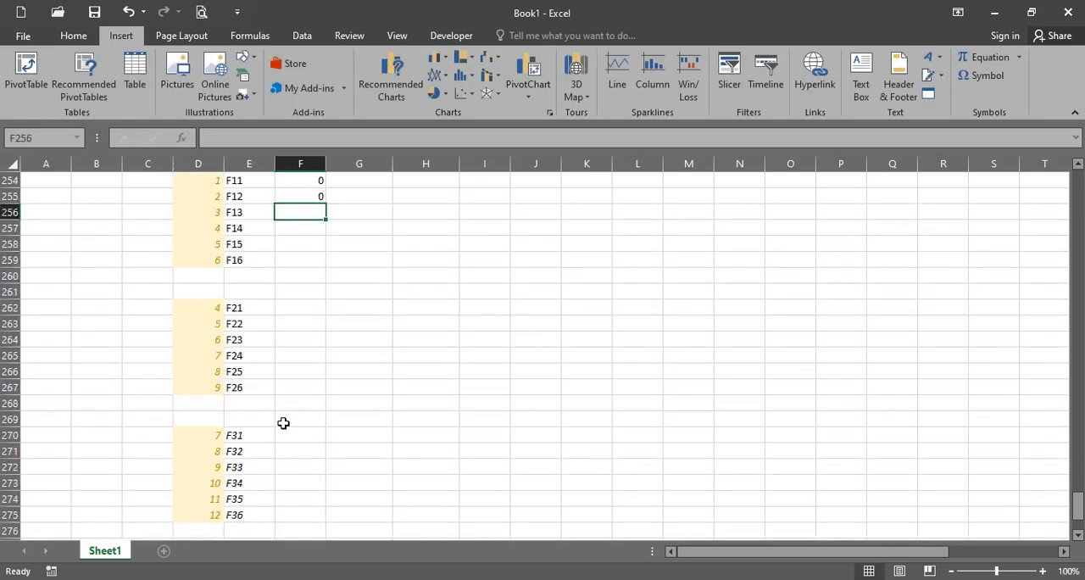
left_click(272, 500)
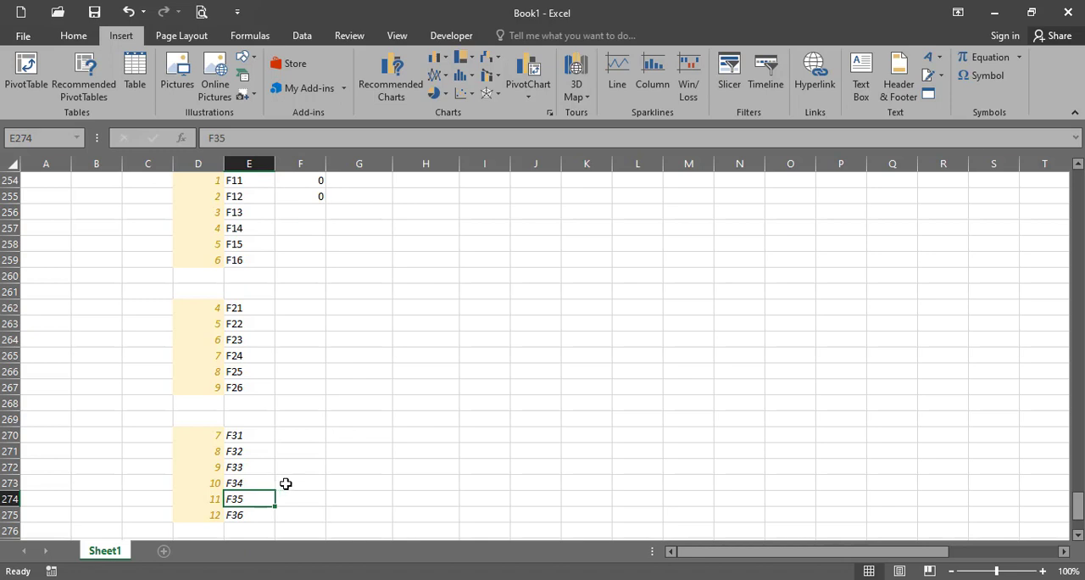
left_click(285, 483)
type("0")
key("Return")
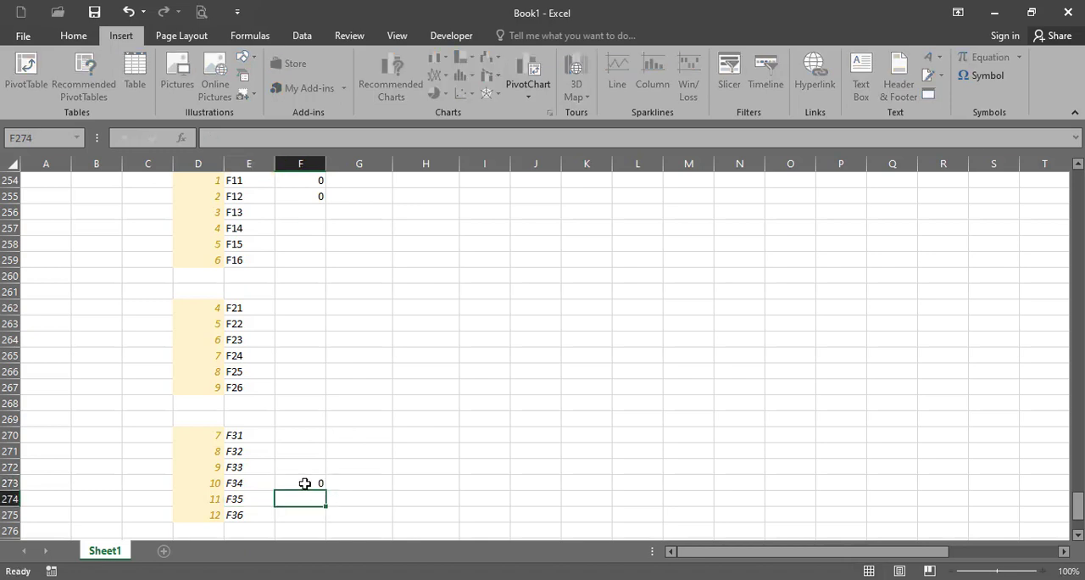
type("0")
key("Return")
type("0")
key("Return")
- Enter 0 in F278 and F279 for the restrained displacements 1 and 2 of the fourth member
scroll(362, 448, "down", 3)
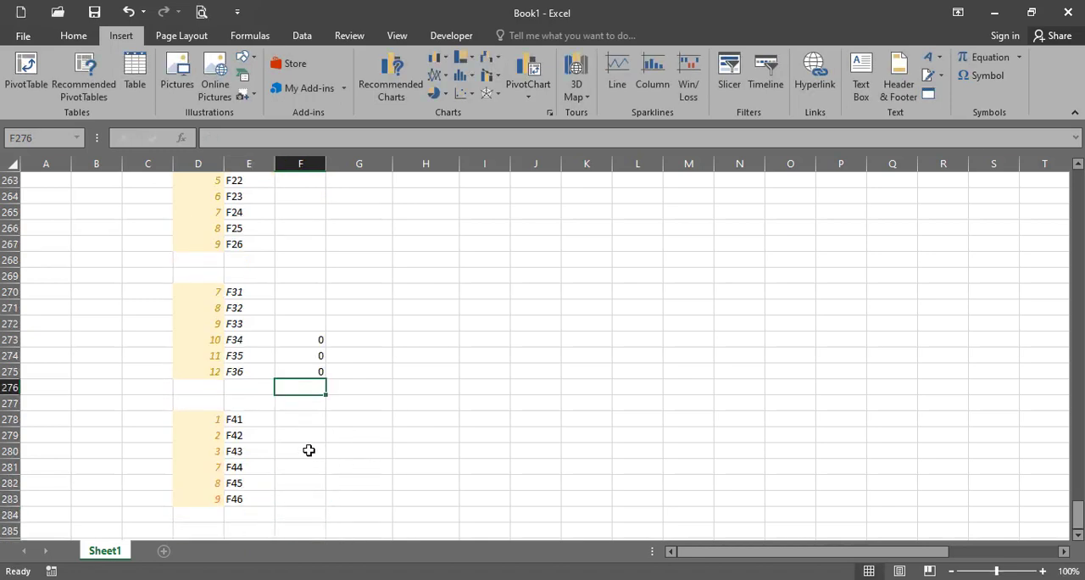
left_click(316, 421)
type("0")
key("Return")
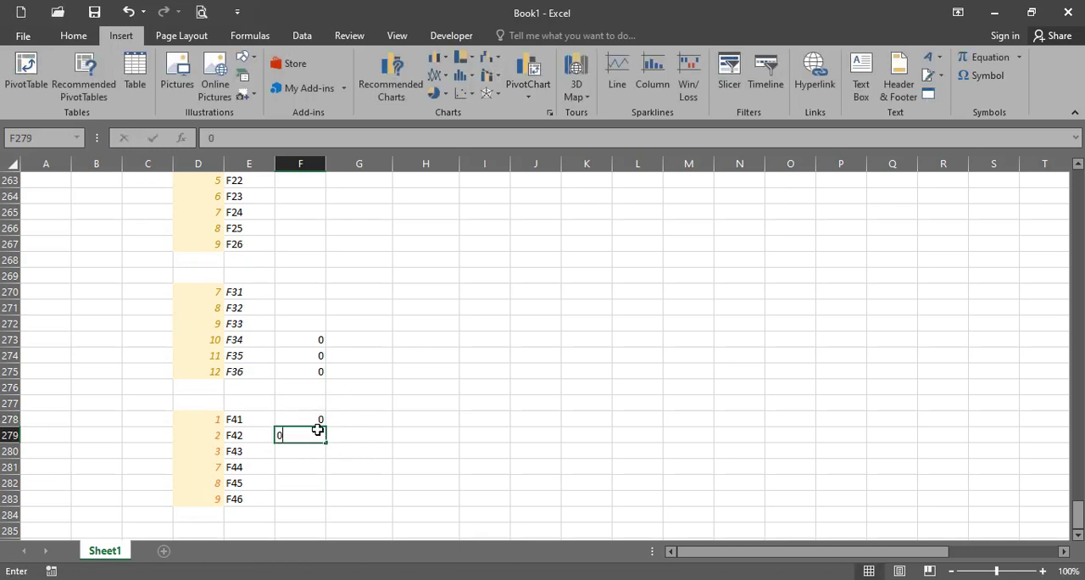
type("0")
key("Return")
left_click(302, 476)
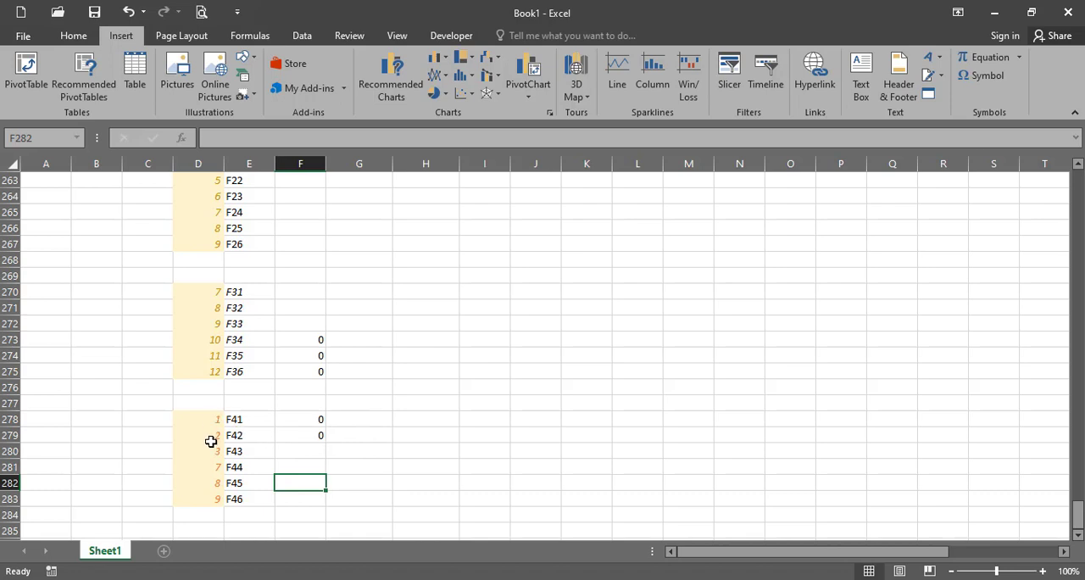
- Link displacement 3 of the first member in F256 to the displacement matrix with the formula =E234
scroll(301, 357, "up", 3)
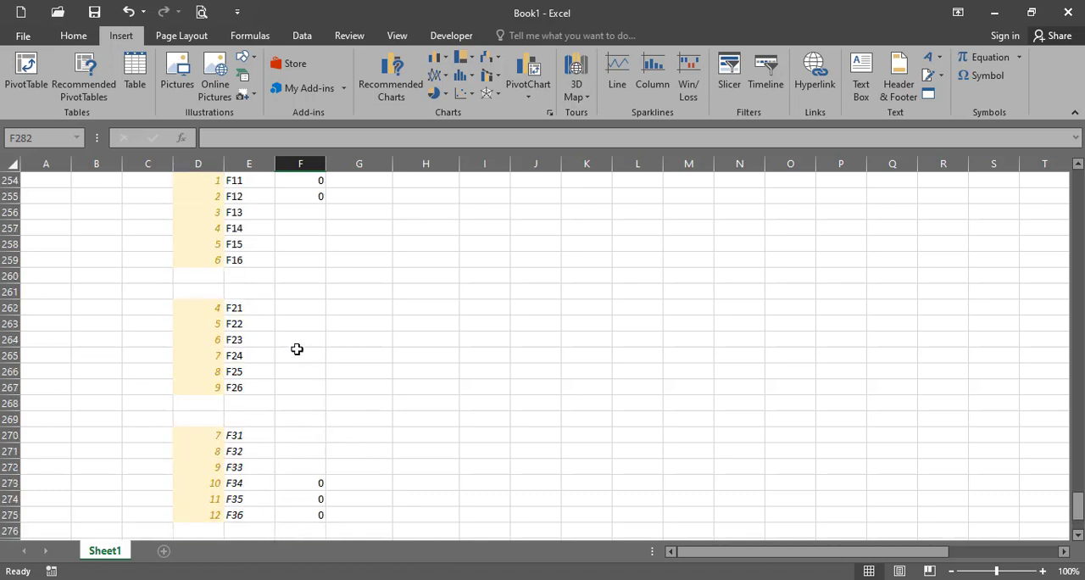
scroll(248, 288, "up", 2)
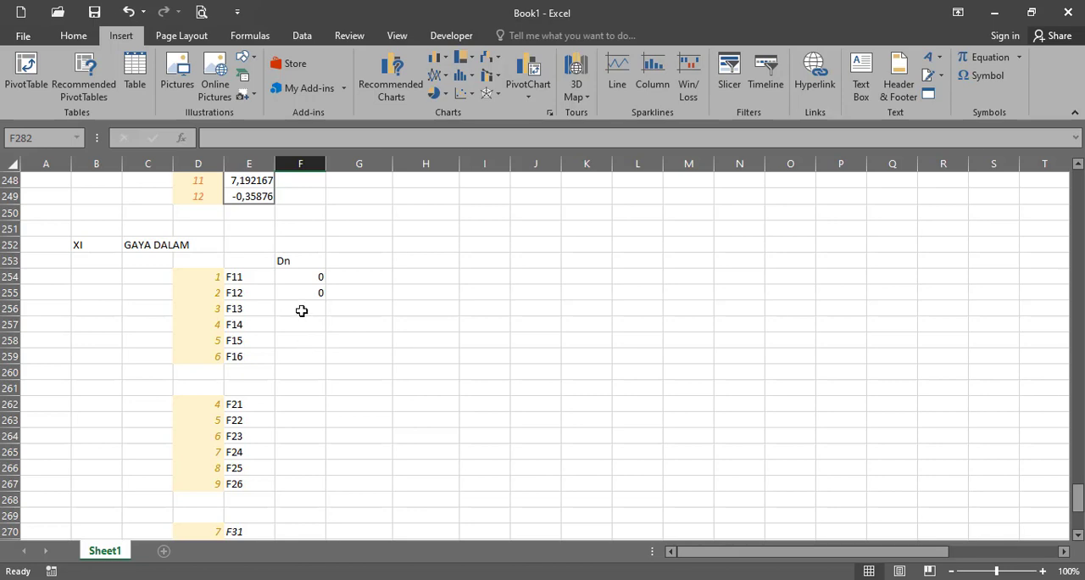
scroll(241, 233, "up", 5)
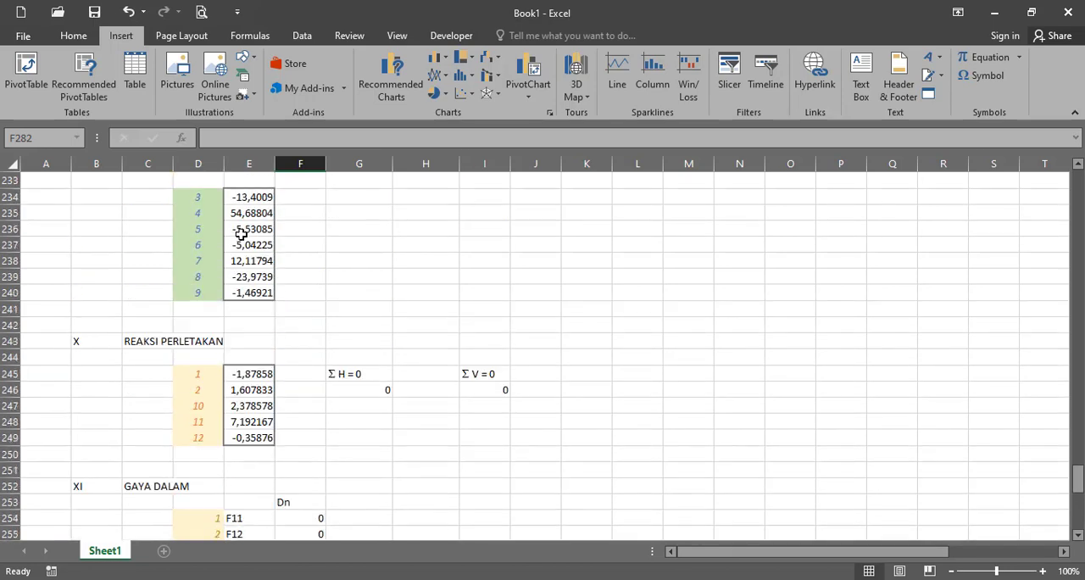
scroll(313, 389, "down", 3)
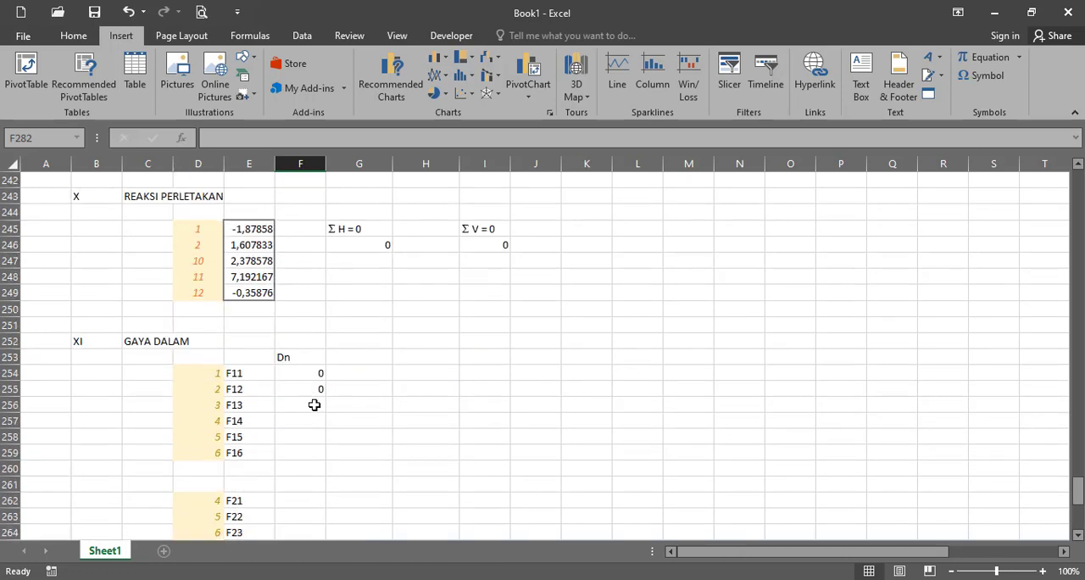
left_click(313, 405)
type("=")
scroll(317, 399, "up", 2)
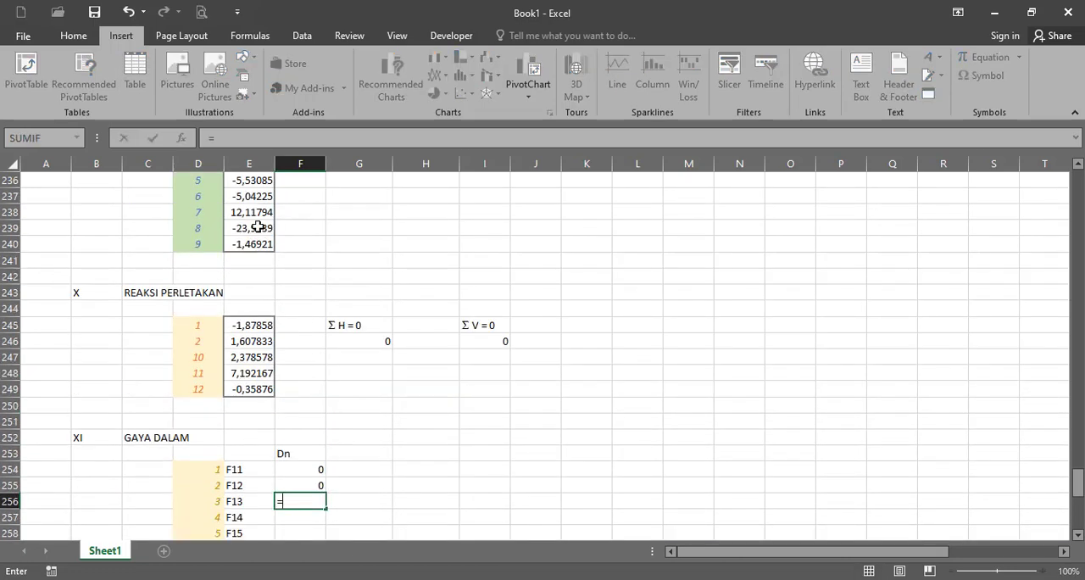
scroll(257, 227, "up", 1)
left_click(252, 199)
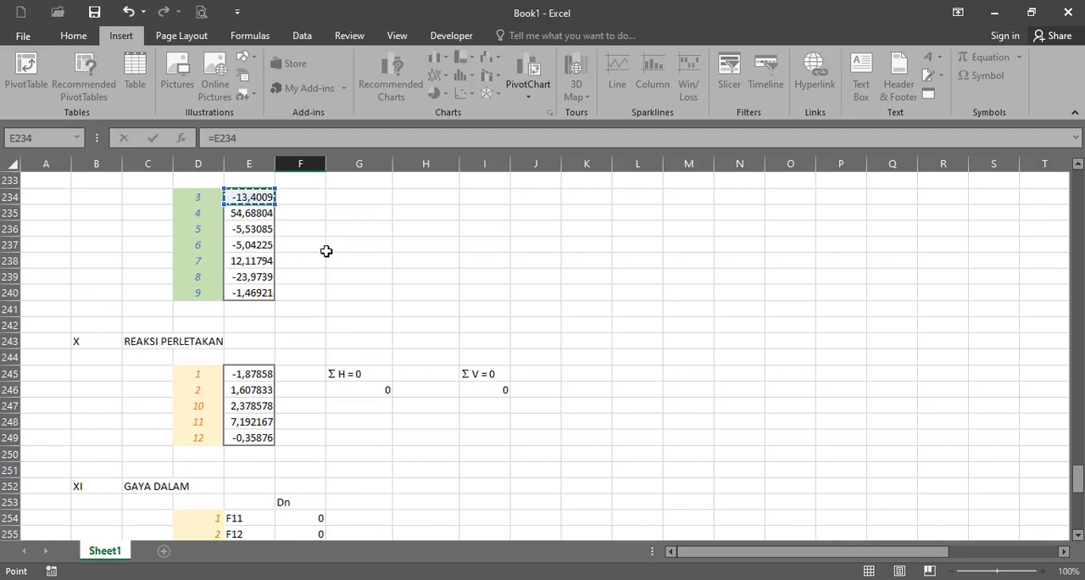
key("Return")
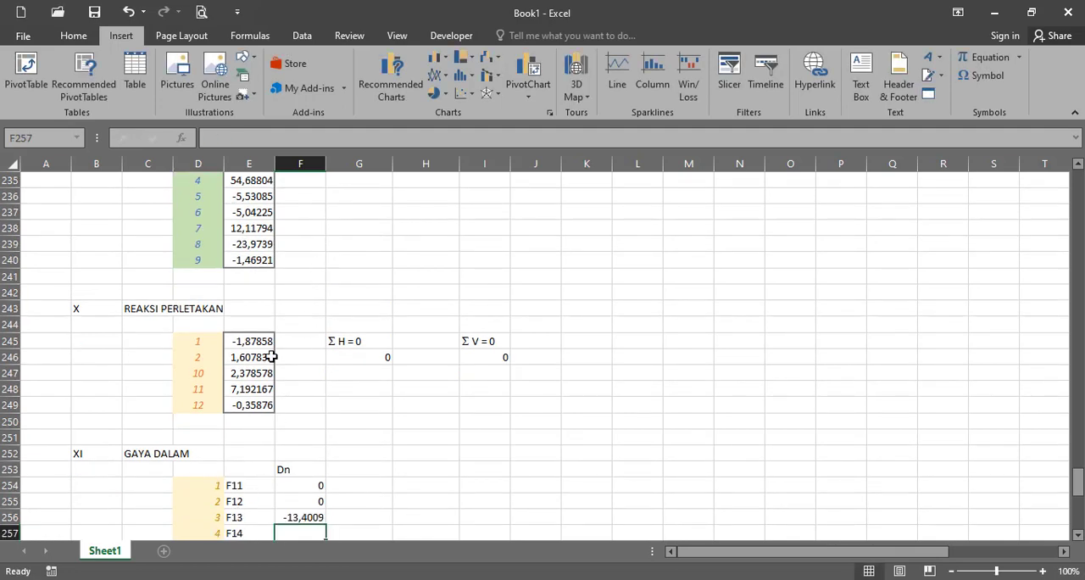
- Link displacements 4, 5 and 6 of the first member in F257:F259 to the displacement matrix cells E235:E237
scroll(242, 246, "up", 1)
scroll(244, 238, "down", 1)
type("=")
left_click(261, 179)
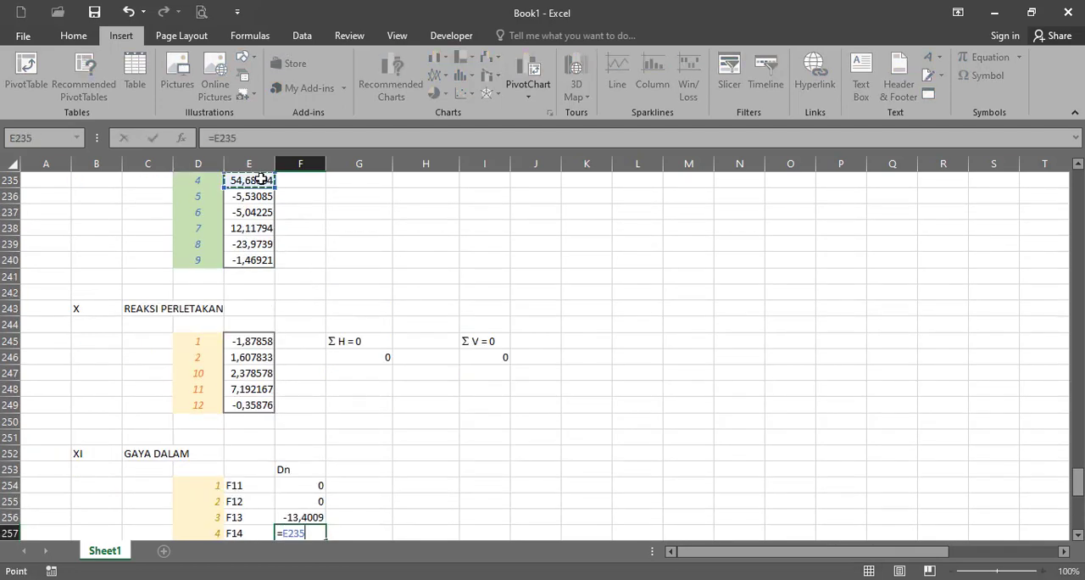
key("Return")
type("=")
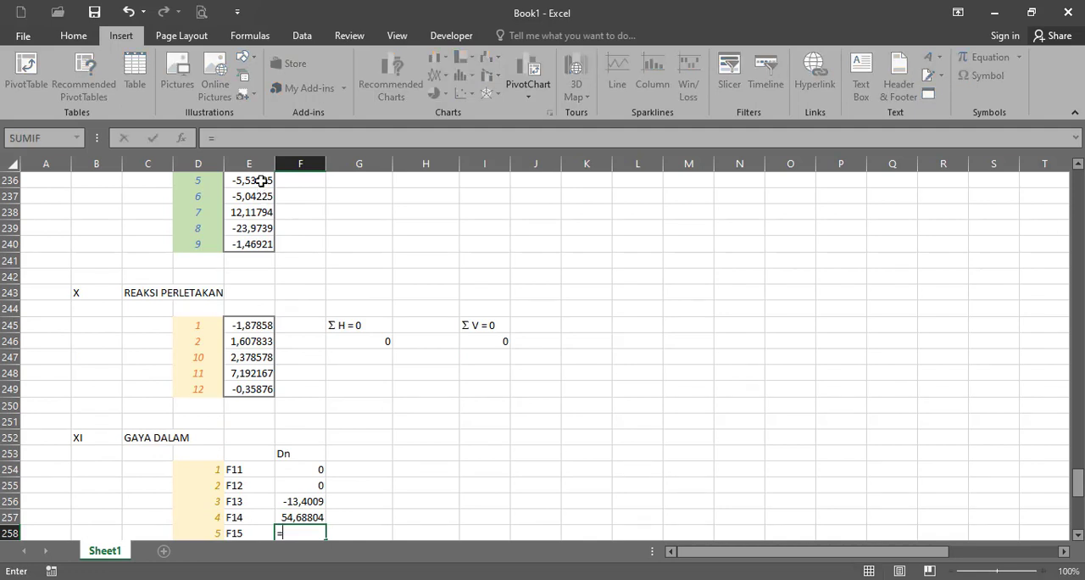
left_click(261, 180)
key("Return")
type("=")
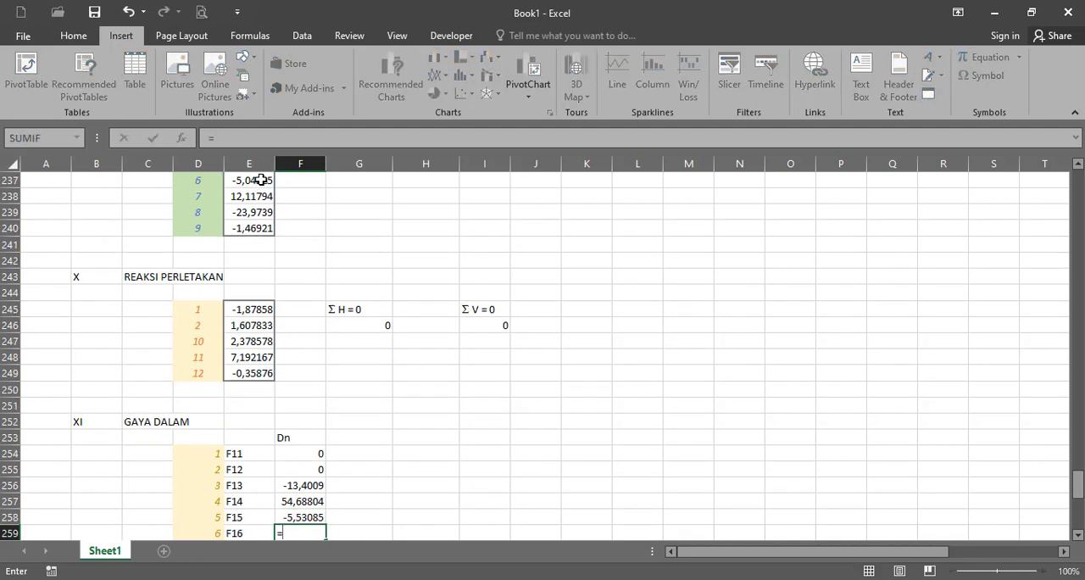
left_click(259, 180)
key("Return")
- Link displacements 4, 5 and 6 of the second member in F262:F264 to the first member's cells F257:F259
scroll(373, 390, "down", 2)
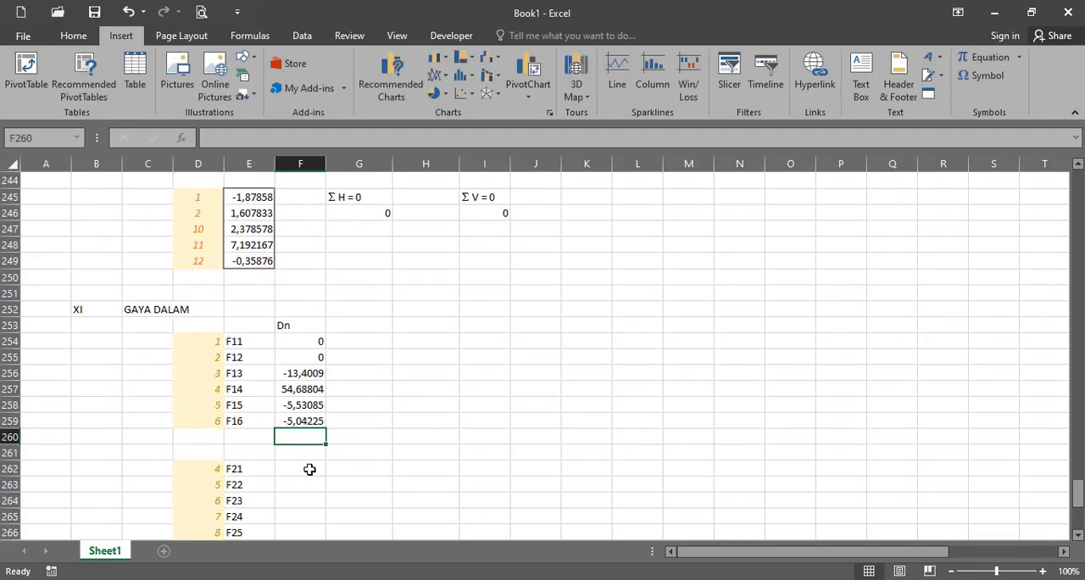
key("Down")
key("Down")
scroll(343, 409, "up", 3)
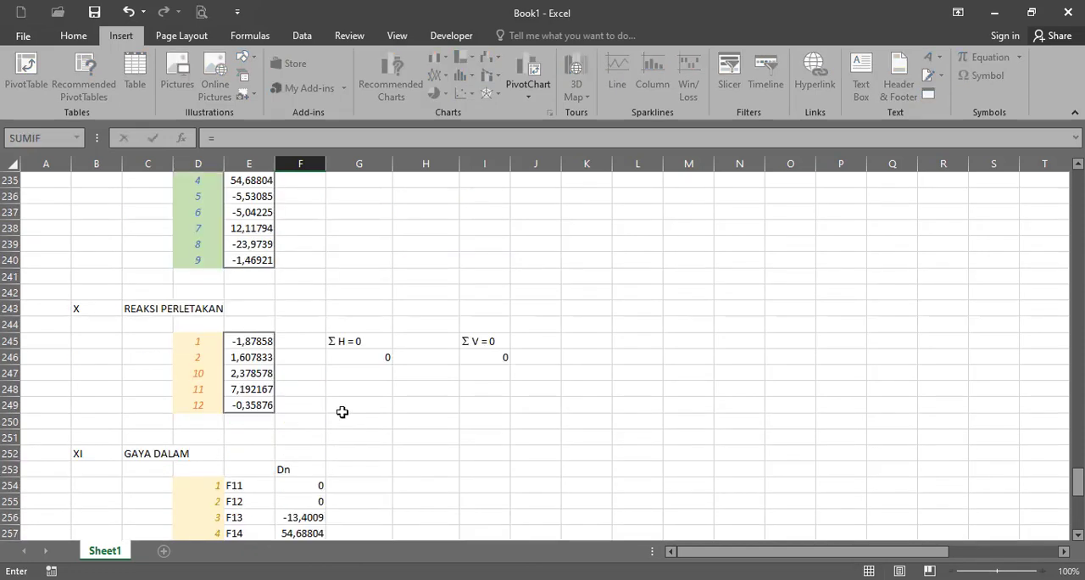
scroll(343, 409, "down", 3)
type("=")
left_click(301, 389)
key("Return")
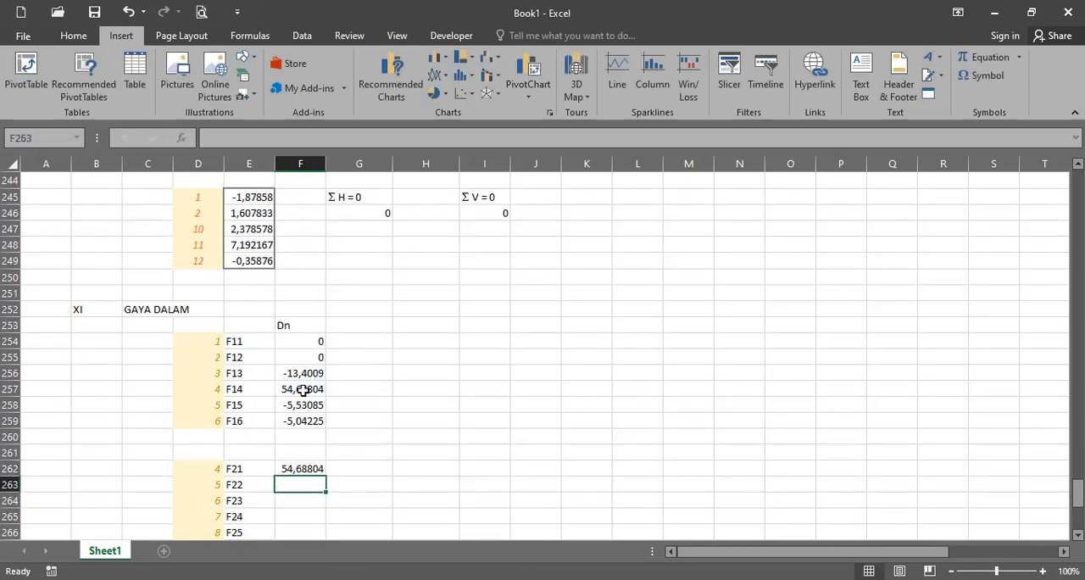
type("=")
left_click(303, 405)
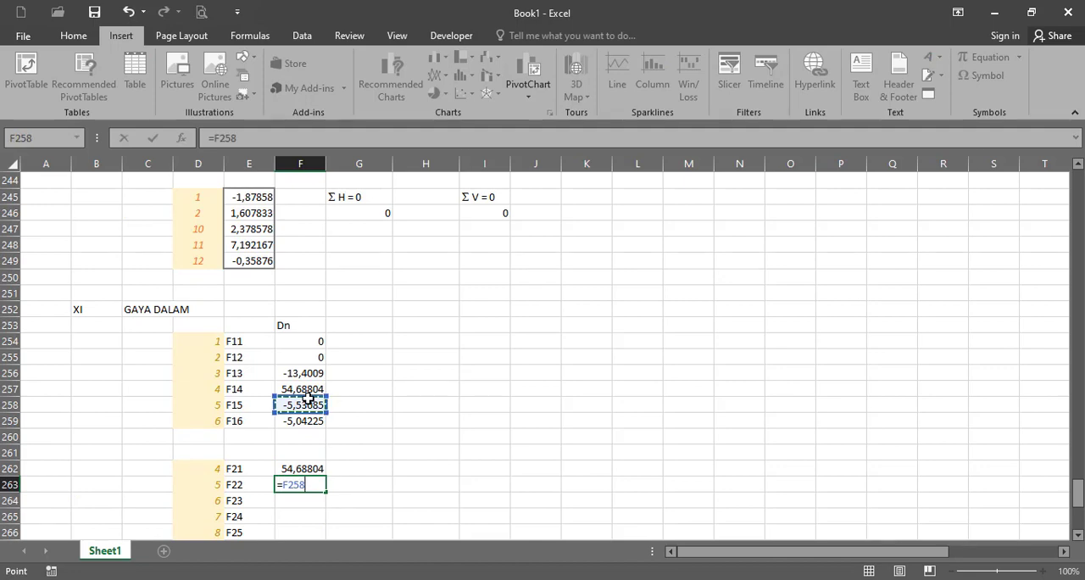
key("Return")
type("=")
left_click(303, 421)
key("Return")
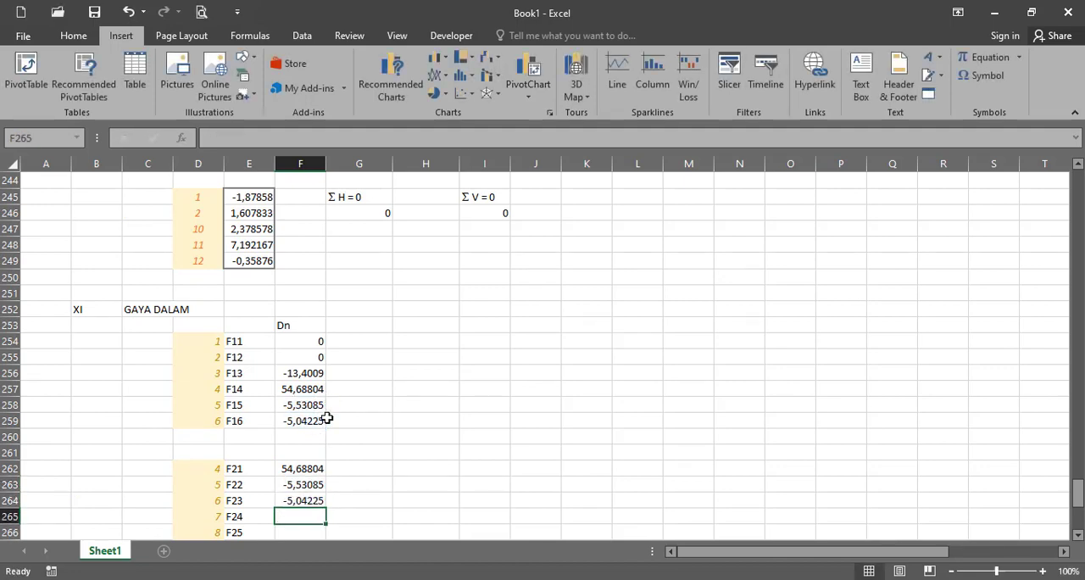
- Link displacement 7 of the second member in F265 with =E238 and fill the formula down to F267 for displacements 8 and 9
type("=")
scroll(346, 400, "up", 4)
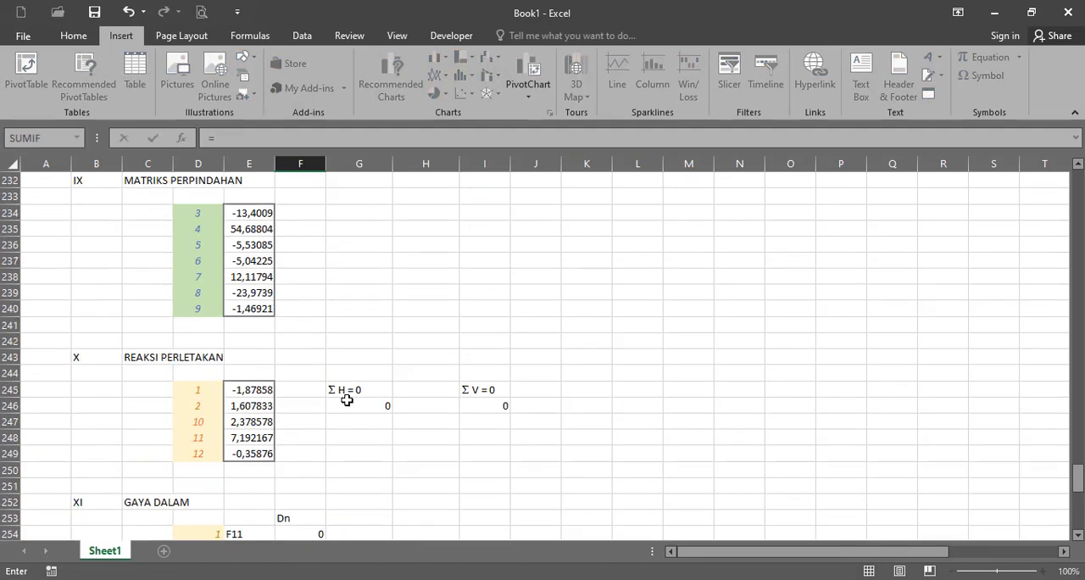
left_click(247, 277)
key("Return")
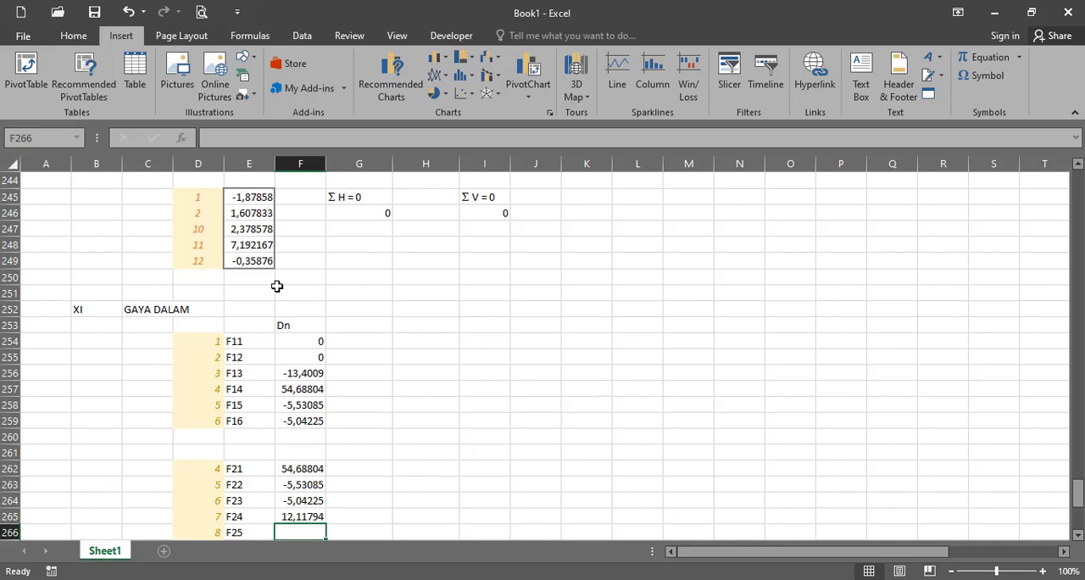
left_click(315, 519)
mouse_move(325, 526)
left_mouse_down()
mouse_move(322, 542)
mouse_move(325, 523)
left_mouse_up()
scroll(326, 491, "up", 3)
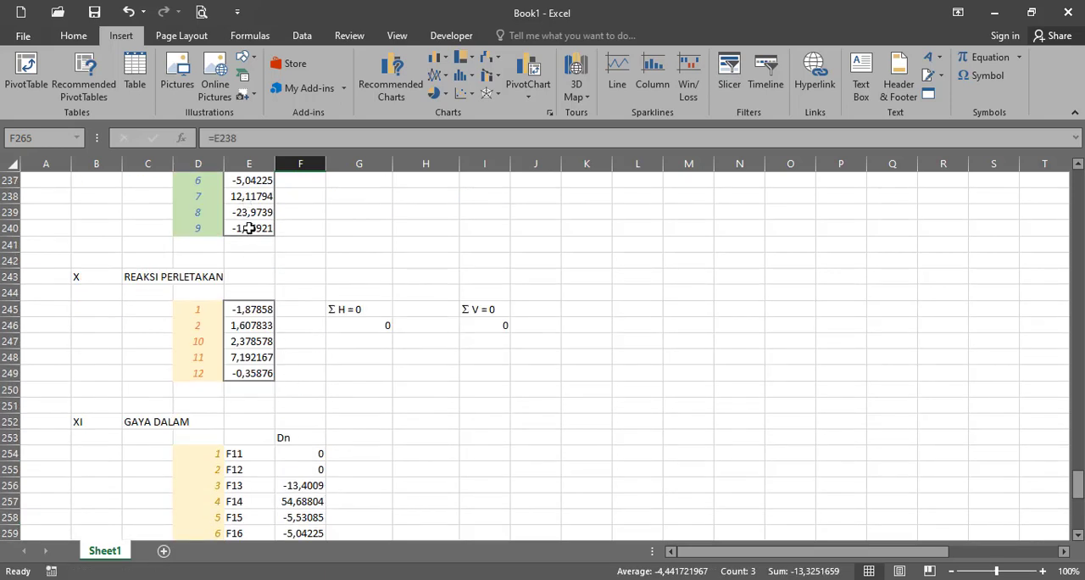
scroll(310, 365, "down", 4)
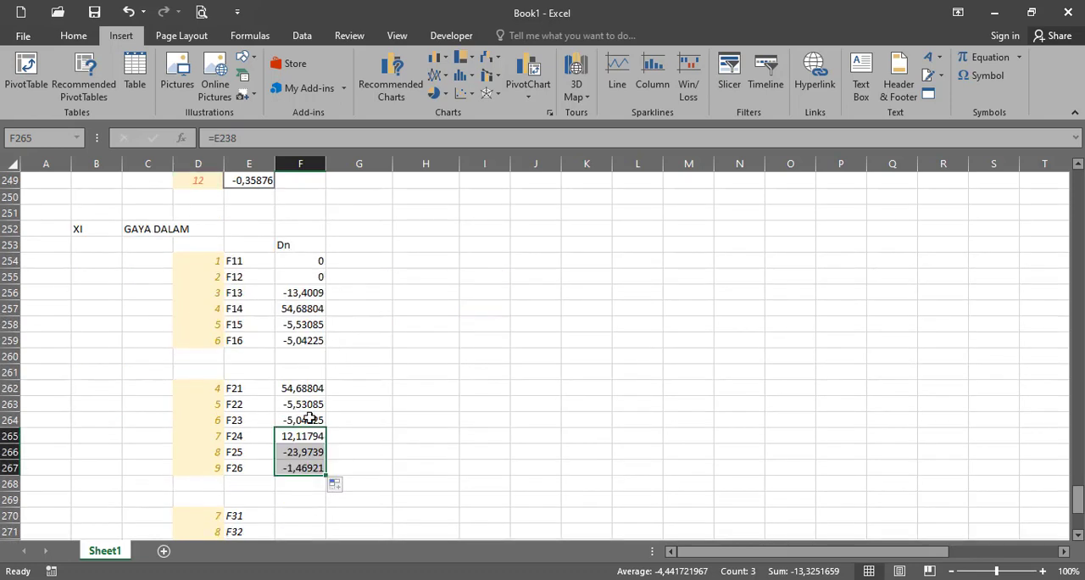
- Link displacement 7 of the third member in F270 to the second member's value with the formula =F265
scroll(304, 466, "down", 1)
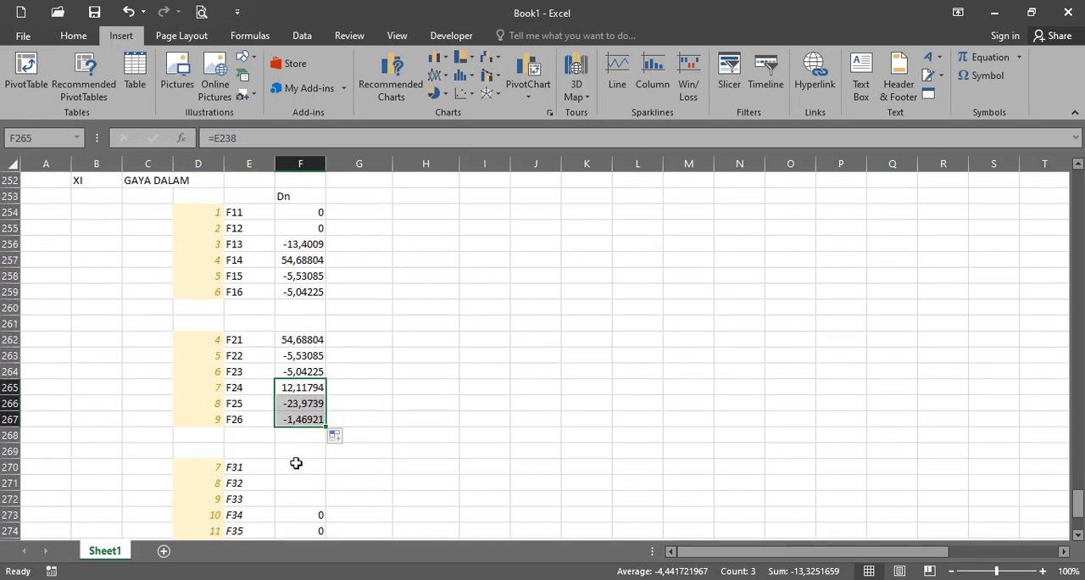
left_click(296, 463)
type("=")
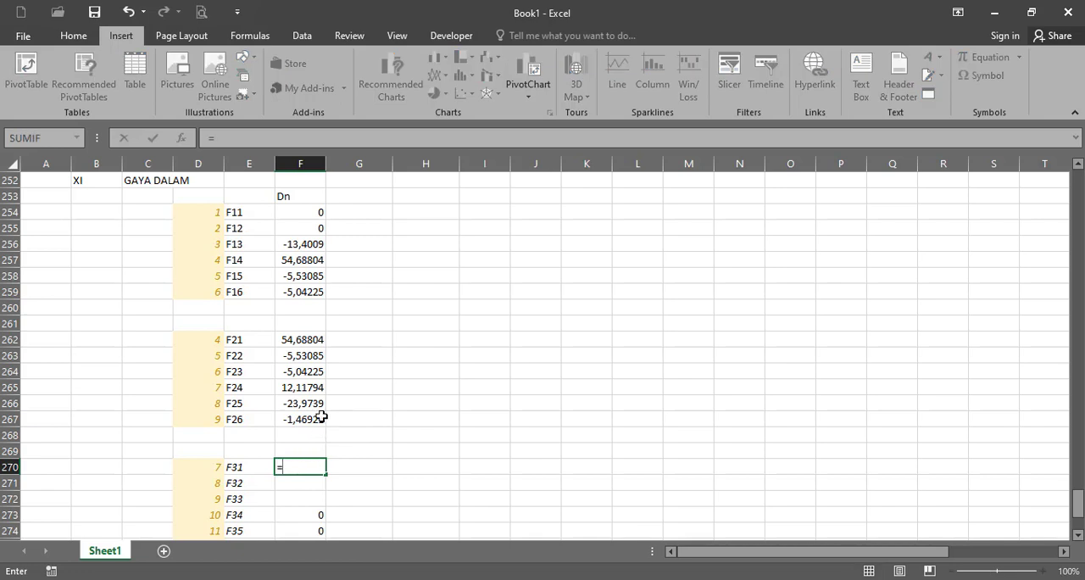
left_click(306, 387)
key("Return")
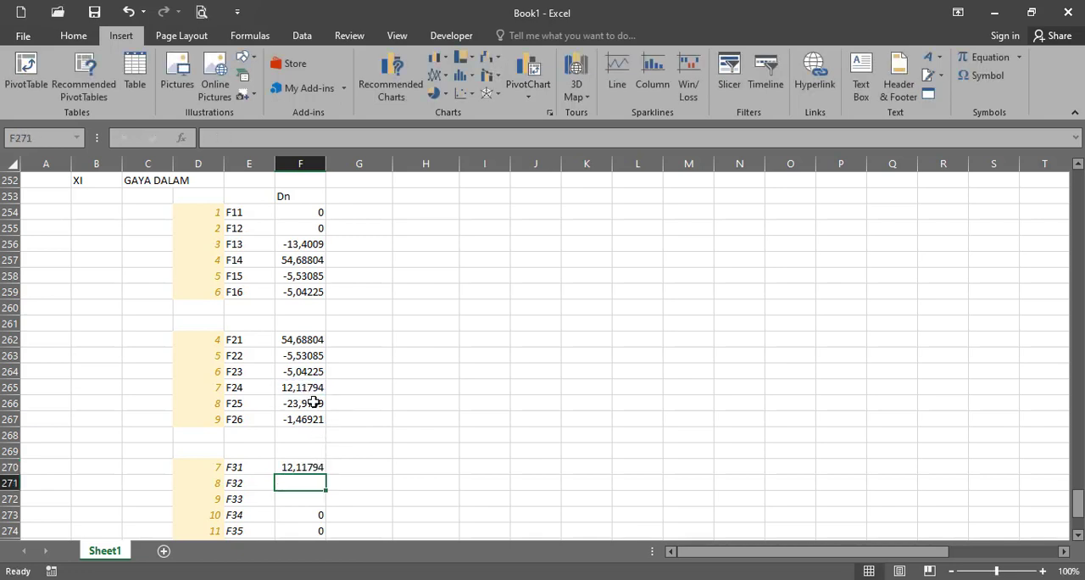
- Check the link in F265 and fill the F270 formula down to F272 for the third member's displacements 8 and 9
left_click(314, 403)
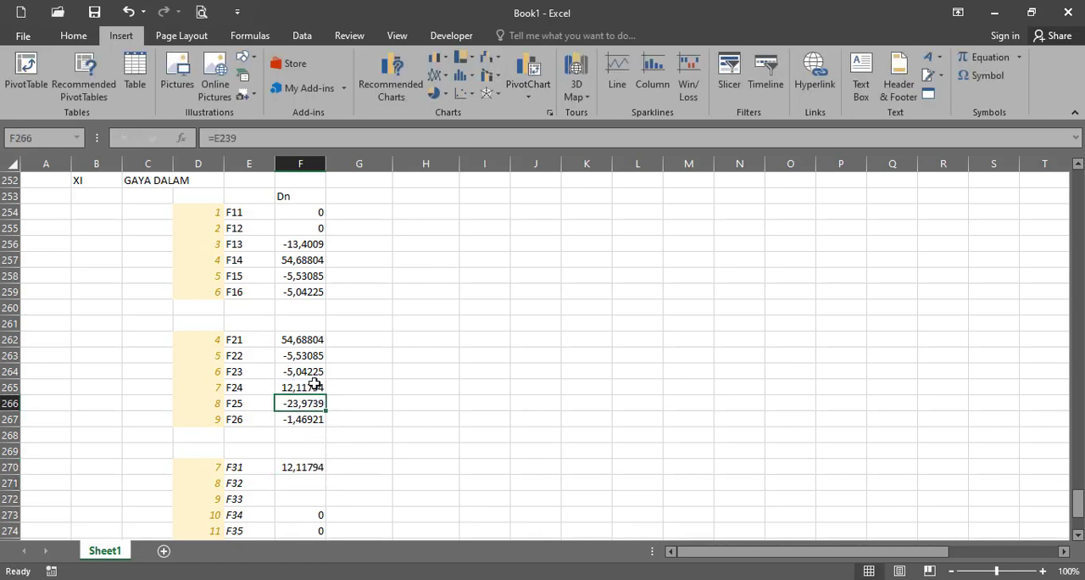
left_click(314, 385)
double_click(313, 387)
scroll(354, 398, "up", 5)
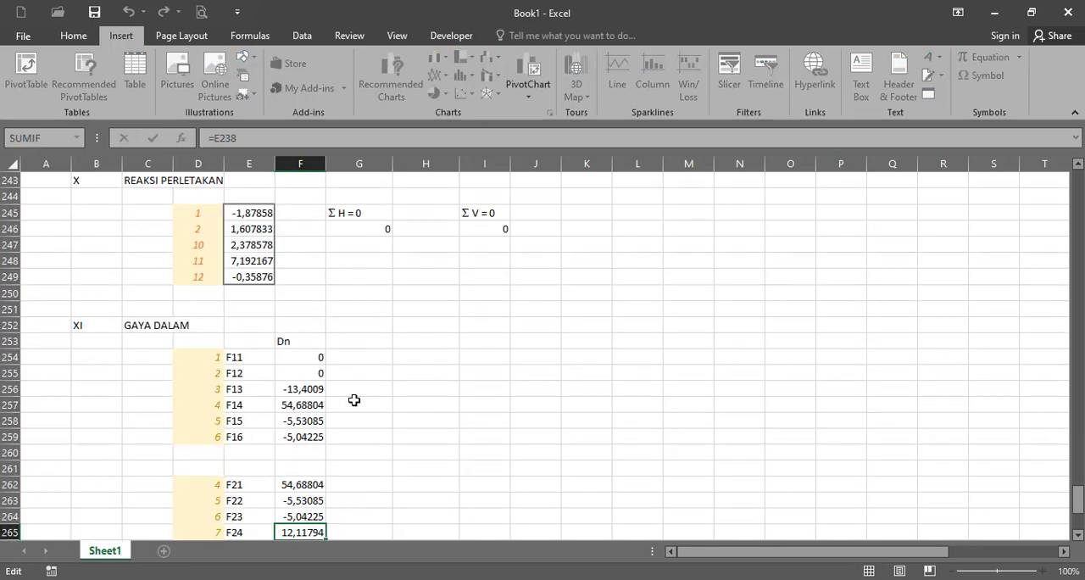
scroll(360, 421, "down", 4)
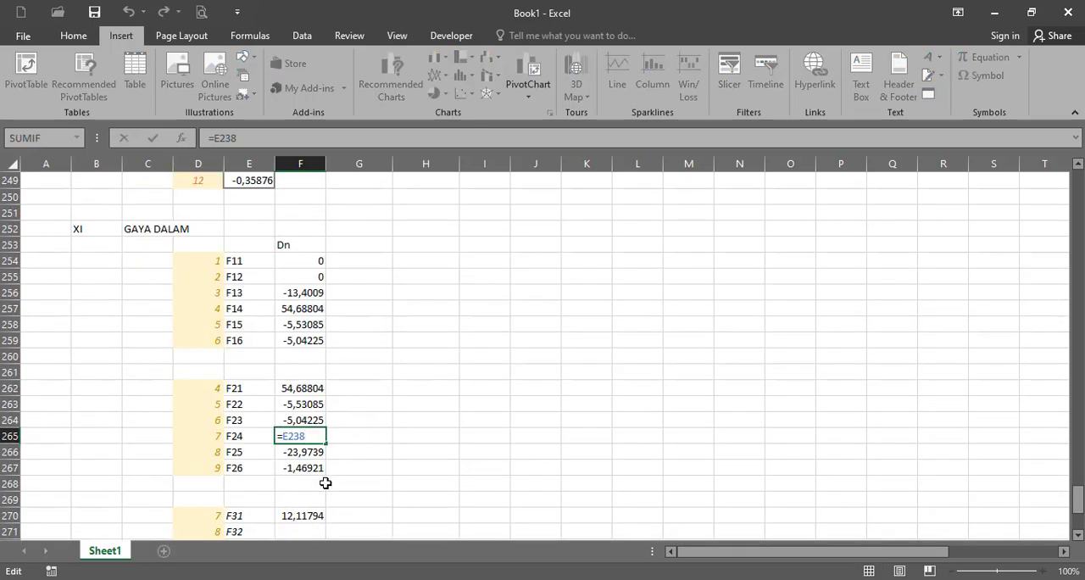
left_click(309, 514)
scroll(330, 511, "down", 2)
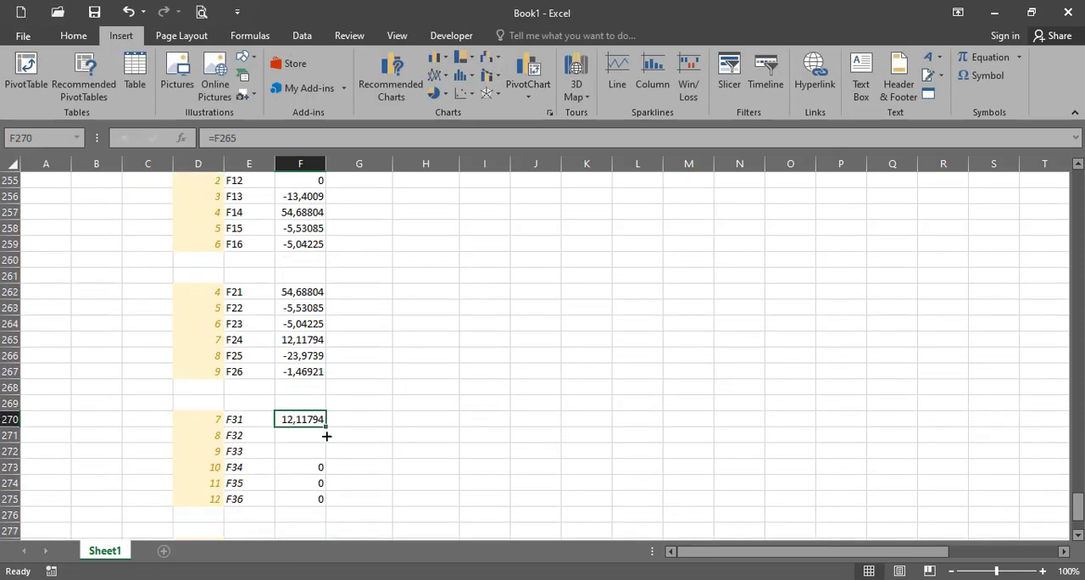
left_click_drag(326, 436, 329, 456)
scroll(375, 459, "down", 3)
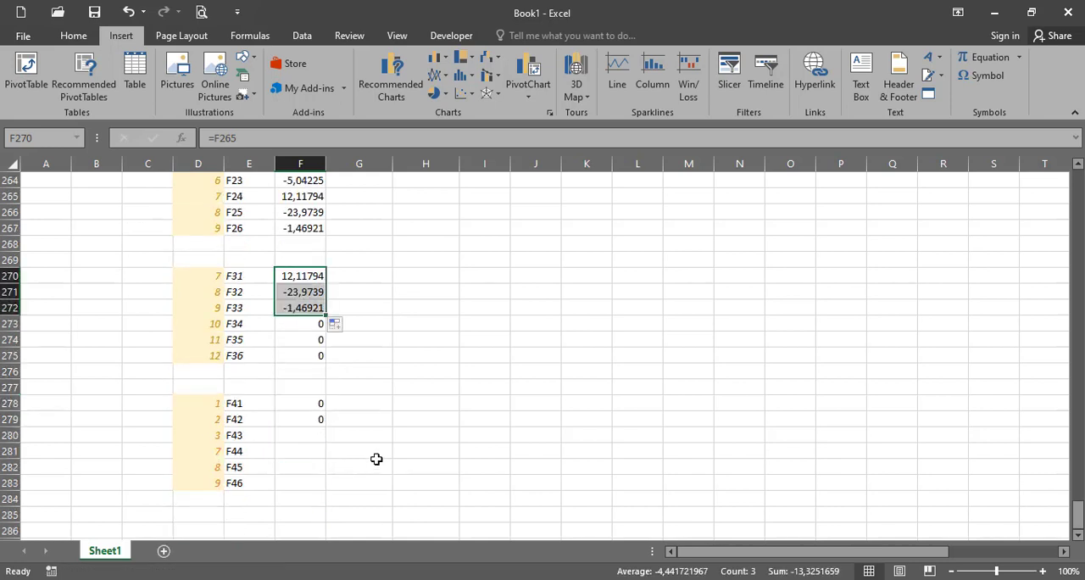
- Link displacement 3 of the fourth member in F280 to the first member's value in F256
left_click(320, 436)
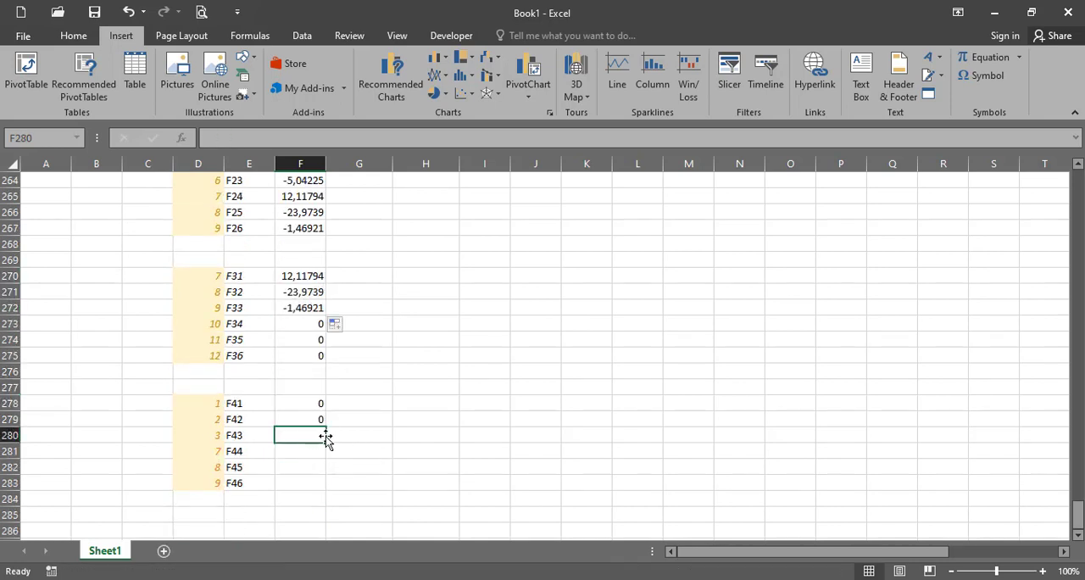
type("=")
scroll(339, 437, "up", 3)
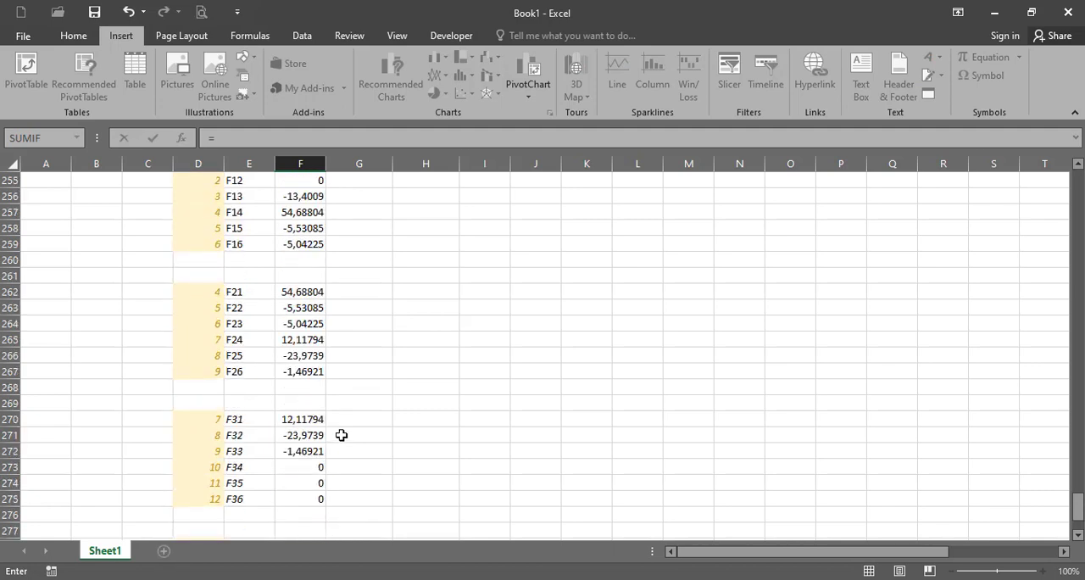
scroll(302, 225, "up", 1)
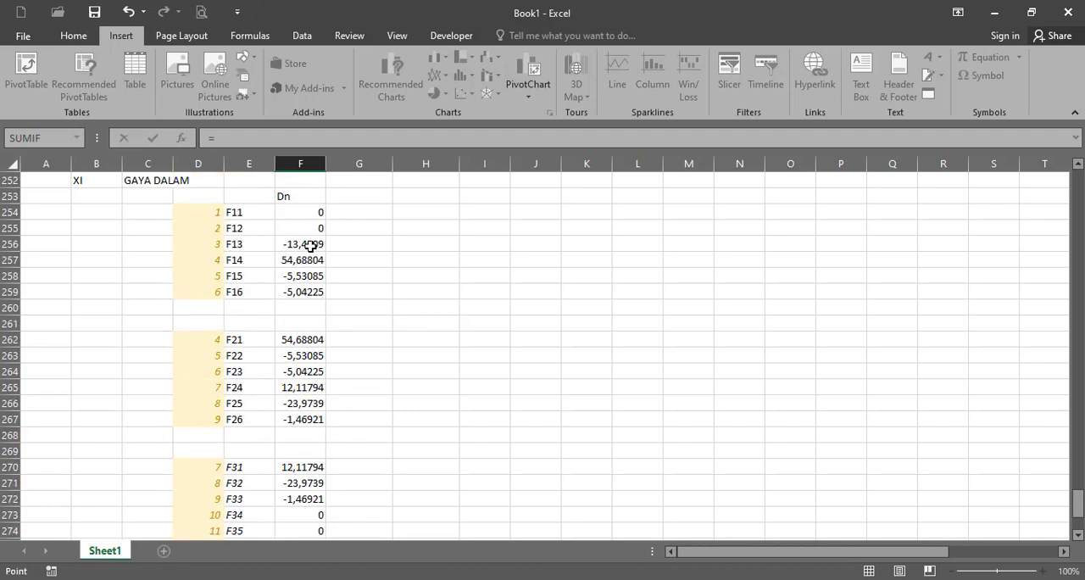
left_click(311, 245)
key("Return")
scroll(370, 337, "down", 2)
- Link displacement 7 of the fourth member in F281 to the third member's Dn values and fill the formula down to F283
type("=")
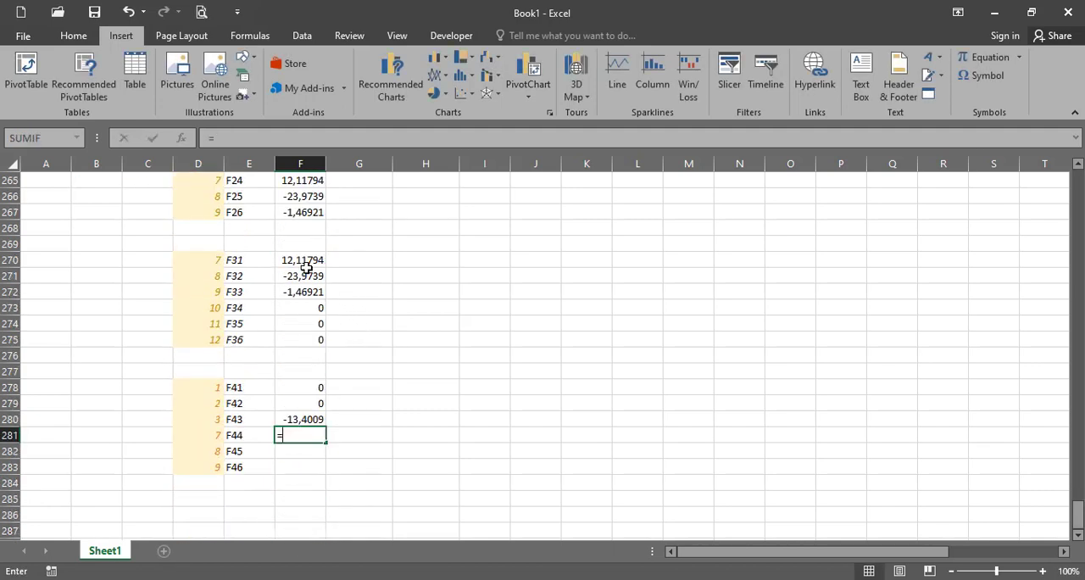
left_click(307, 268)
key("Return")
left_click(318, 435)
left_click_drag(326, 442, 330, 472)
left_click(424, 461)
- Enter the column heading dn in G253 beside Dn
scroll(334, 402, "up", 3)
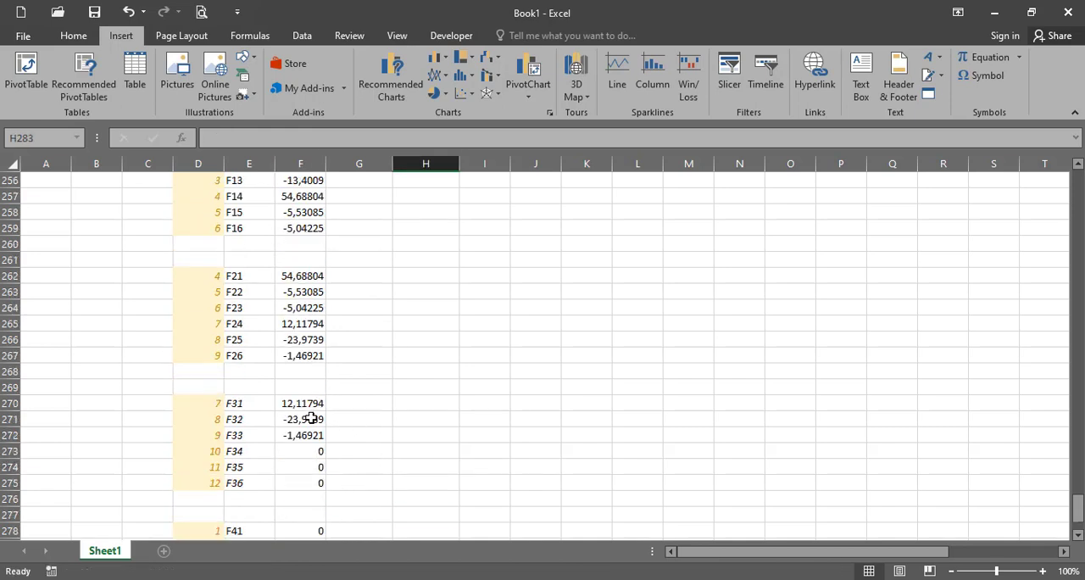
scroll(311, 418, "up", 3)
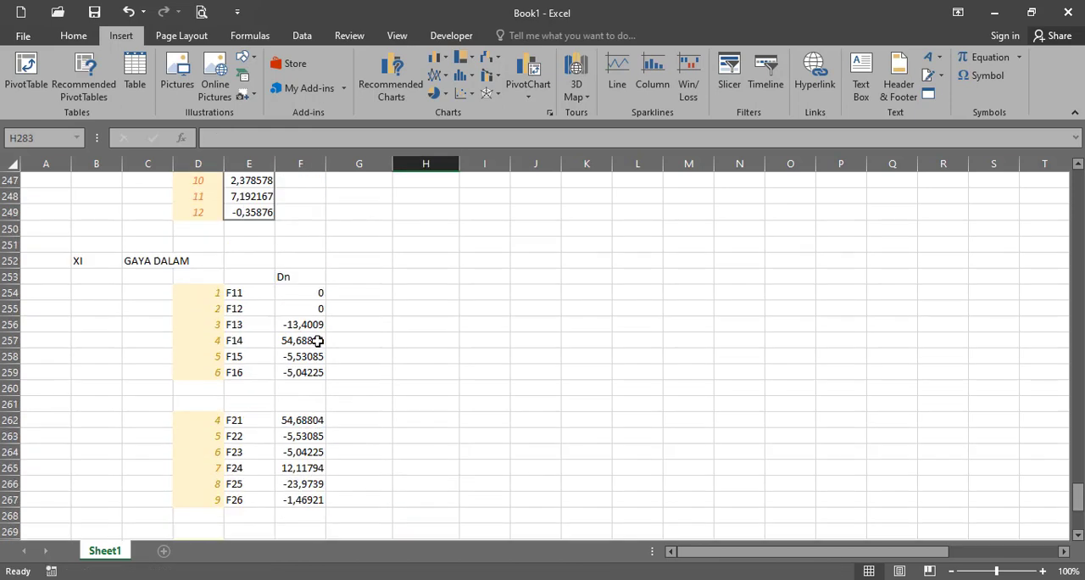
left_click(374, 278)
type("dn")
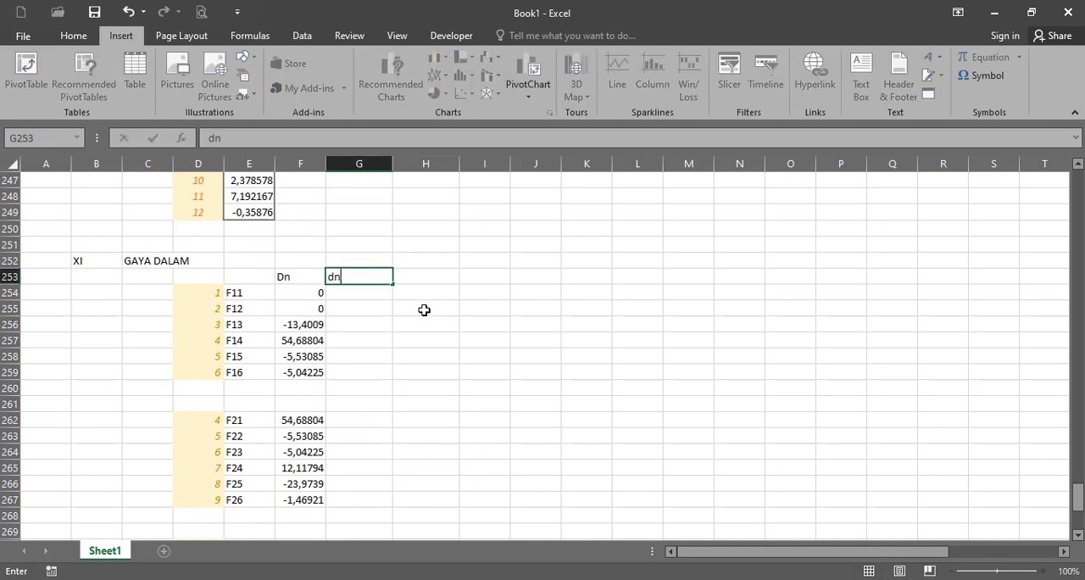
left_click(424, 310)
- Center the Dn and dn headings in F253:G253
left_click_drag(289, 277, 367, 293)
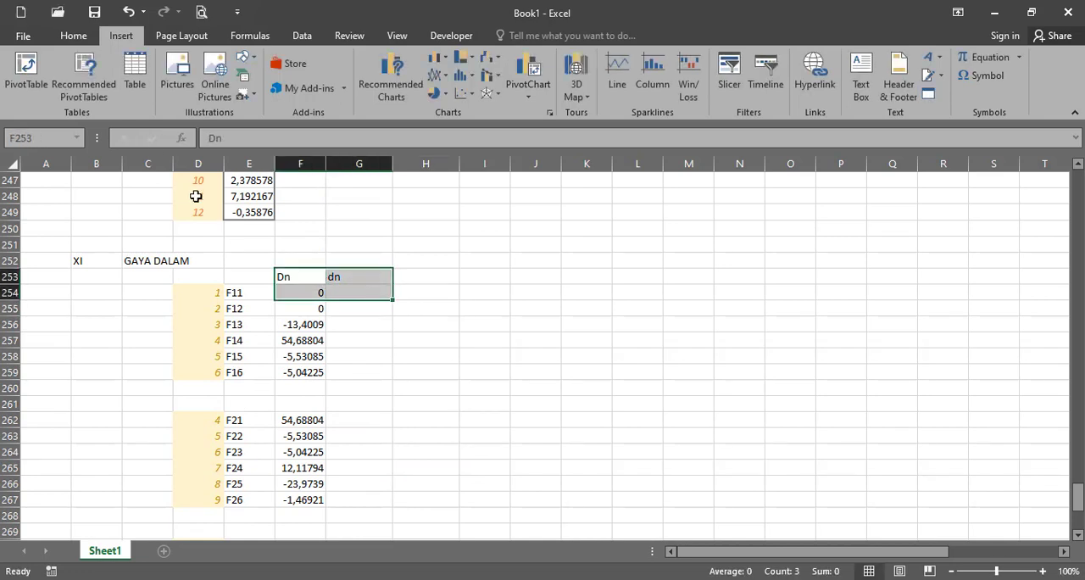
left_click_drag(297, 276, 332, 276)
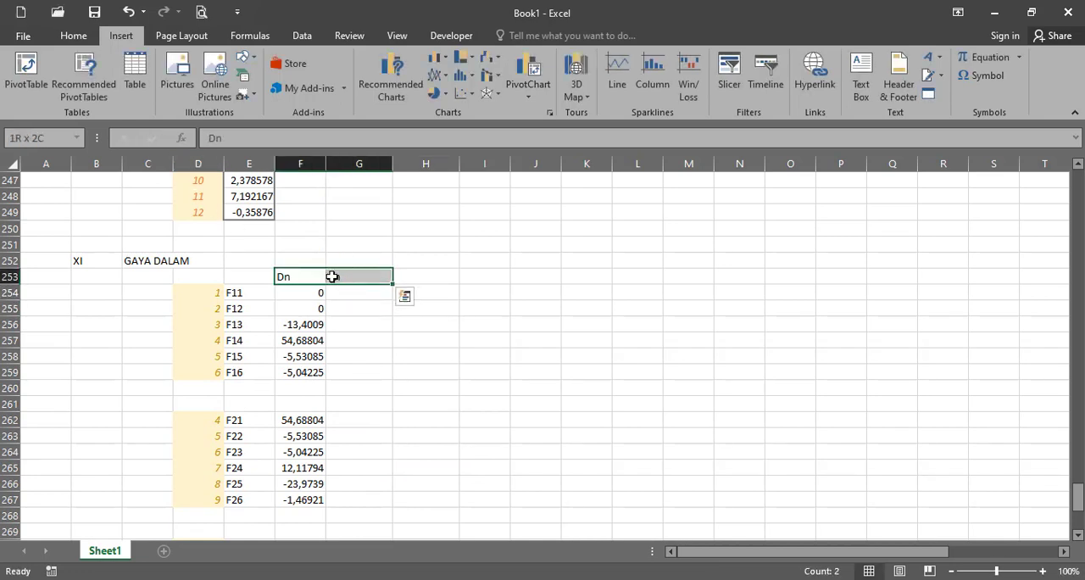
left_click(74, 35)
left_click(320, 87)
left_click(370, 299)
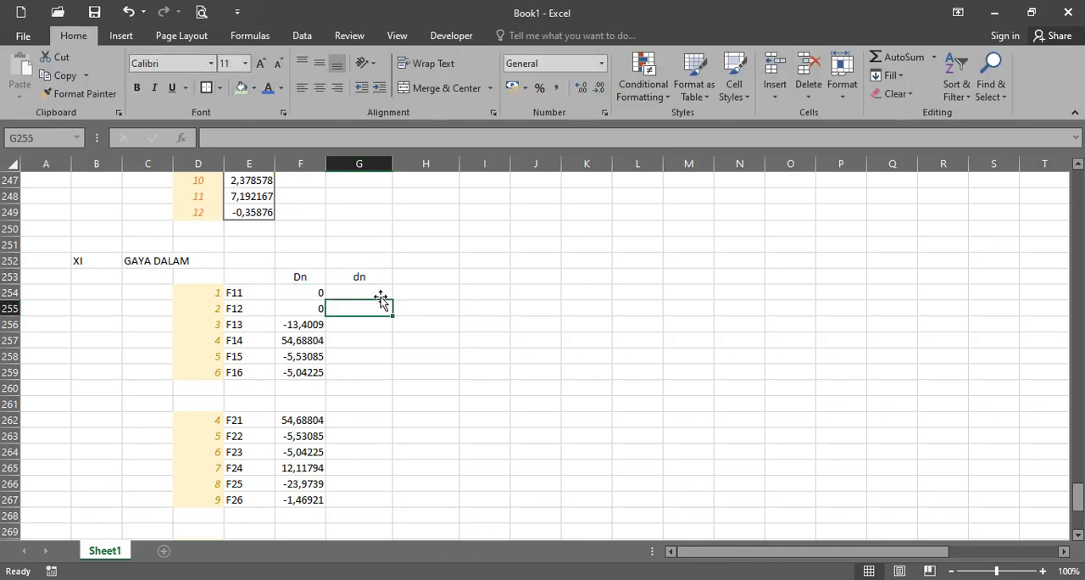
type("=mtar")
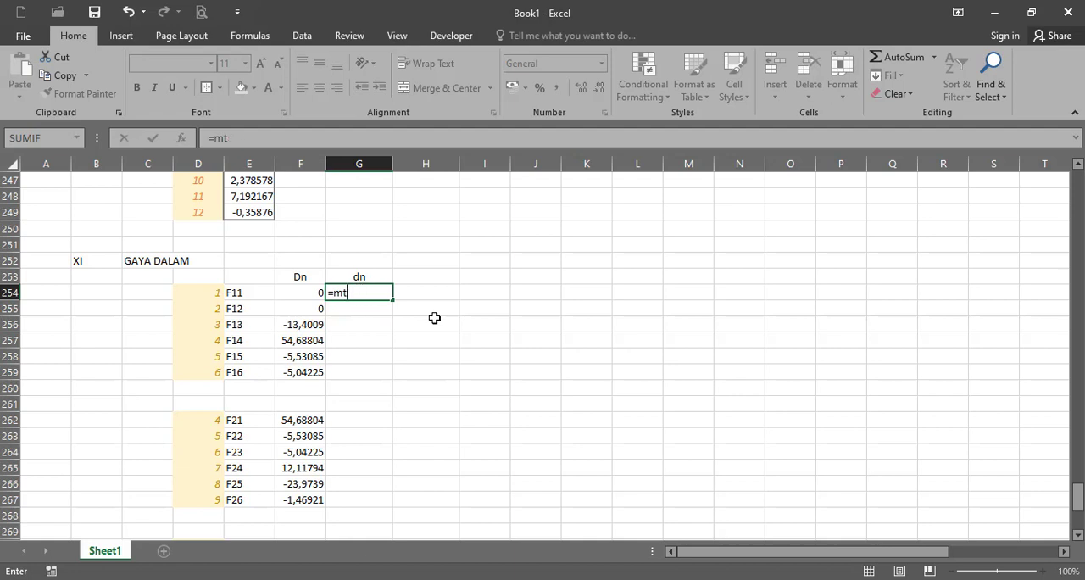
key("BackSpace")
type("mult")
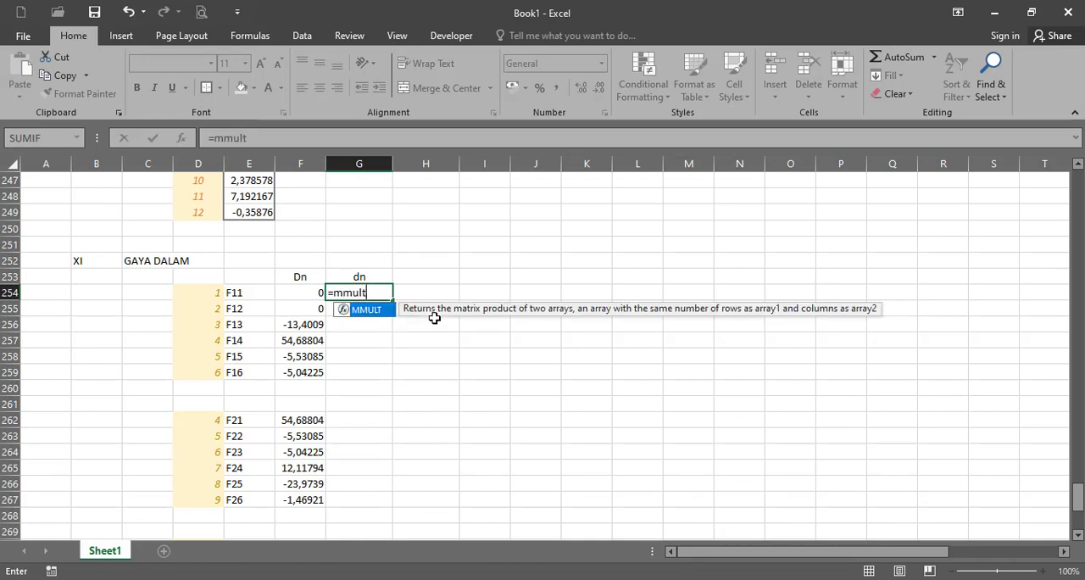
type("(")
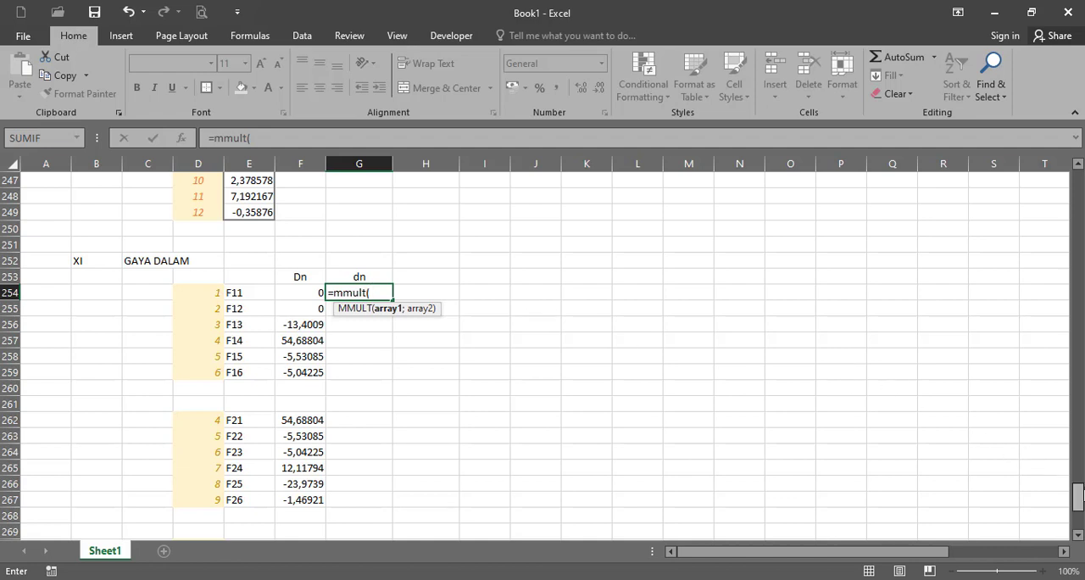
left_click_drag(1079, 500, 1080, 434)
key("Escape")
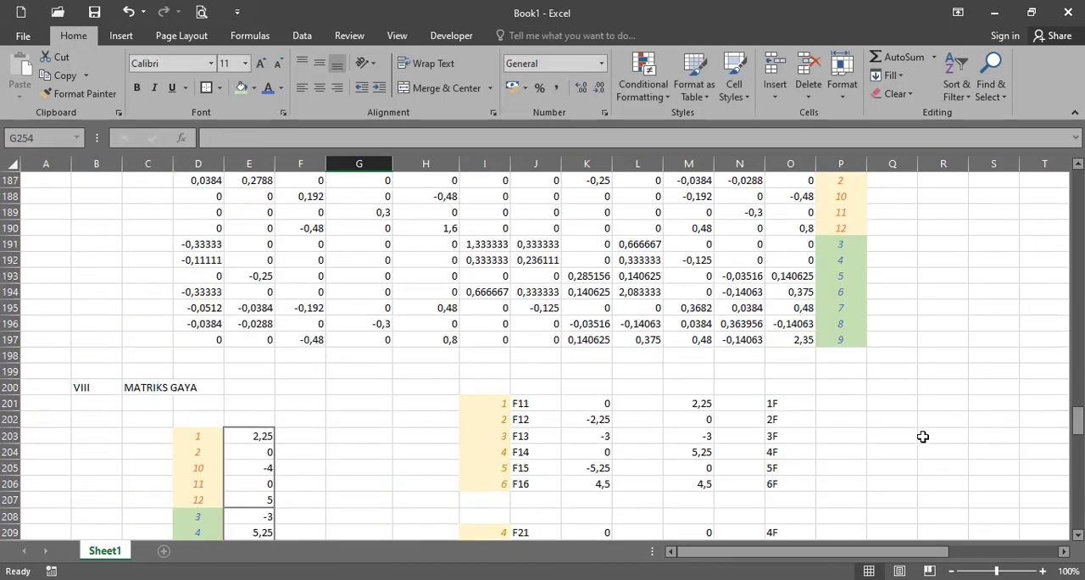
- Compute the first member's dn values in G254:G259 with the array formula =MMULT(G103:L108;F254:F259), after checking how M201 applies the transformation matrix
left_click(676, 403)
left_click(449, 137)
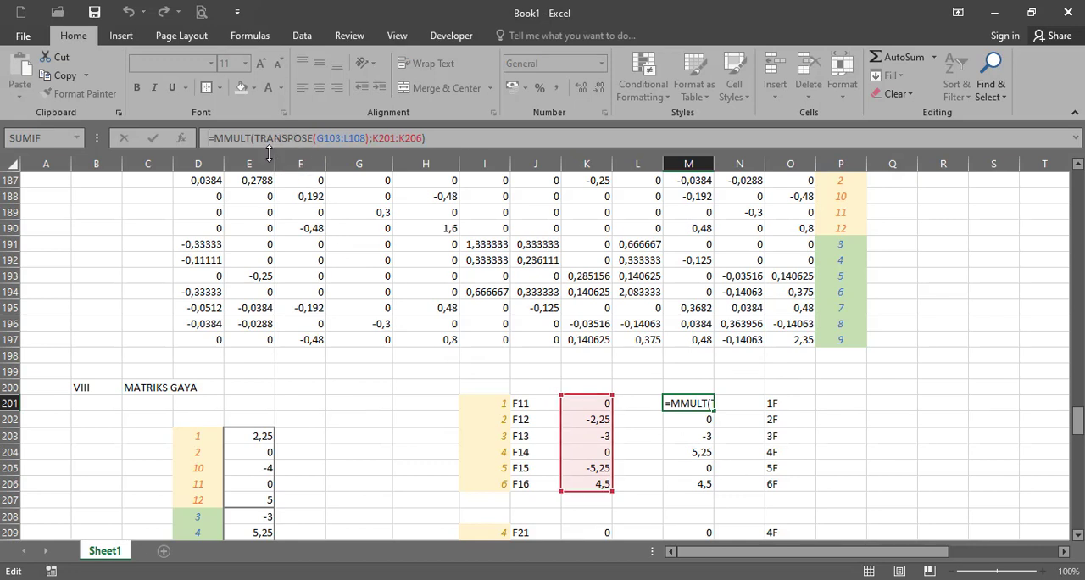
key("ctrl+shift+Return")
scroll(714, 412, "down", 18)
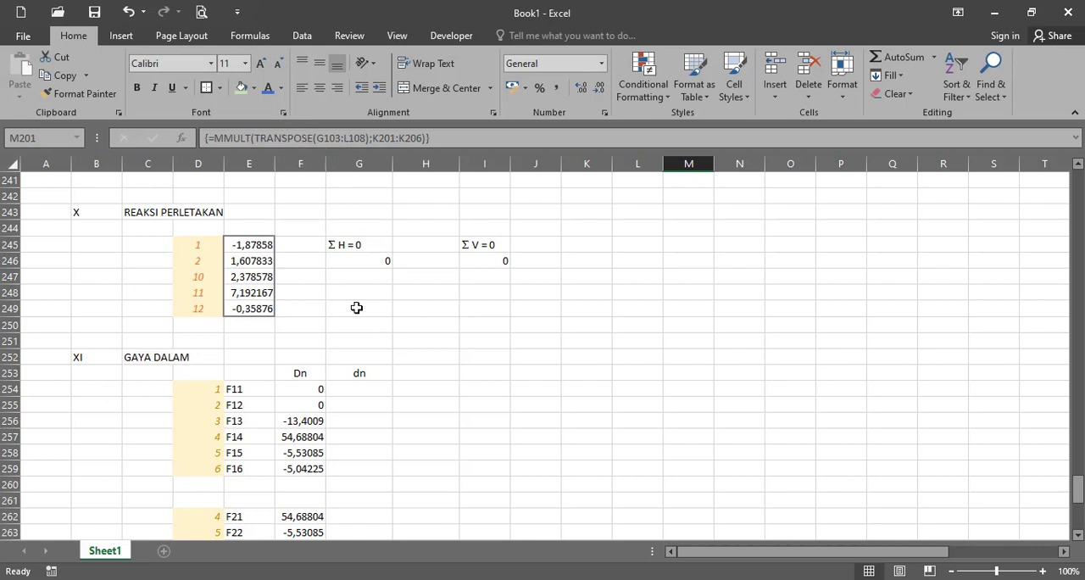
left_click_drag(370, 387, 359, 469)
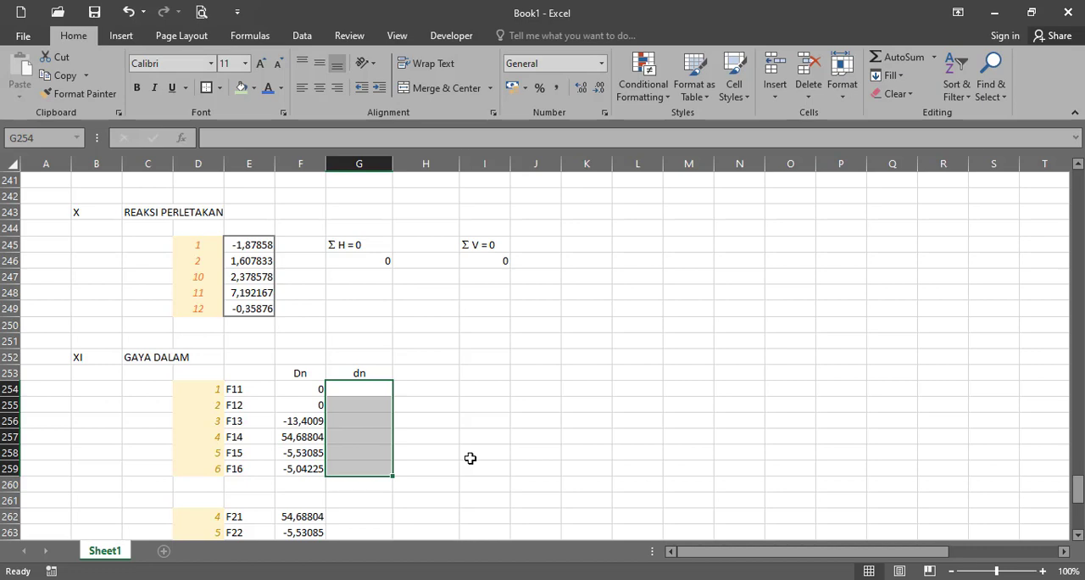
type("=mmult")
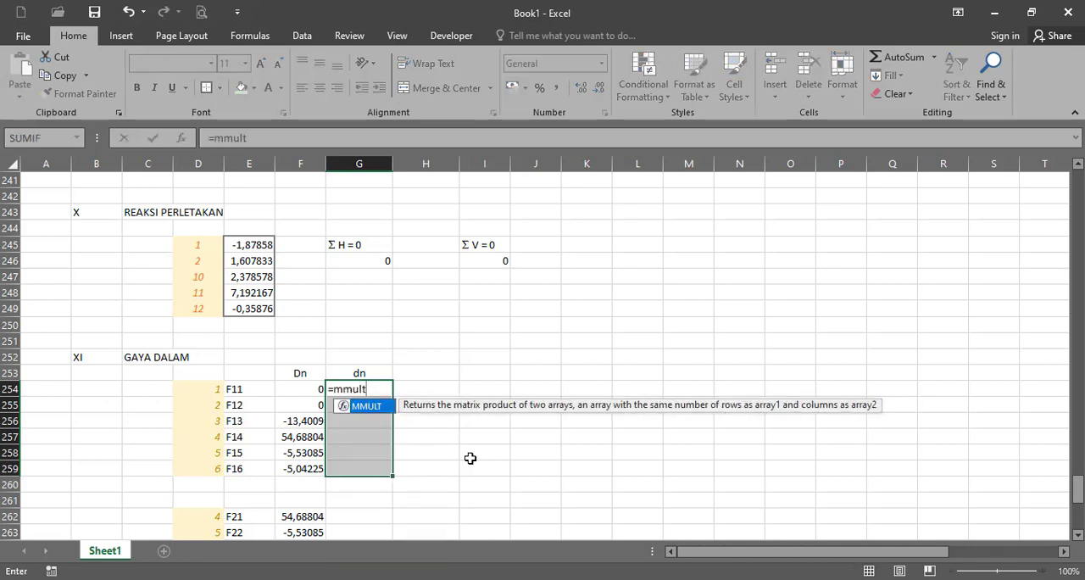
type("(")
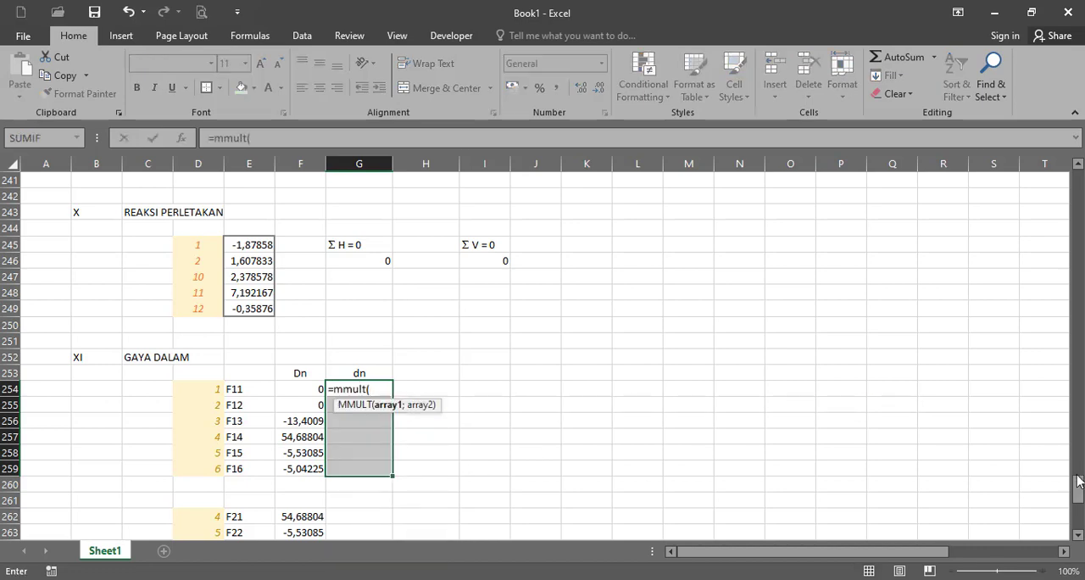
left_click_drag(1078, 480, 1078, 301)
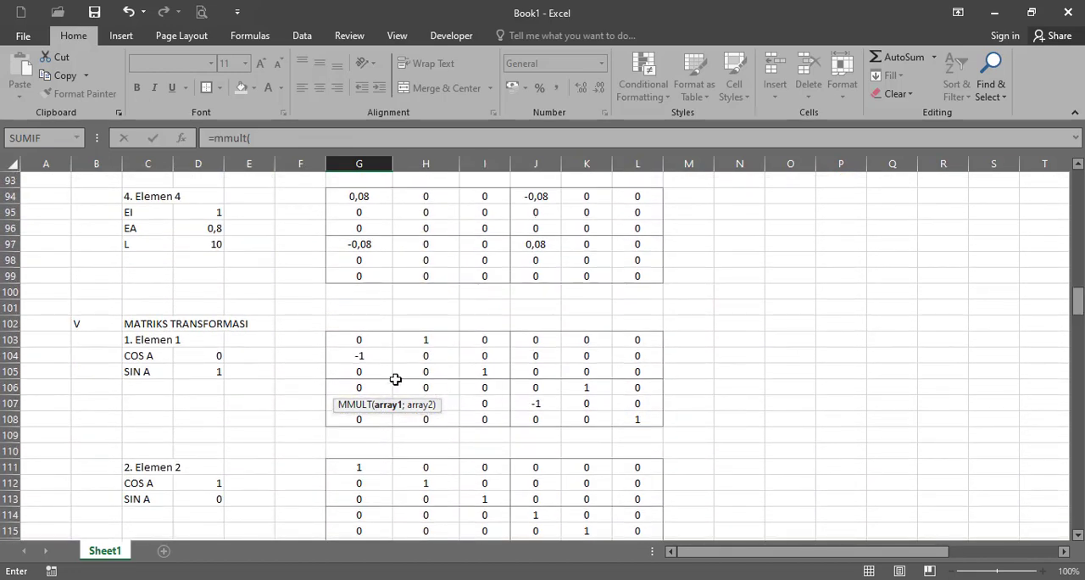
left_click_drag(376, 340, 698, 451)
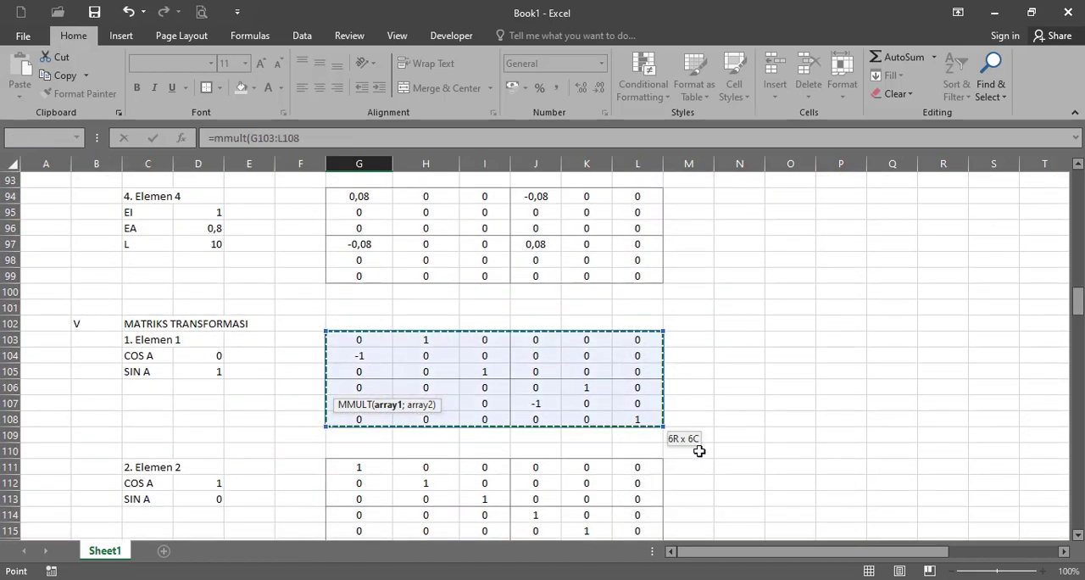
type(";")
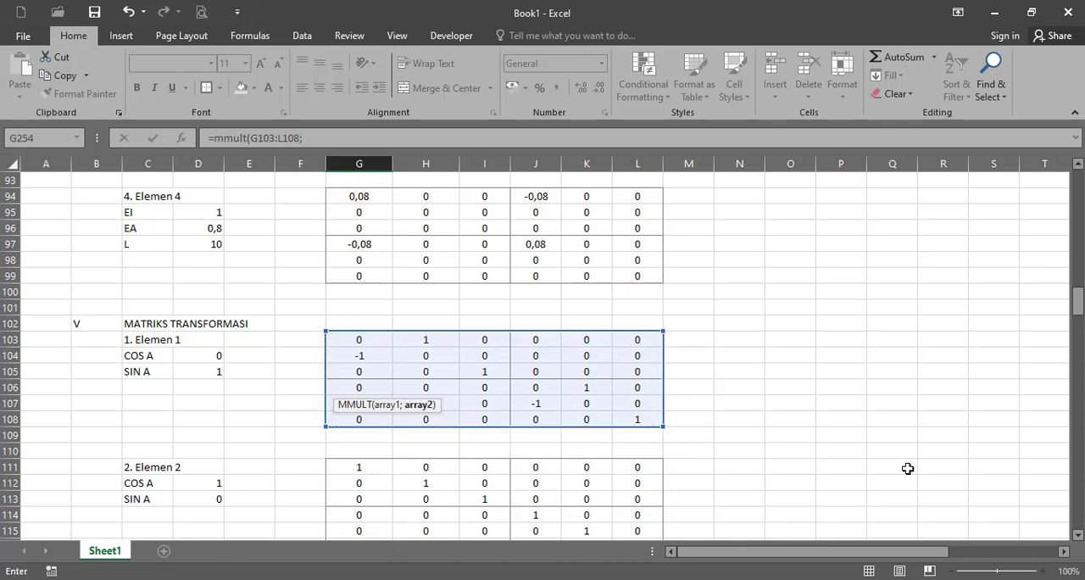
scroll(1081, 384, "down", 20)
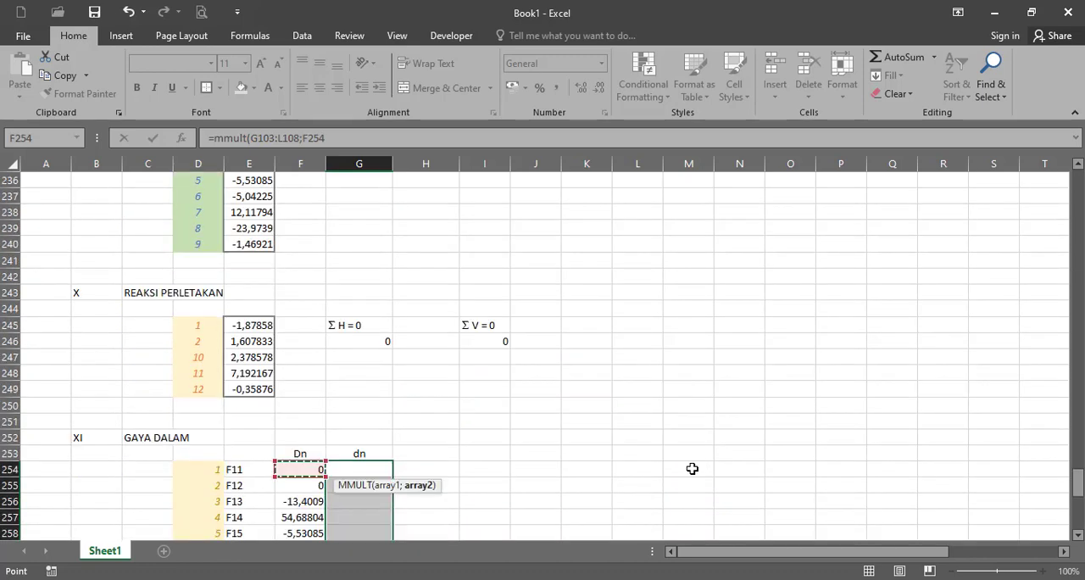
left_click(296, 373)
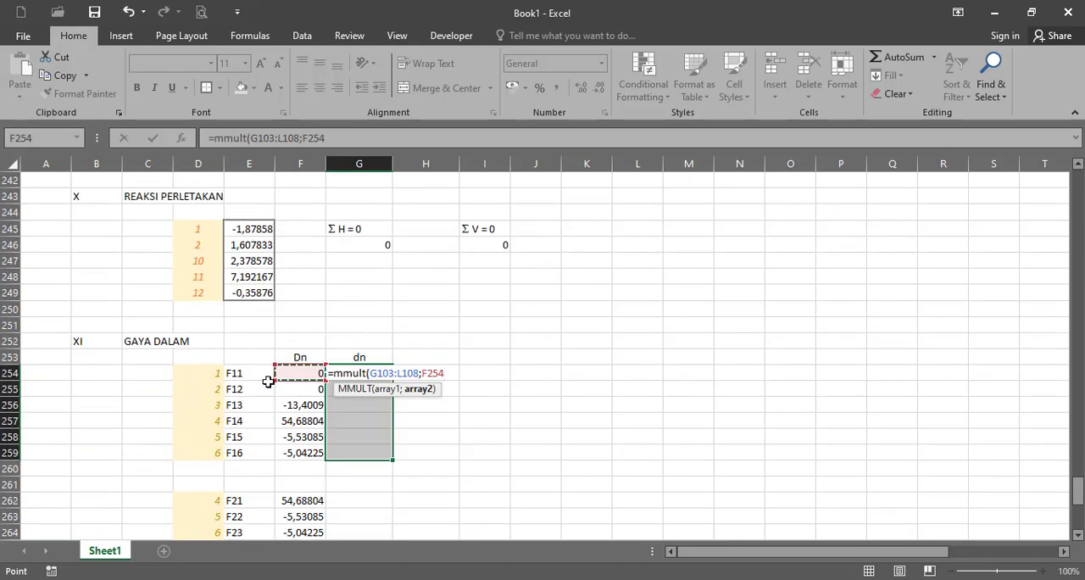
left_click(300, 443, "shift")
type(")")
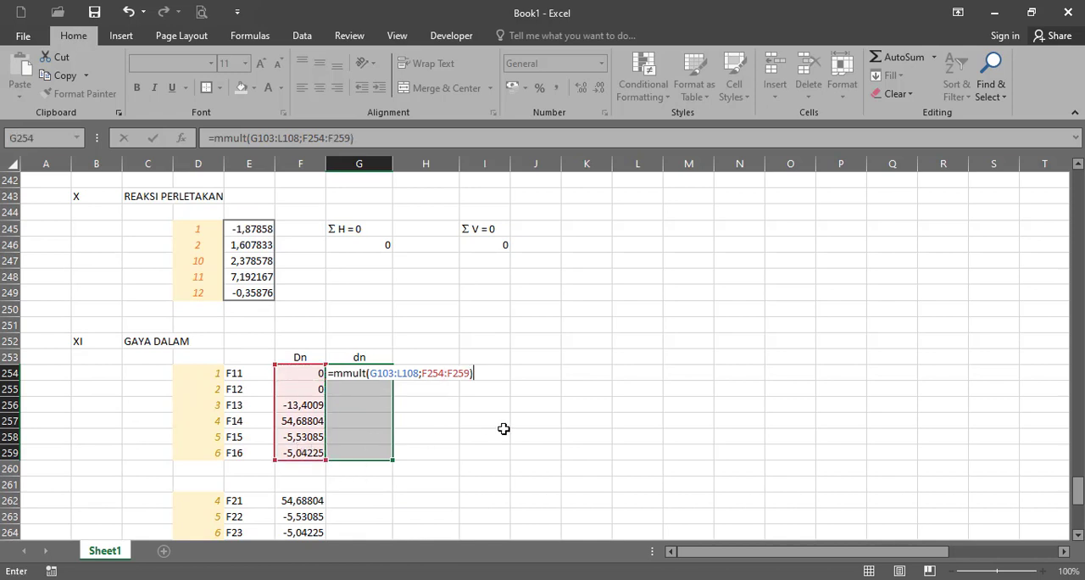
key("ctrl+shift+Return")
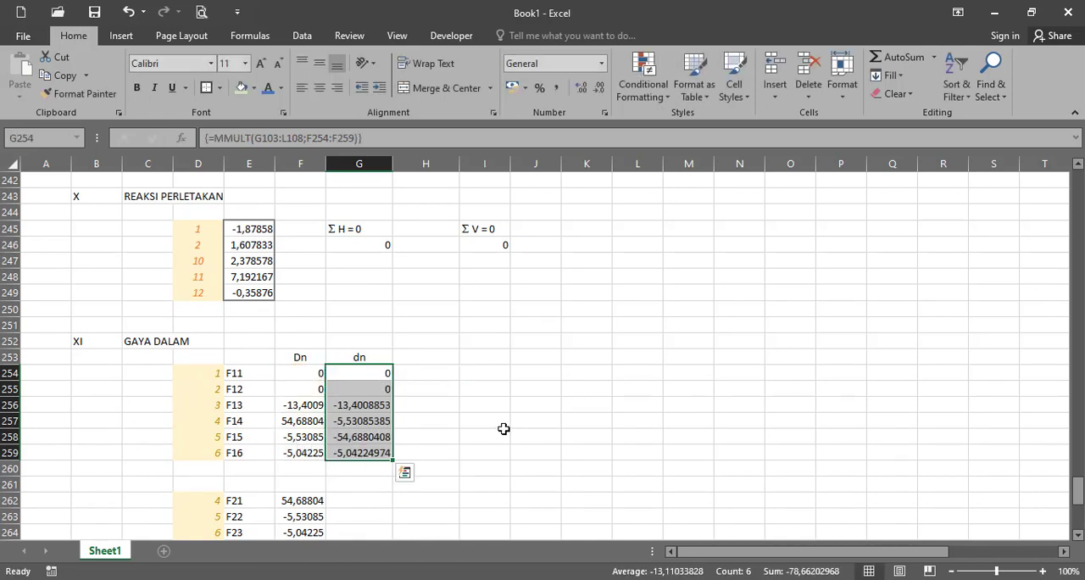
- Copy the first member's dn array formula to G262:G267 for the second member and check the ranges it references
scroll(434, 424, "down", 1)
left_click(406, 422)
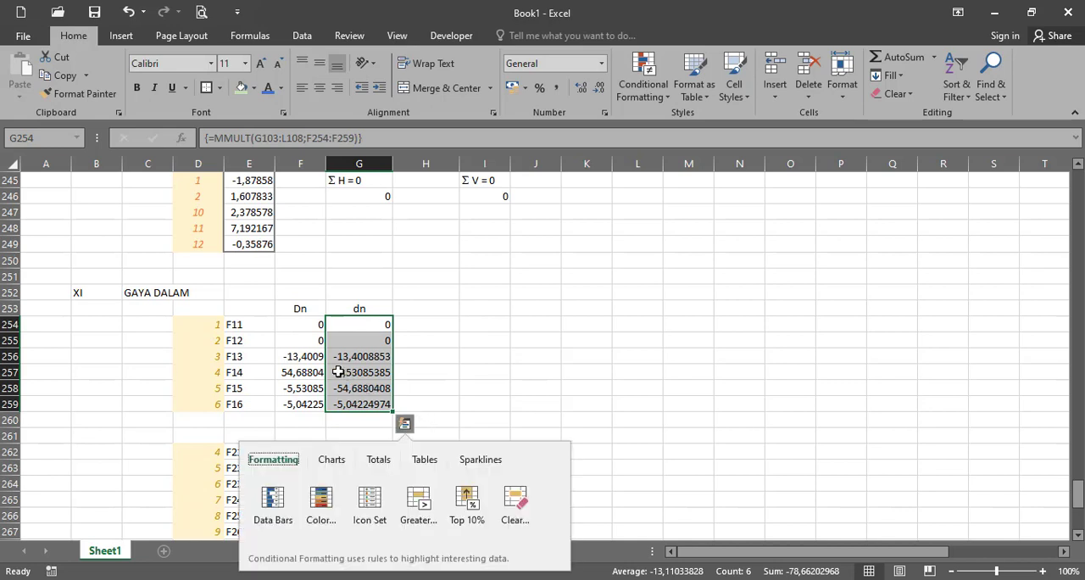
key("Escape")
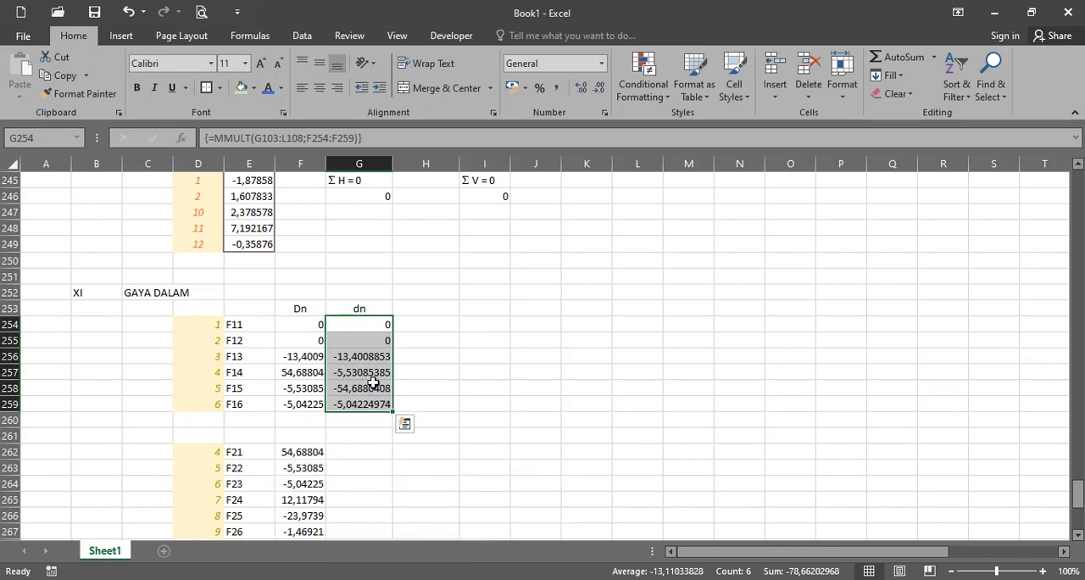
key("ctrl+c")
left_click(377, 456)
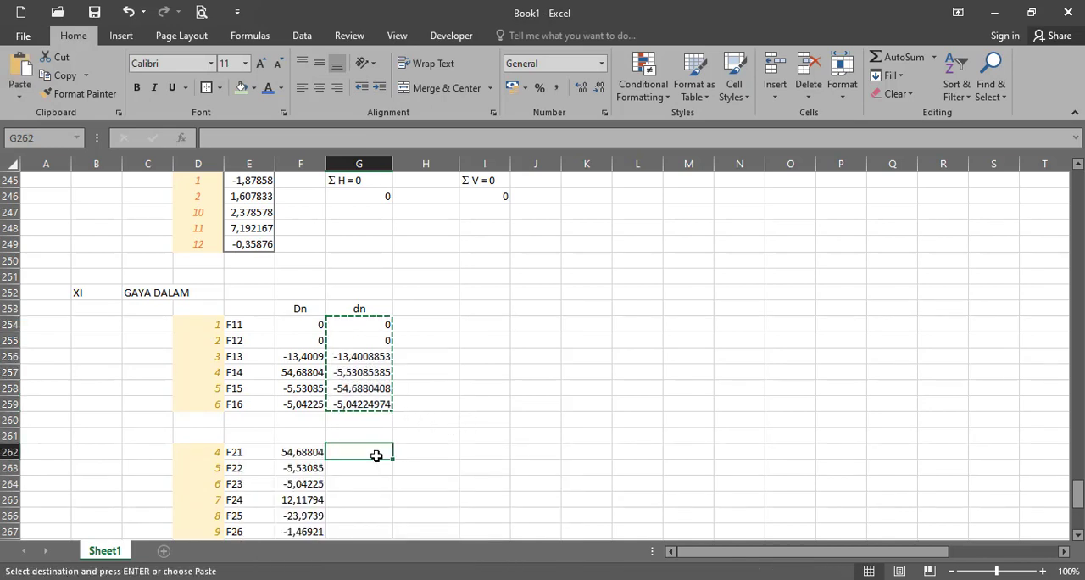
key("ctrl+v")
left_click(482, 138)
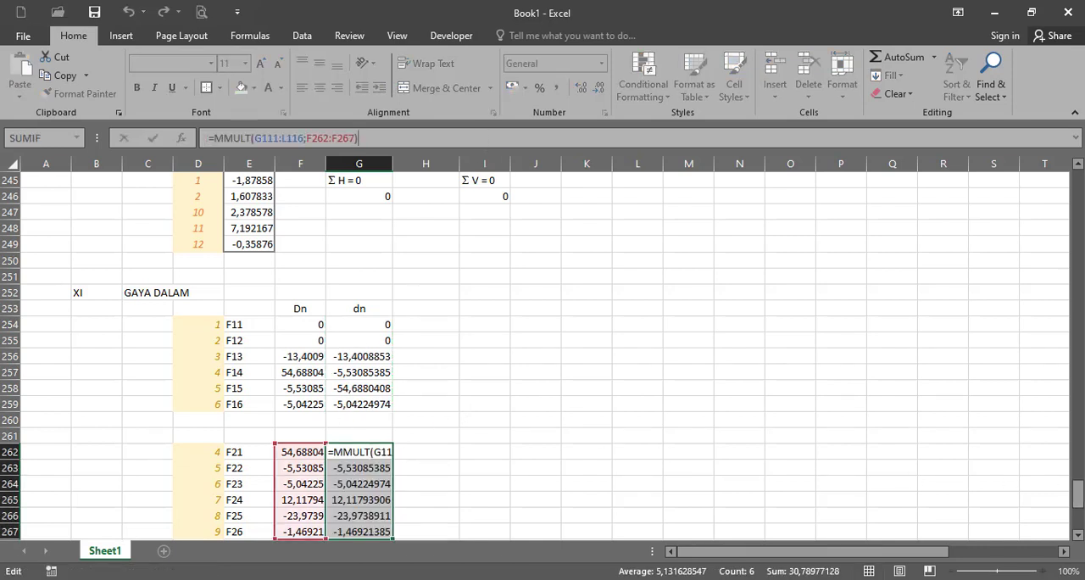
left_click_drag(1077, 492, 1077, 305)
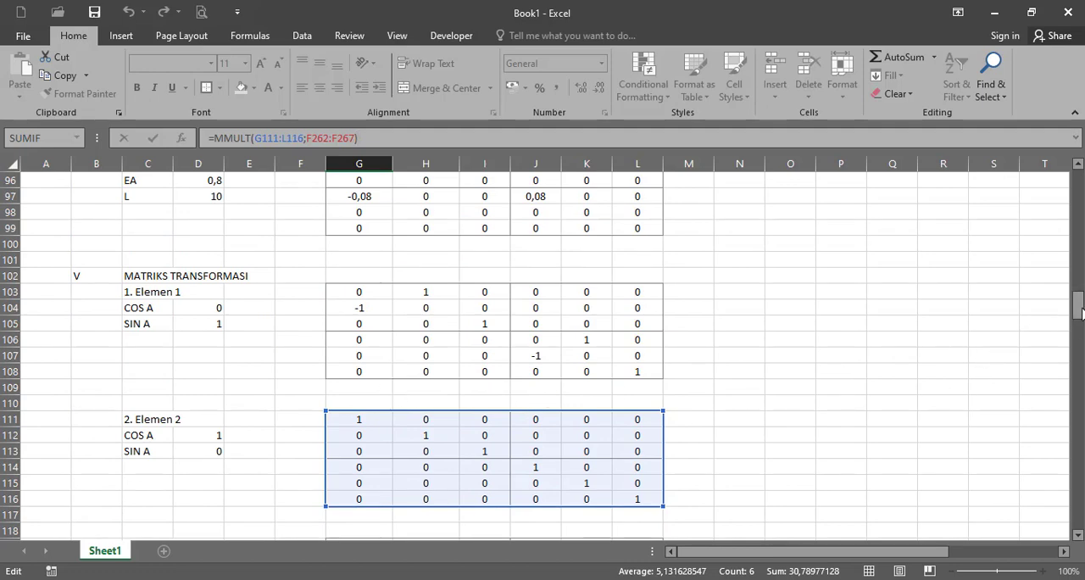
left_click_drag(1078, 312, 1078, 515)
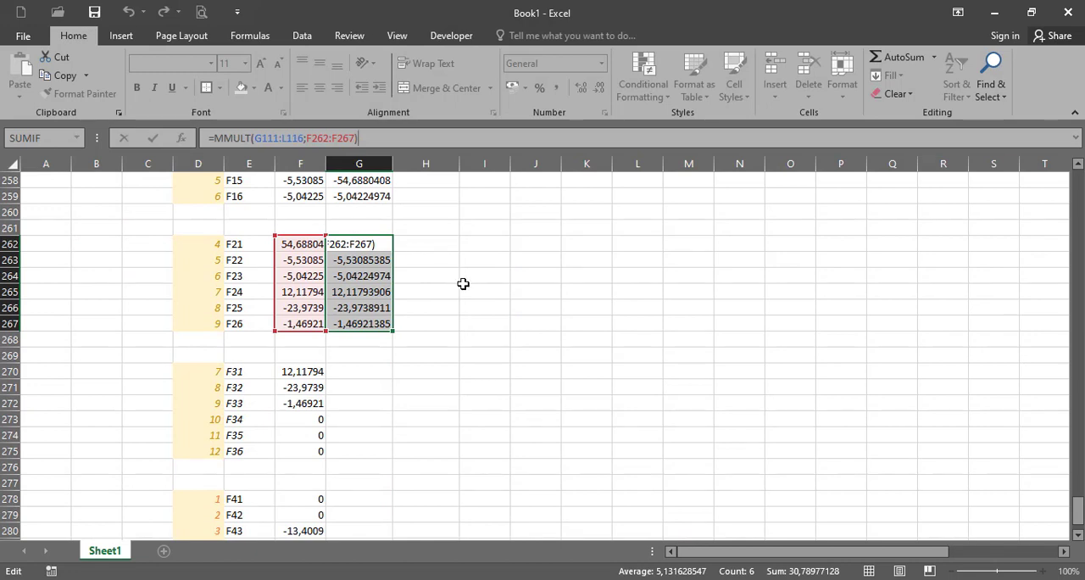
key("ctrl+shift+Return")
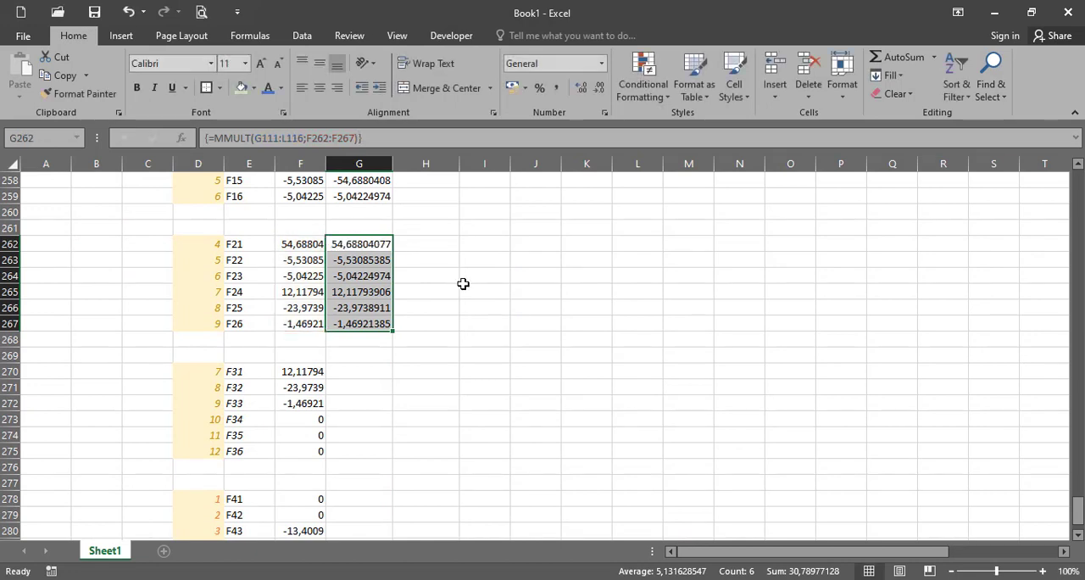
- Copy the second member's dn array formula to G270:G275 and G278:G283 for the third and fourth members
key("ctrl+c")
left_click(339, 372)
key("ctrl+v")
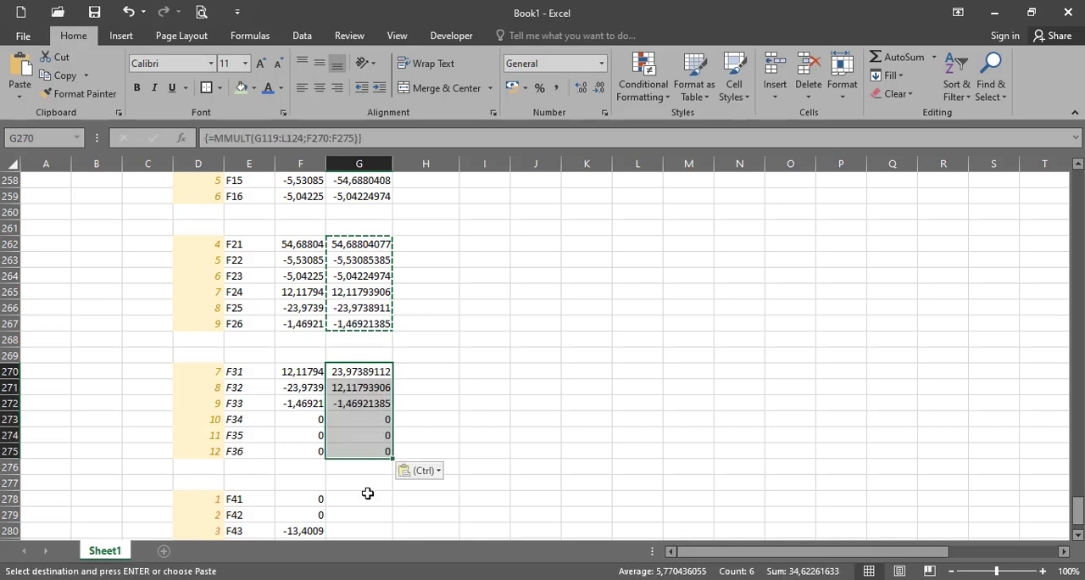
left_click(366, 494)
key("ctrl+v")
scroll(497, 485, "down", 2)
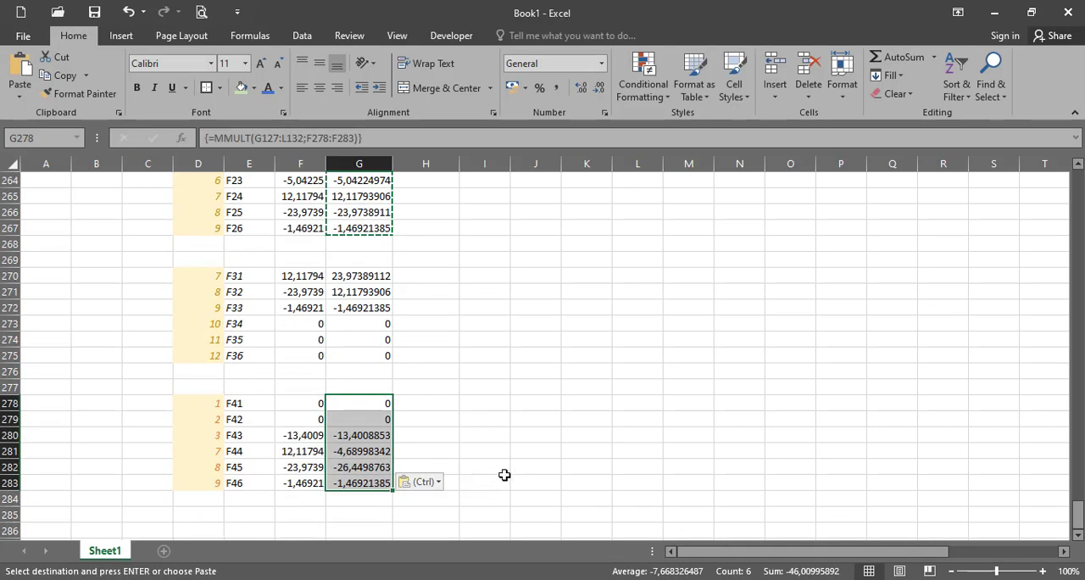
key("Escape")
- Copy the member force values in K201:K230 of the MATRIKS GAYA section beside the dn column, starting at H254
scroll(485, 422, "up", 4)
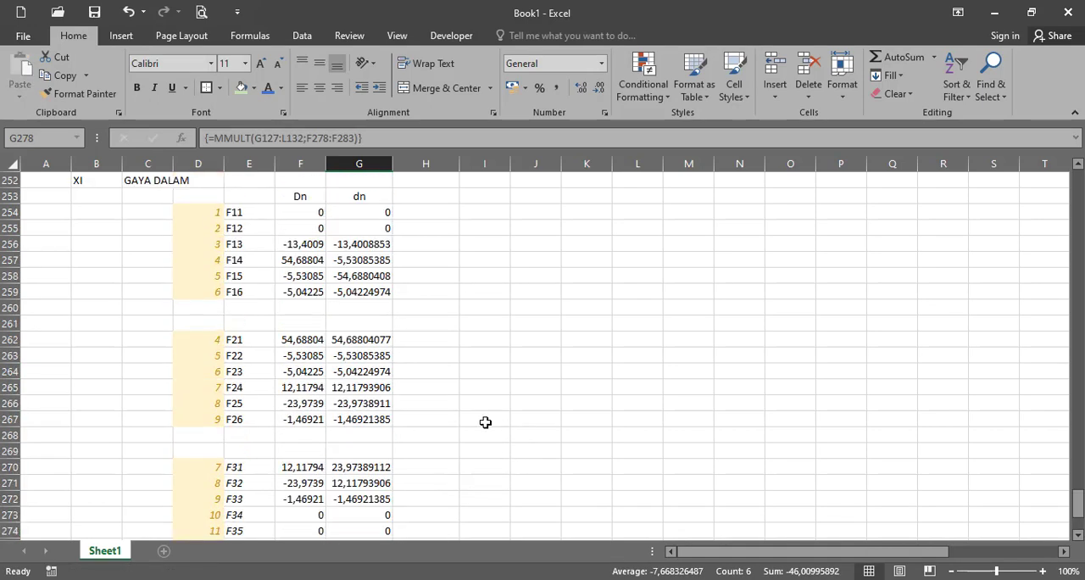
scroll(484, 422, "up", 2)
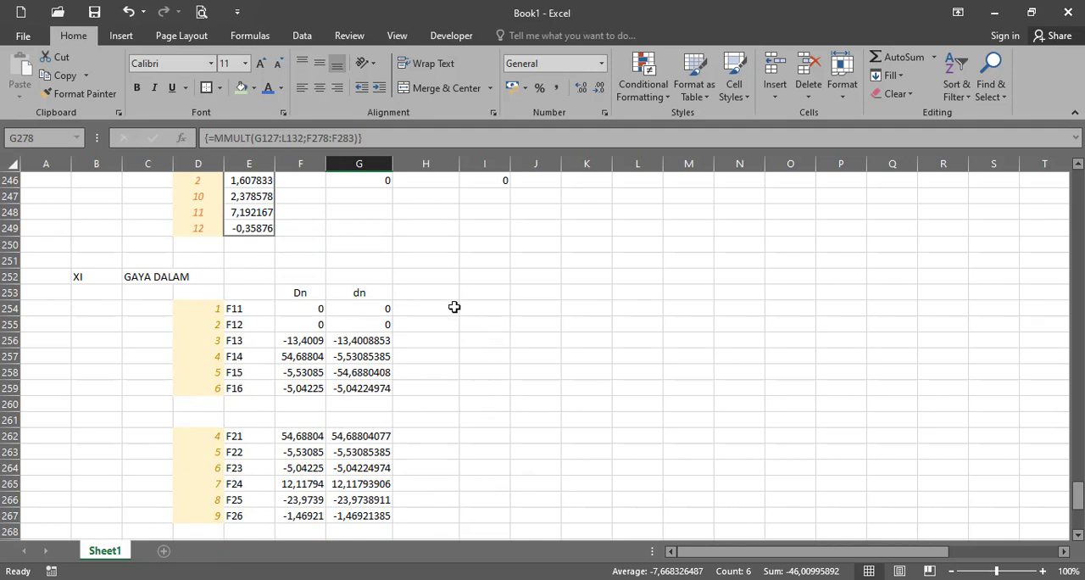
scroll(444, 320, "up", 10)
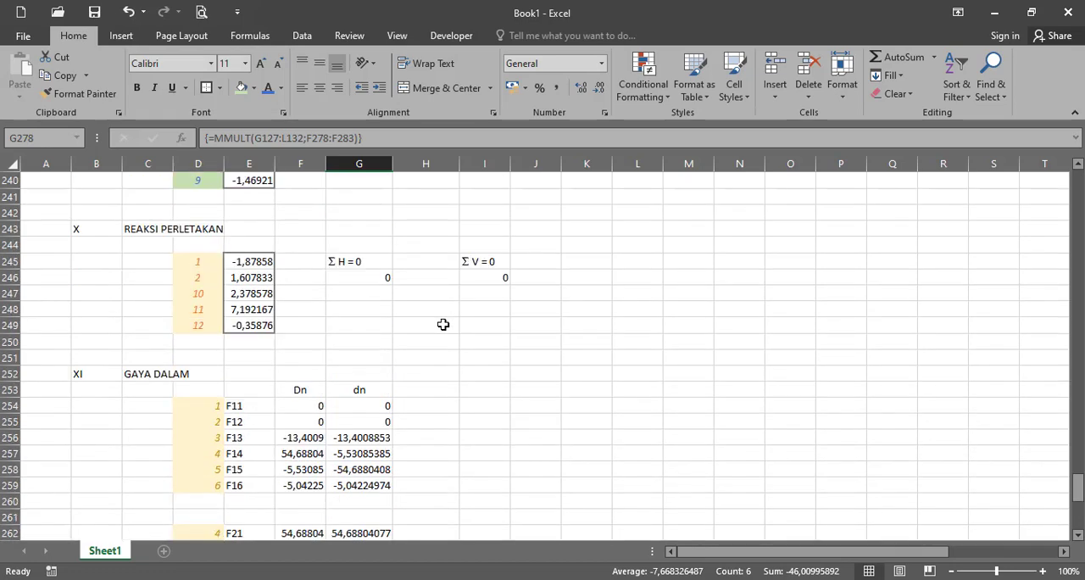
scroll(797, 460, "up", 6)
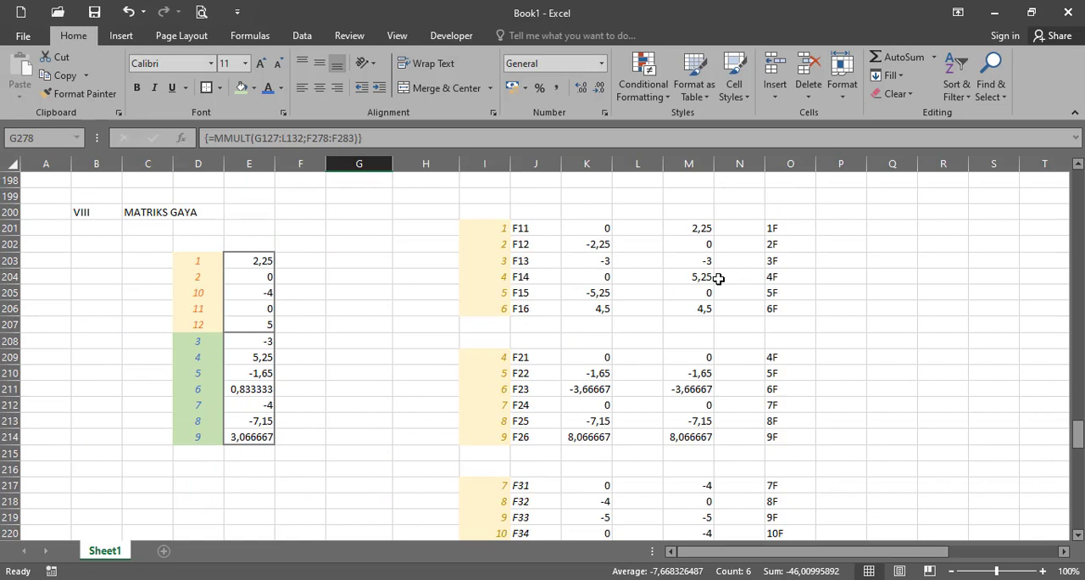
left_click(694, 231)
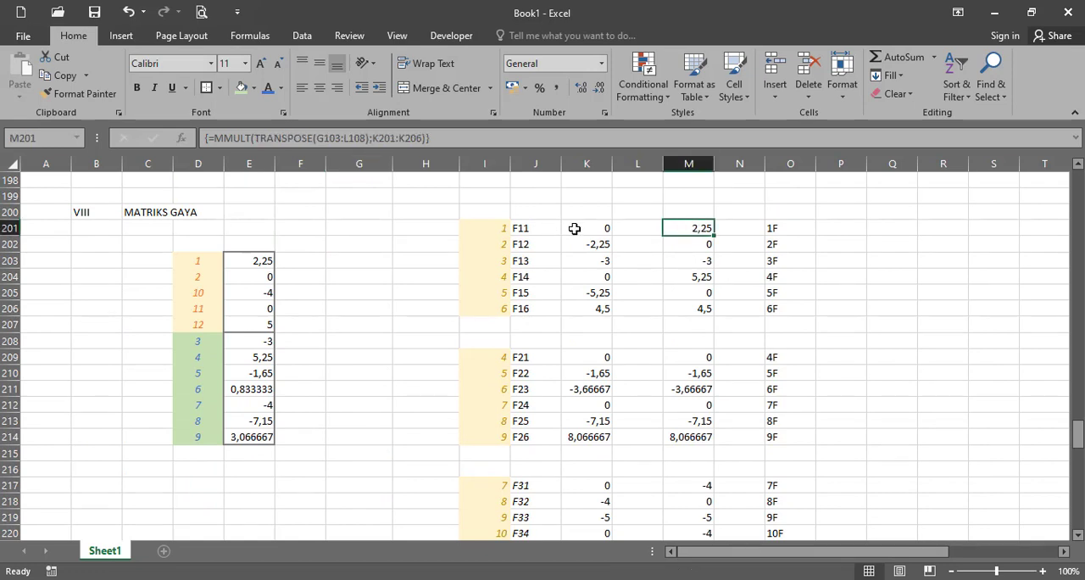
left_click_drag(574, 228, 598, 308)
scroll(615, 391, "down", 5)
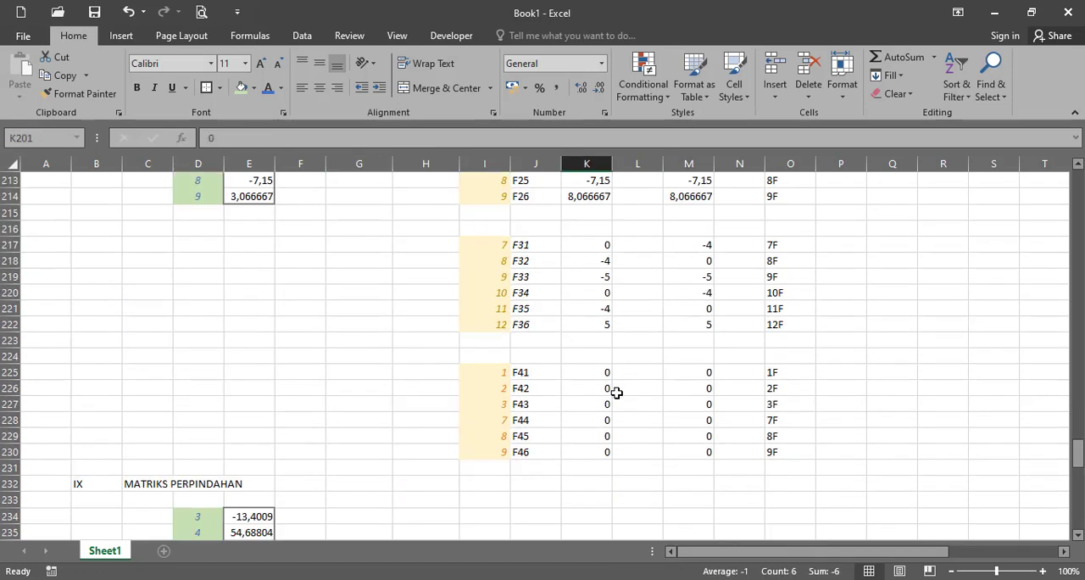
left_click(599, 457, "shift")
key("ctrl+c")
scroll(515, 491, "down", 1)
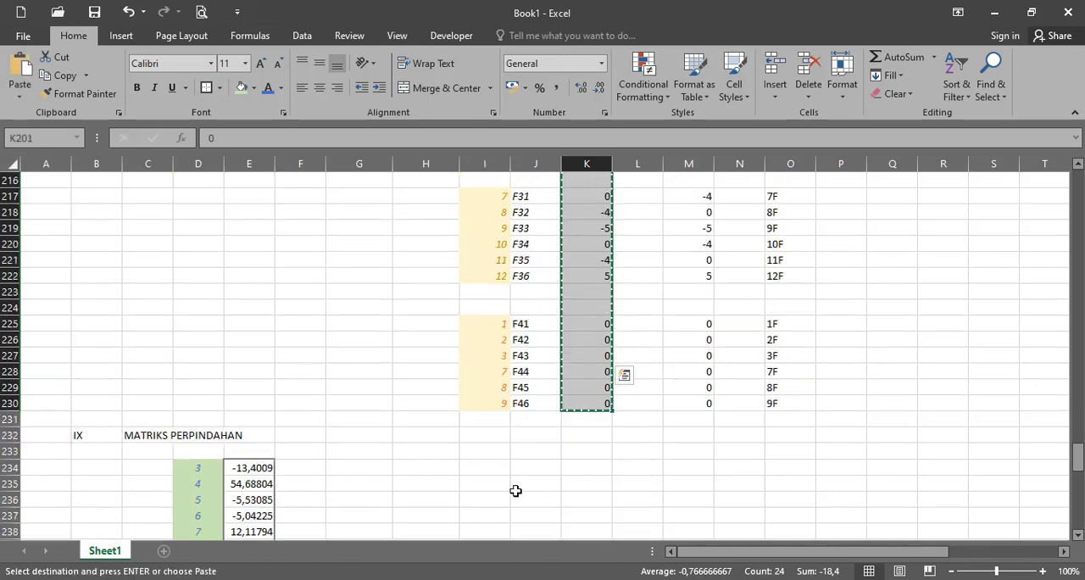
scroll(347, 456, "down", 11)
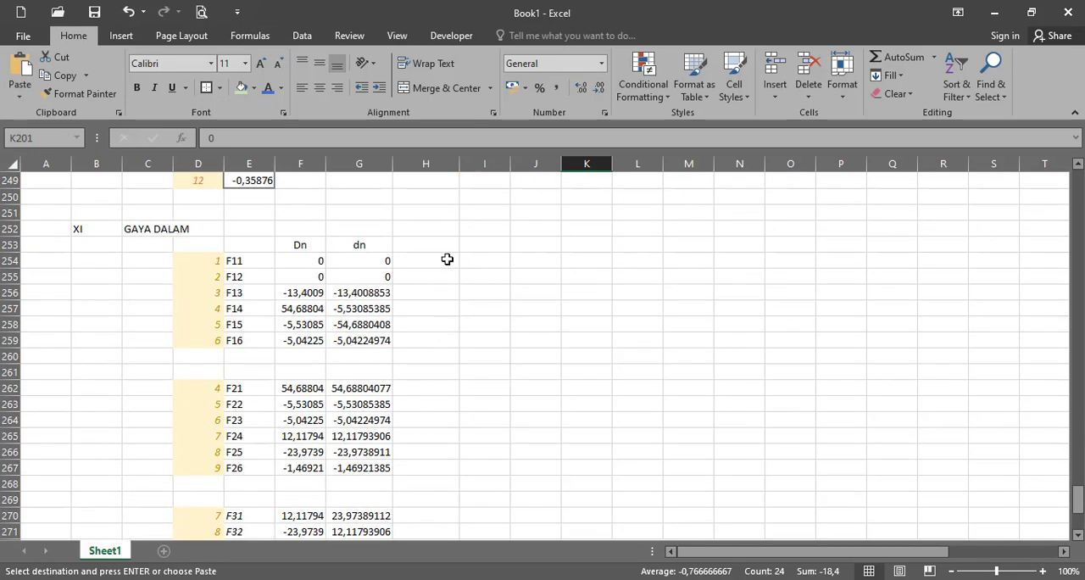
left_click(447, 258)
key("ctrl+v")
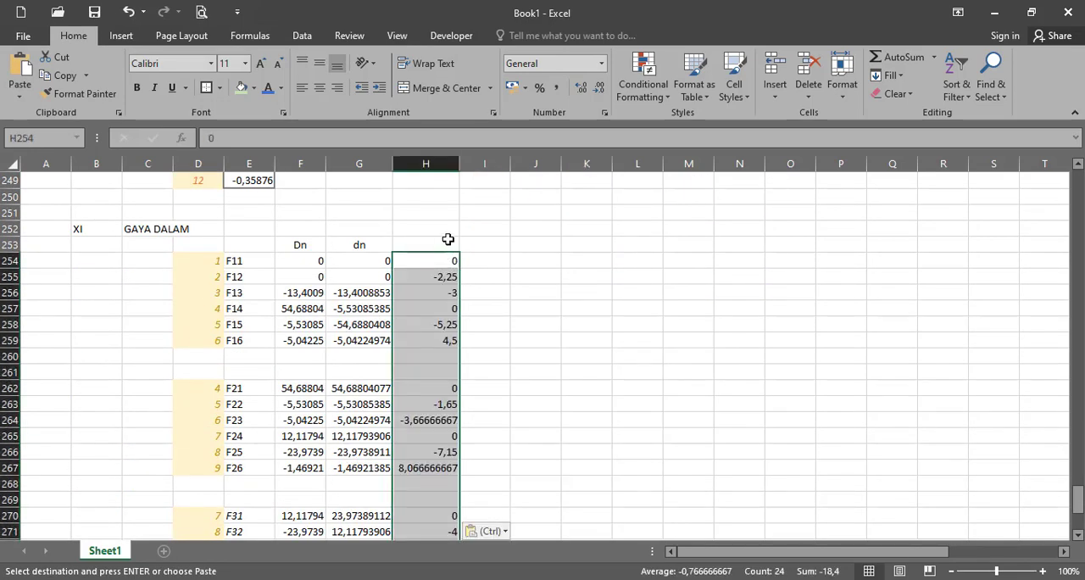
- Enter the column heading f in H253 and center it
key("Up")
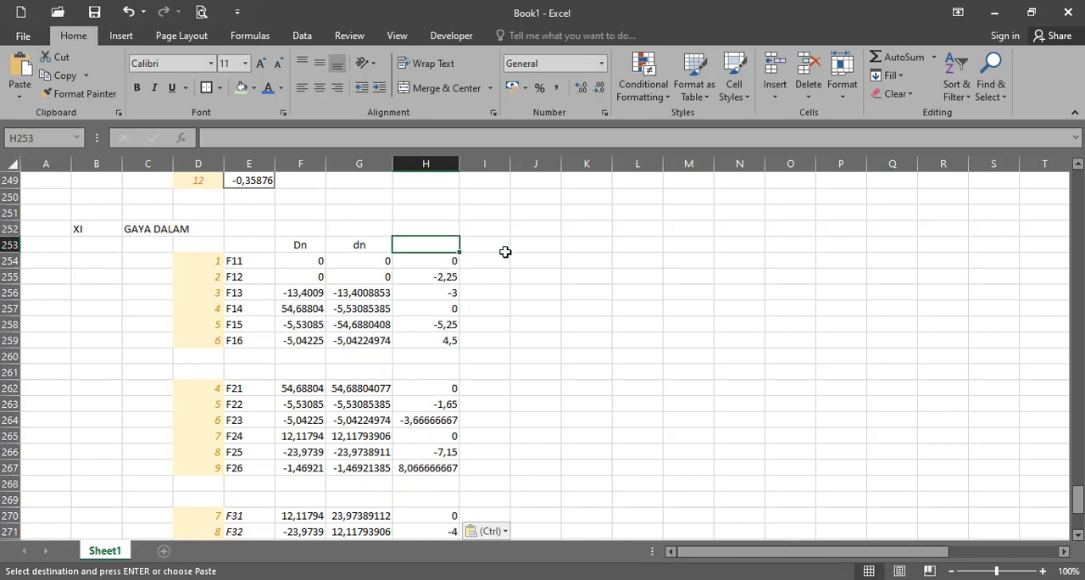
type("f")
key("Return")
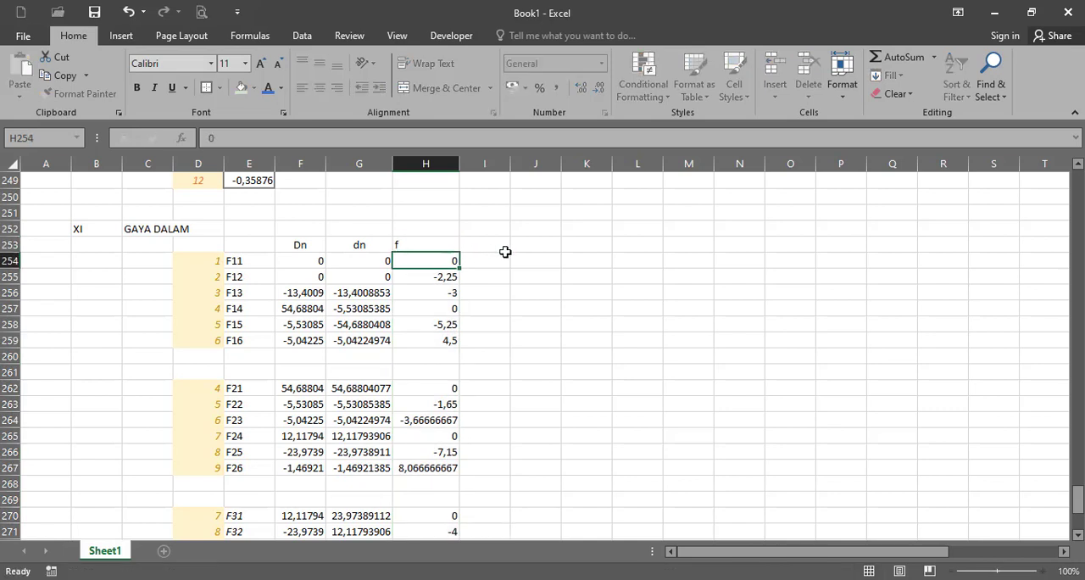
left_click(428, 246)
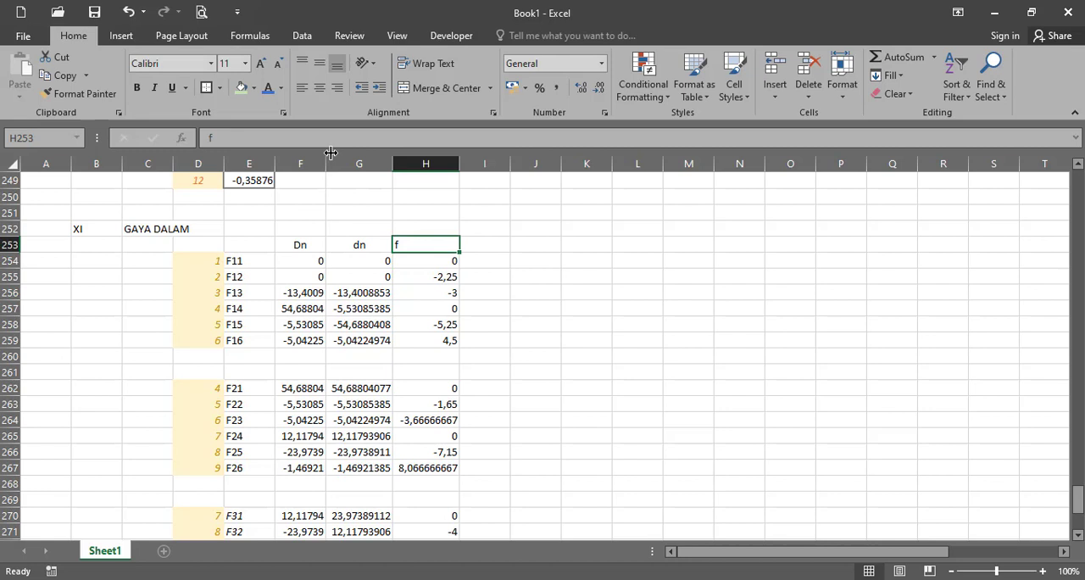
left_click(320, 88)
left_click(513, 261)
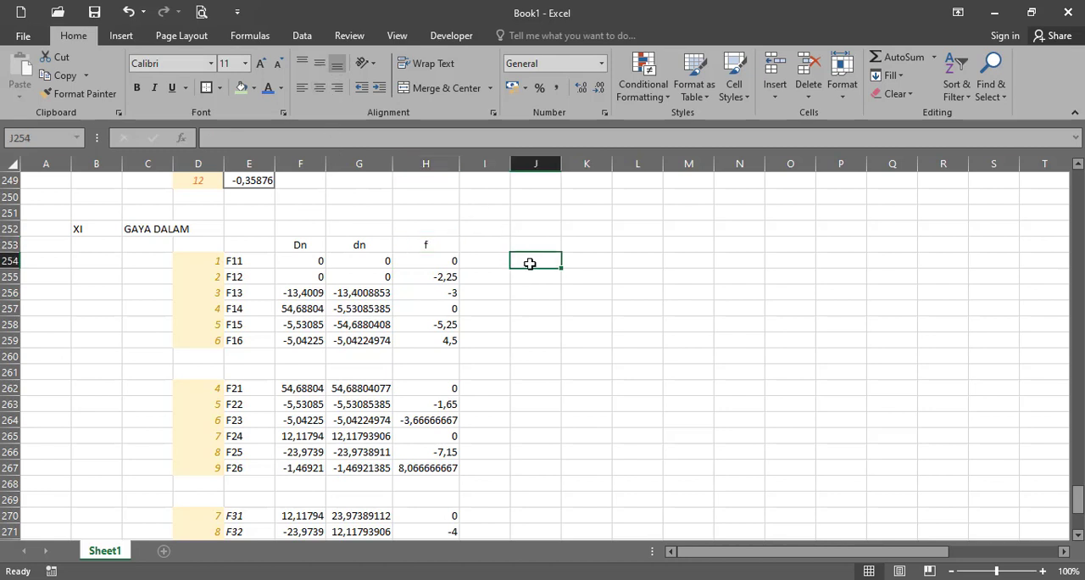
left_click(484, 261)
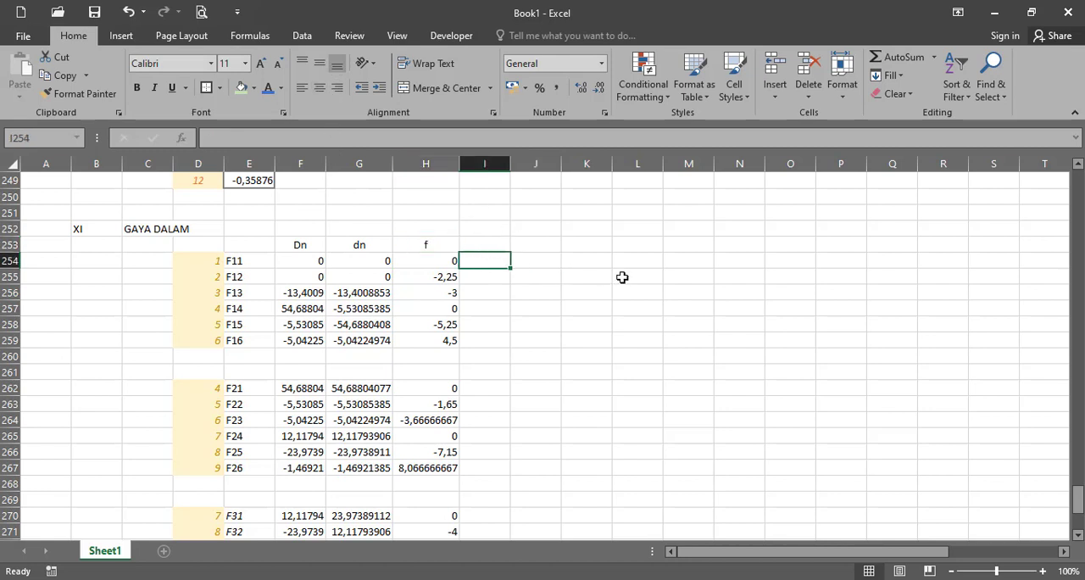
- Begin an MMULT formula over J254:J259 with the first element's local stiffness matrix G70:L75 as the first array
left_click(515, 258)
type("=")
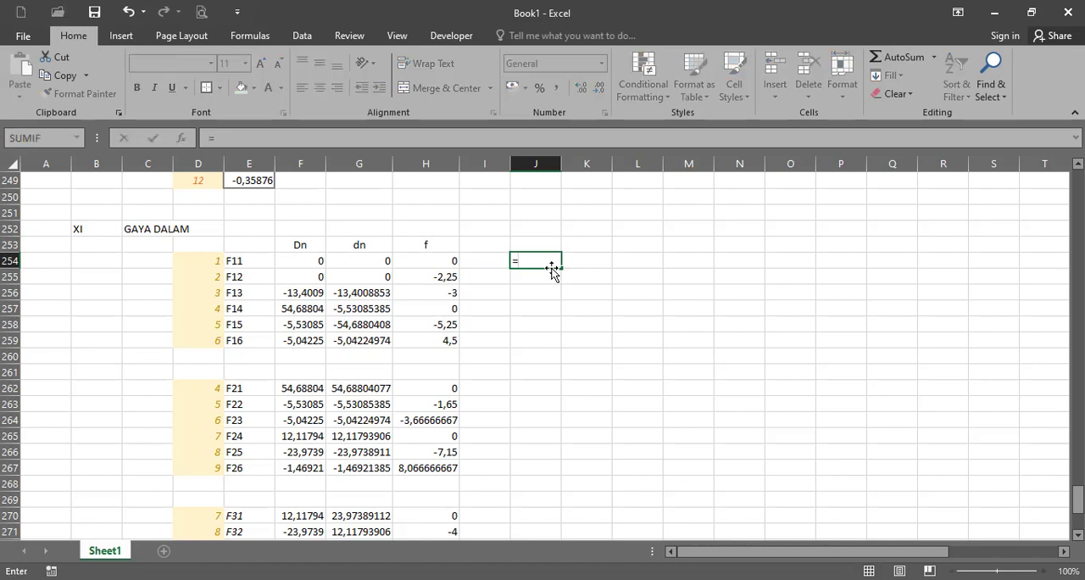
key("Escape")
left_click(520, 344, "shift")
type("=")
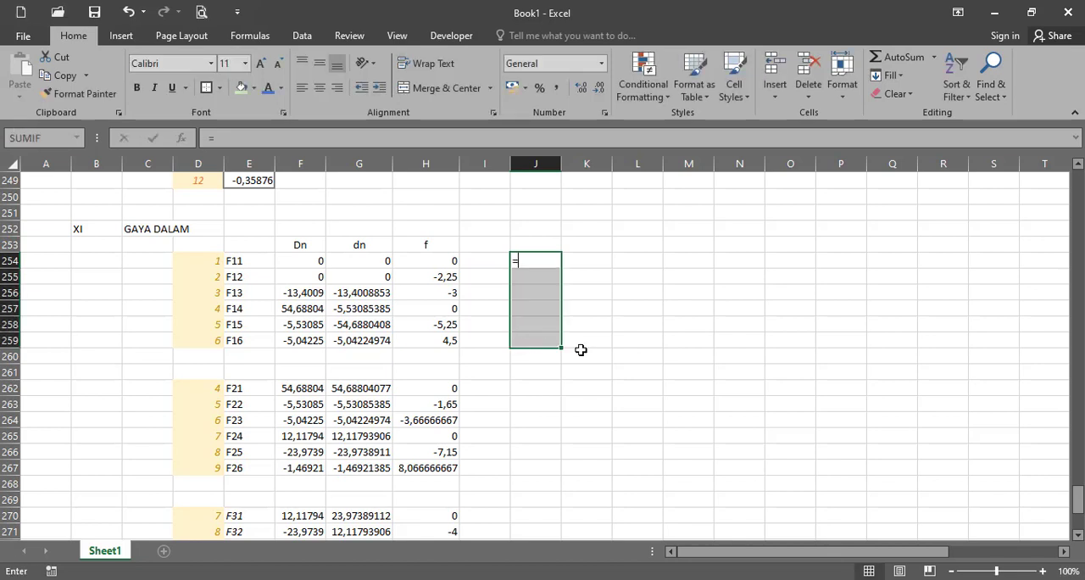
type("mm")
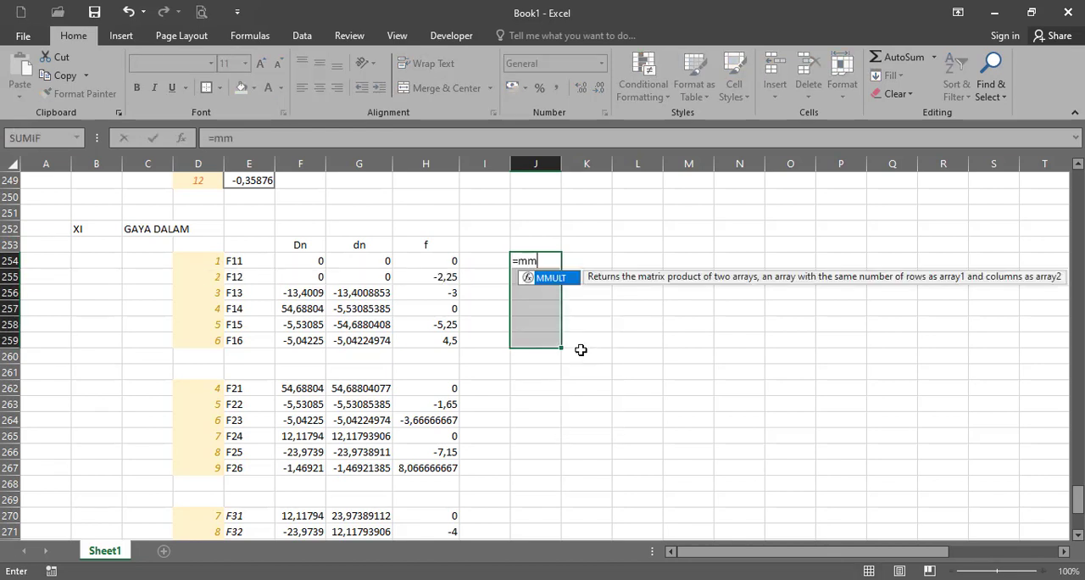
type("ult(")
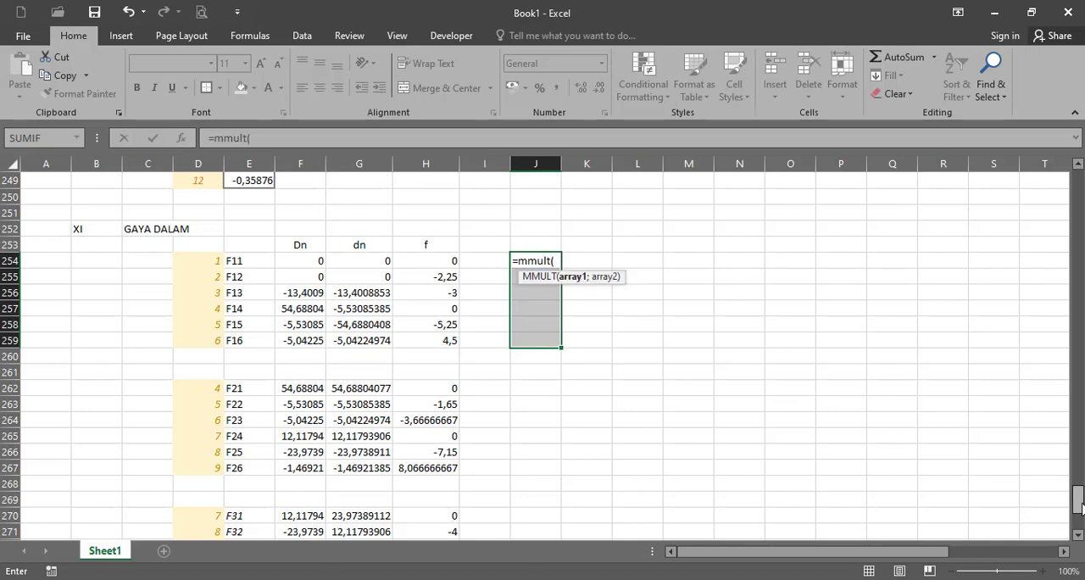
left_click_drag(1077, 504, 1075, 255)
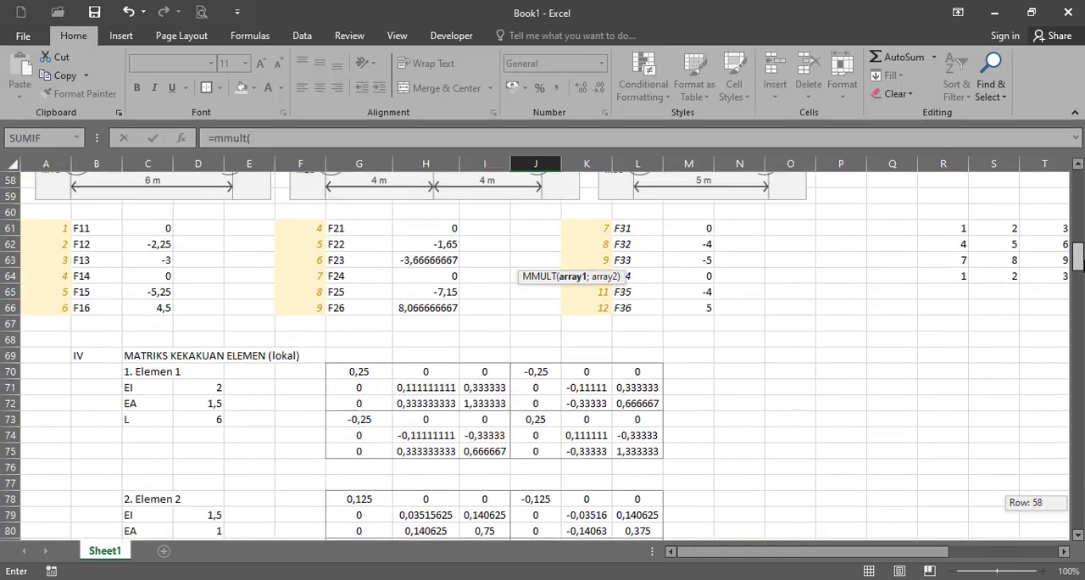
left_click_drag(375, 379, 633, 453)
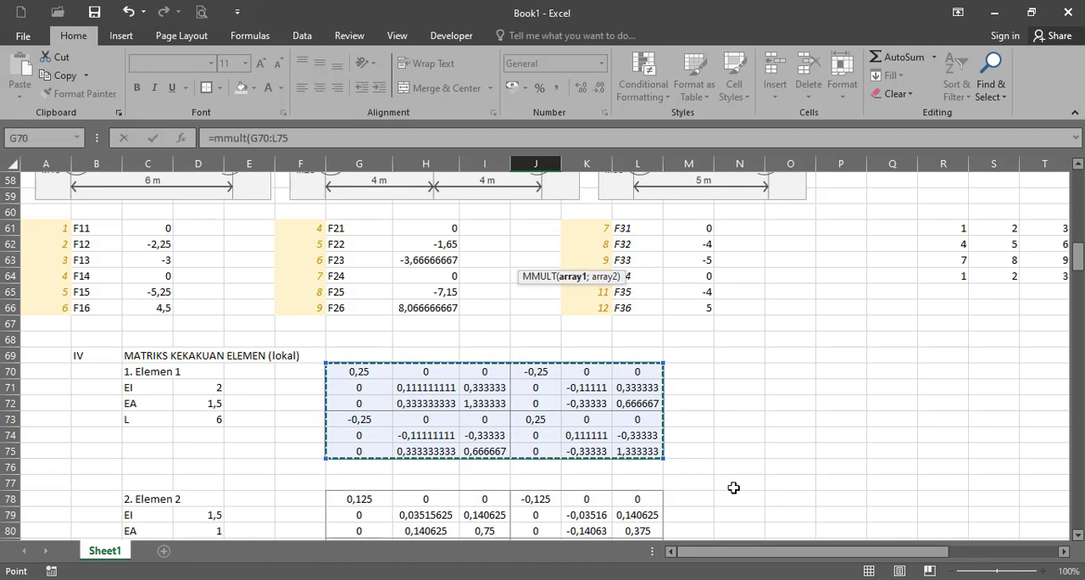
type(";")
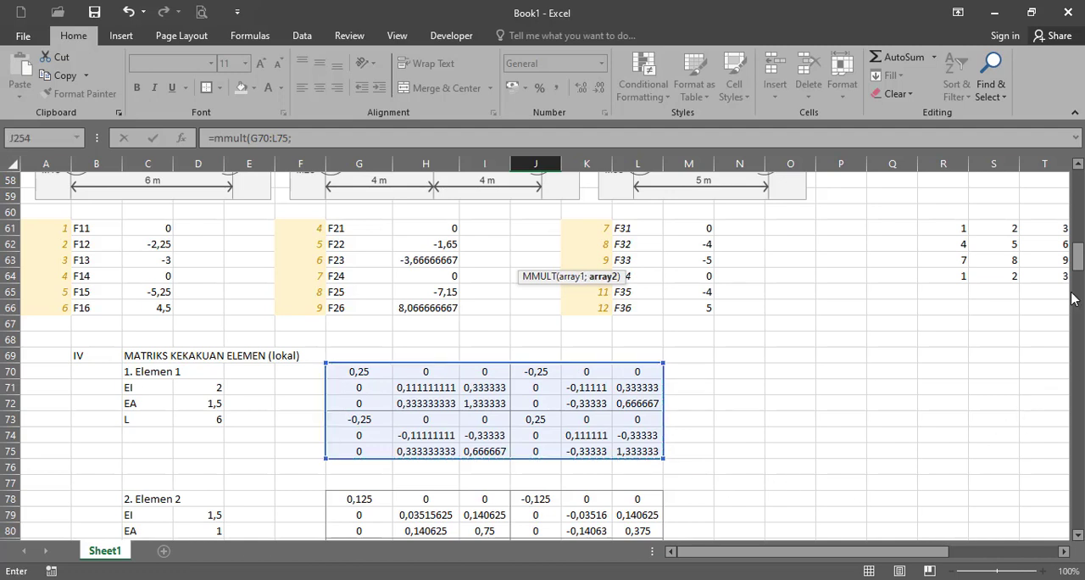
- Complete the formula with the dn values G254:G259 as second array, subtract the f values H254:H259, and enter it as an array formula
left_click_drag(1074, 263, 1074, 490)
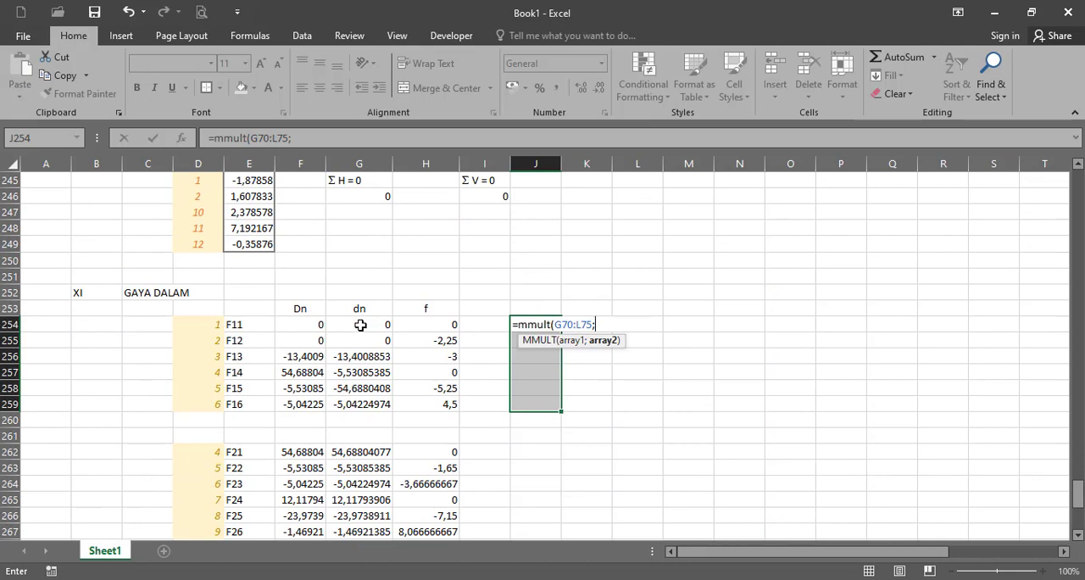
left_click_drag(360, 324, 360, 403)
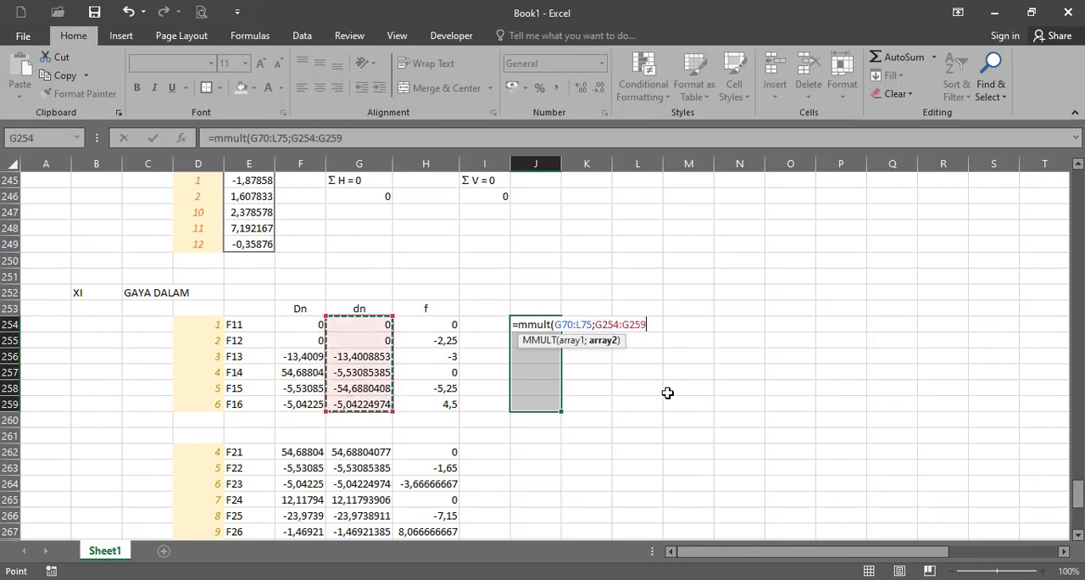
type(")-")
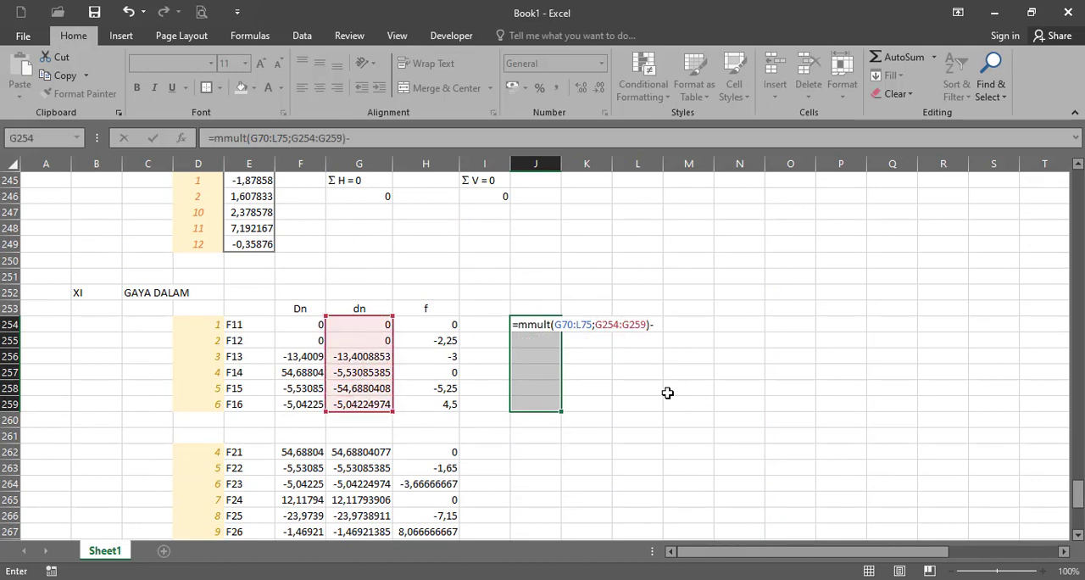
left_click_drag(449, 324, 424, 405)
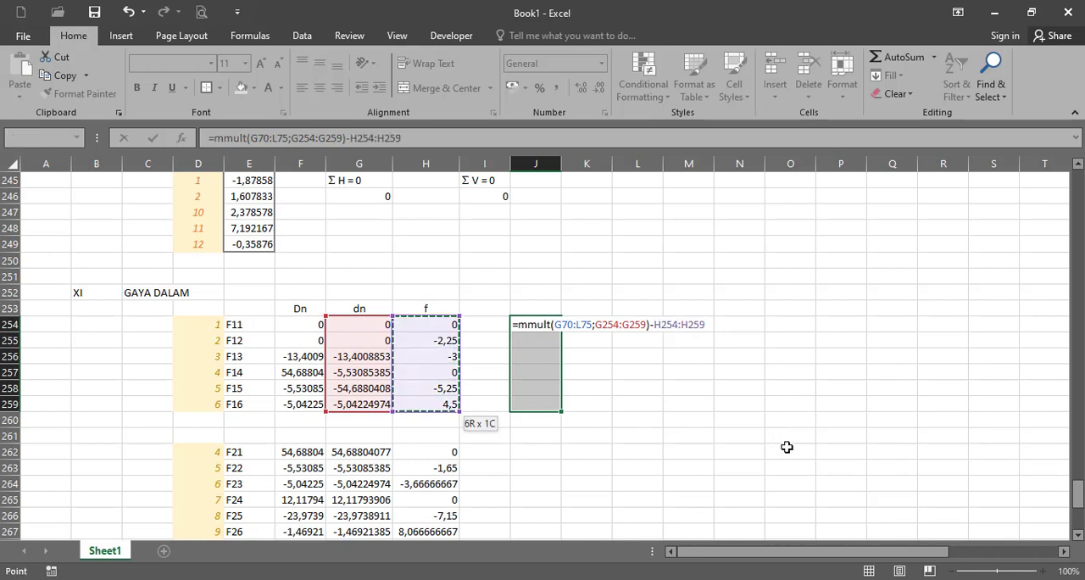
key("ctrl+shift+Return")
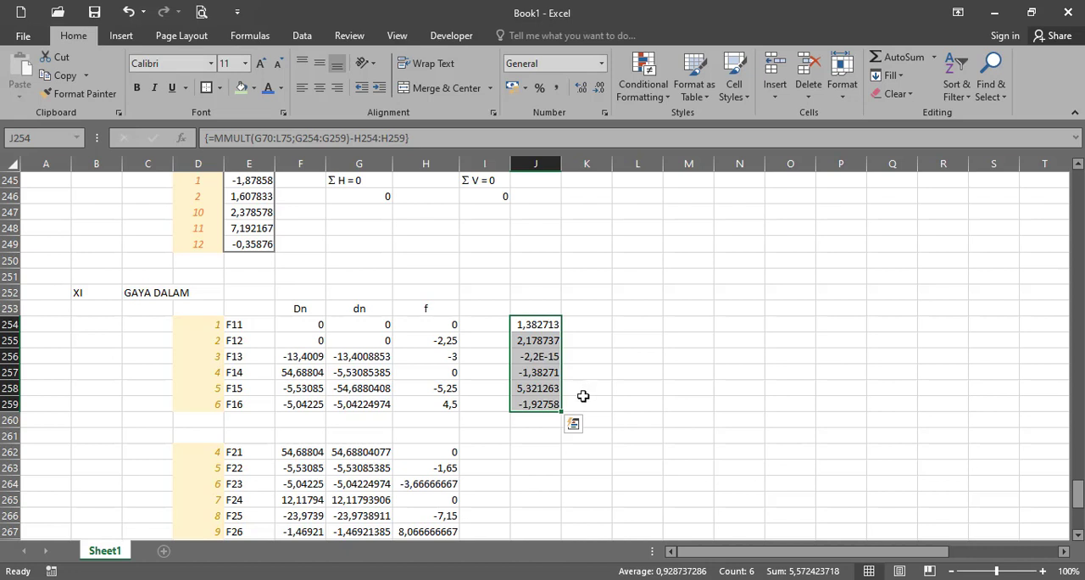
- Copy the first member's internal force array formula from J254:J259 to J262:J267 for the second member
left_click_drag(539, 325, 539, 405)
scroll(594, 415, "down", 1)
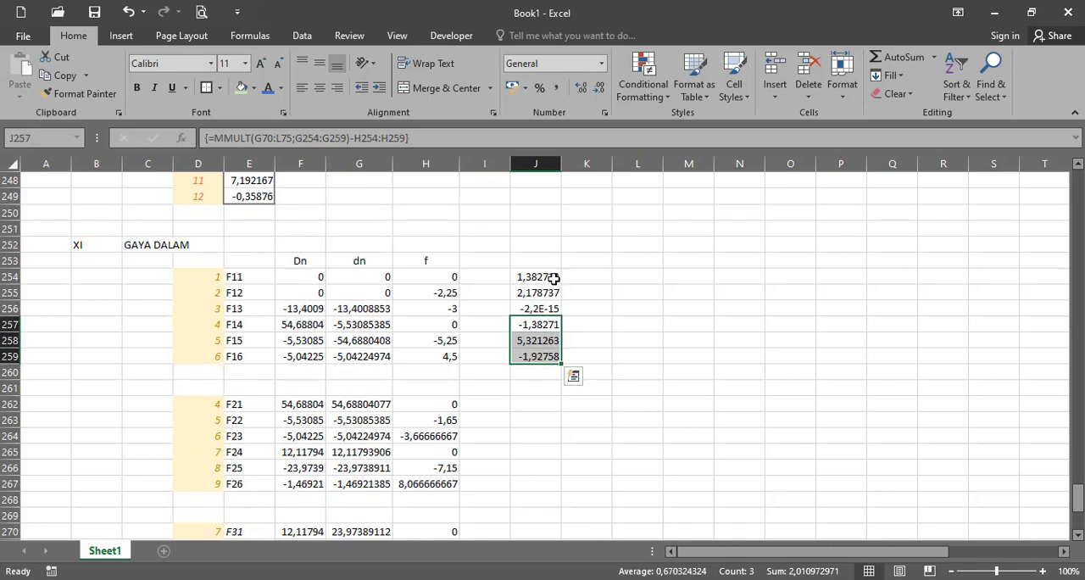
left_click_drag(543, 276, 530, 356)
key("ctrl+c")
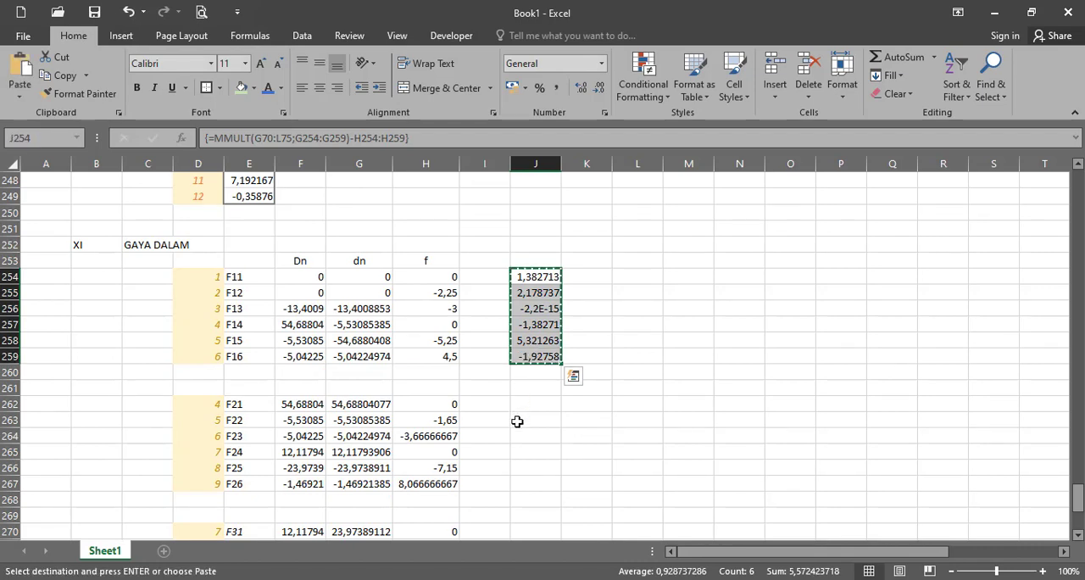
left_click(536, 404)
key("ctrl+v")
- Copy the internal force array formula to J270:J275 and J278:J283 for the third and fourth members
scroll(560, 428, "down", 2)
left_click(559, 441)
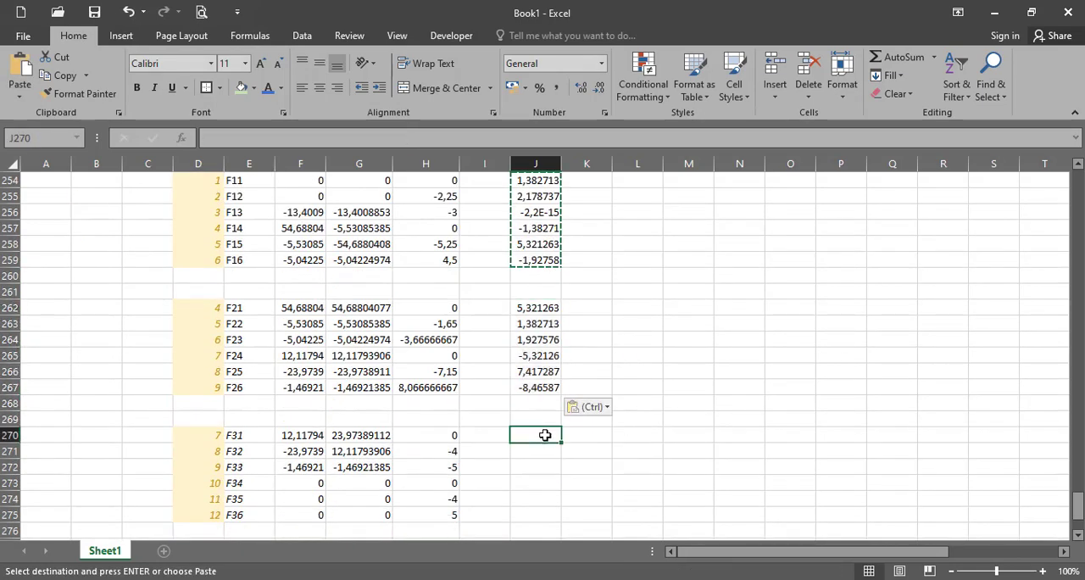
scroll(561, 436, "down", 2)
key("ctrl+v")
key("ctrl")
key("Escape")
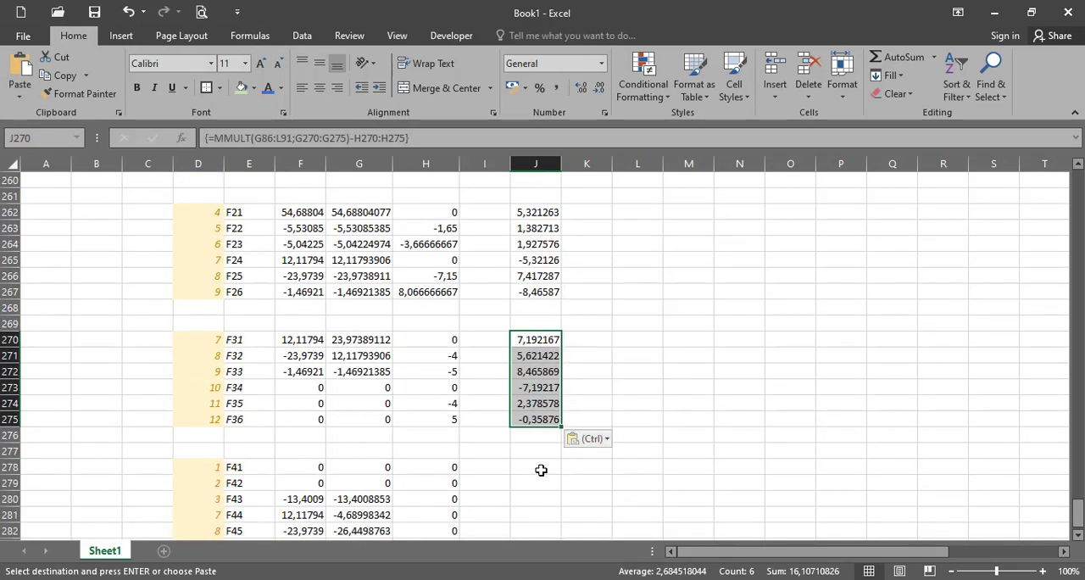
left_click(538, 468)
key("ctrl+v")
scroll(568, 460, "down", 3)
scroll(638, 462, "up", 5)
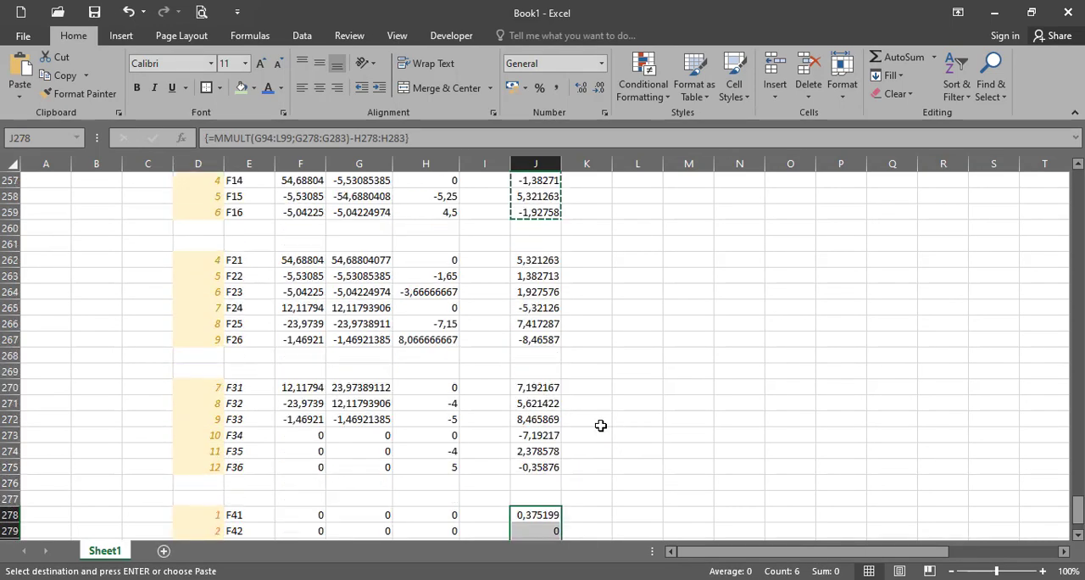
- Check the ranges referenced by the second member's internal force formula in J262:J267, including its local stiffness matrix
left_click(546, 307)
left_click(551, 387, "shift")
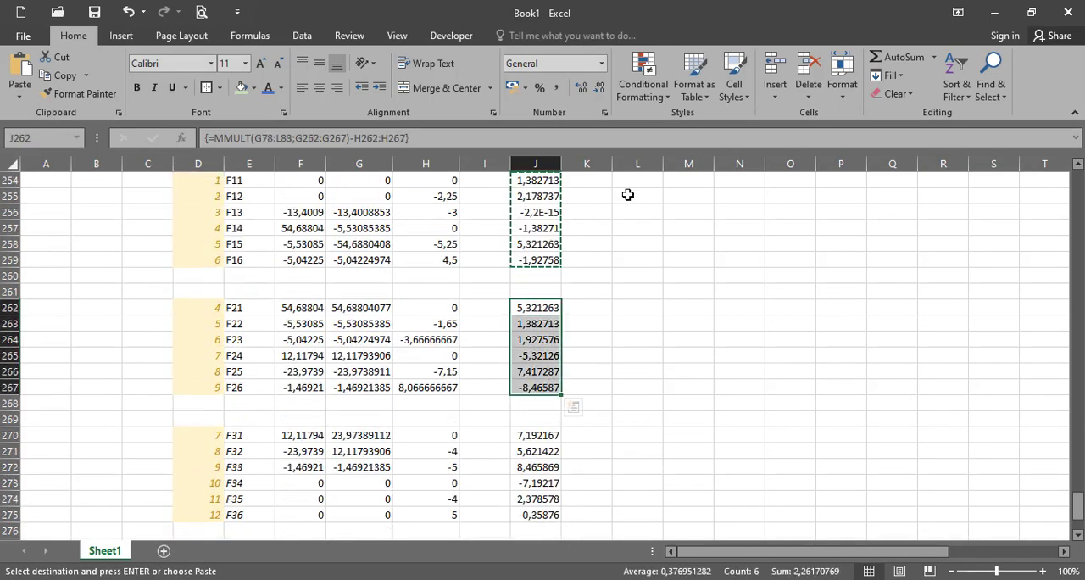
key("Return")
left_click(665, 144)
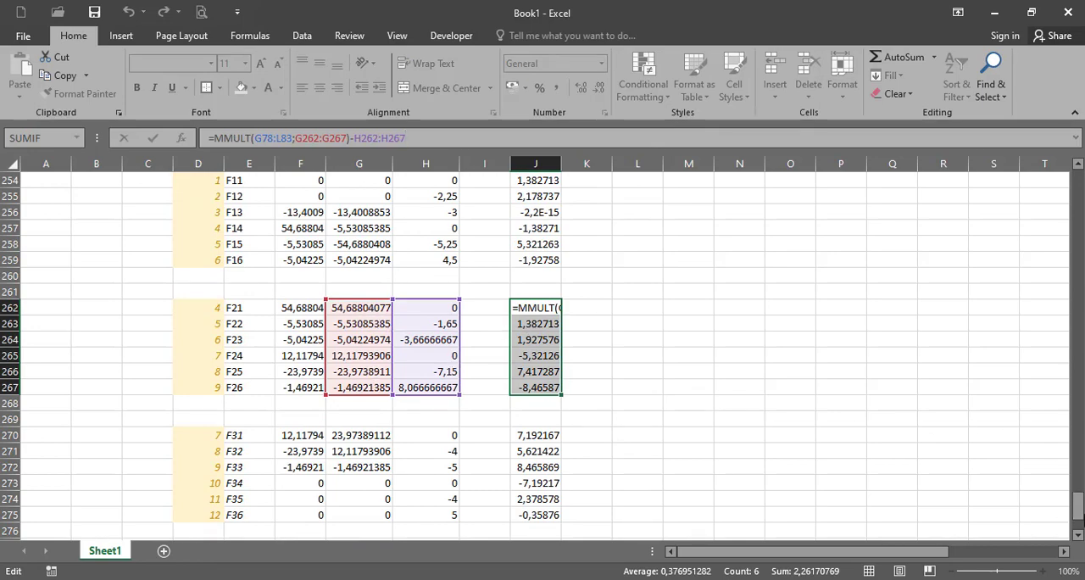
left_click_drag(1078, 504, 1078, 271)
left_click_drag(1077, 286, 1059, 537)
key("ctrl+shift+Return")
- Check the ranges referenced by the third member's internal force formula in J270:J275, including its local stiffness matrix
left_click_drag(552, 321, 546, 402)
left_click(680, 138)
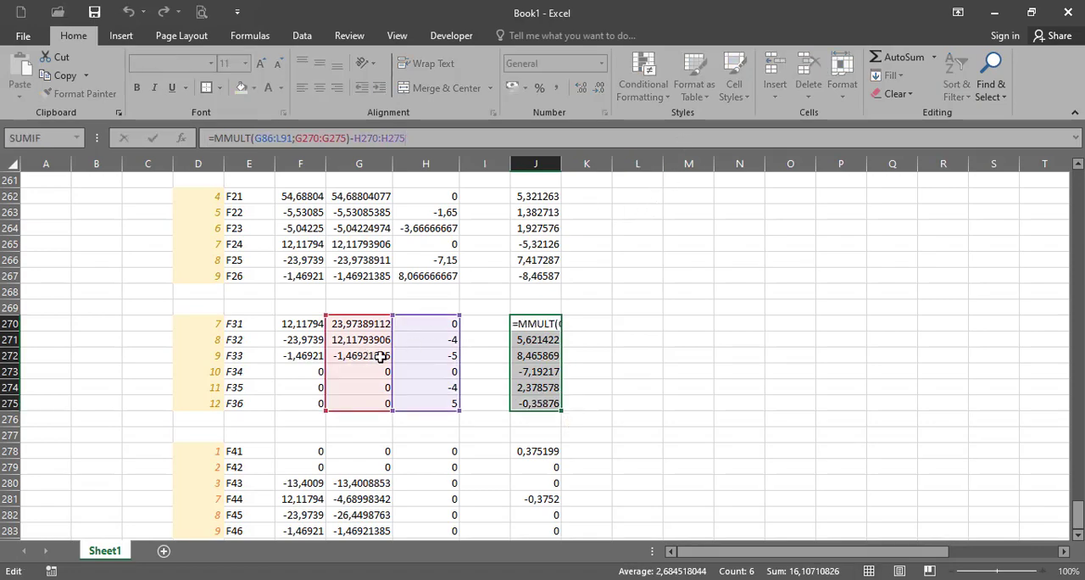
left_click_drag(1078, 514, 1056, 281)
key("ctrl+shift+Return")
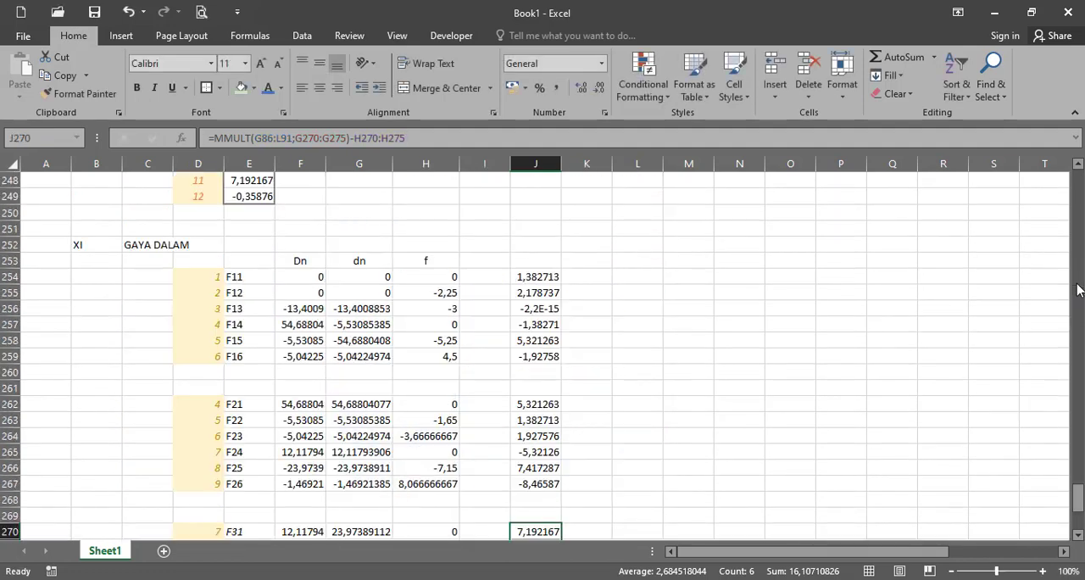
- Check the ranges referenced by the fourth member's internal force formula in J278:J283, including its local stiffness matrix
scroll(890, 415, "down", 4)
left_click(542, 467)
left_click_drag(542, 467, 551, 498)
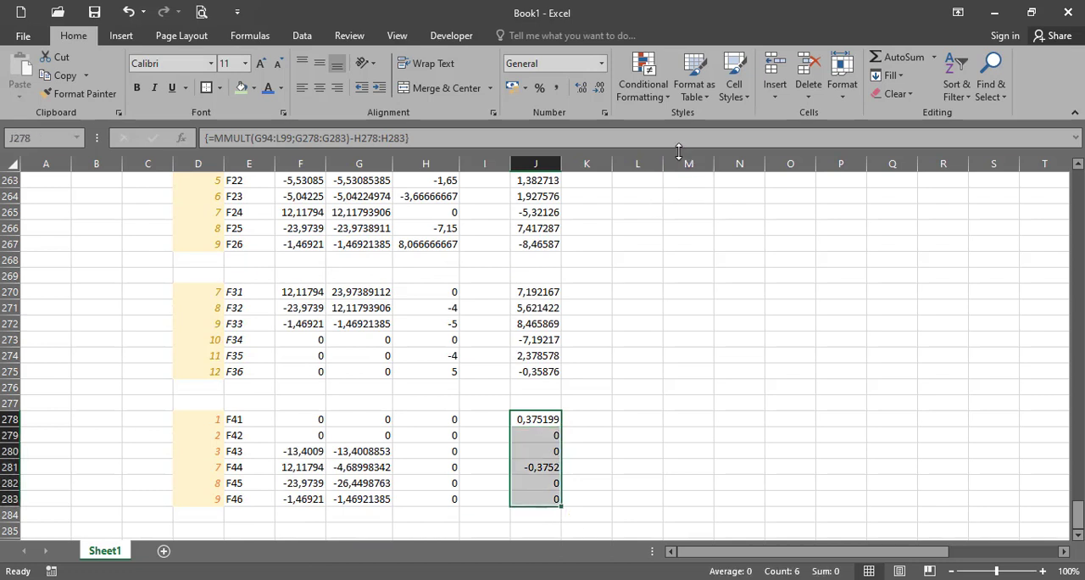
left_click(615, 137)
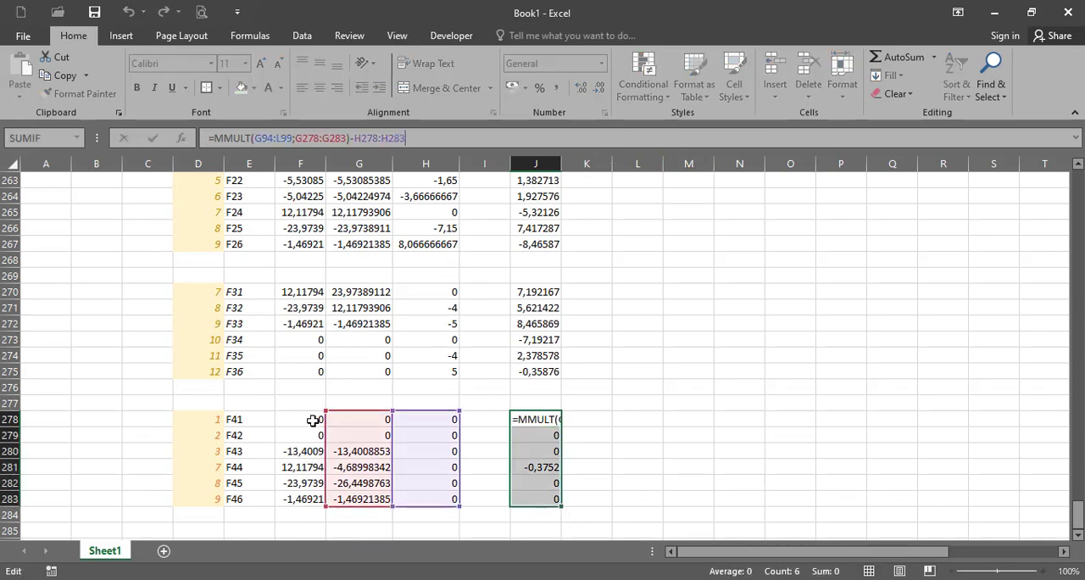
left_click_drag(1077, 513, 1077, 288)
key("ctrl+shift+Return")
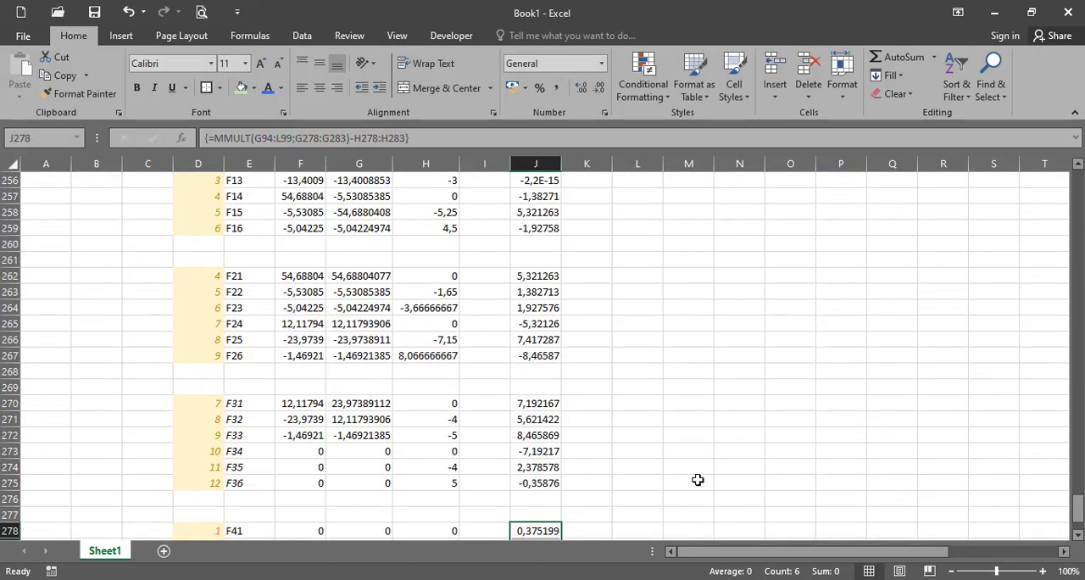
- Review the members' internal forces in column J against the loaded frame diagram and the degree of freedom numbering diagram
scroll(704, 489, "up", 1)
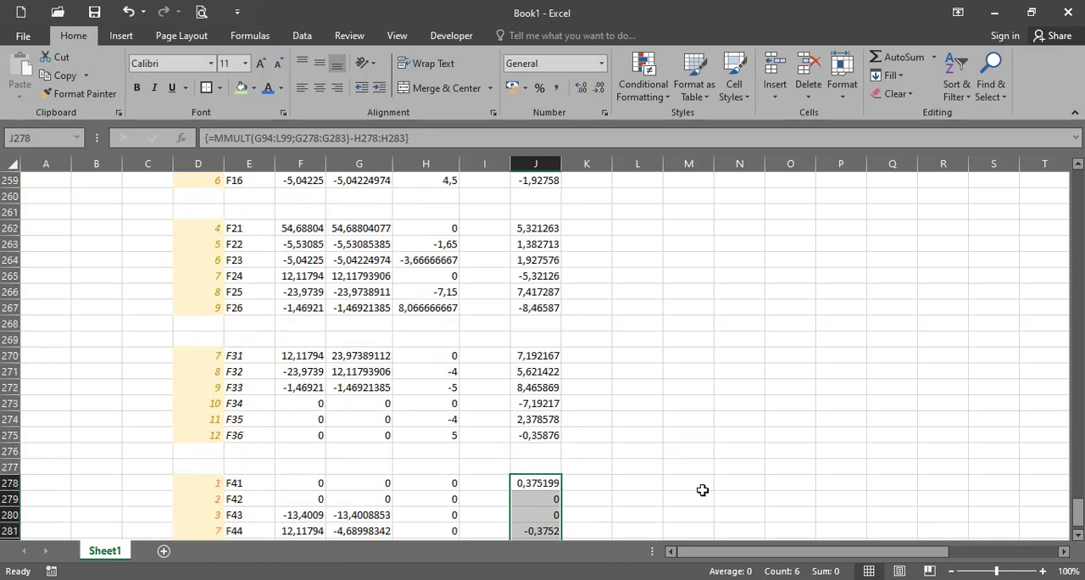
scroll(702, 490, "up", 3)
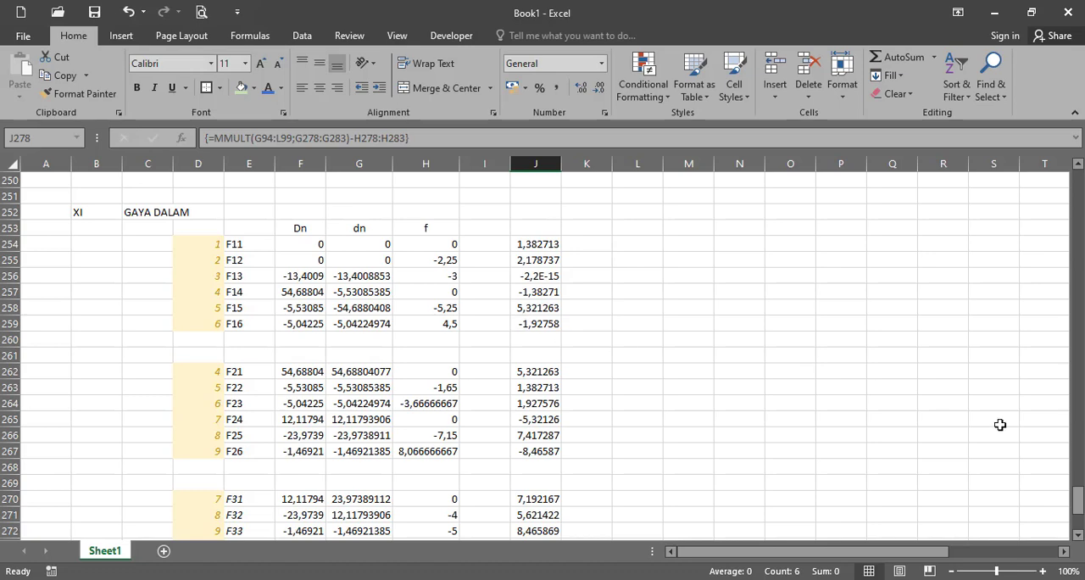
left_click_drag(1081, 500, 1080, 193)
scroll(826, 286, "up", 3)
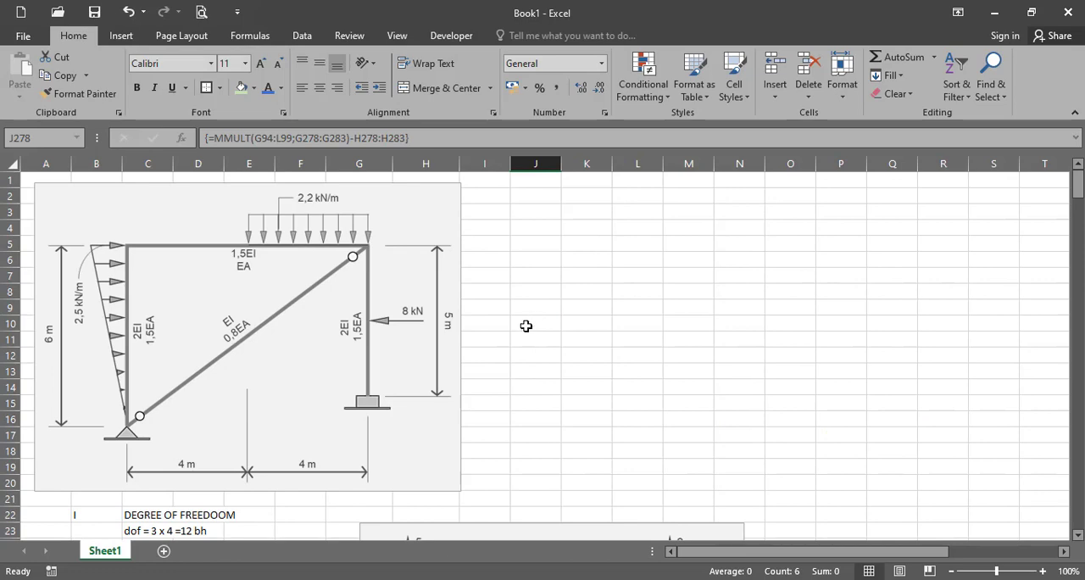
scroll(518, 344, "down", 4)
scroll(267, 296, "up", 3)
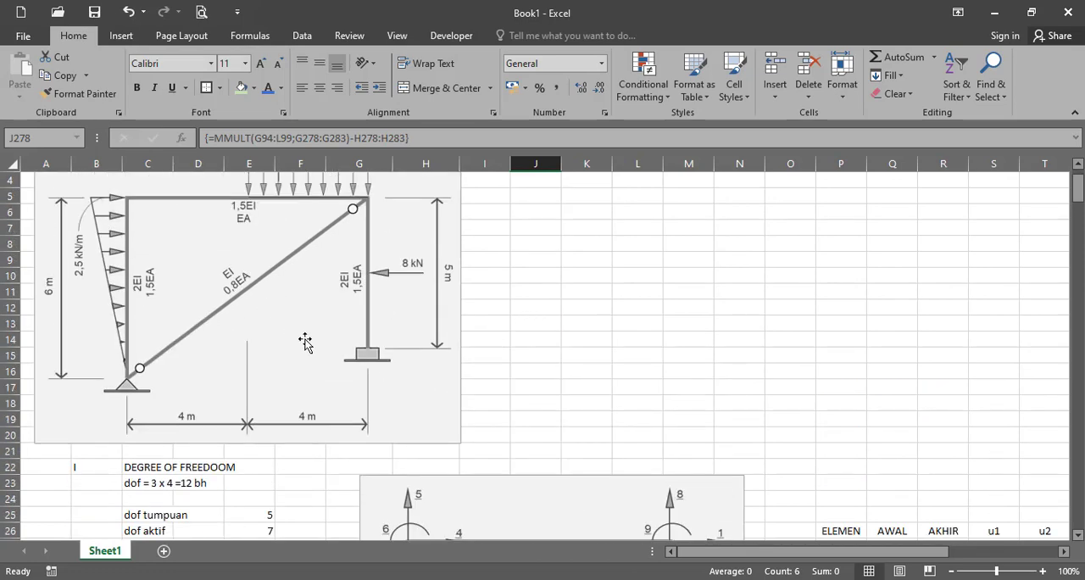
scroll(305, 342, "down", 4)
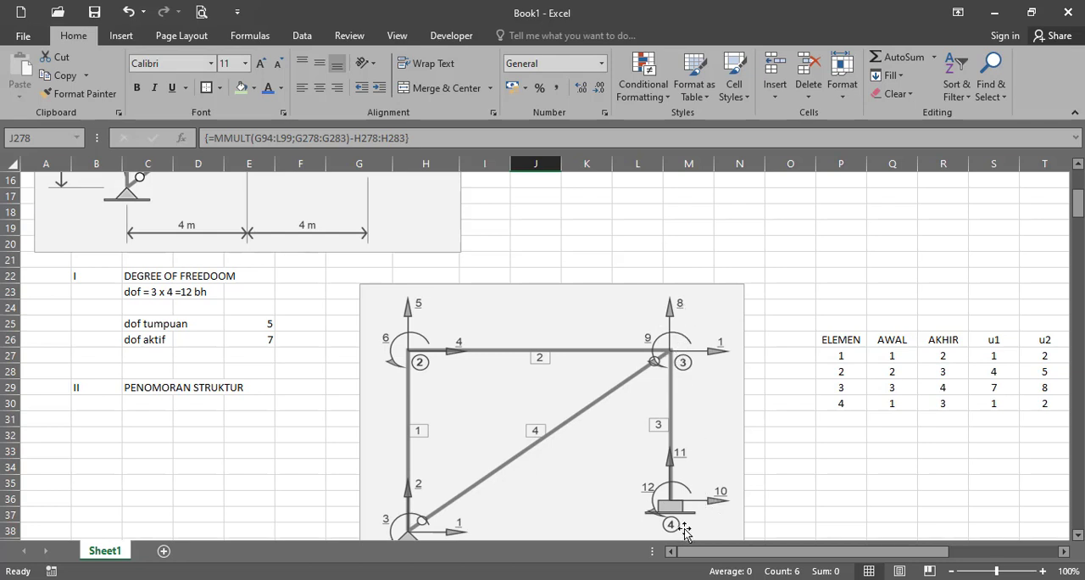
left_click_drag(1077, 204, 1077, 501)
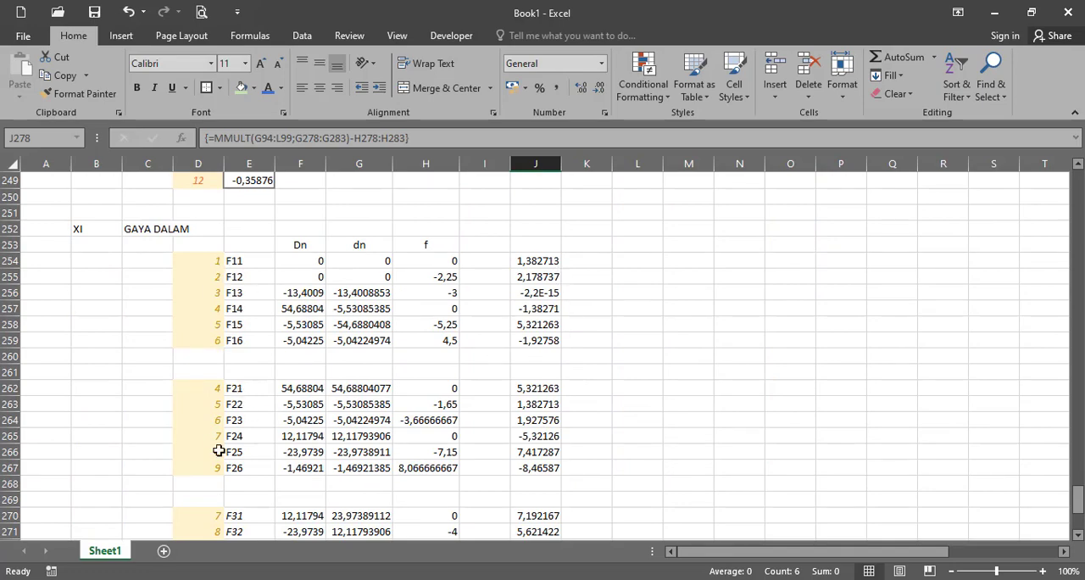
left_click_drag(1078, 505, 1077, 216)
scroll(474, 381, "up", 7)
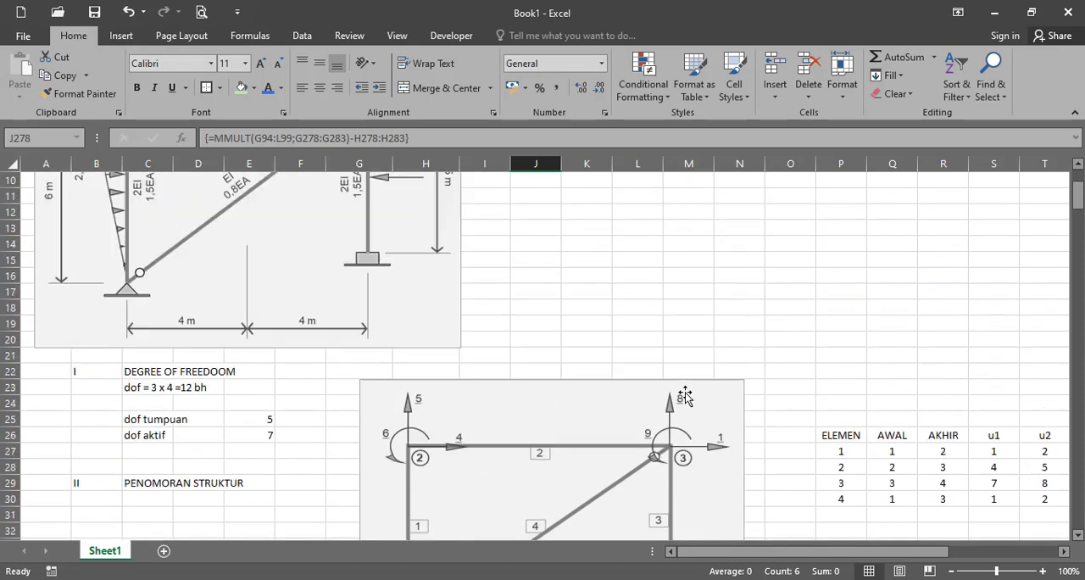
scroll(284, 240, "up", 1)
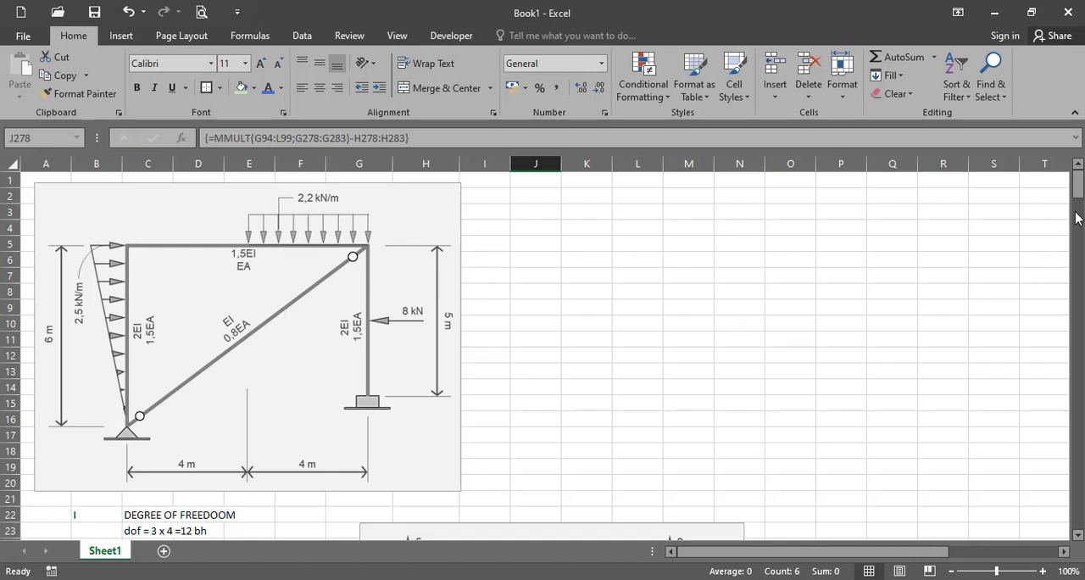
- Select the F14 and F21 internal force results, J257 and J262, together to compare the members meeting at joint 2
left_click_drag(1077, 180, 1074, 509)
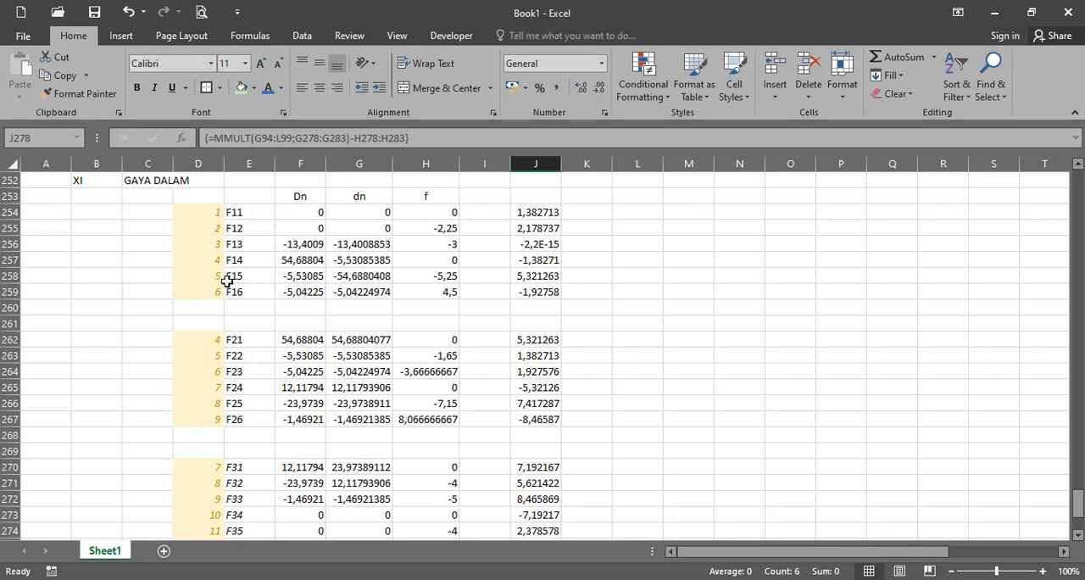
left_click(532, 262)
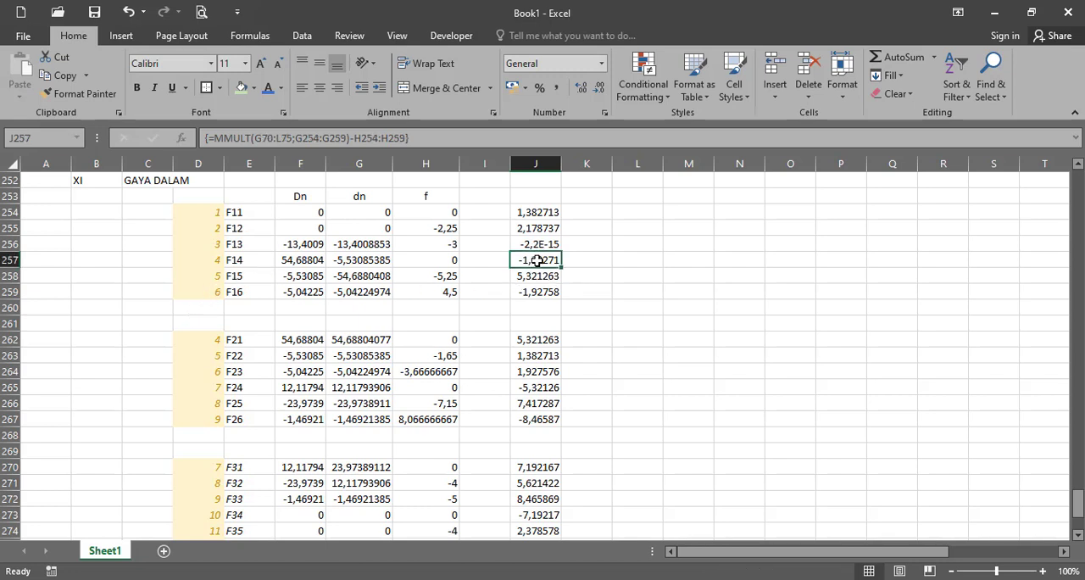
left_click(542, 339, "ctrl")
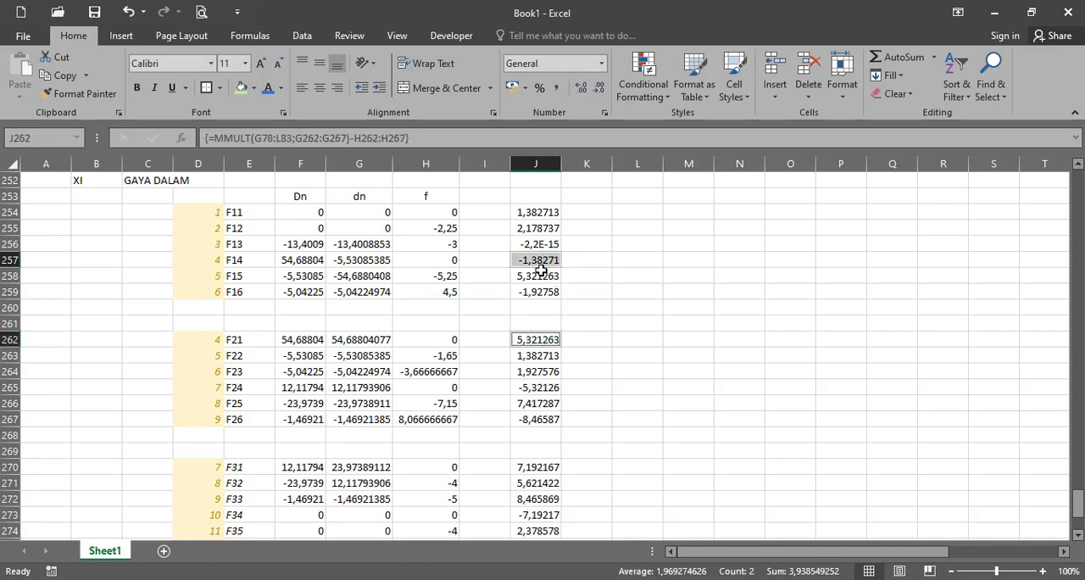
- Label K254, K255 and K256 as Normal, Lintang and Momen beside the first member's internal forces
left_click(566, 217)
type("N")
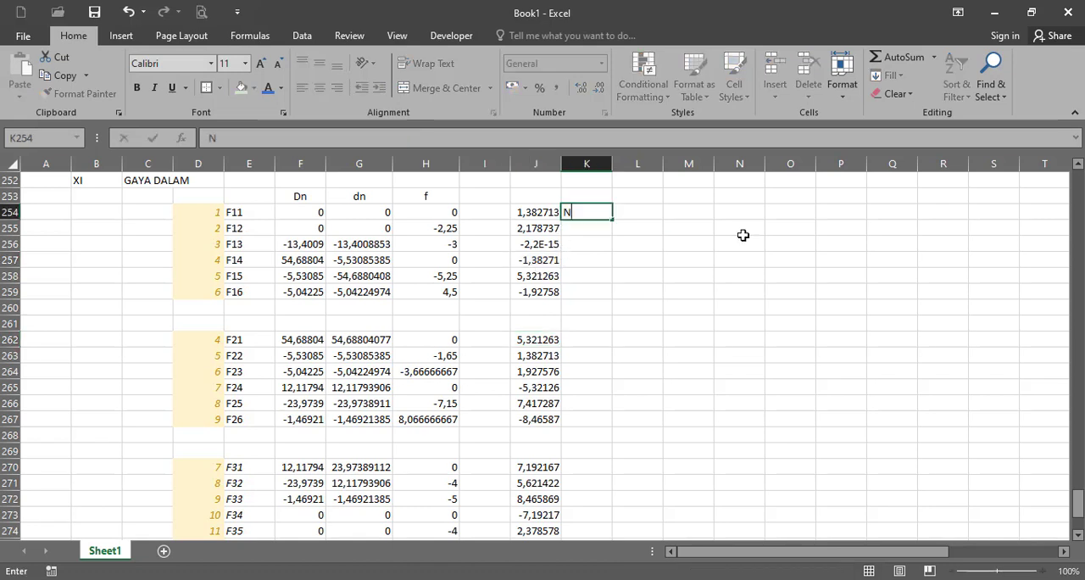
type("ormal")
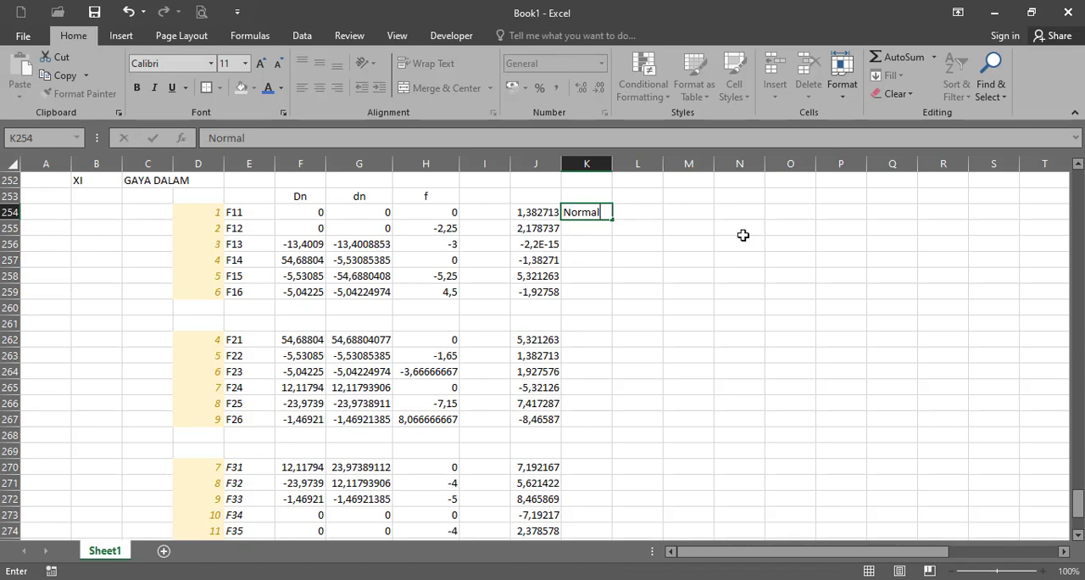
key("Return")
type("Lintang")
key("Return")
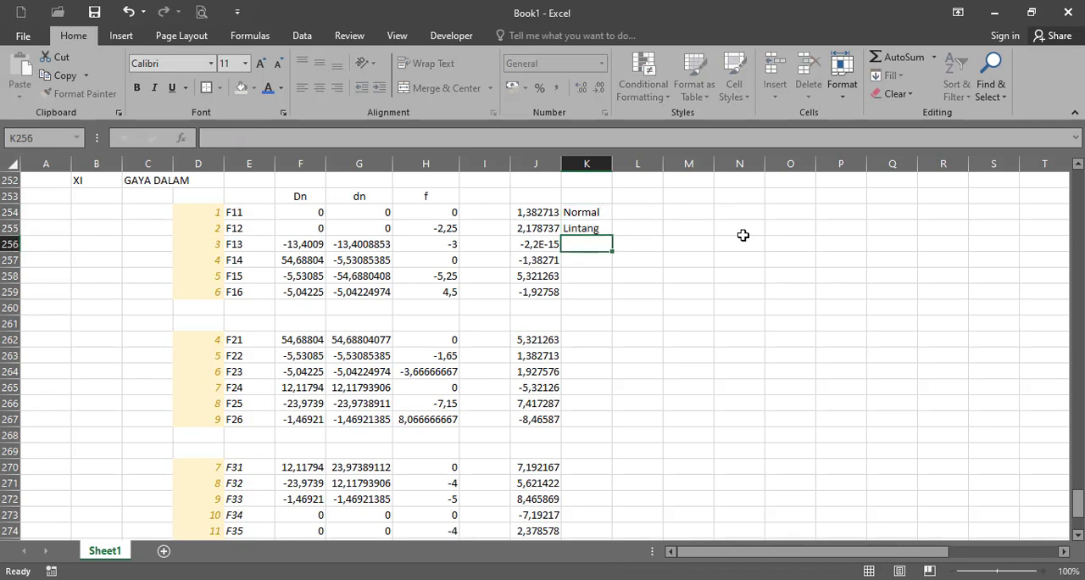
type("Momen")
key("Return")
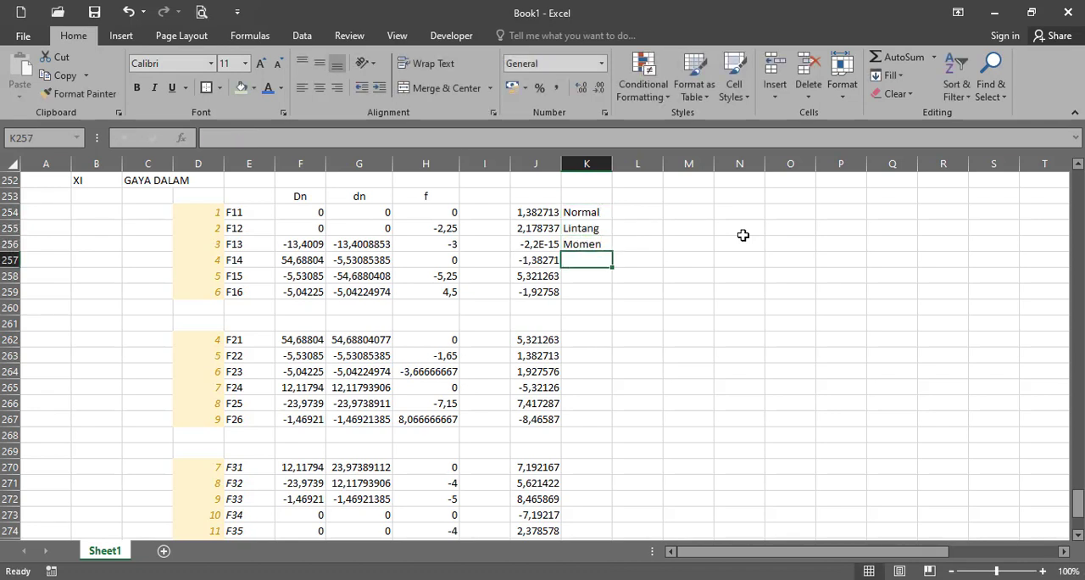
- Move the Normal, Lintang and Momen labels from column K to L254:L256
left_click_drag(604, 213, 604, 256)
left_click_drag(603, 257, 603, 245)
left_click_drag(600, 208, 635, 283)
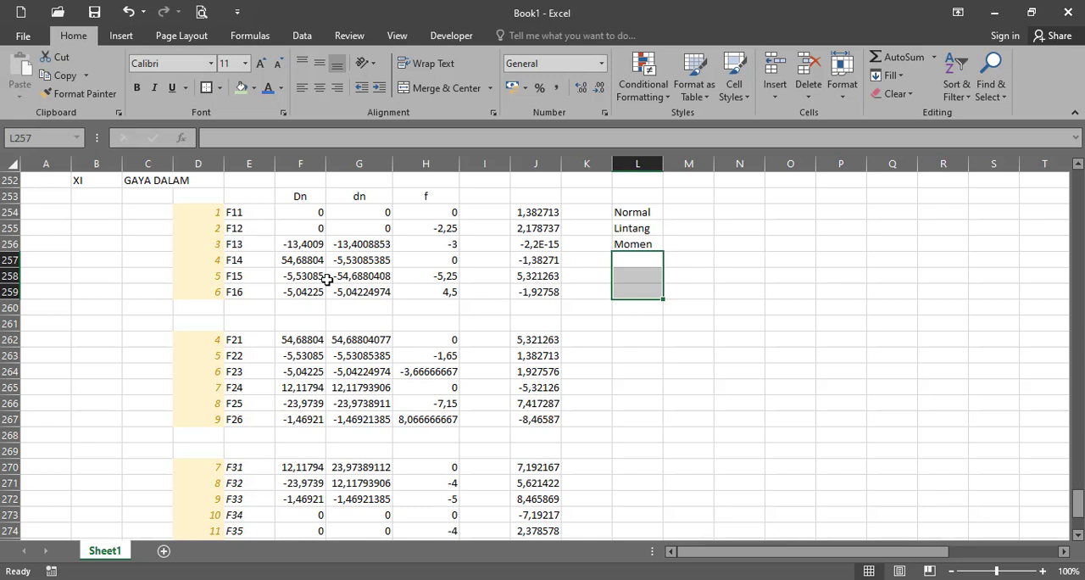
- Select the F11 to F13 labels together with the fourth member's internal forces in column J to compare their force components
left_click_drag(234, 215, 232, 245)
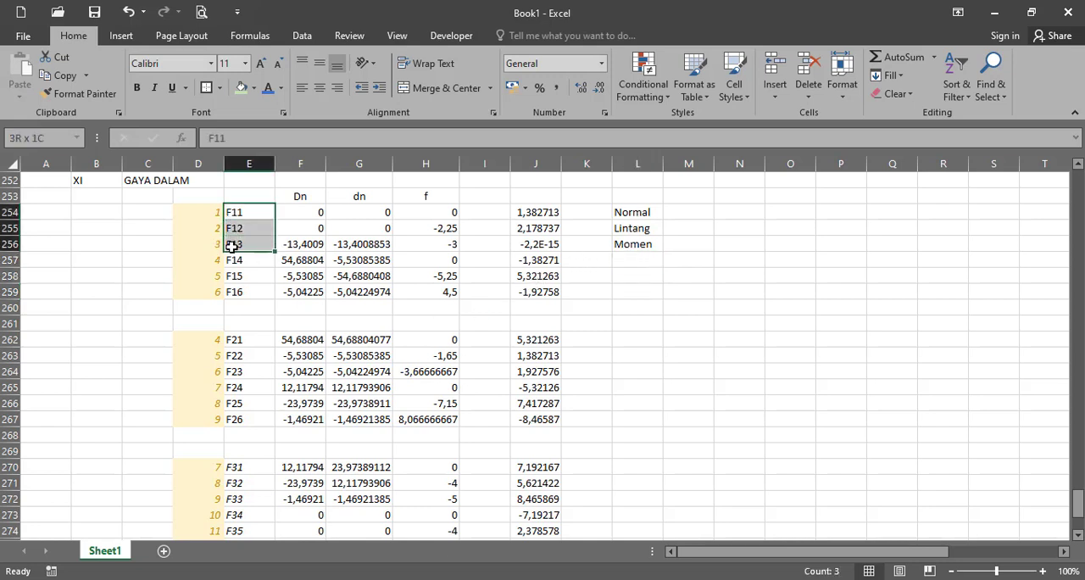
scroll(688, 321, "down", 5)
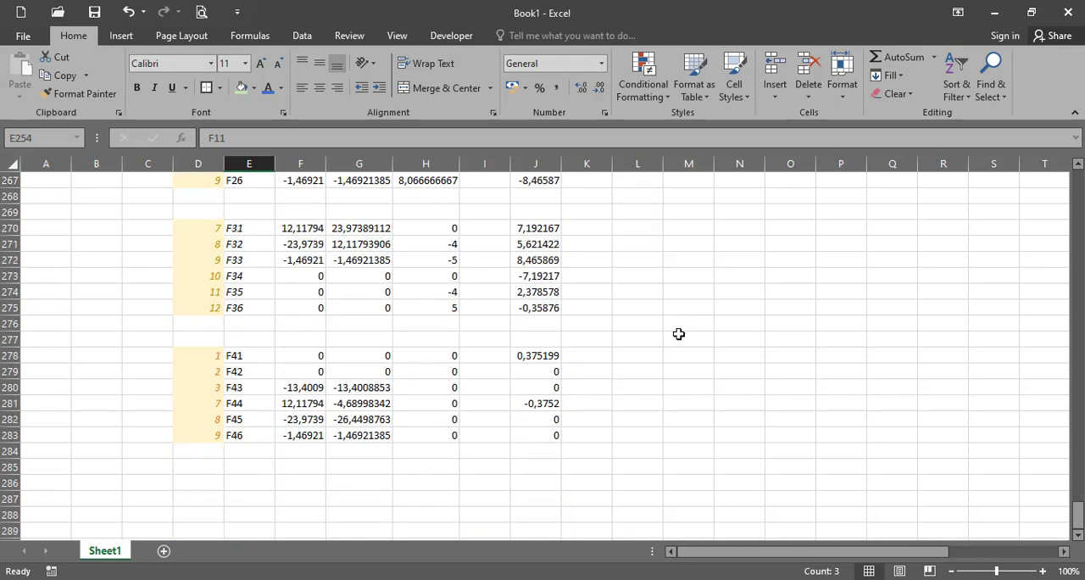
left_click_drag(554, 356, 550, 434)
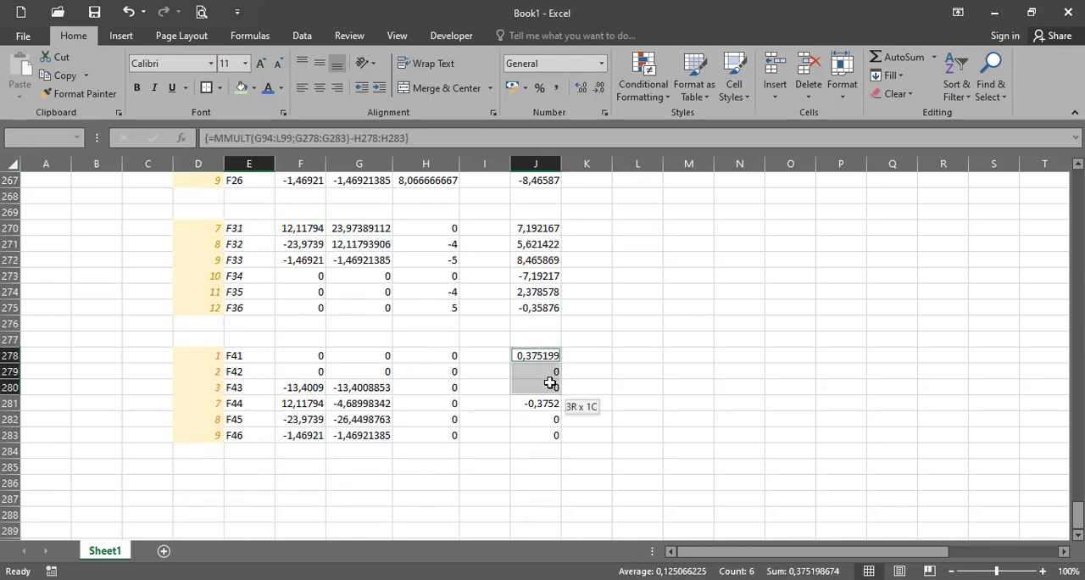
scroll(659, 342, "up", 5)
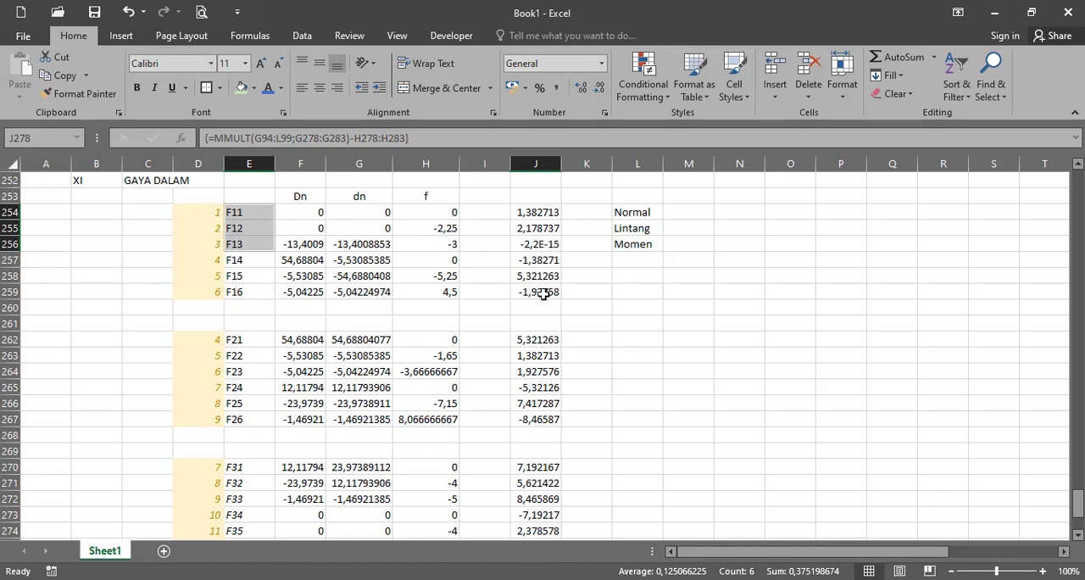
- Review the degree of freedom numbering diagram and the equivalent nodal load diagrams to relate them to the members' internal forces
left_click_drag(1077, 503, 1076, 218)
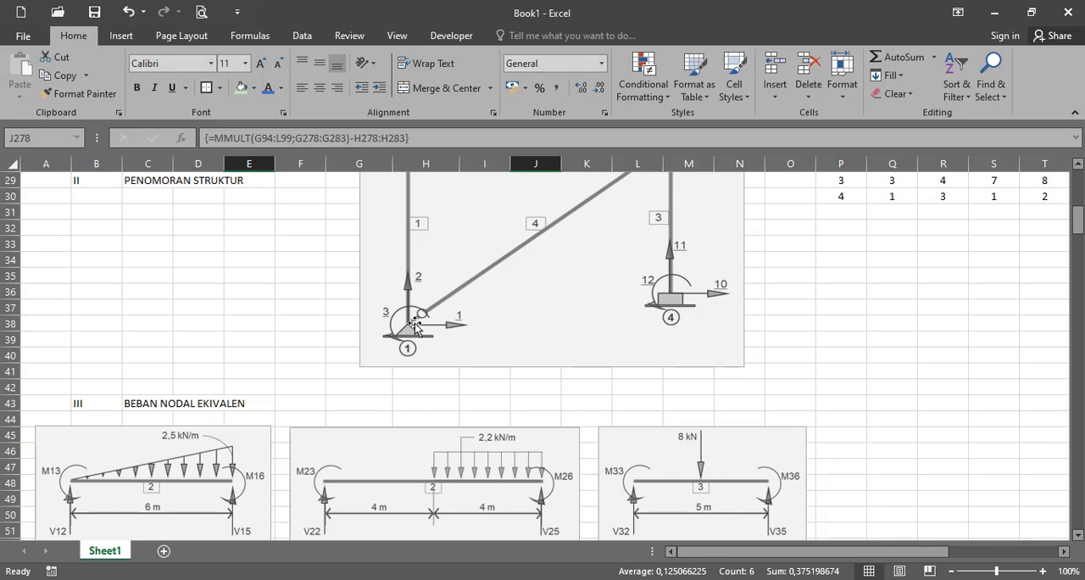
scroll(415, 323, "up", 1)
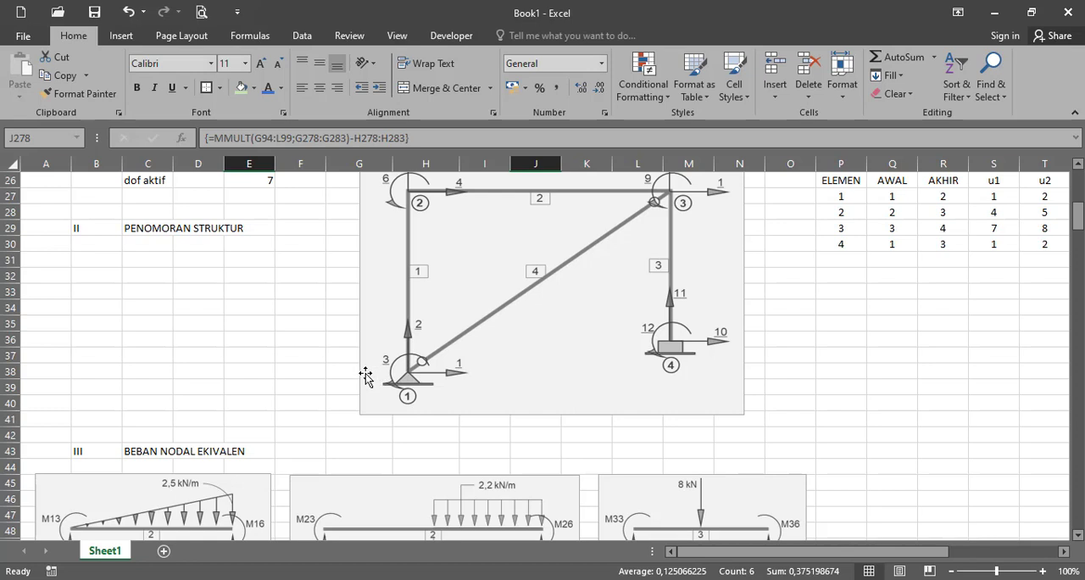
scroll(365, 371, "down", 4)
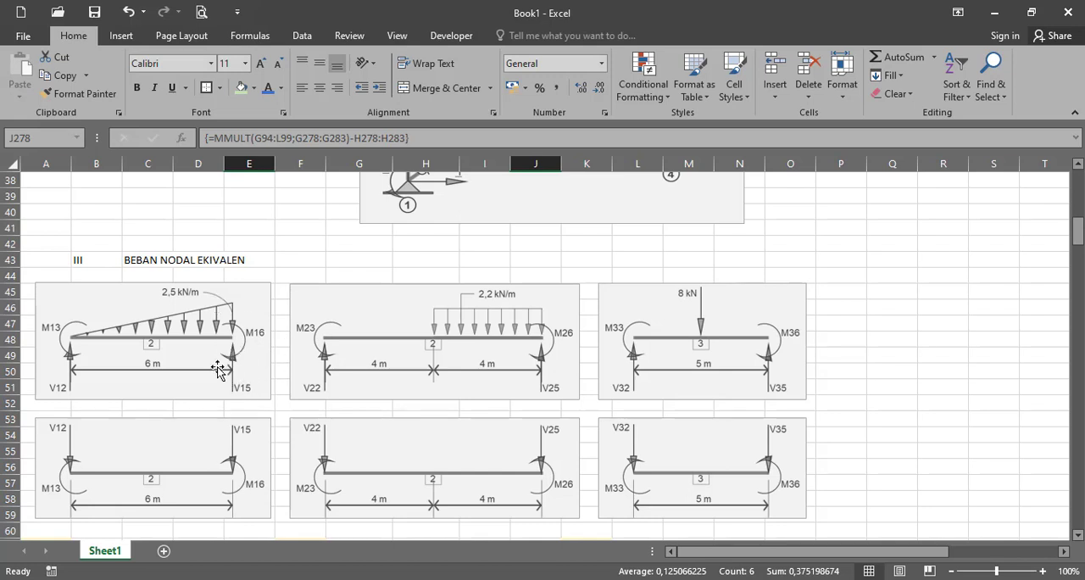
left_click_drag(1076, 229, 1070, 507)
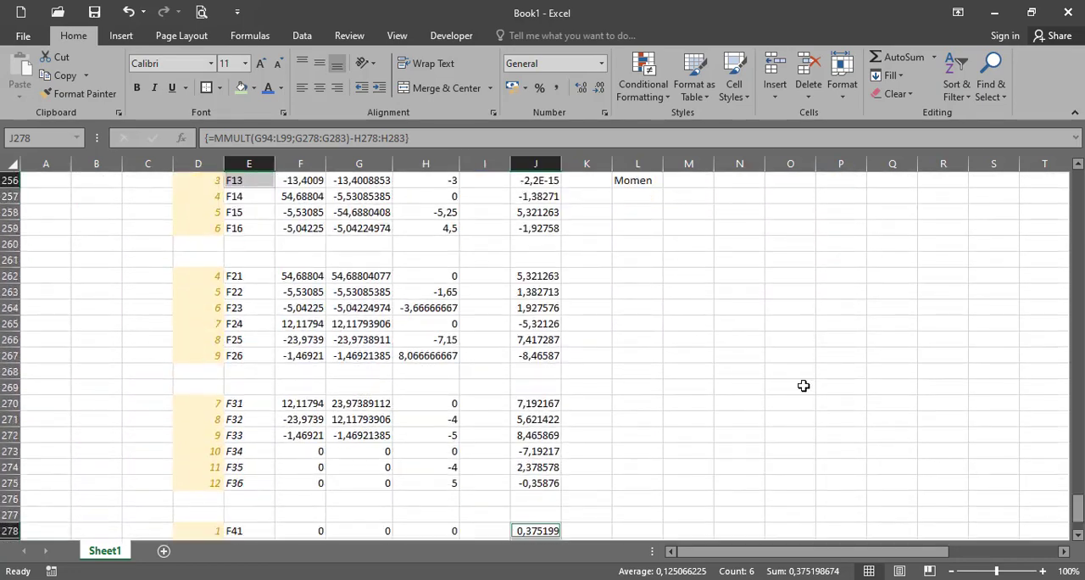
- Select the first member's end forces in pairs to compare normal (J254, J257), shear (J255, J258) and moment (J256, J259)
scroll(803, 385, "up", 1)
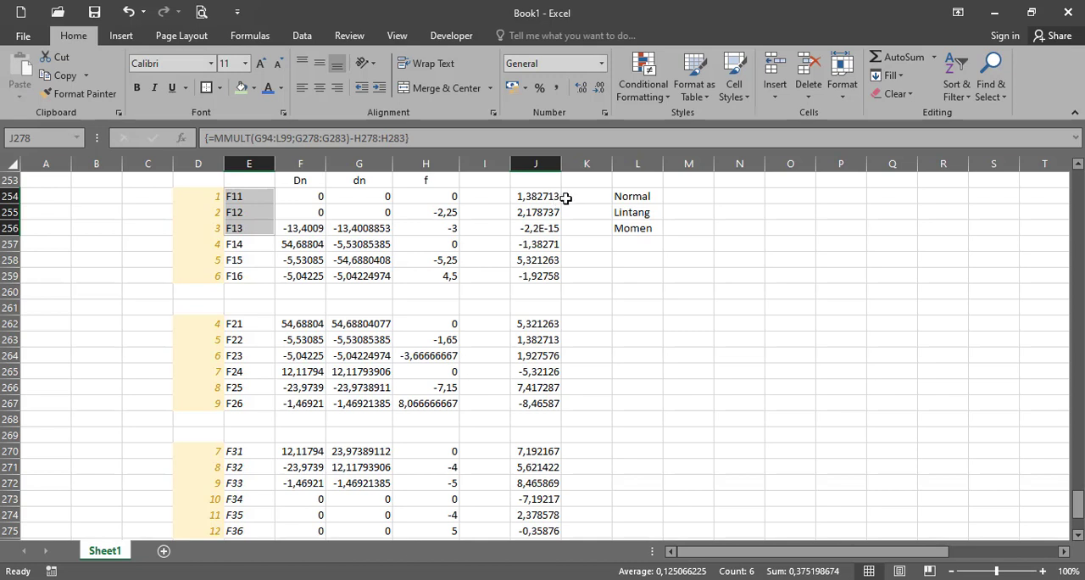
left_click(556, 198)
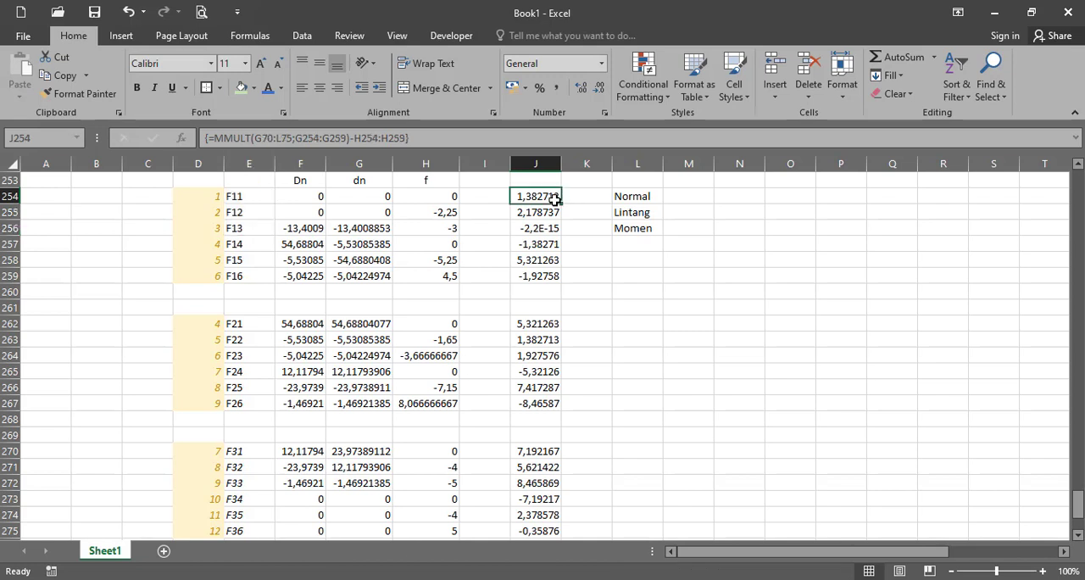
left_click(550, 243, "ctrl")
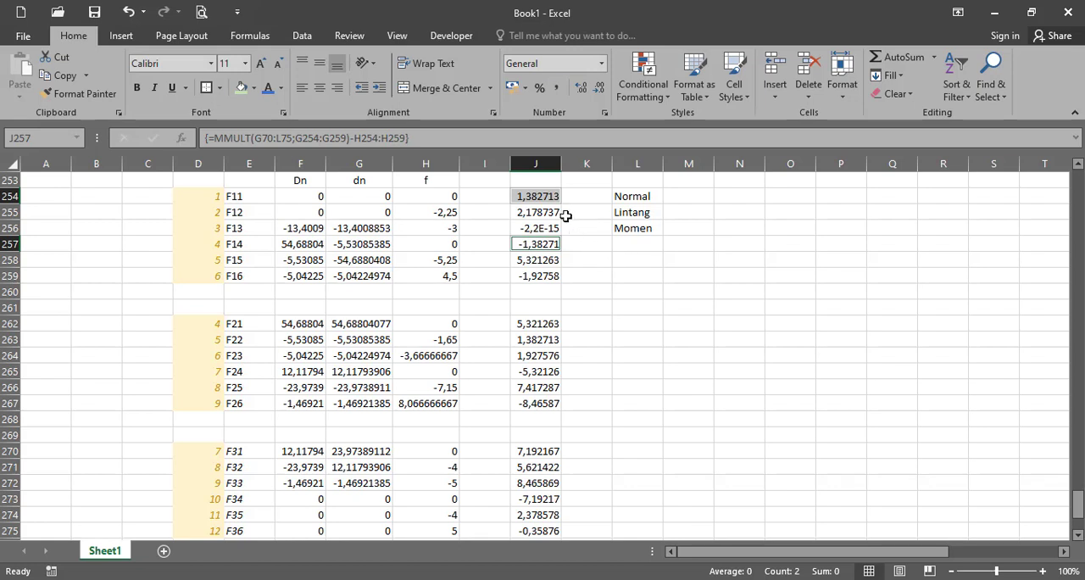
left_click(519, 213, "ctrl")
left_click(524, 263, "ctrl")
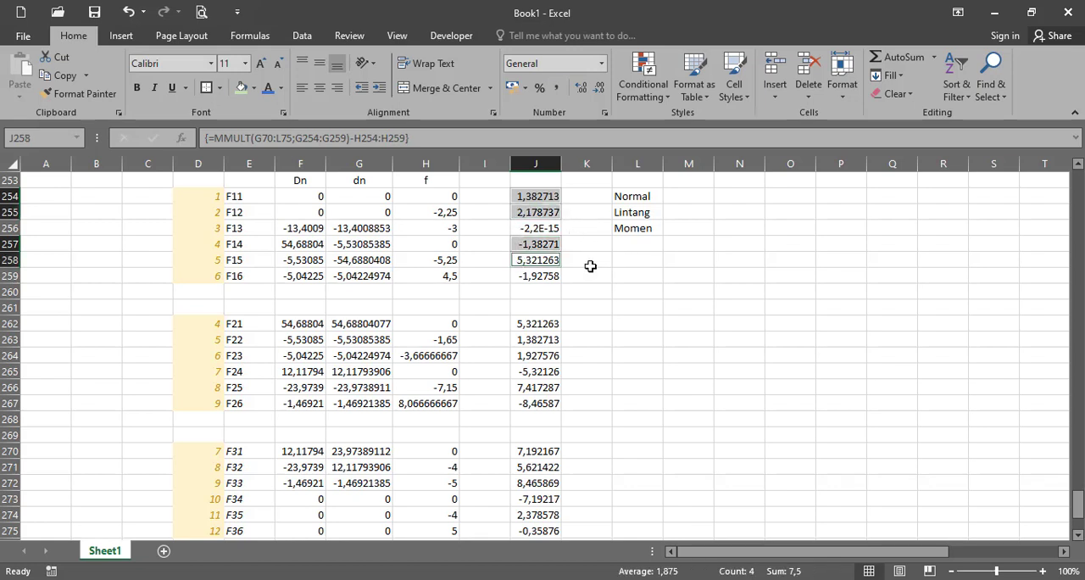
left_click(551, 230)
left_click(548, 275, "ctrl")
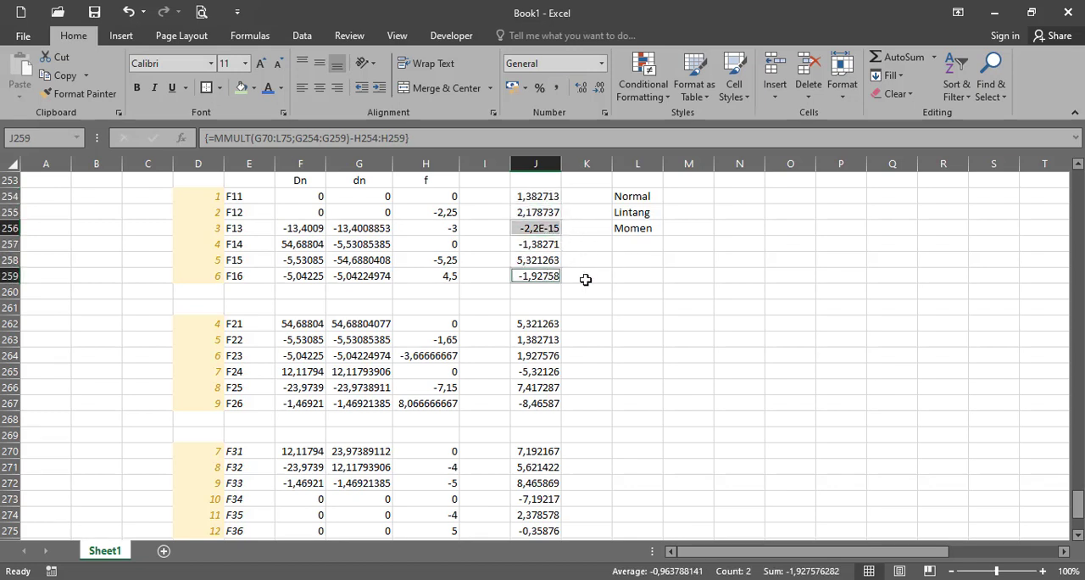